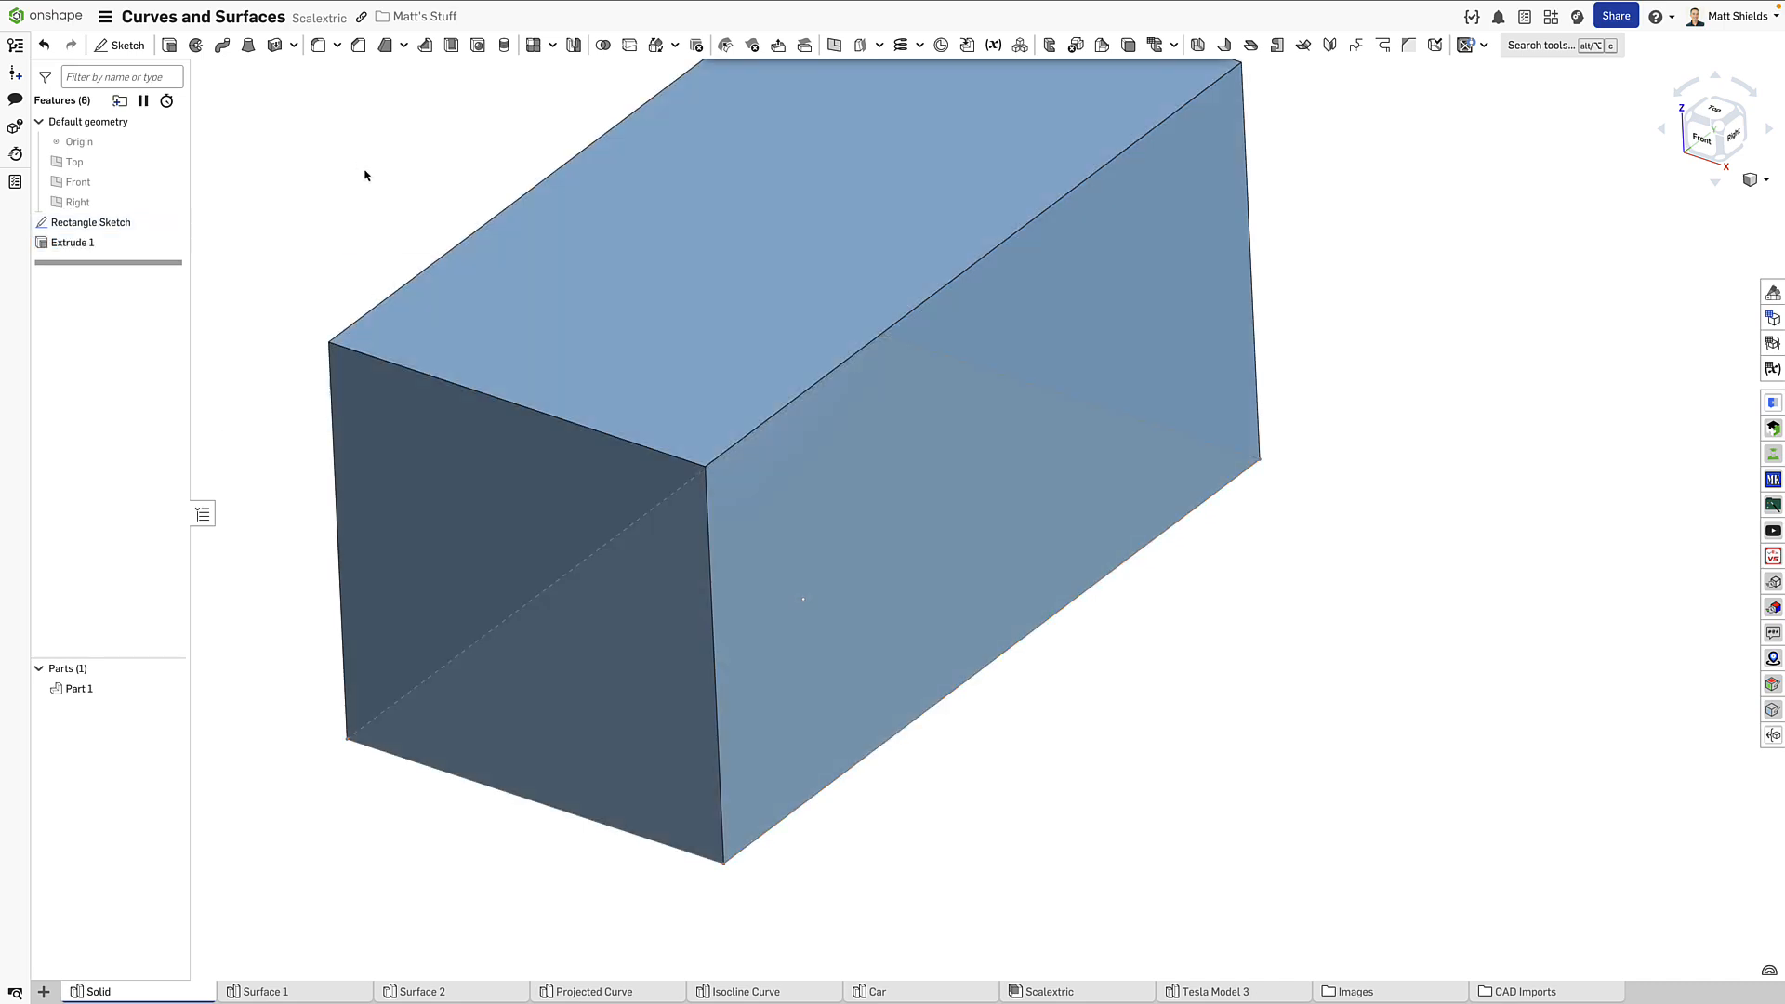
# Step: Hide the Rectangle Sketch so only the extruded block is displayed
pyautogui.click(359, 158)
pyautogui.scroll(-1, 406, 237)
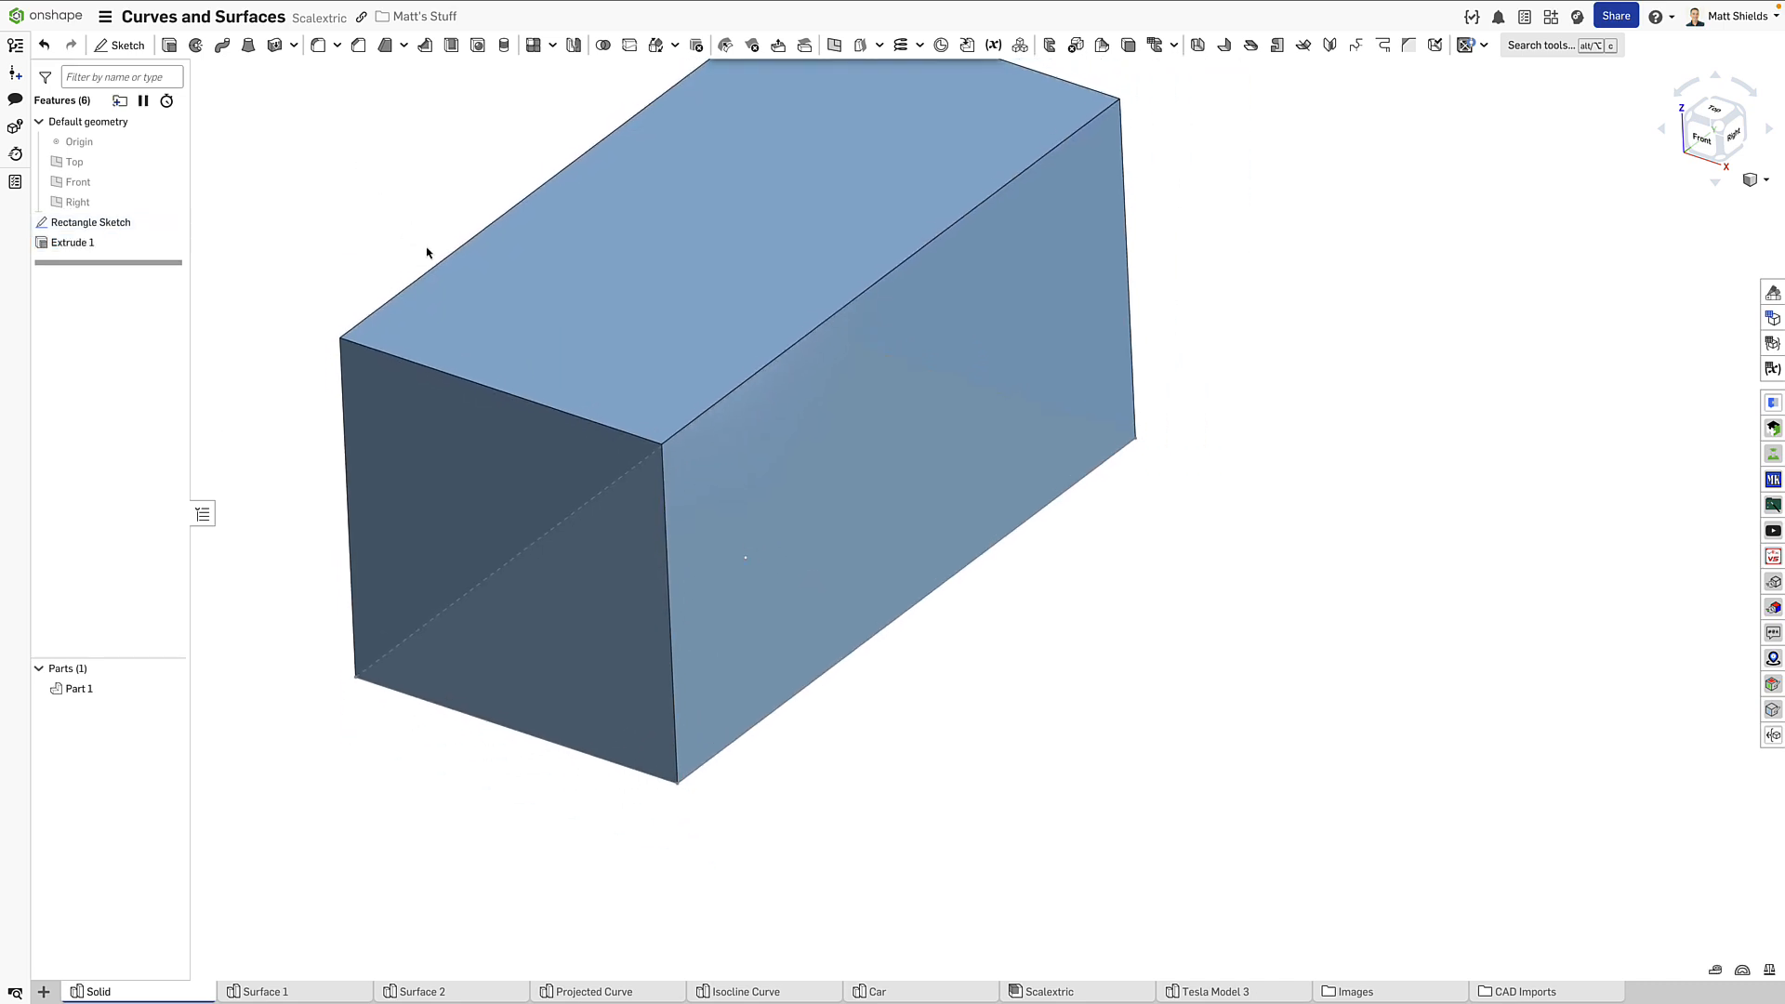
pyautogui.moveTo(426, 249); pyautogui.dragTo(418, 381, button='middle')
pyautogui.click(170, 223)
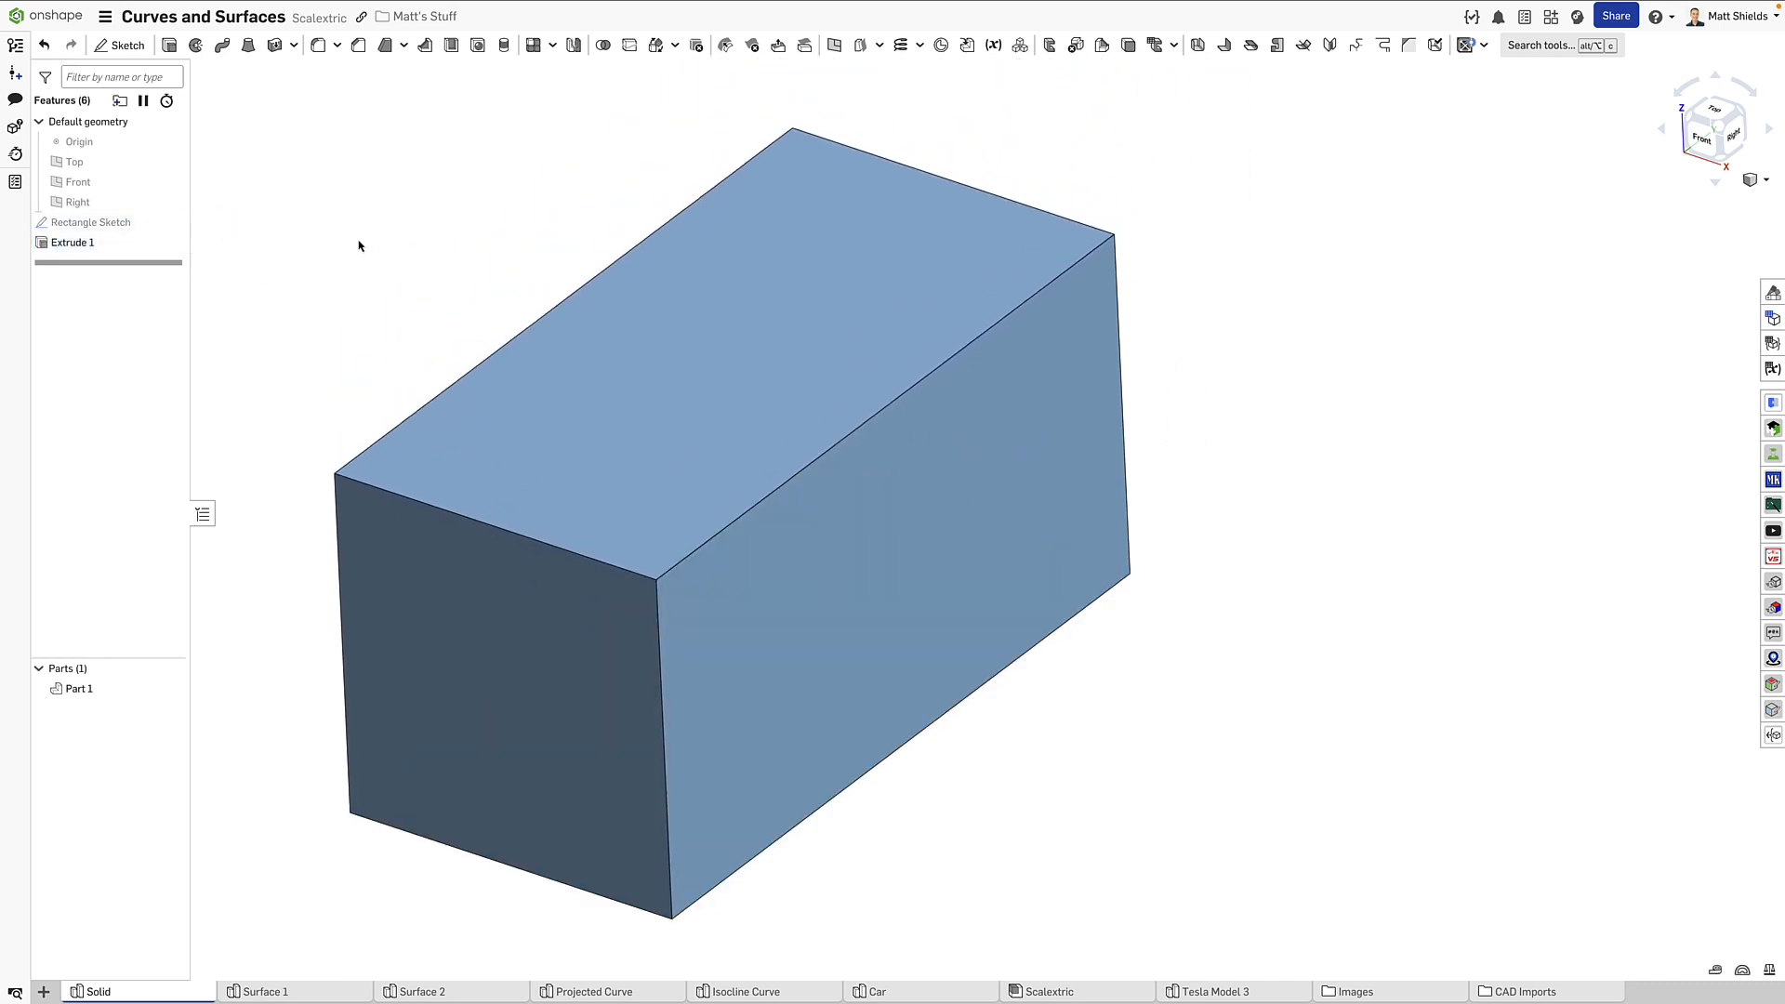
pyautogui.moveTo(366, 245); pyautogui.dragTo(364, 223, button='right')
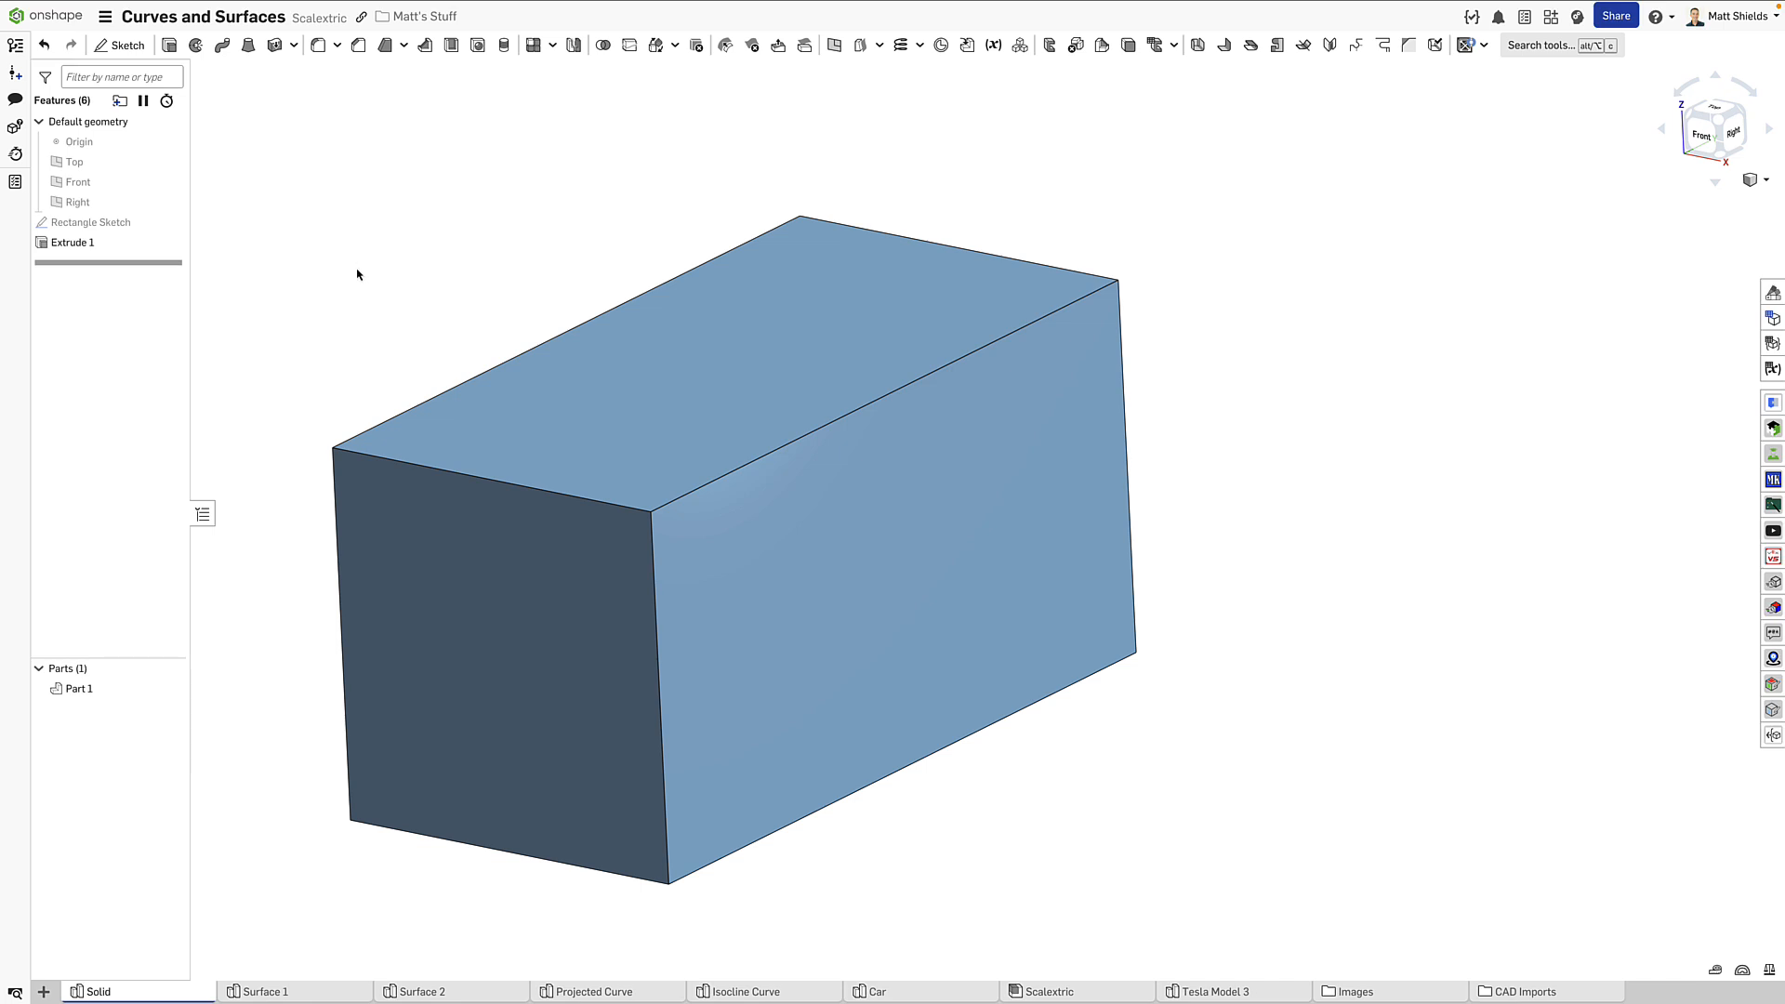
pyautogui.moveTo(362, 275); pyautogui.dragTo(374, 267, button='right')
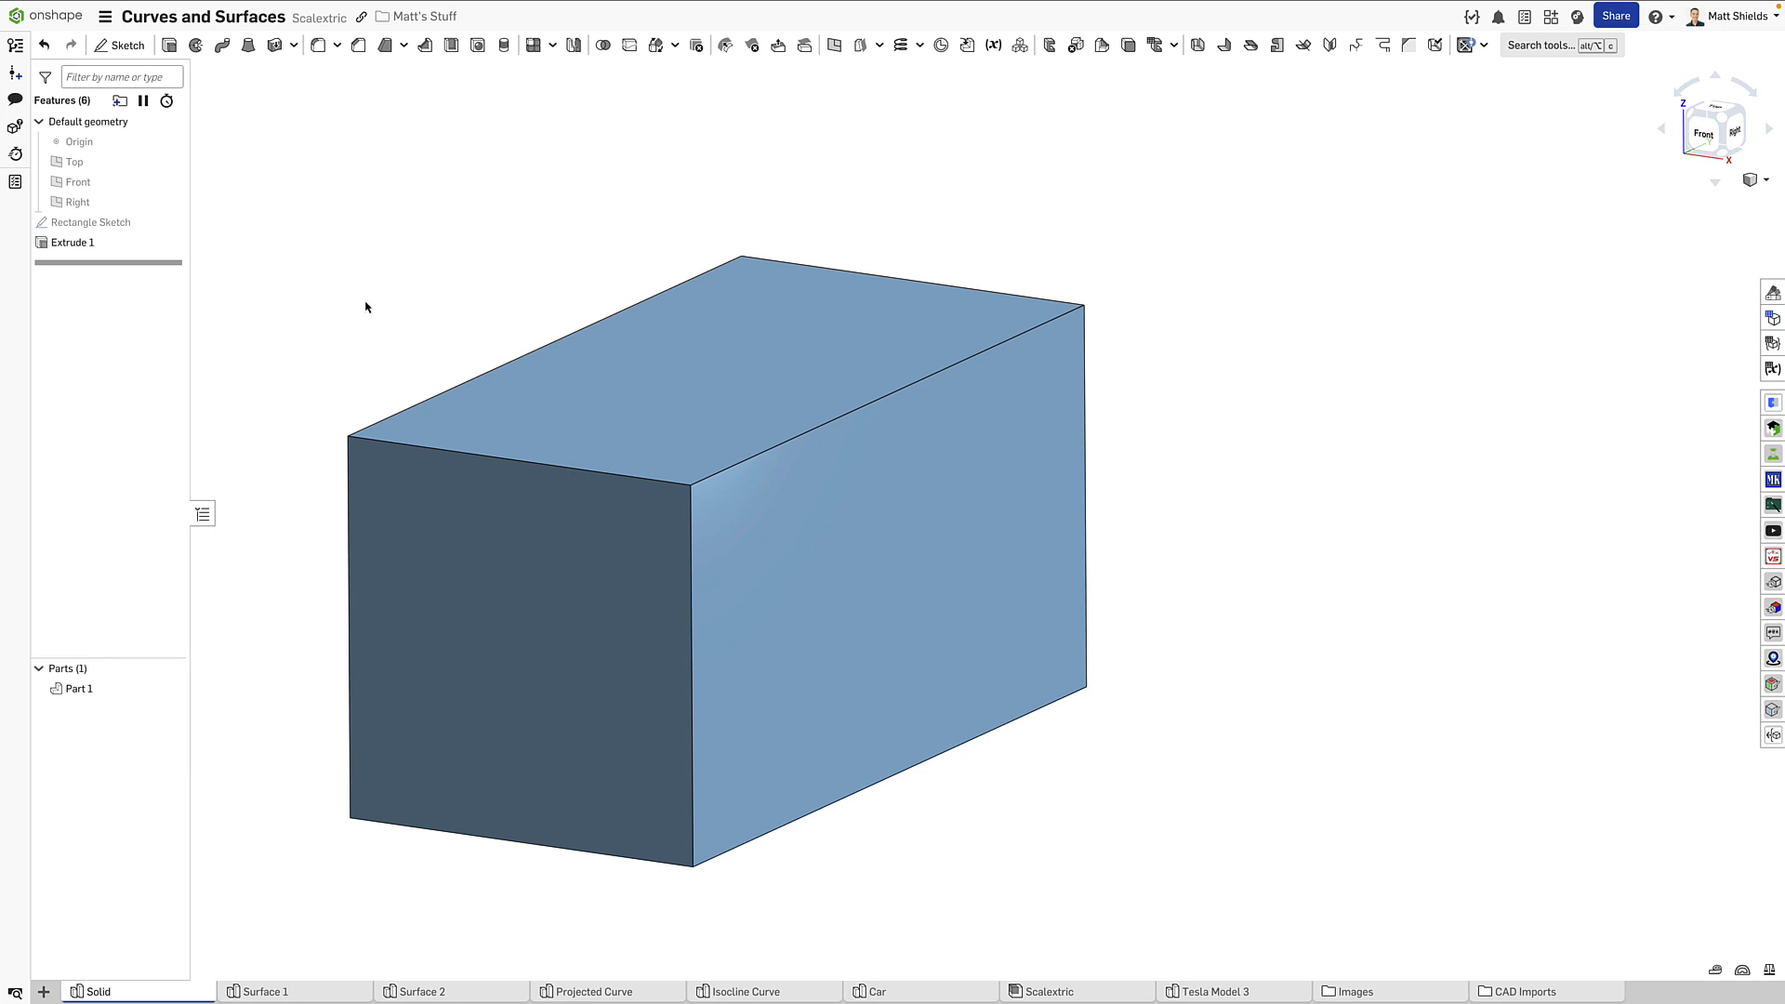
# Step: Highlight Part 1 and examine all faces of the solid block from different angles
pyautogui.click(79, 693)
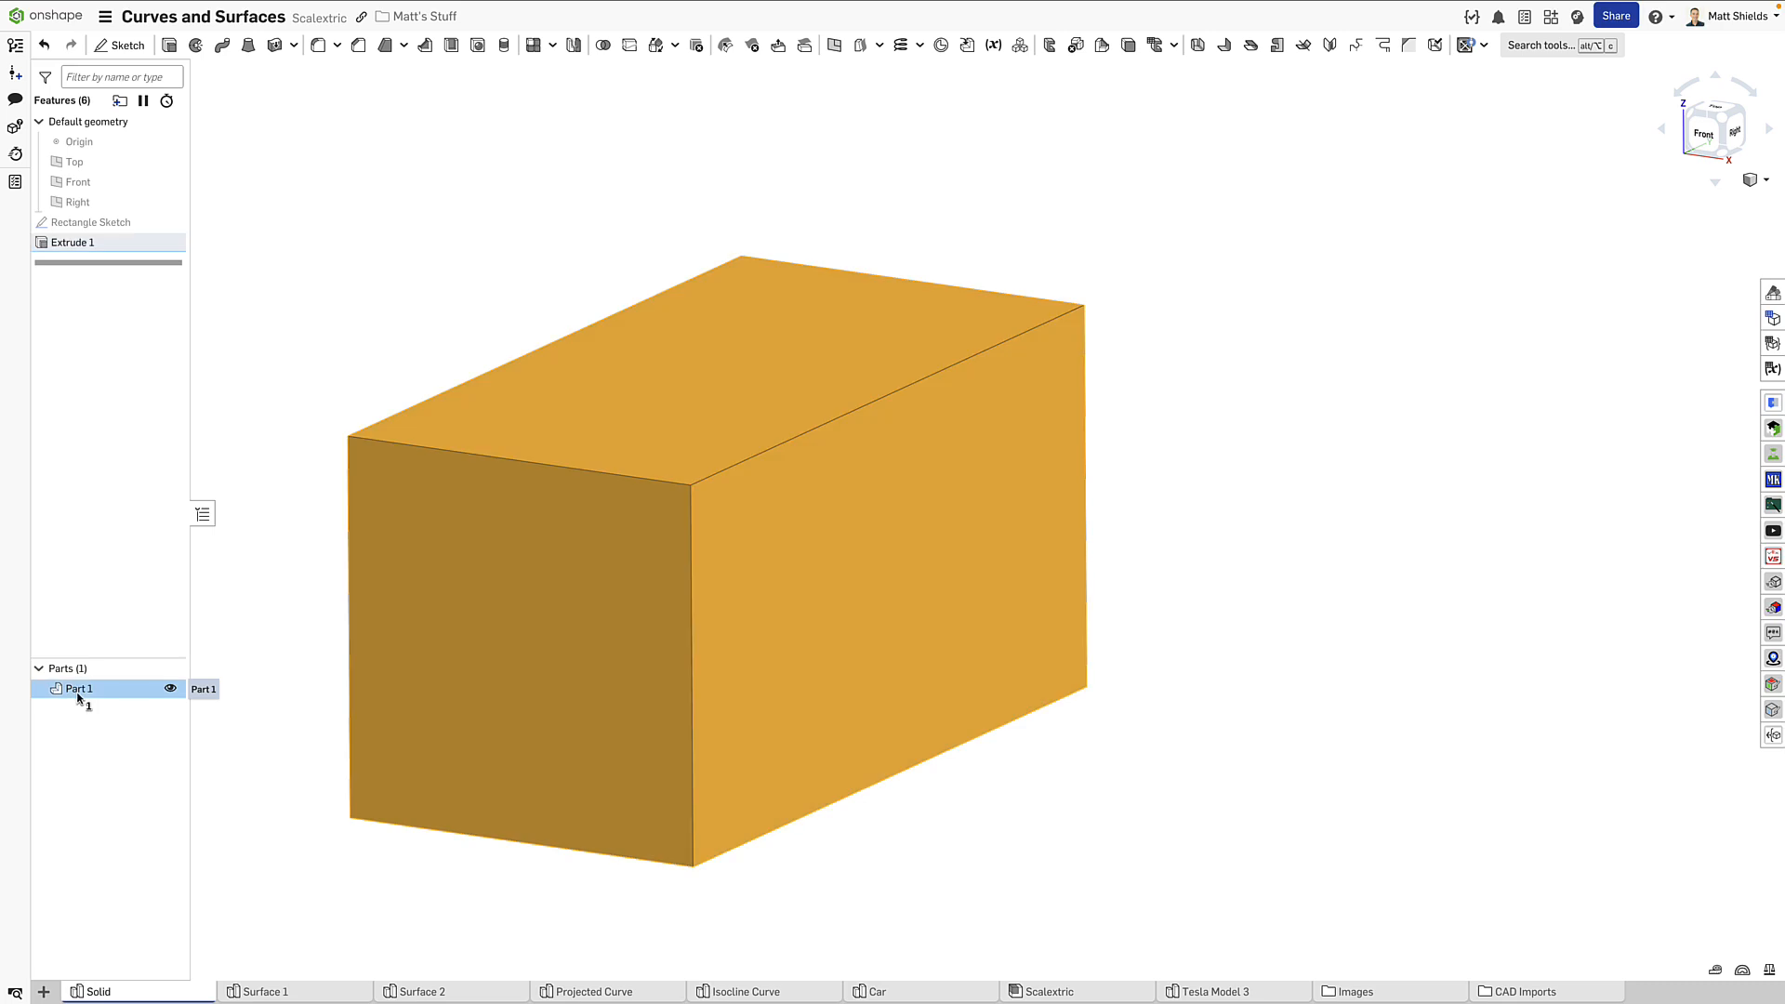
pyautogui.click(274, 676)
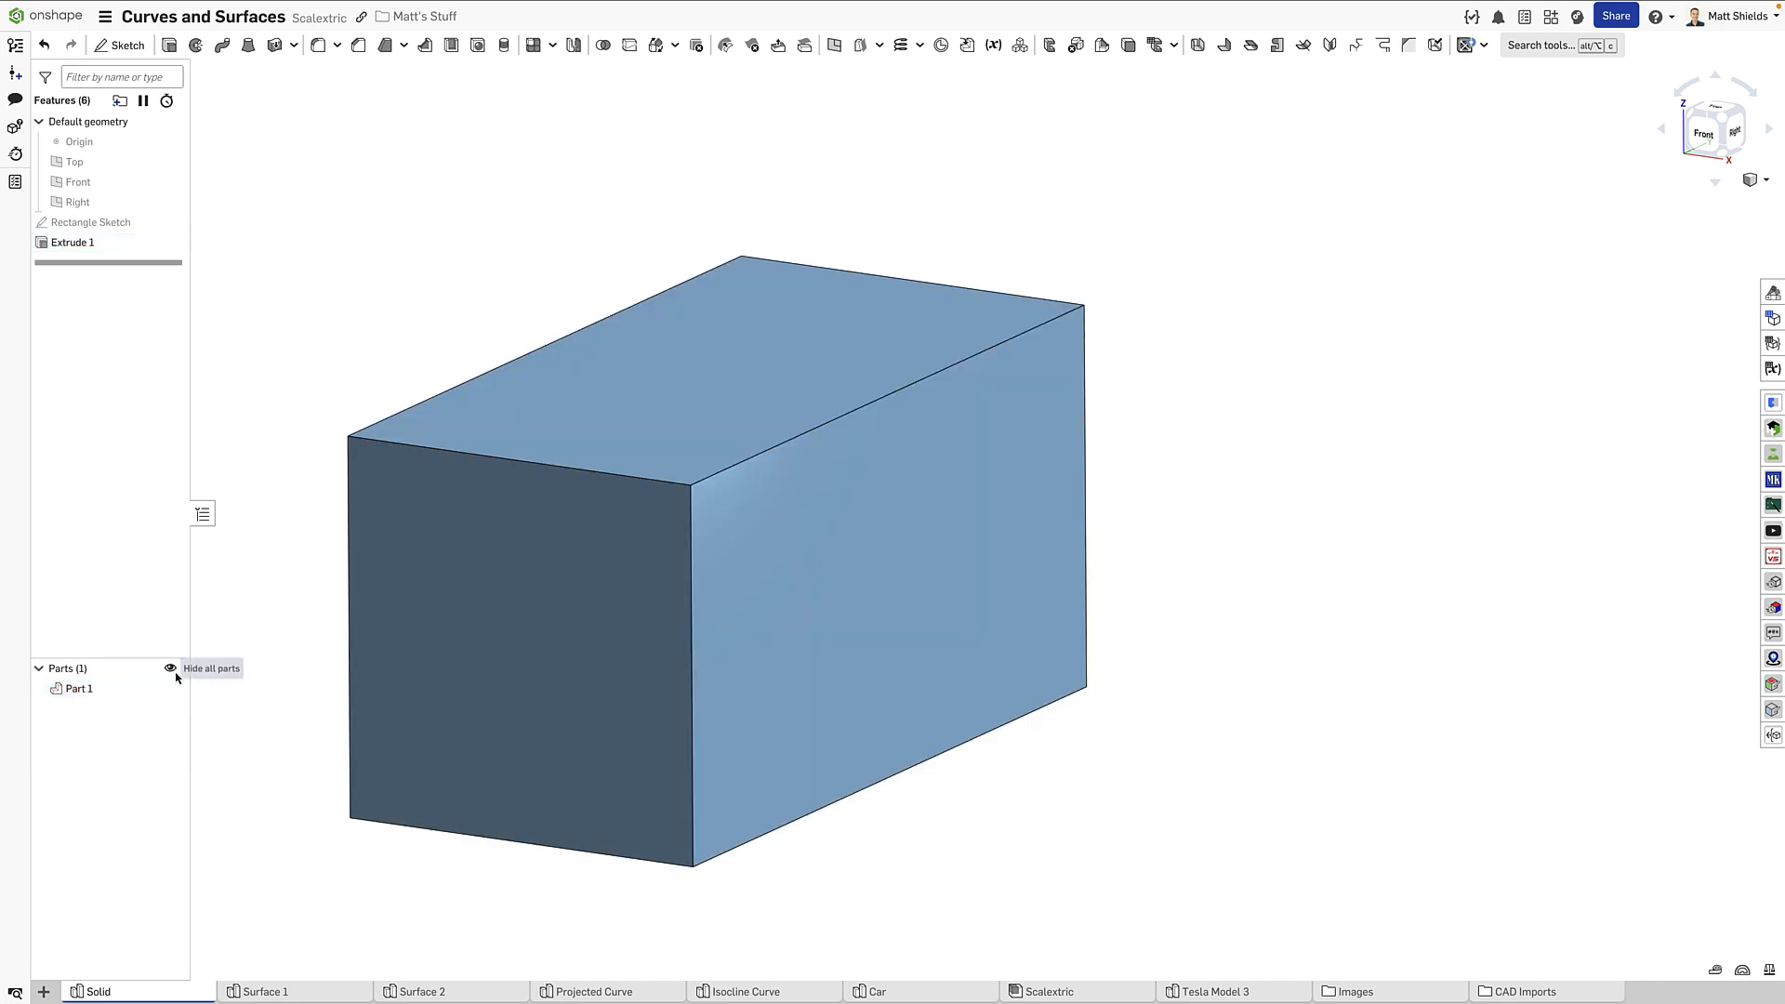
pyautogui.click(79, 693)
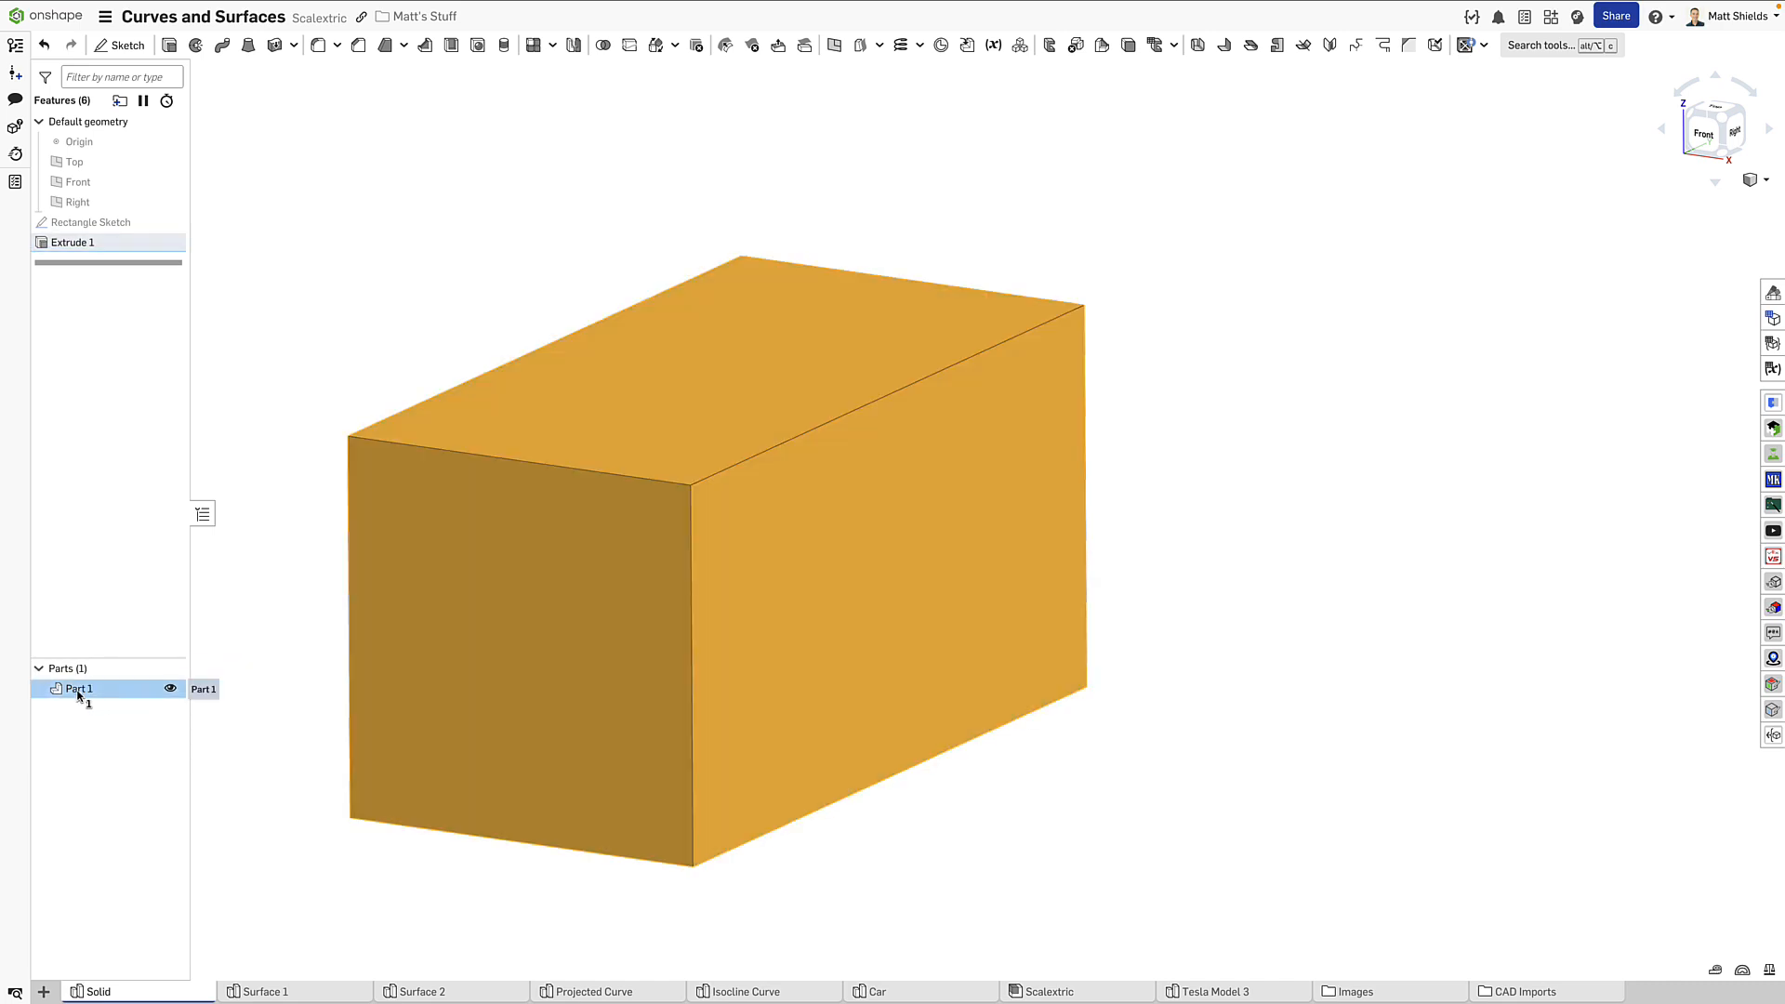
pyautogui.click(252, 675)
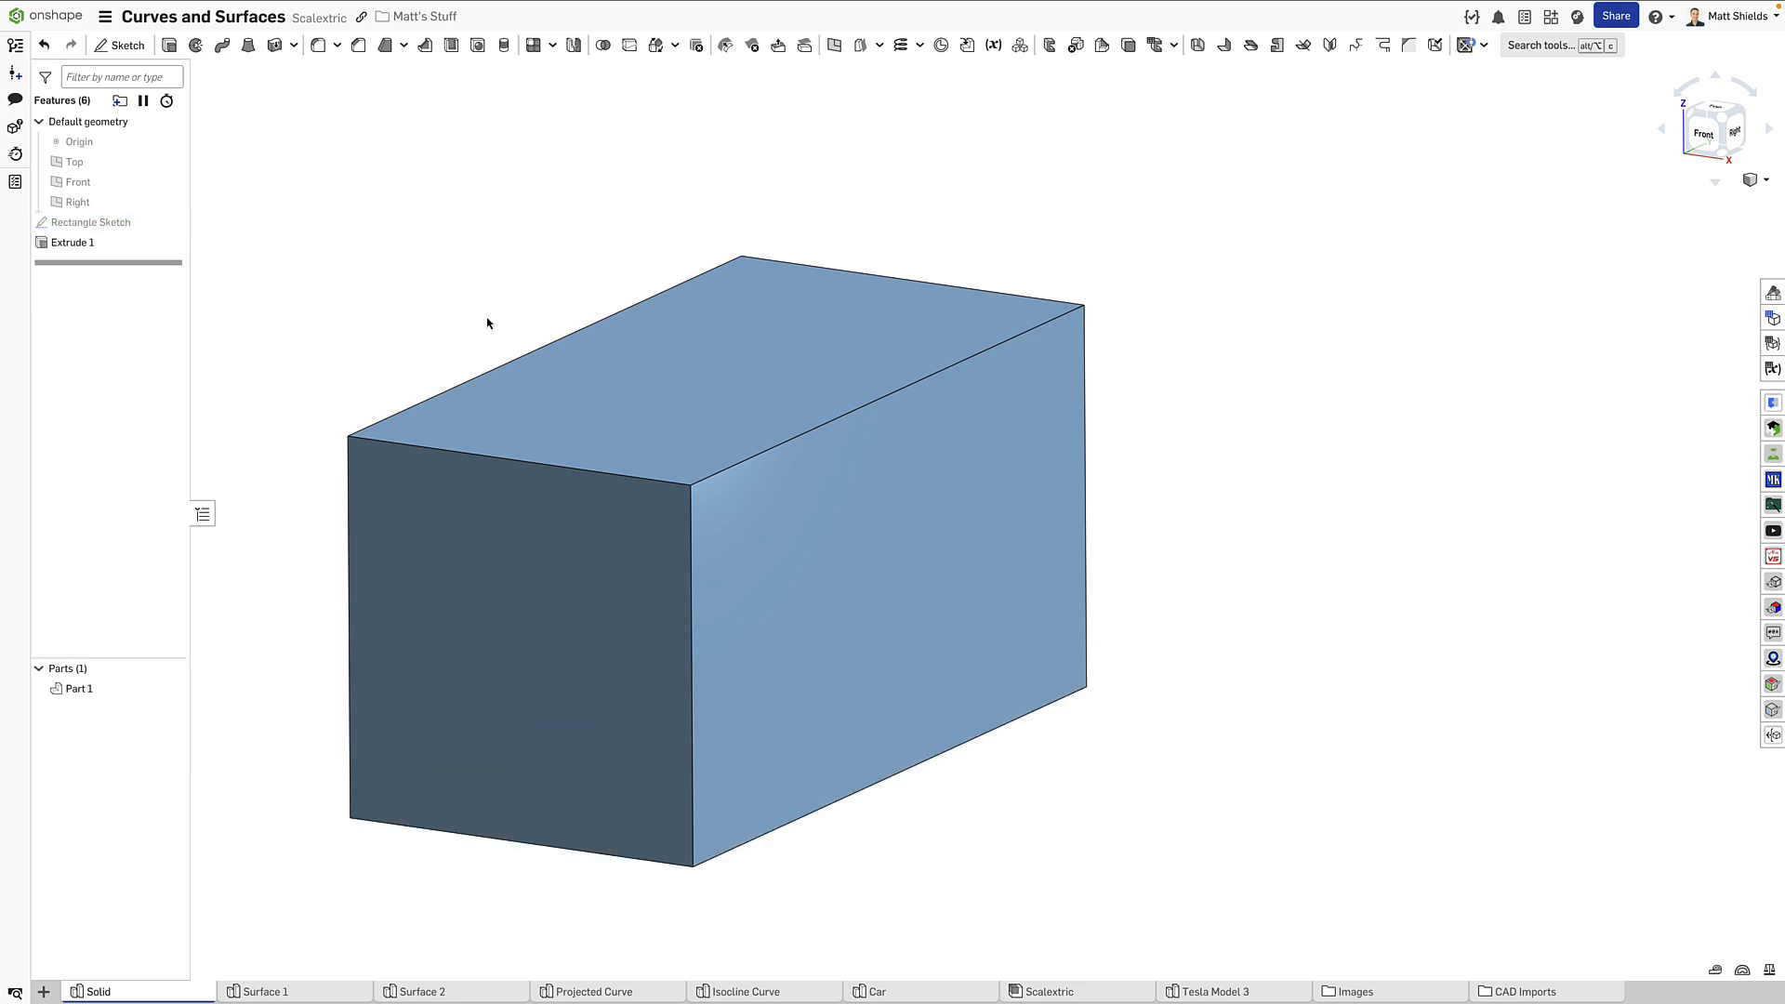
pyautogui.click(642, 381)
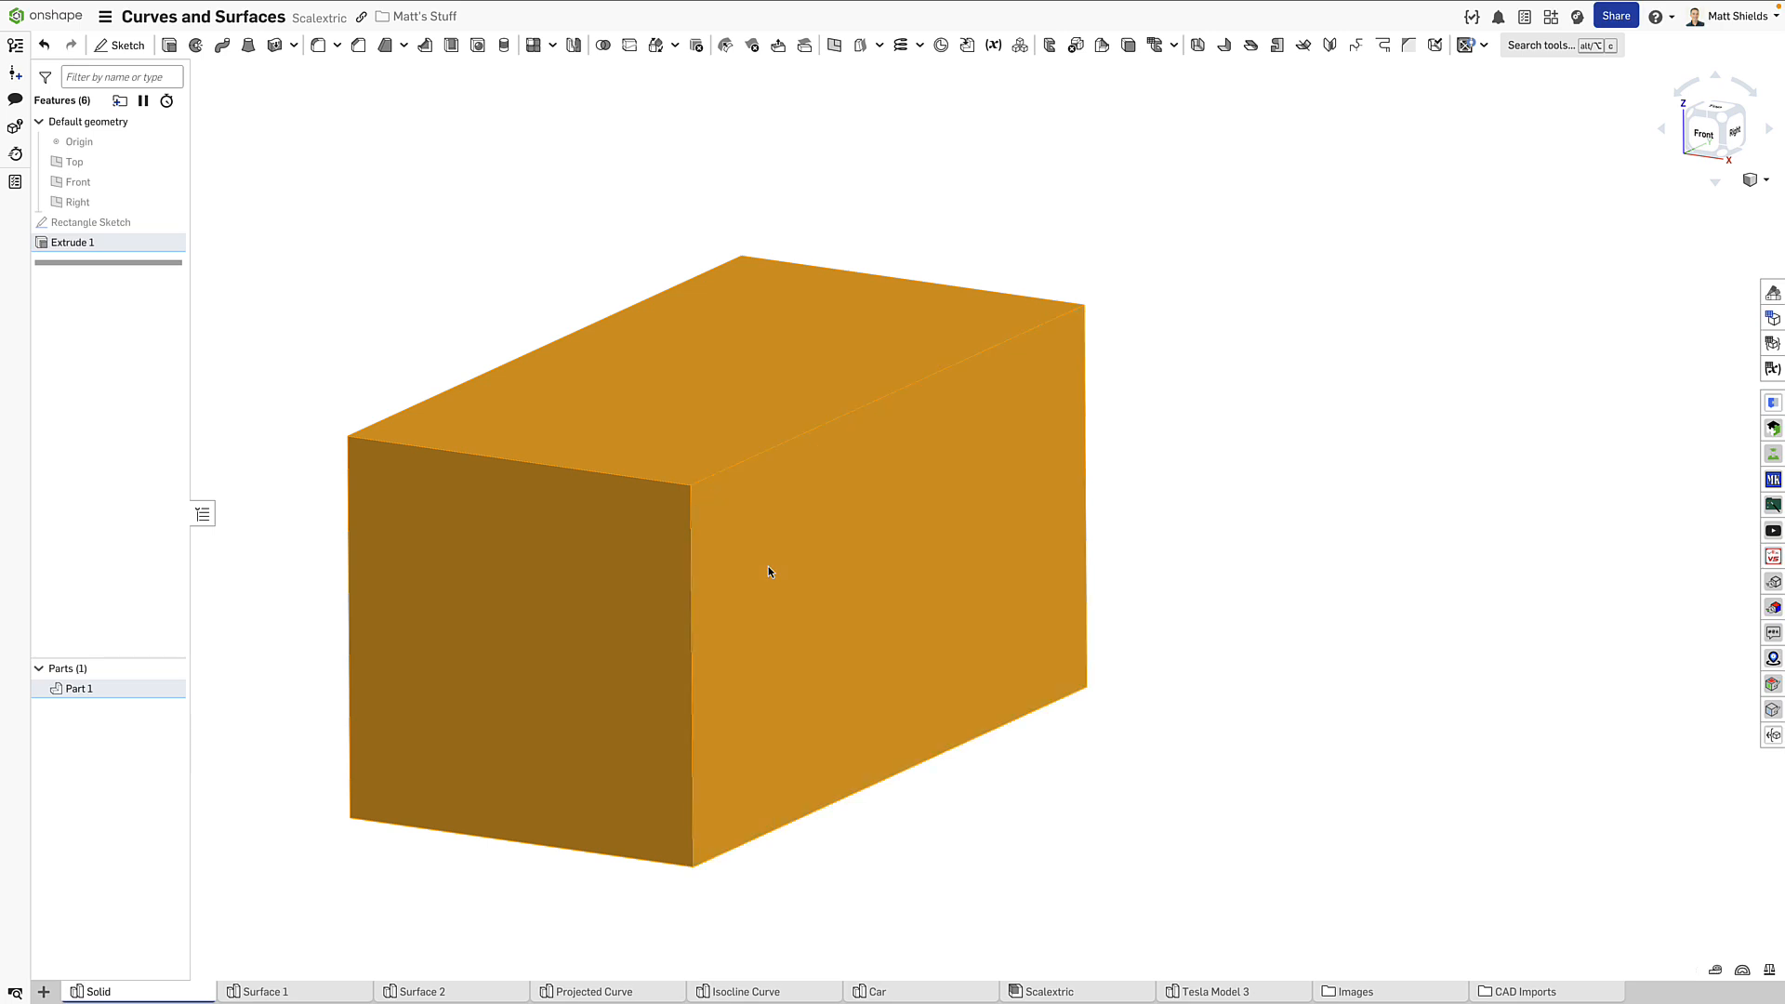
pyautogui.moveTo(518, 486); pyautogui.dragTo(450, 375, button='right')
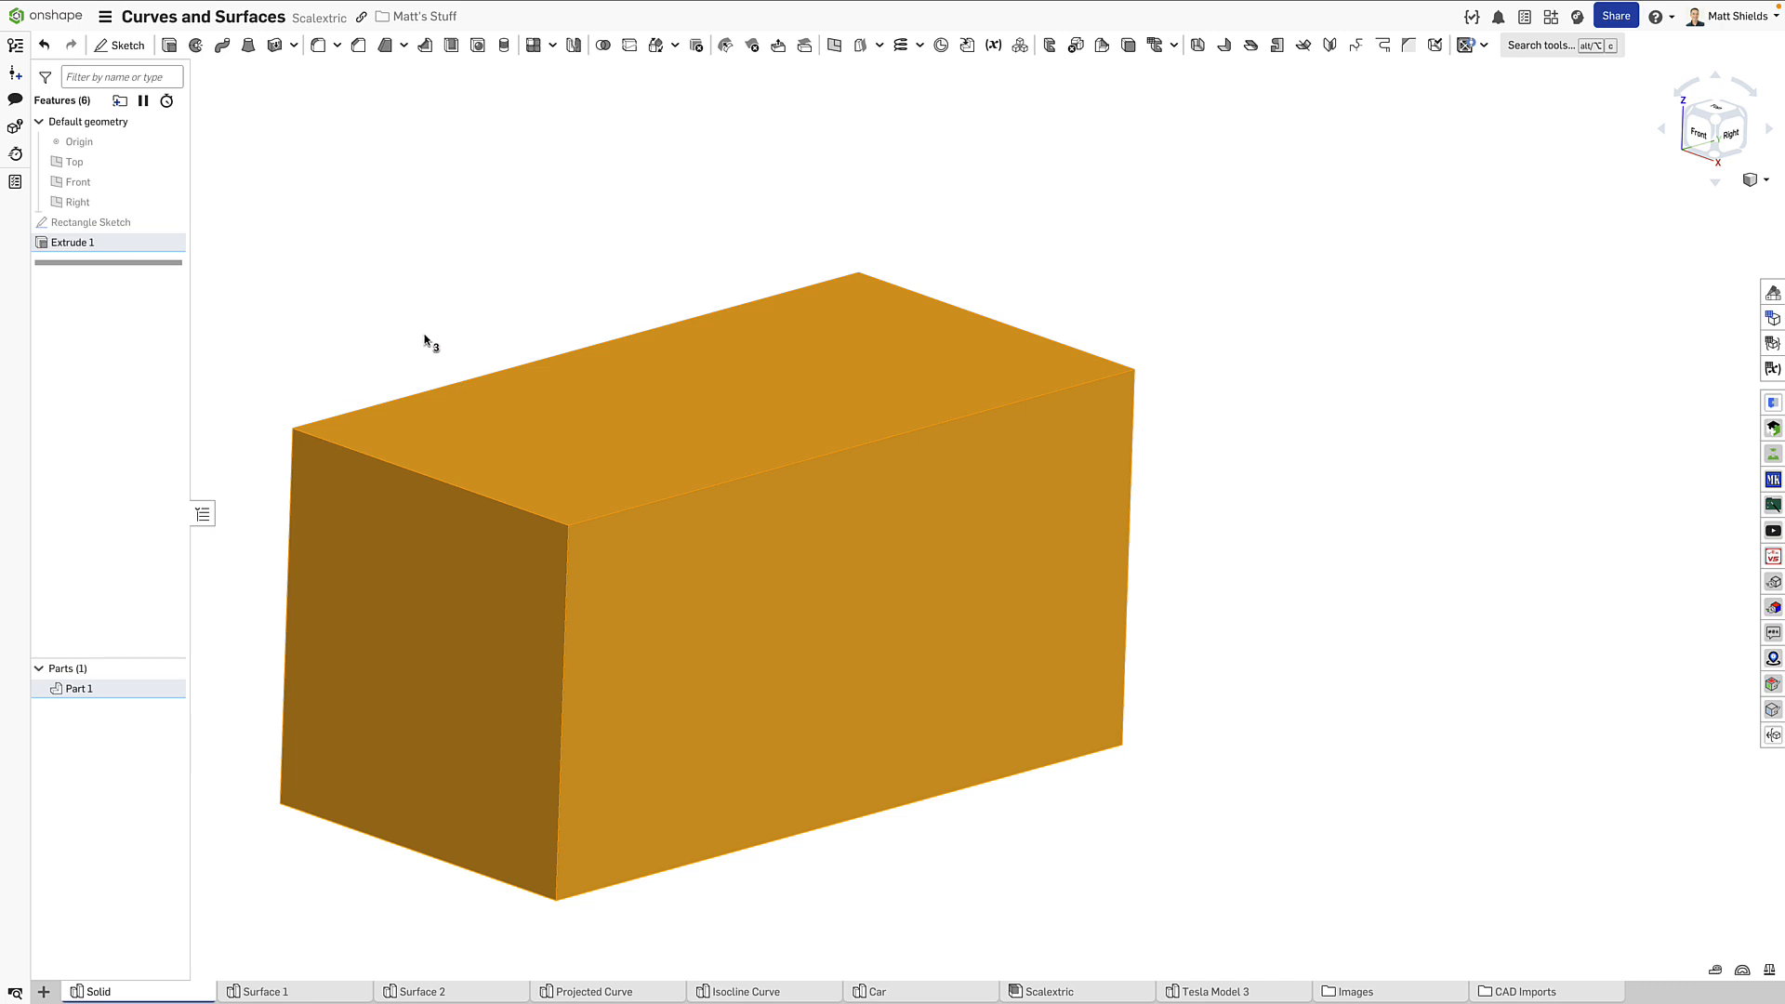
pyautogui.click(424, 341)
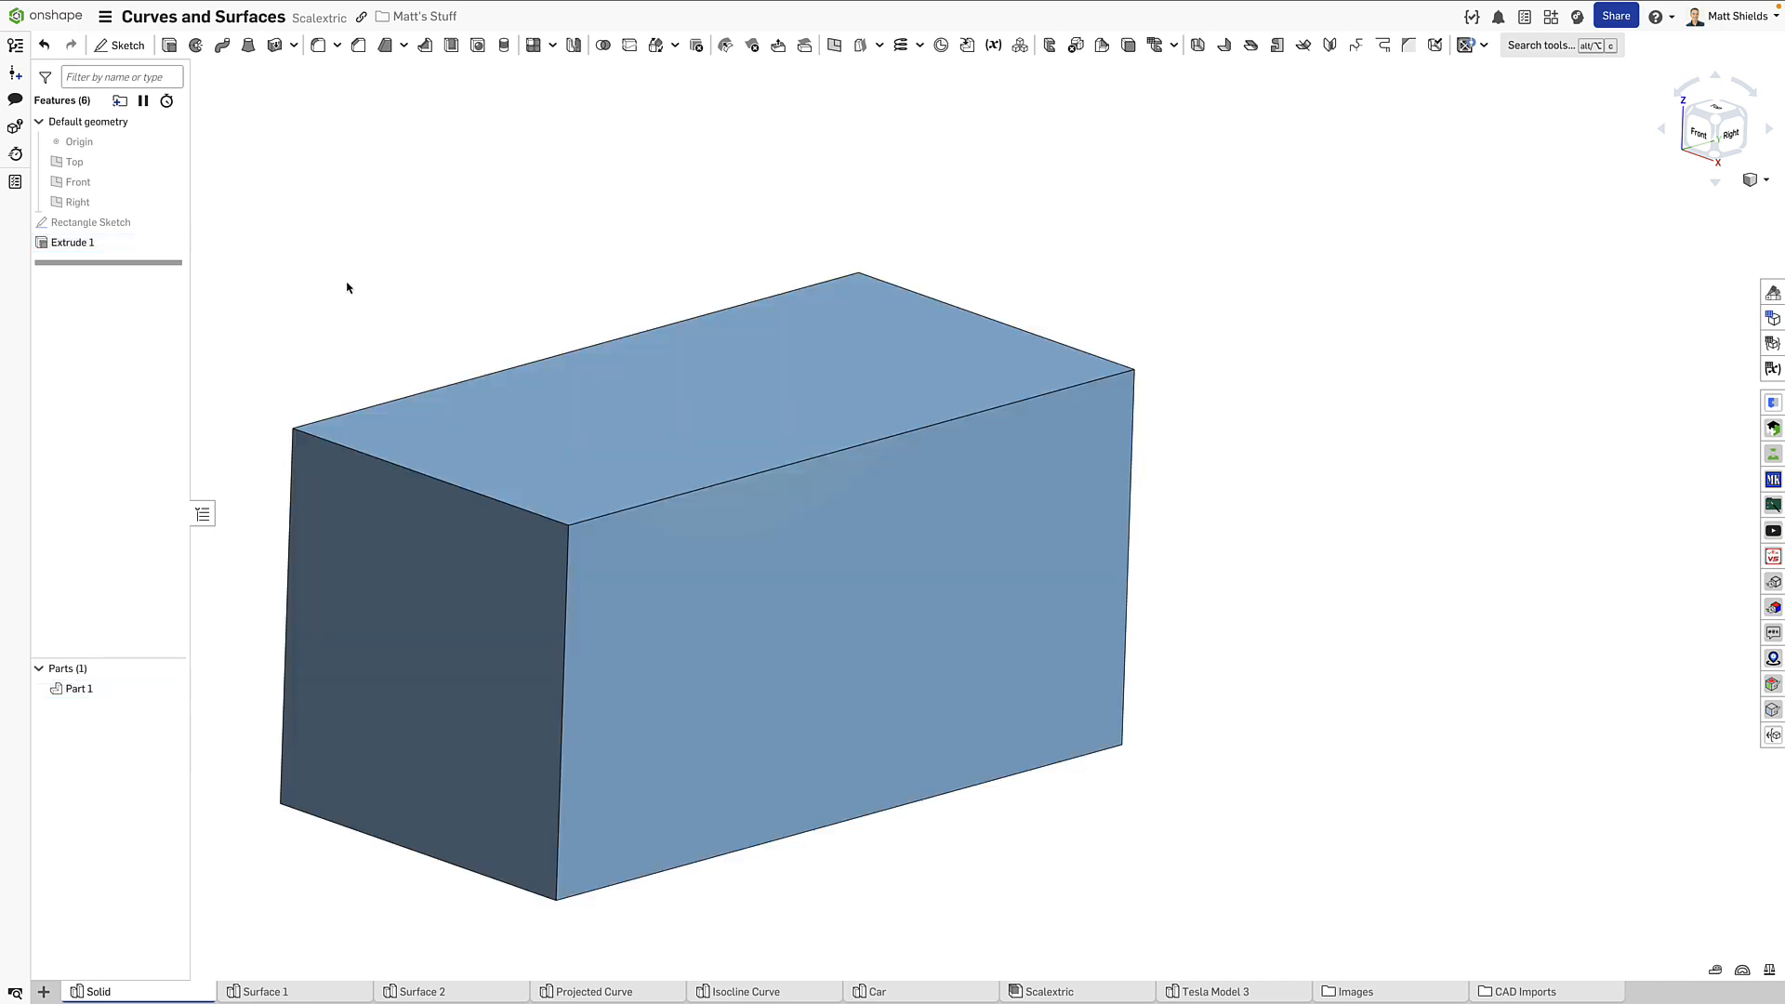
pyautogui.hotkey('shift', 's')
pyautogui.click(638, 444)
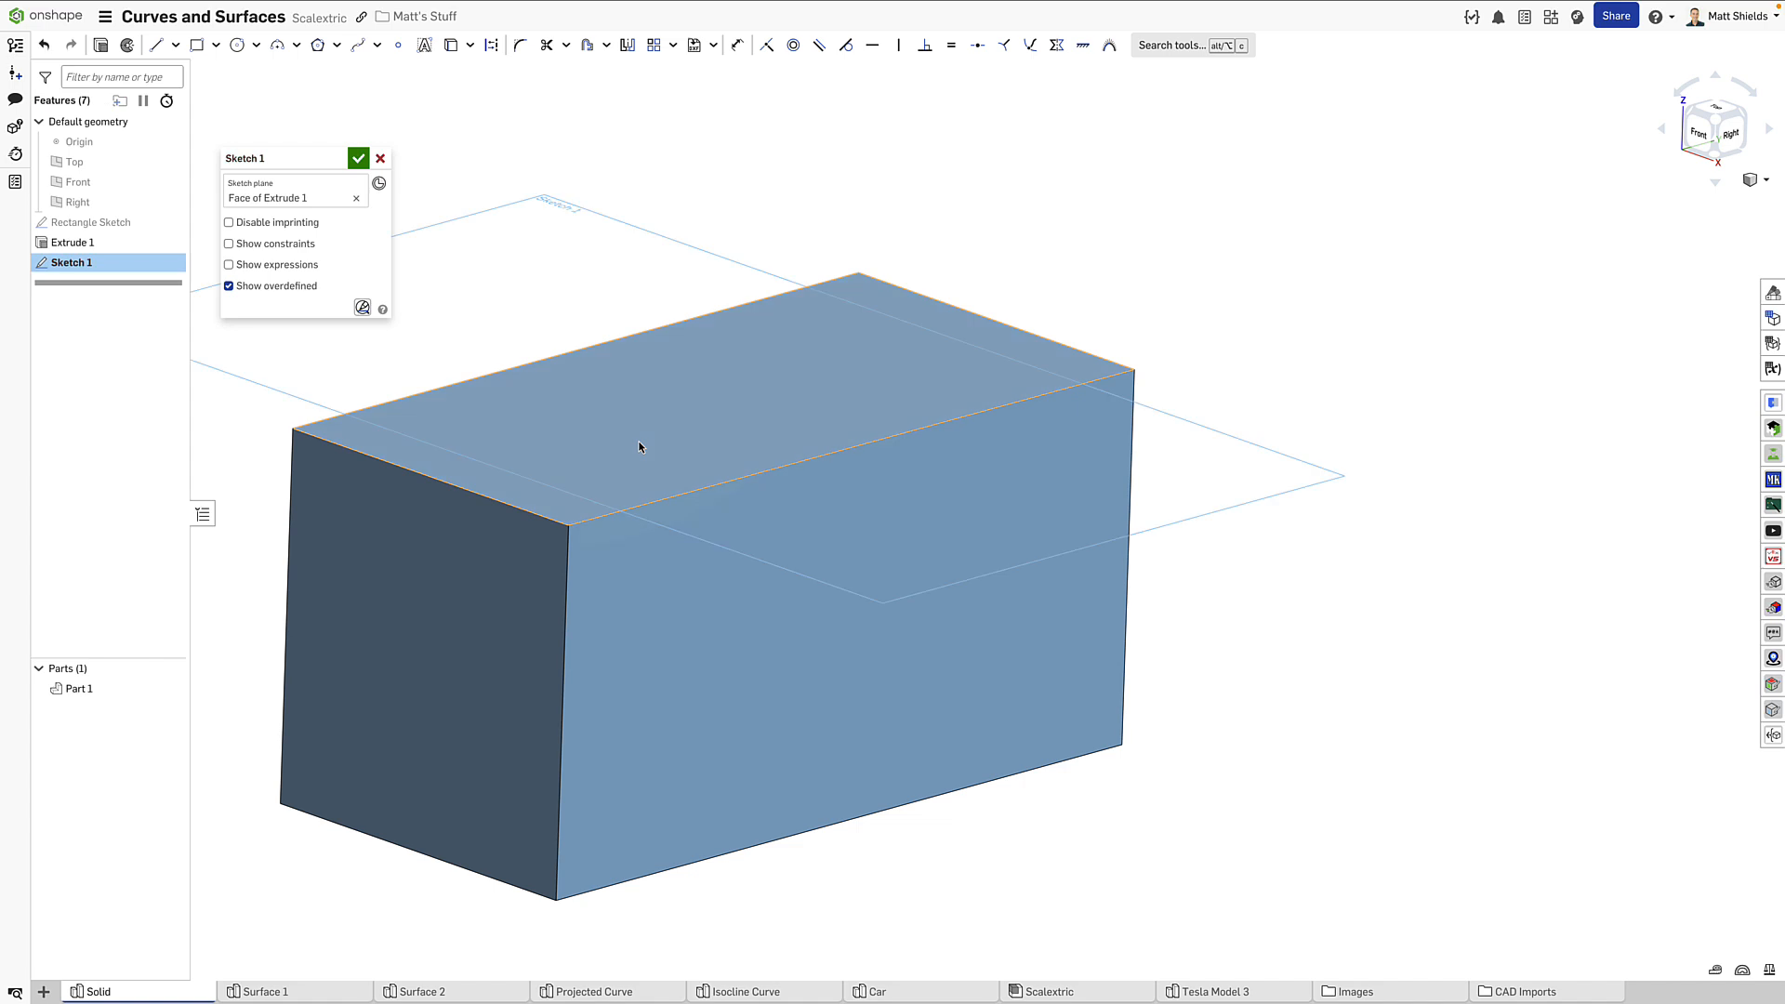
pyautogui.click(377, 159)
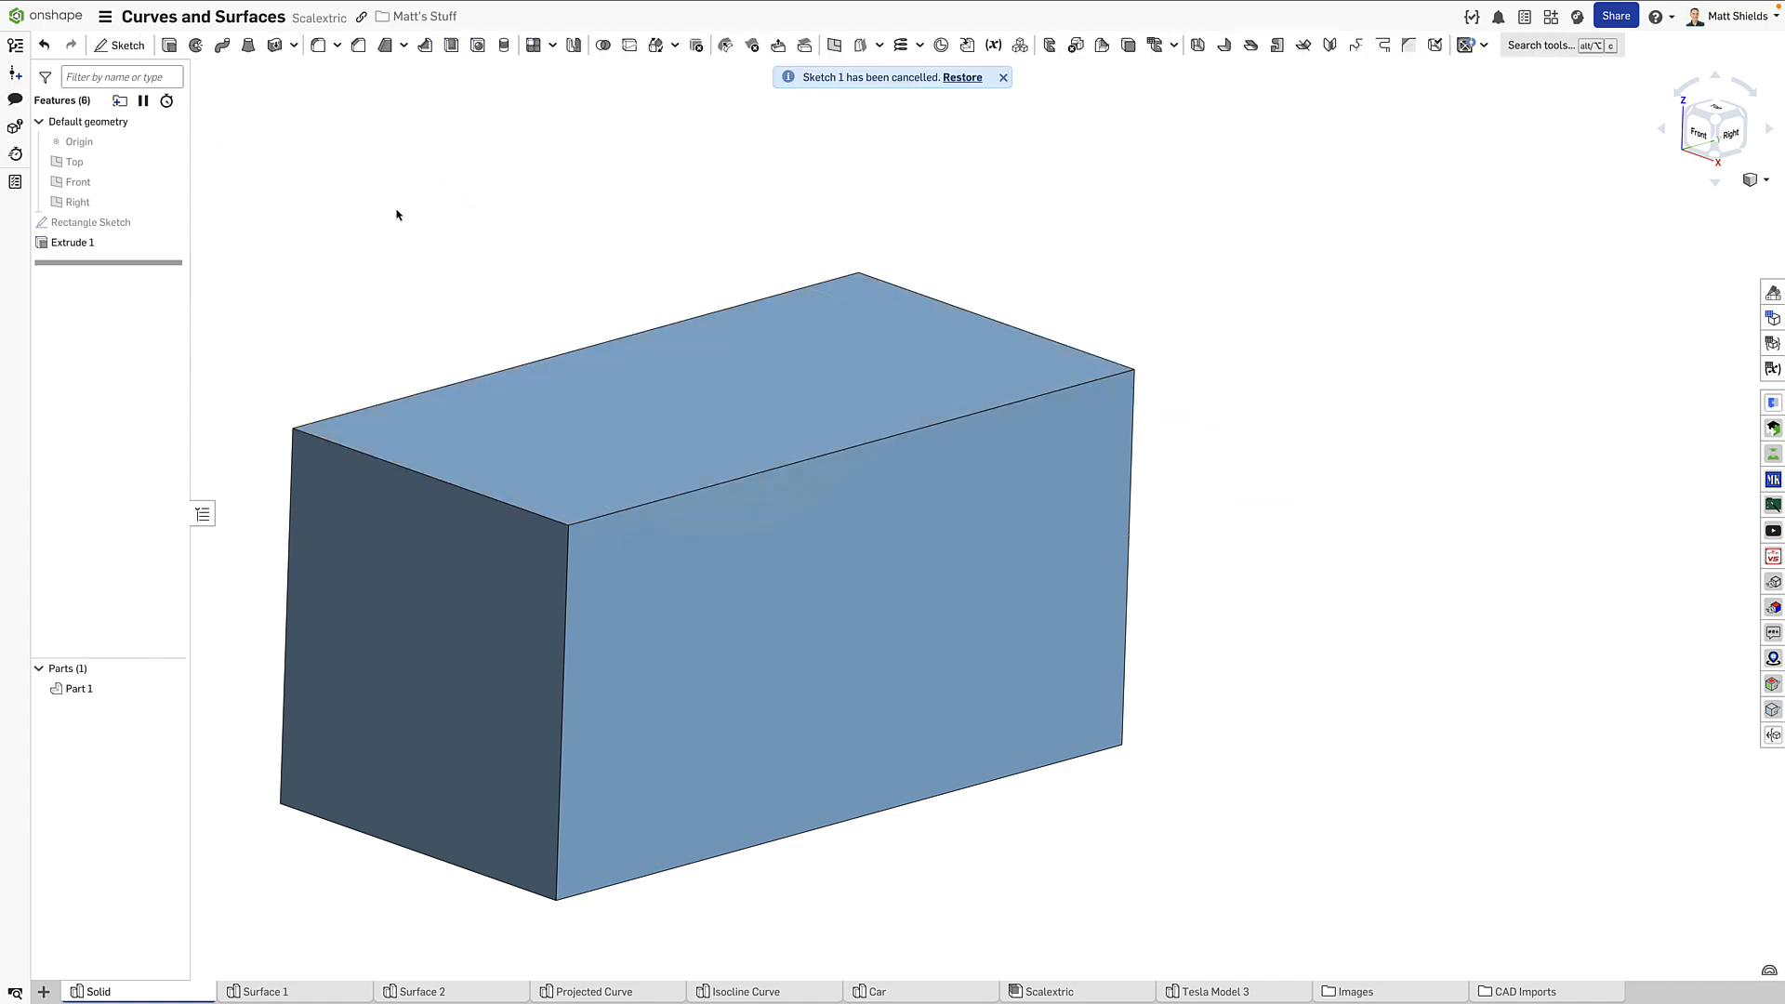
# Step: Delete the block's top face with the Leave open option
pyautogui.click(711, 325)
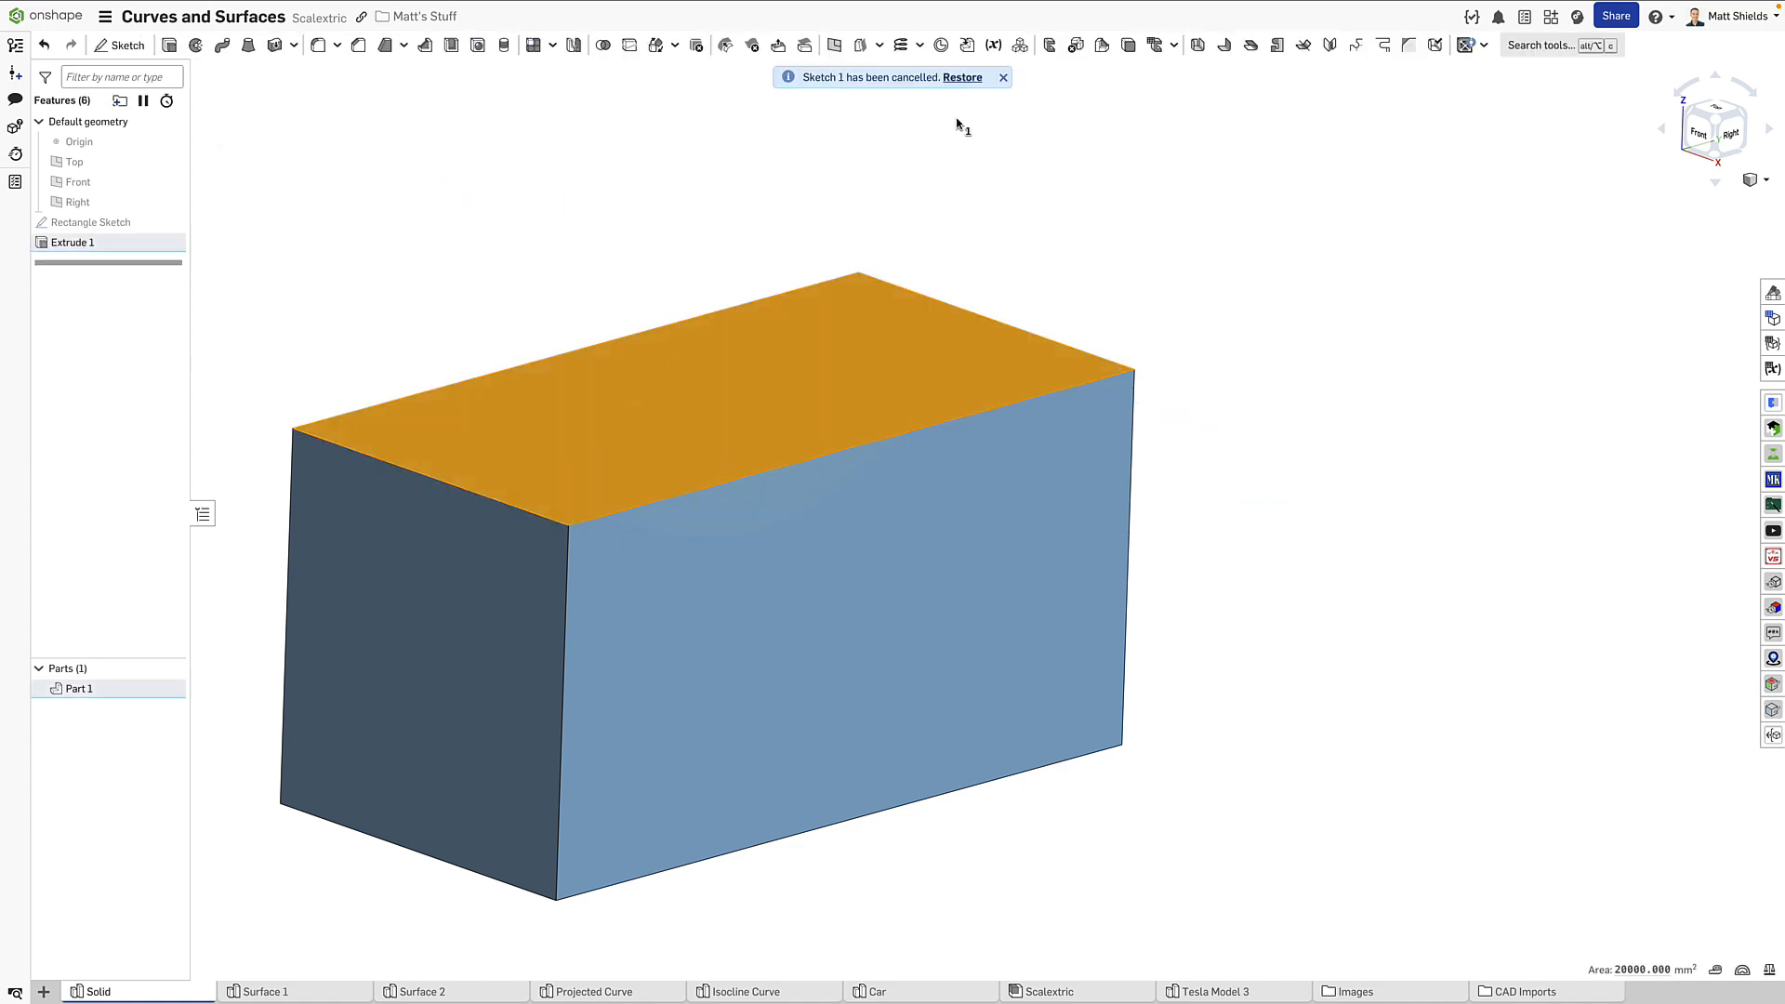
pyautogui.click(750, 46)
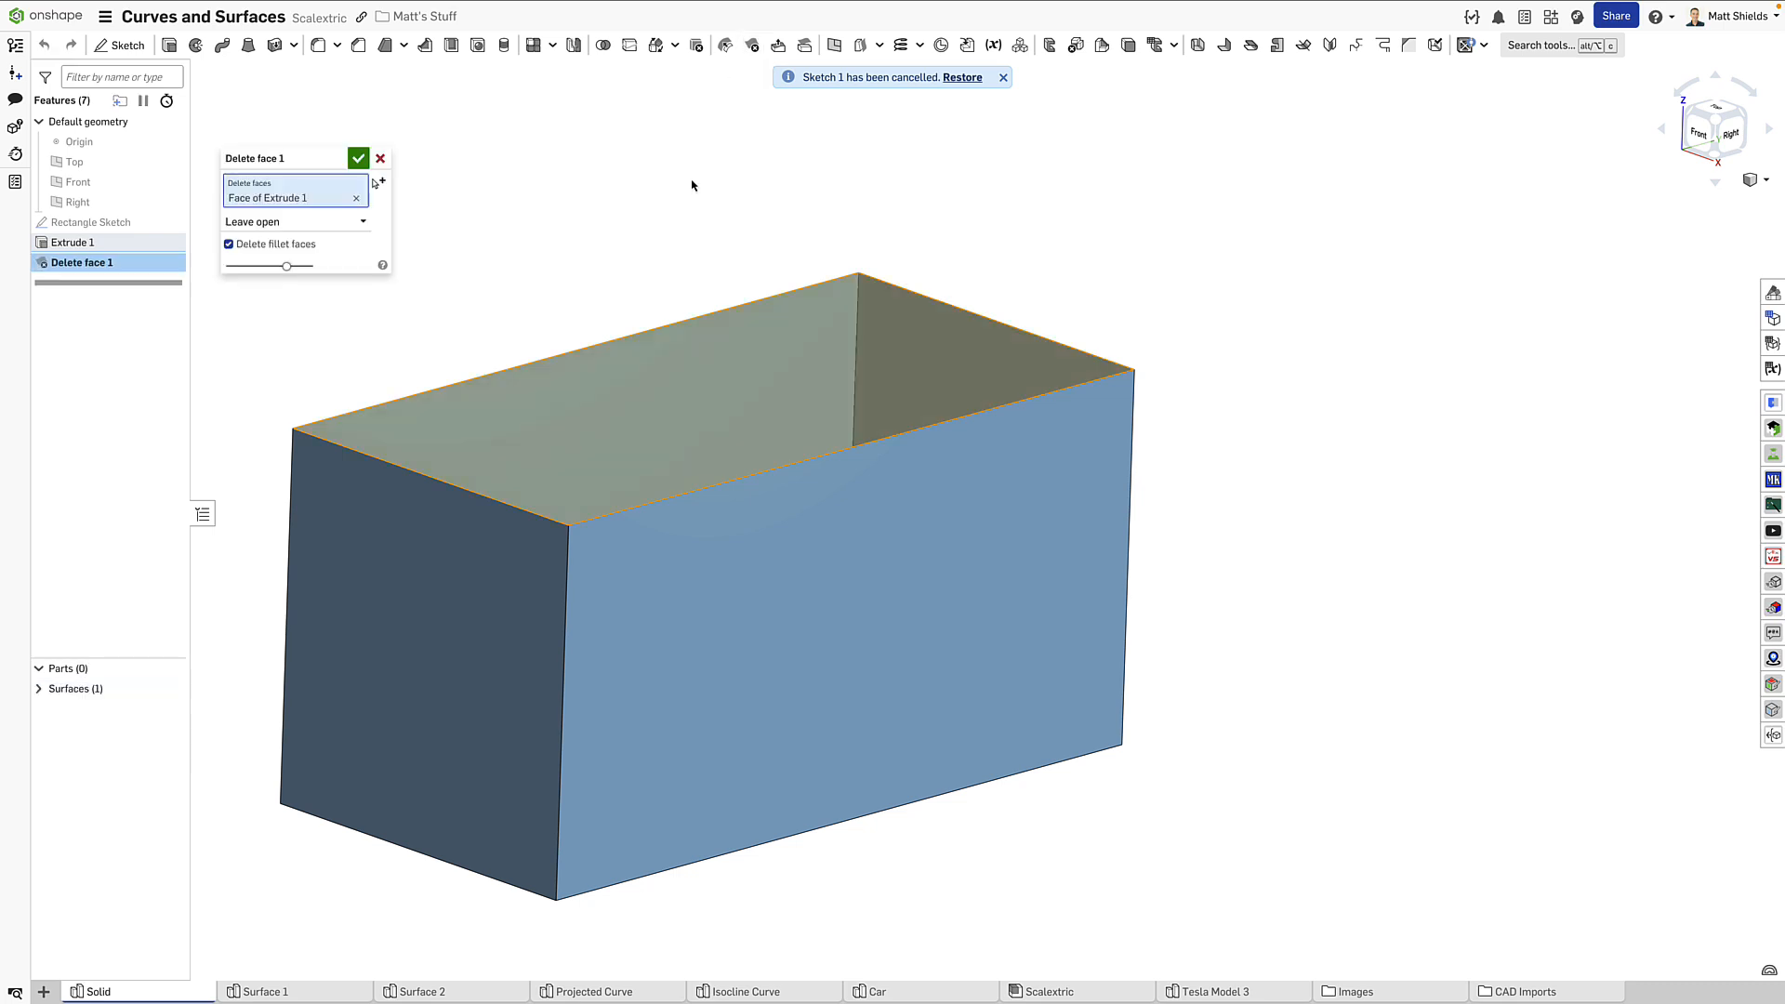
pyautogui.click(357, 158)
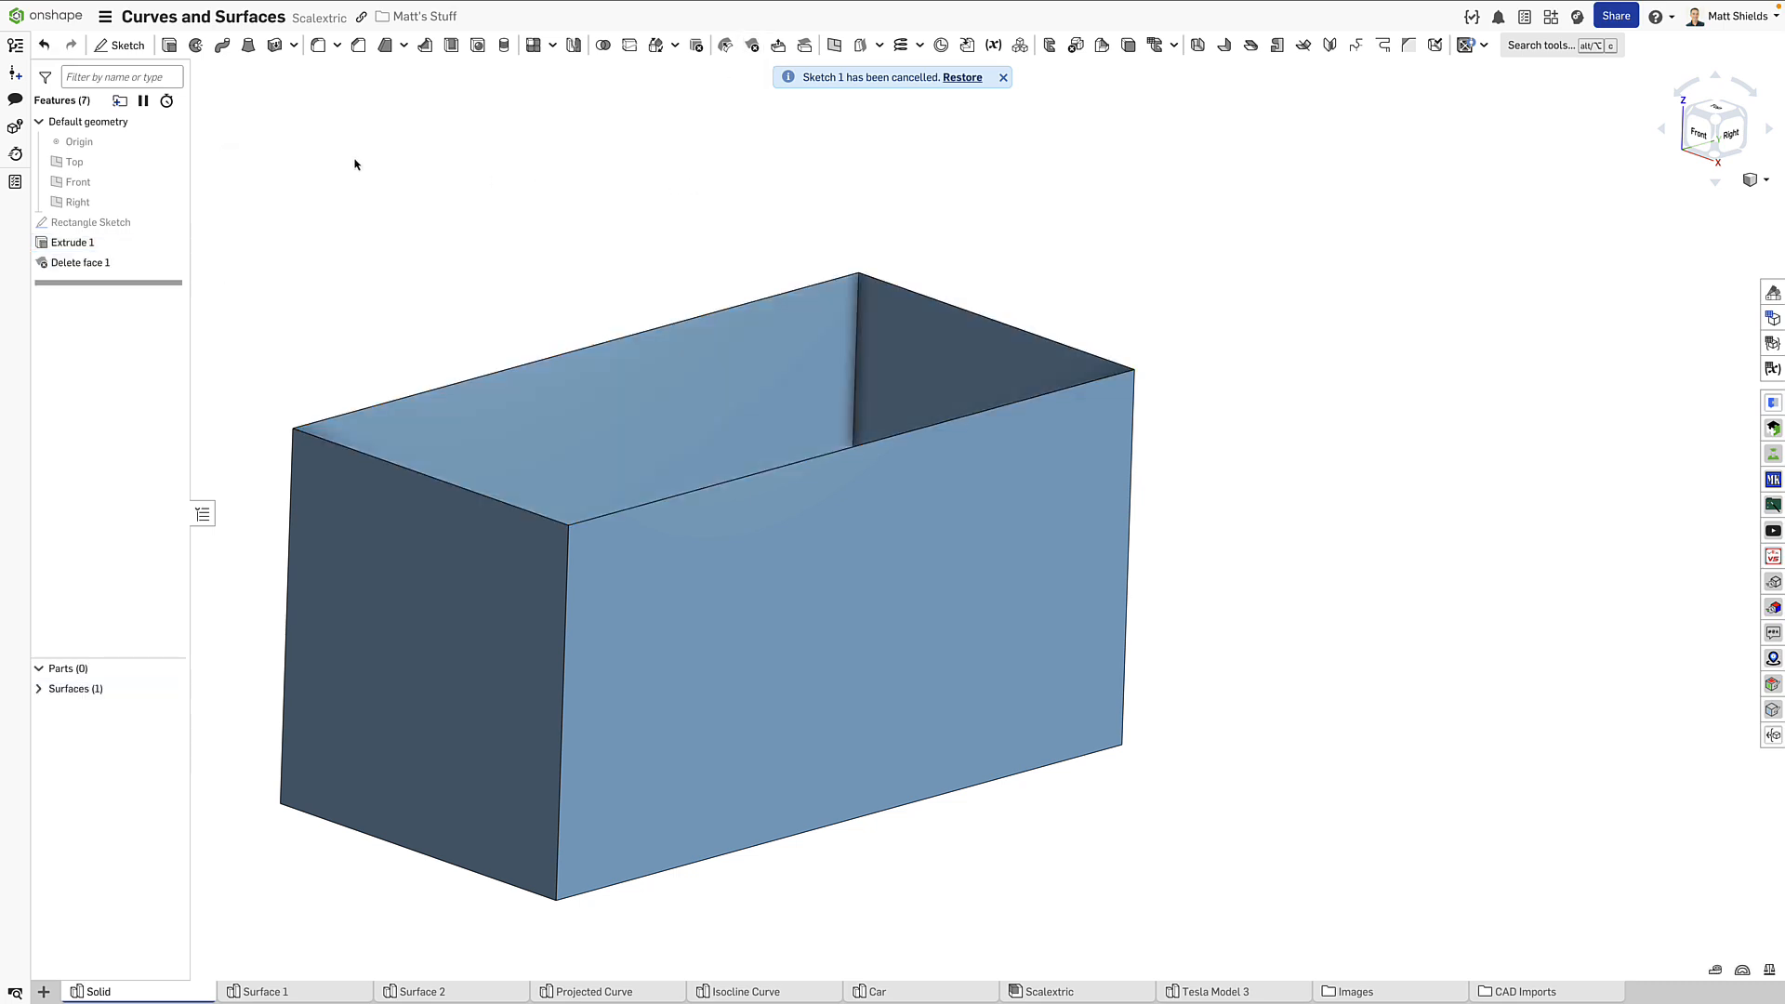
pyautogui.moveTo(343, 187); pyautogui.dragTo(330, 280, button='right')
pyautogui.hotkey('shift', '7')
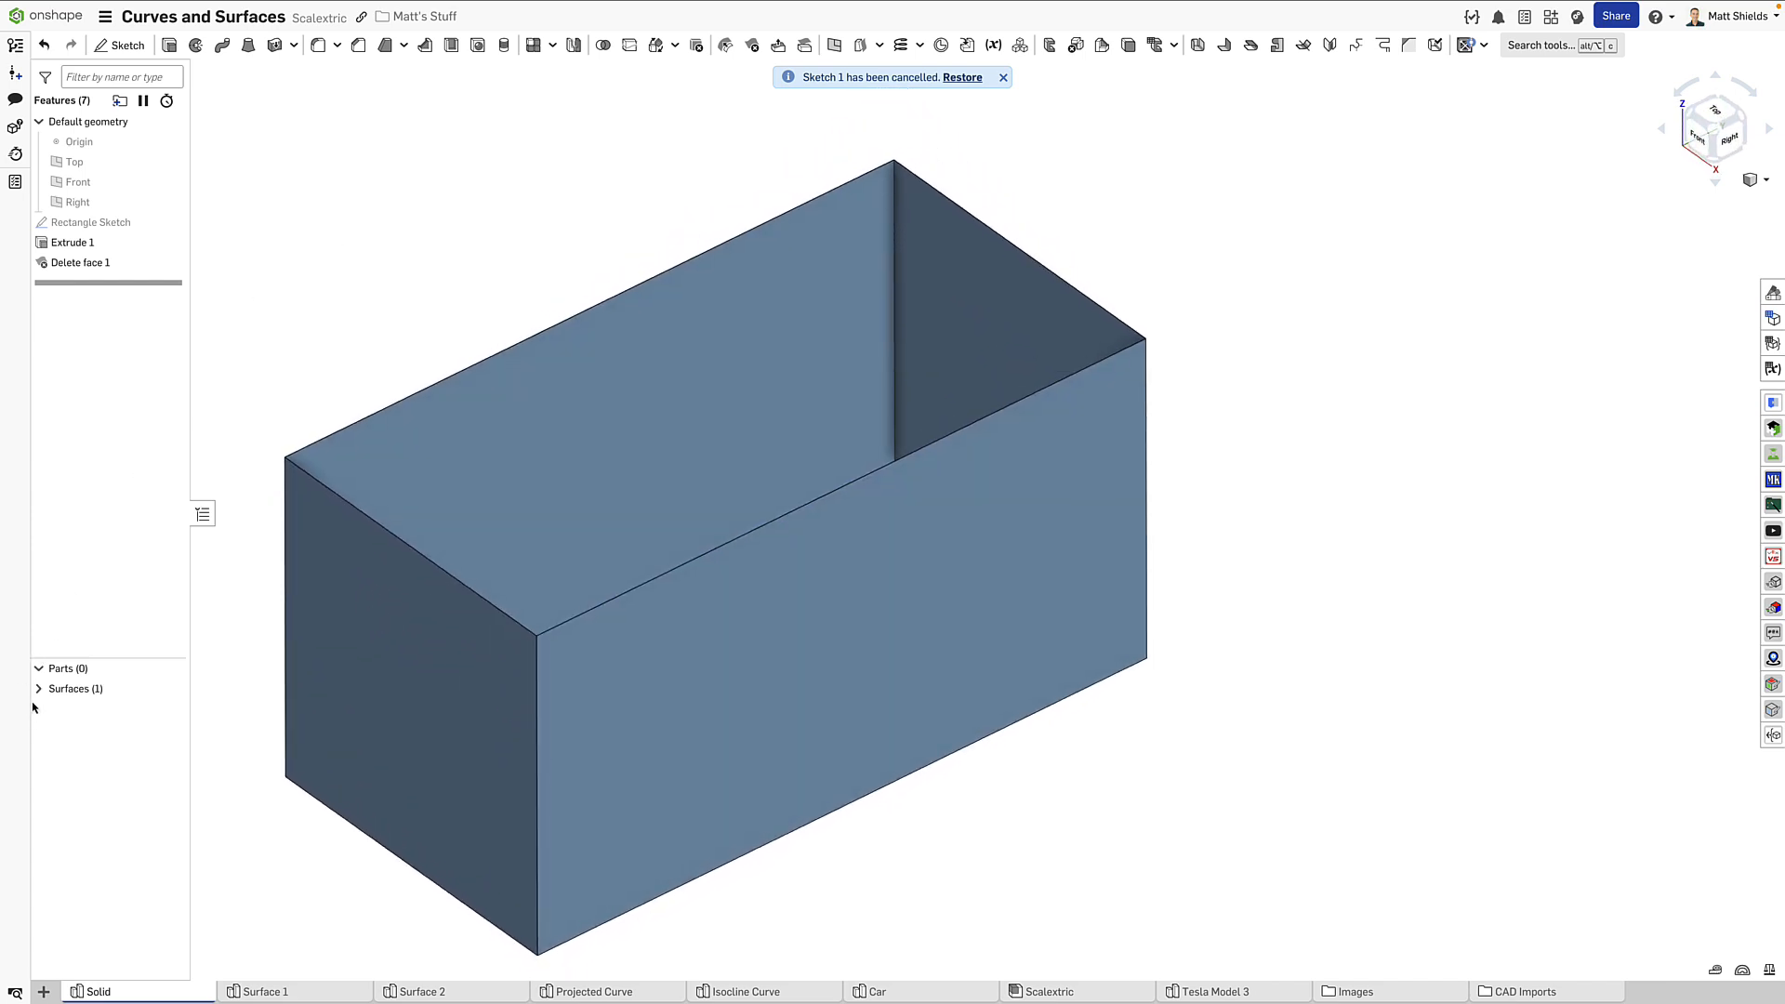
# Step: Expand the list of surfaces, highlight Surface 1 and examine the open box's outer and inner faces
pyautogui.click(38, 688)
pyautogui.click(88, 709)
pyautogui.scroll(-1, 269, 386)
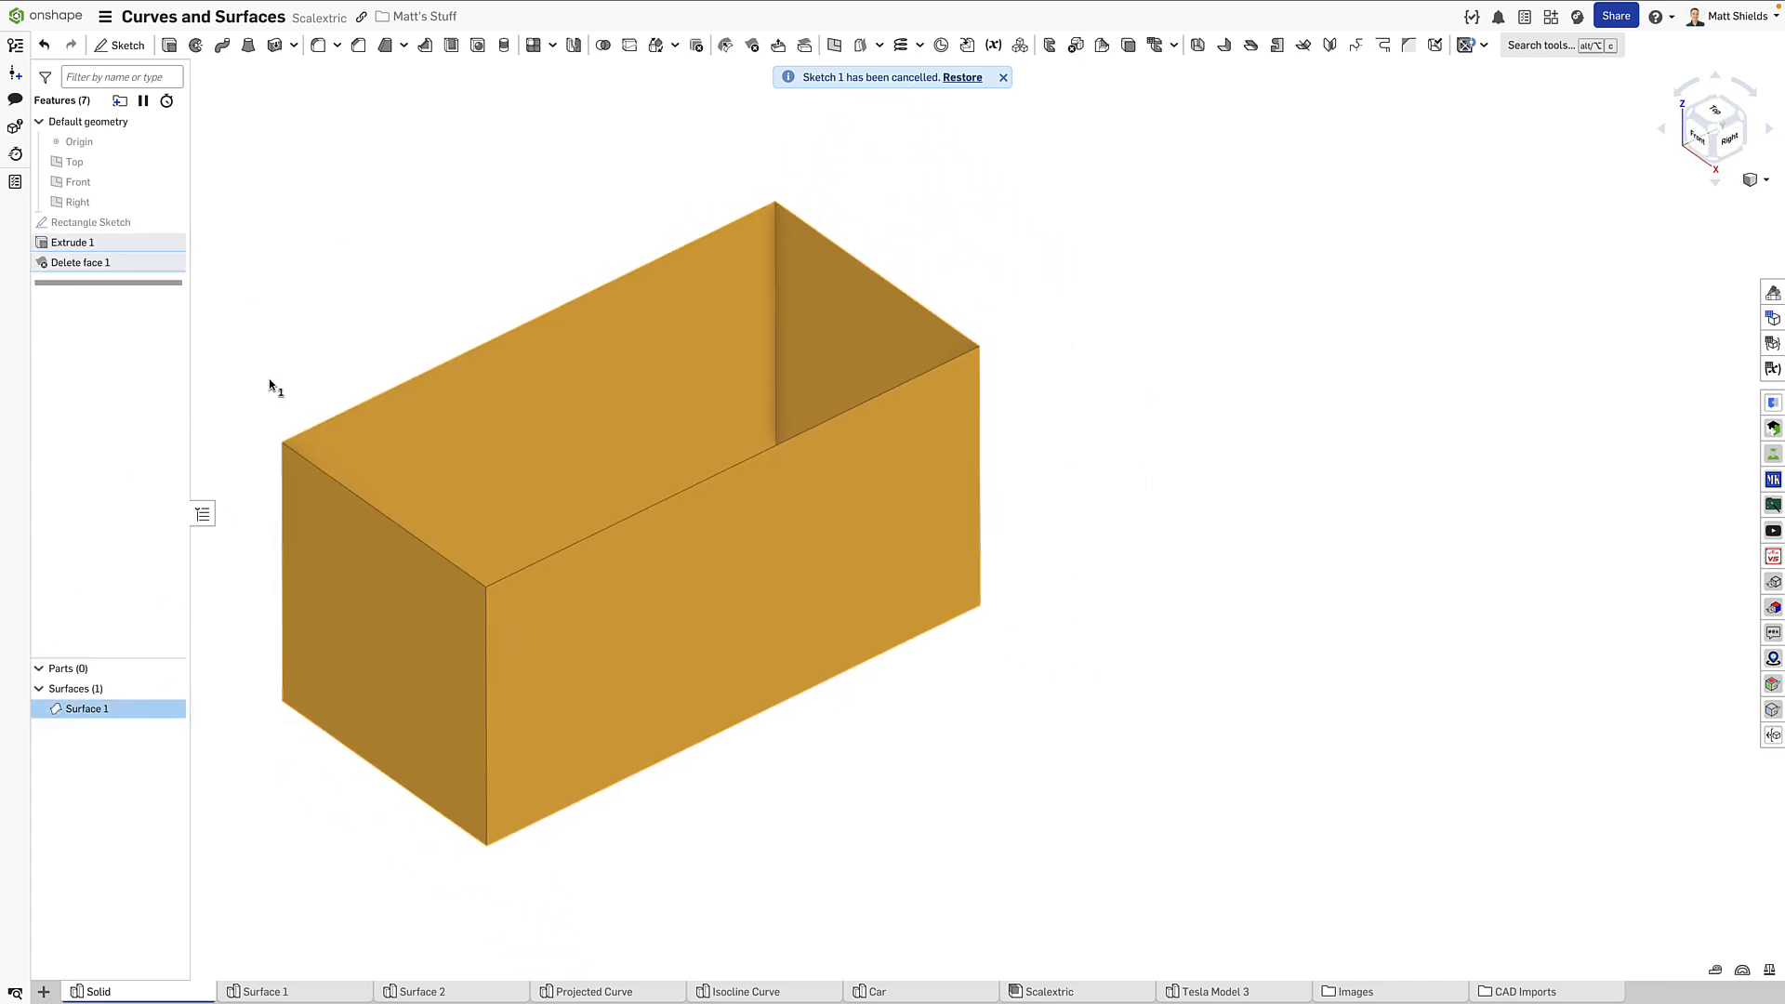
pyautogui.moveTo(270, 386); pyautogui.dragTo(275, 339, button='right')
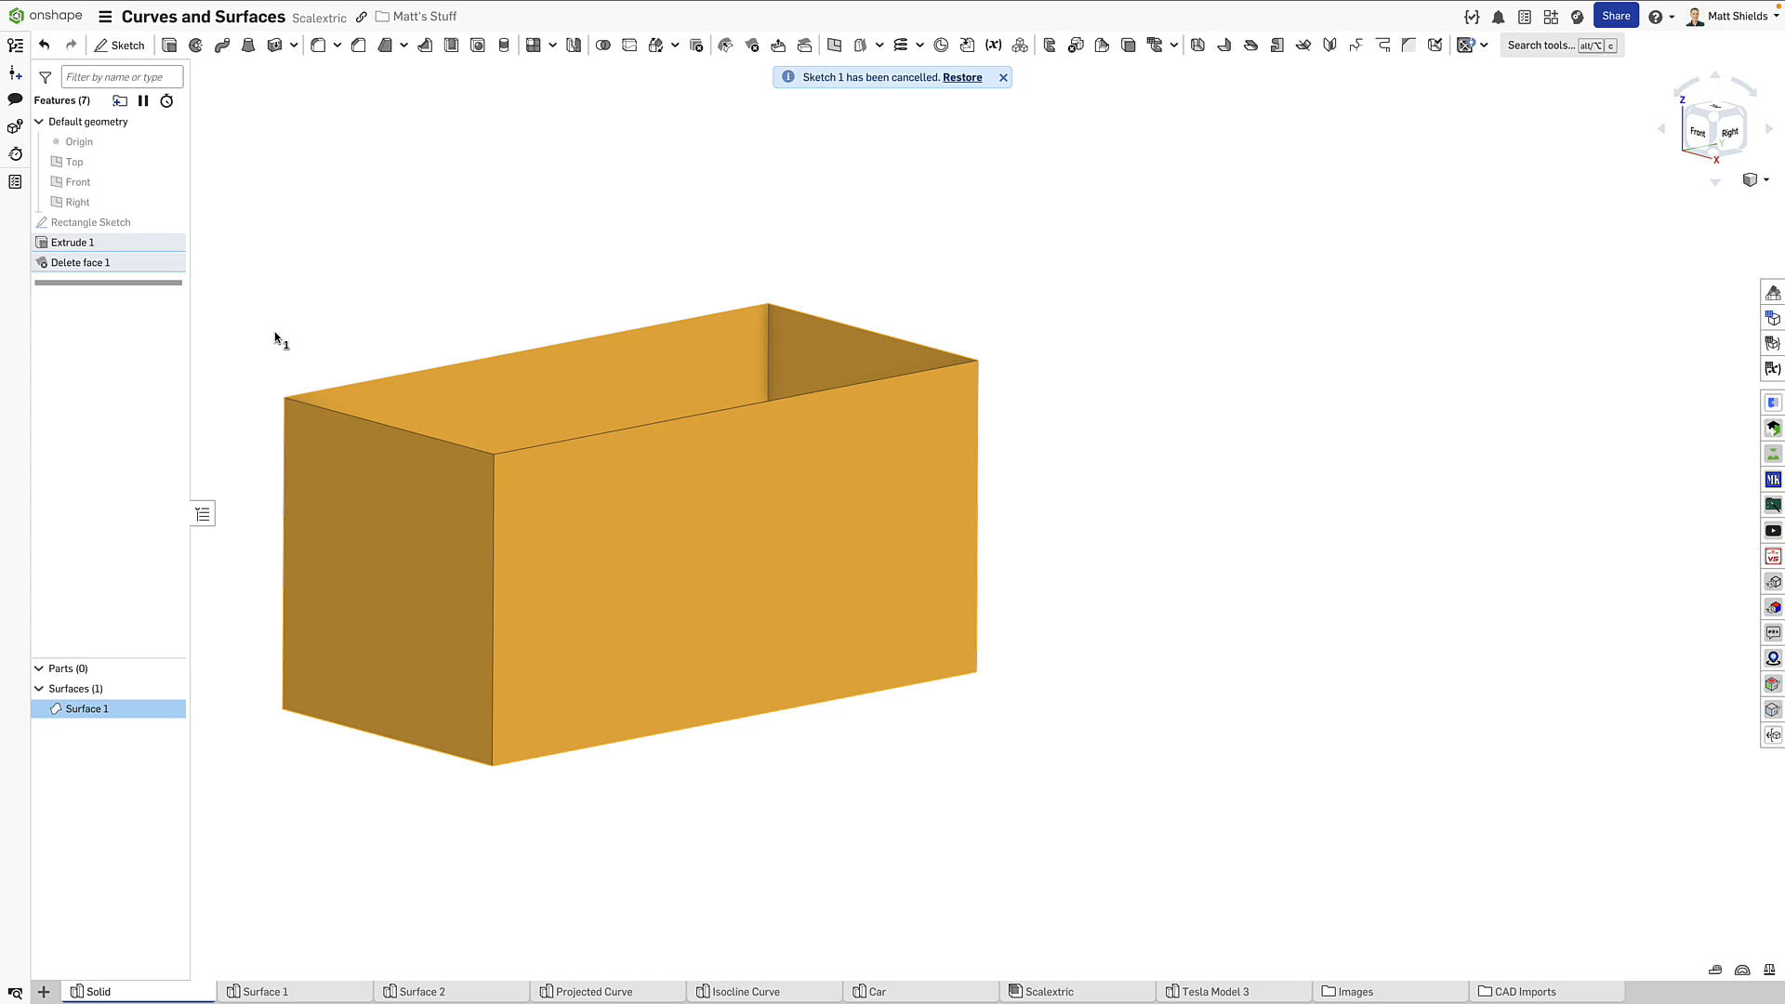
pyautogui.click(275, 338)
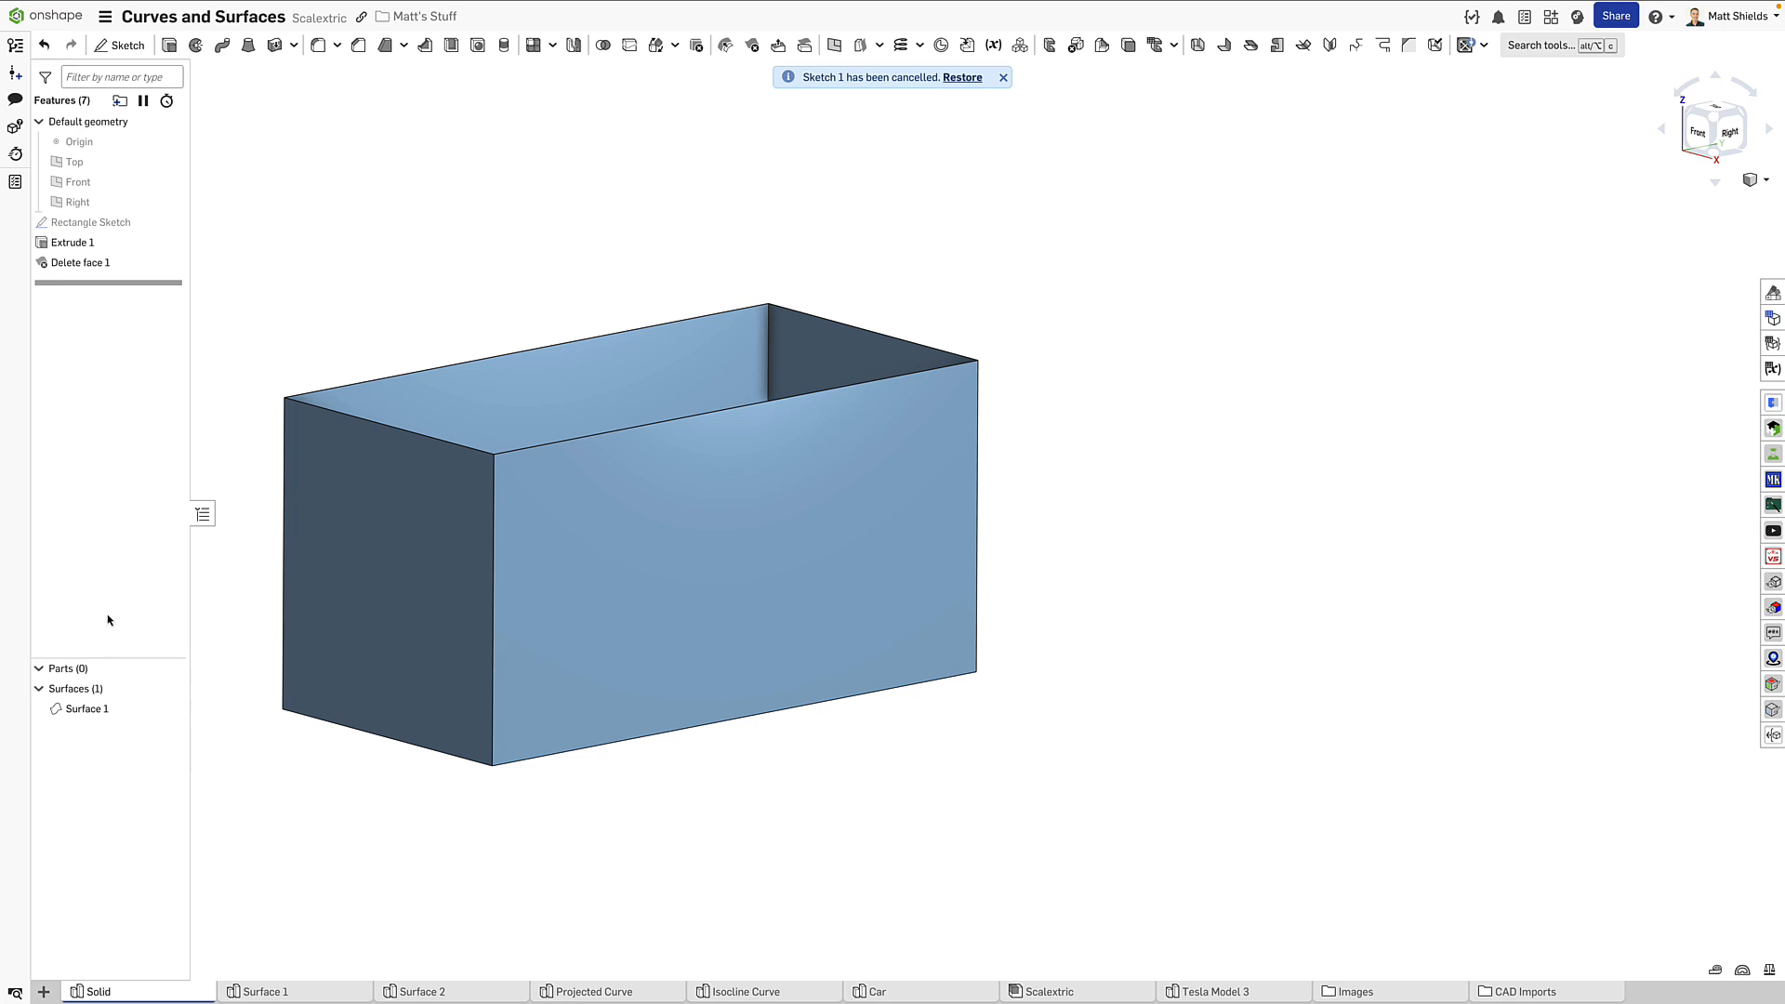
pyautogui.moveTo(243, 455); pyautogui.dragTo(243, 523, button='right')
pyautogui.click(417, 478)
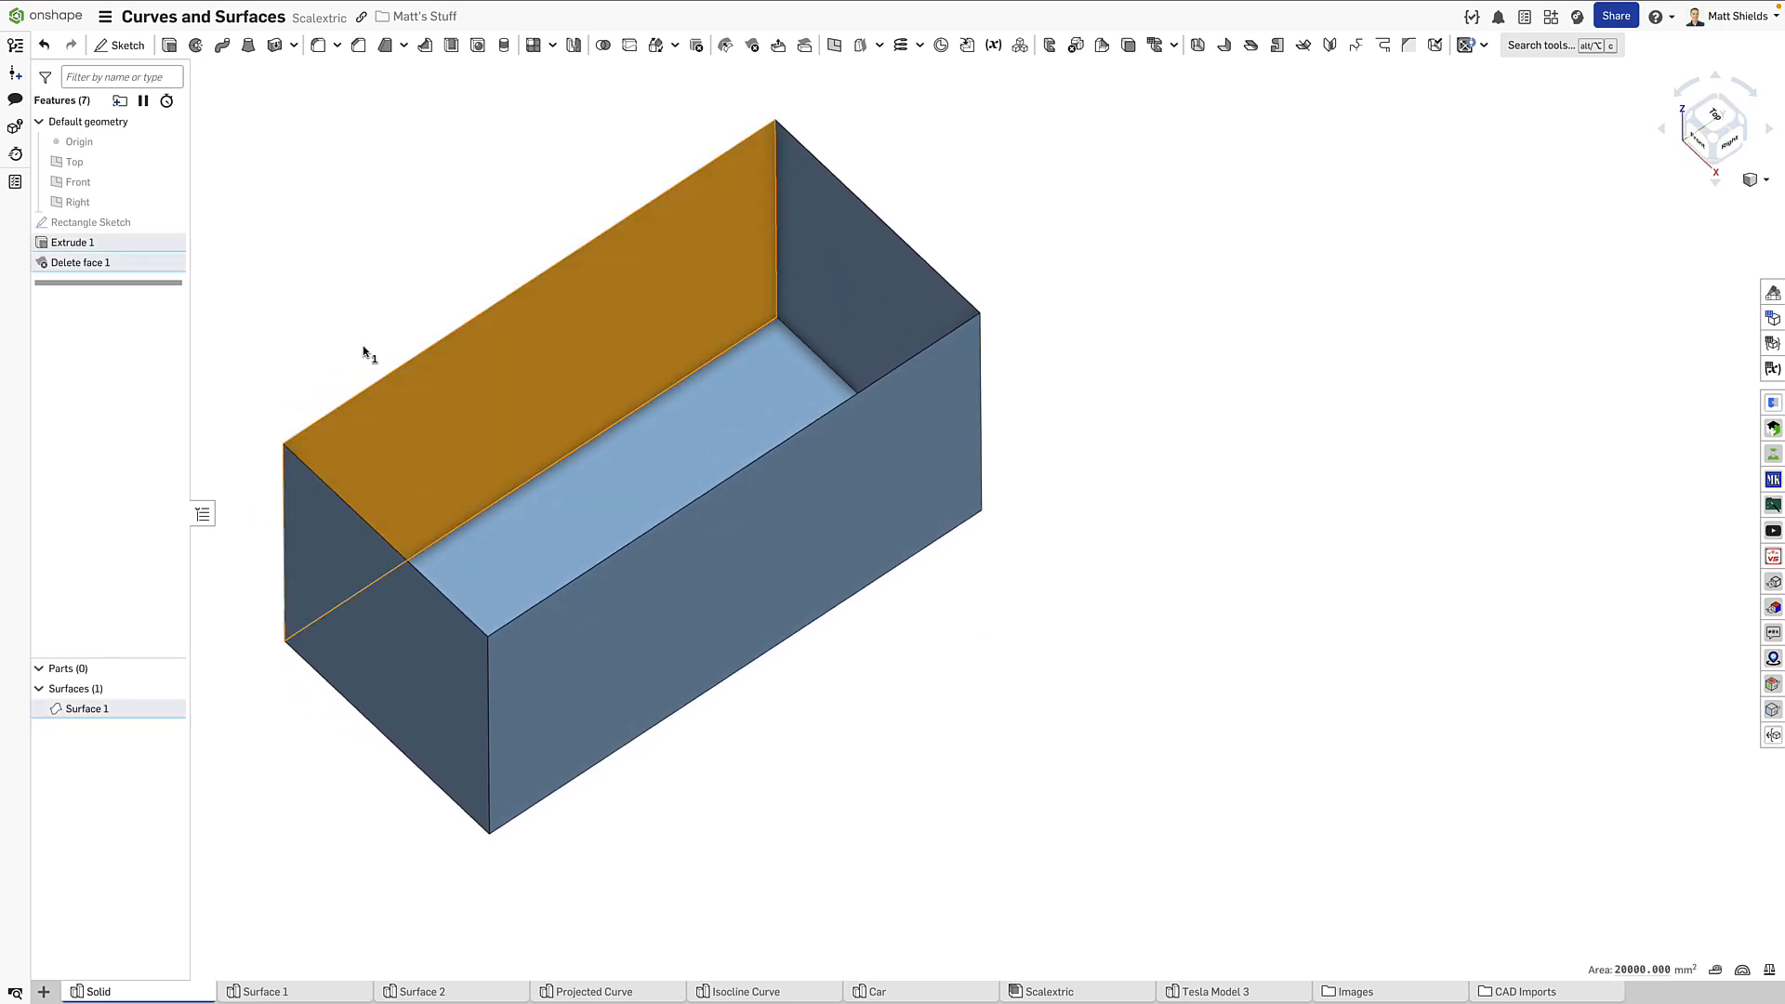
# Step: Undo the deletion of the block's top face
pyautogui.click(304, 267)
pyautogui.click(44, 44)
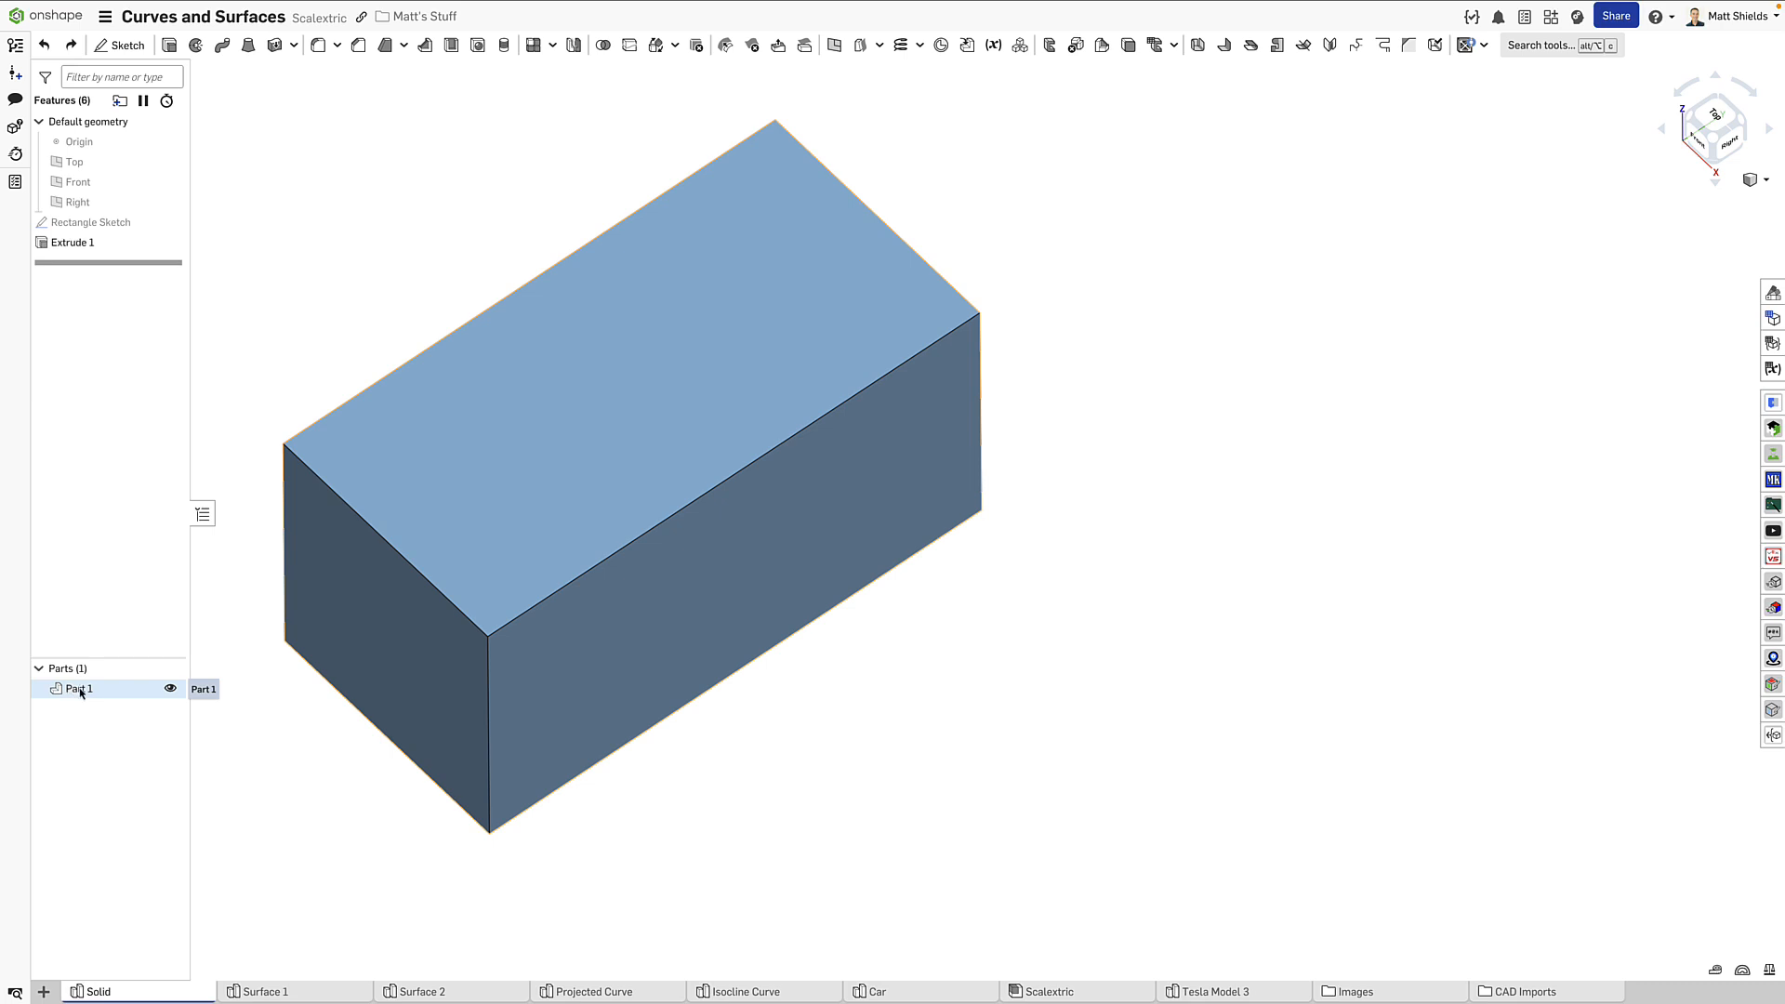
# Step: Create a sketch on the block's top face with one circle near the middle of that face
pyautogui.moveTo(390, 454); pyautogui.dragTo(391, 414, button='right')
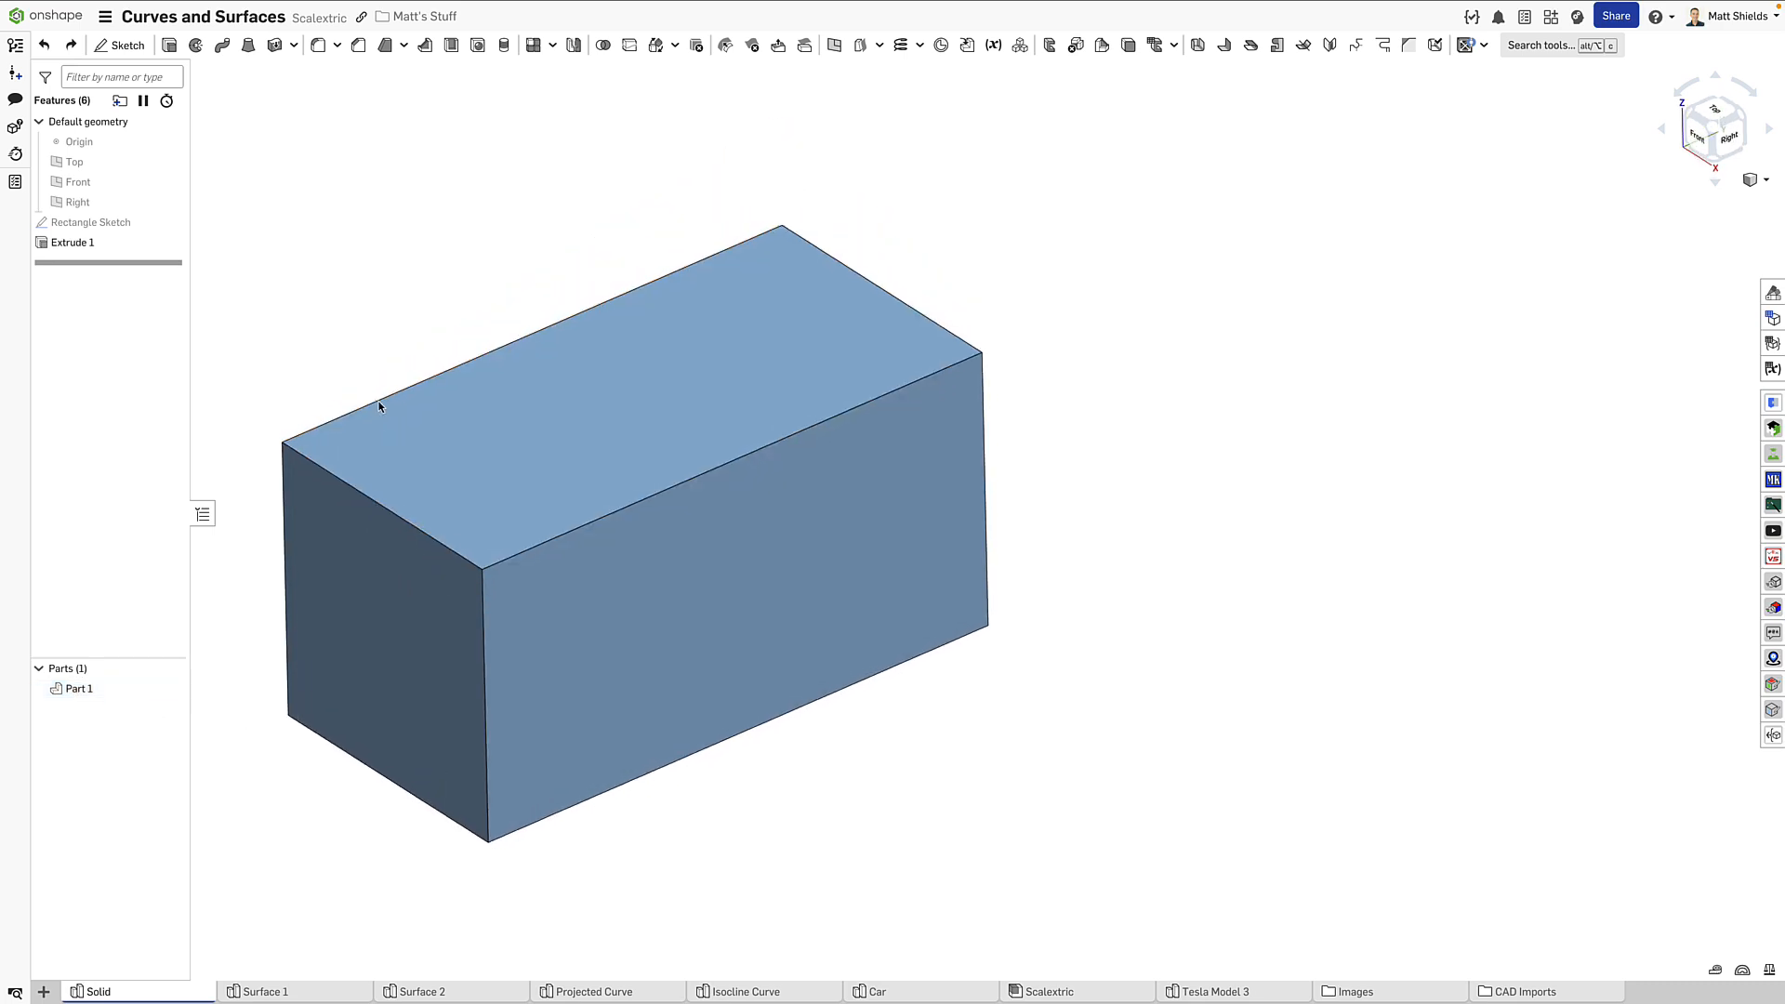
pyautogui.hotkey('shift', 's')
pyautogui.click(511, 509)
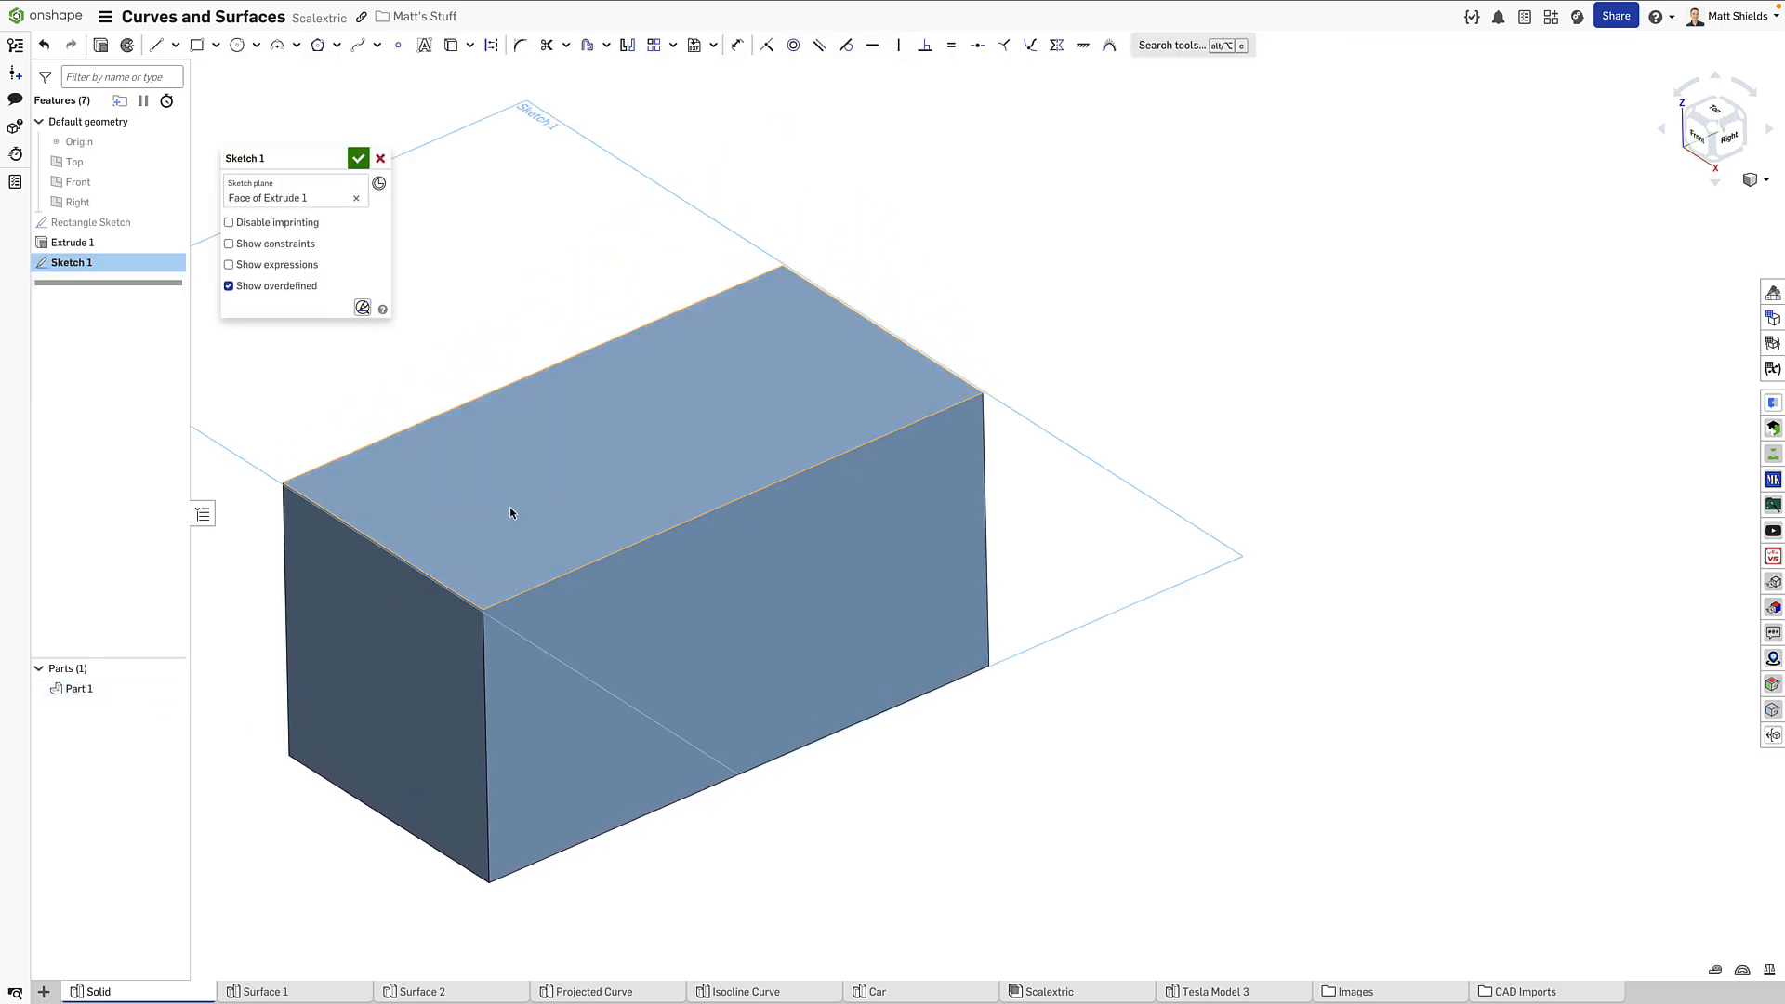
pyautogui.press('c')
pyautogui.click(610, 455)
pyautogui.click(666, 437)
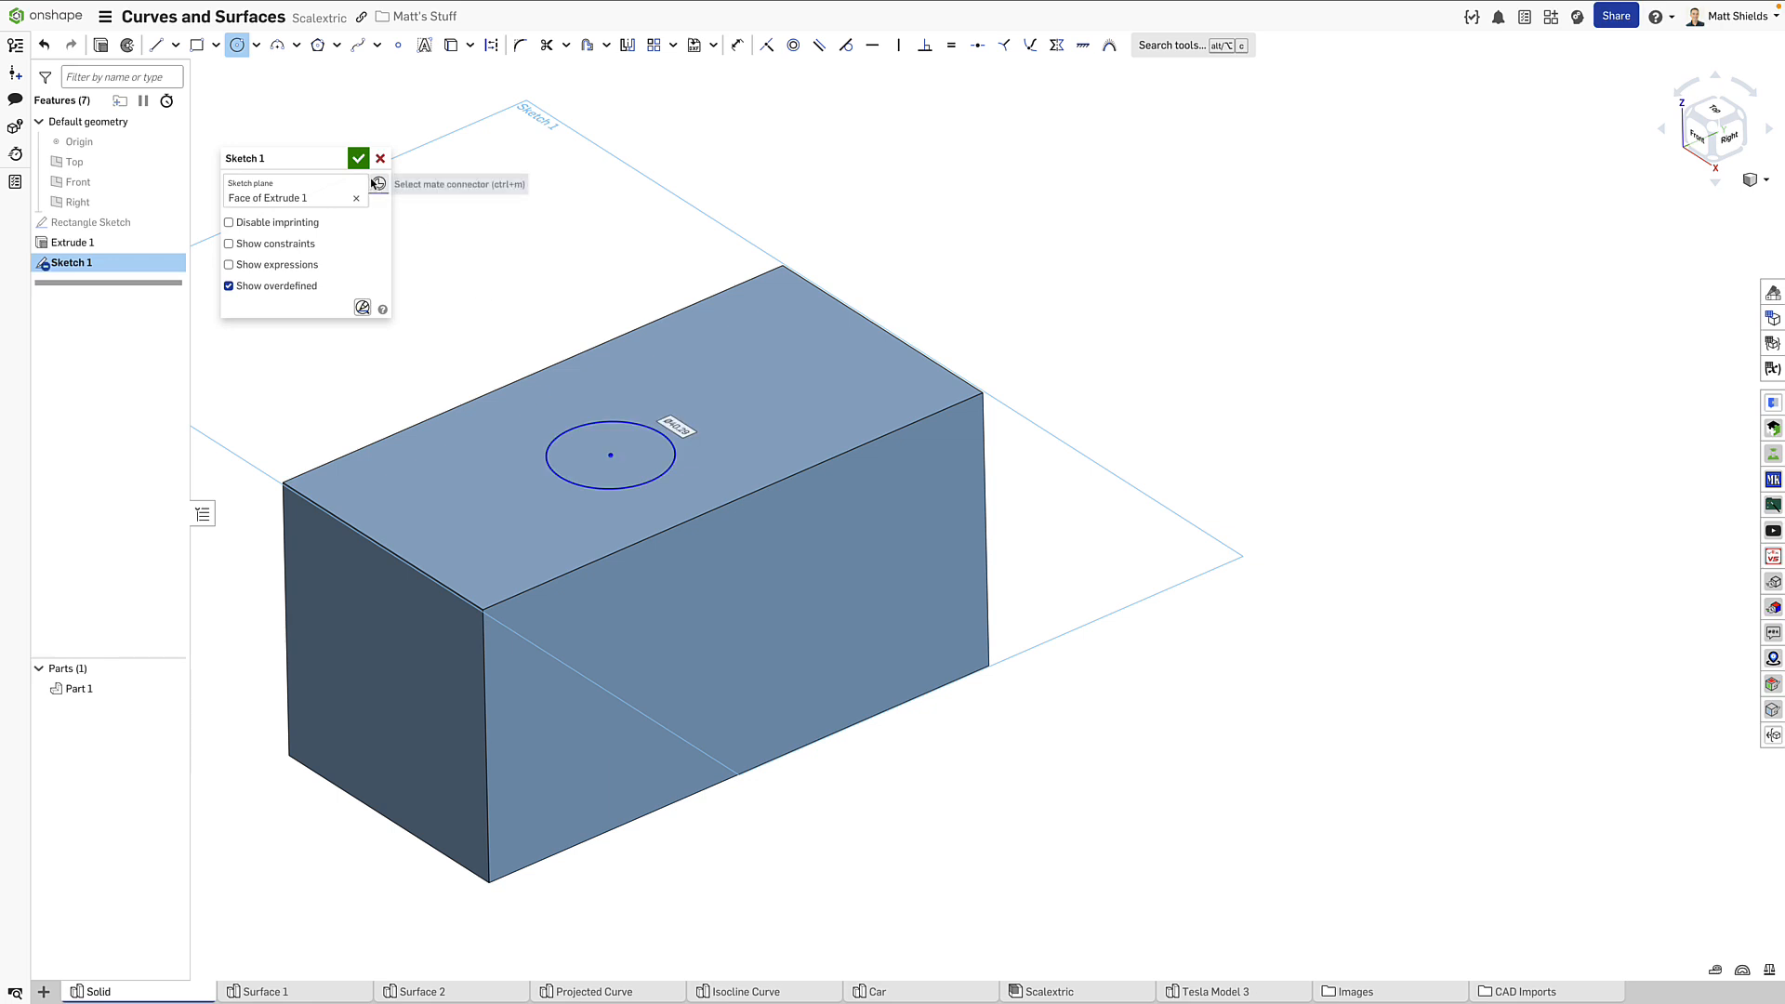
pyautogui.click(359, 158)
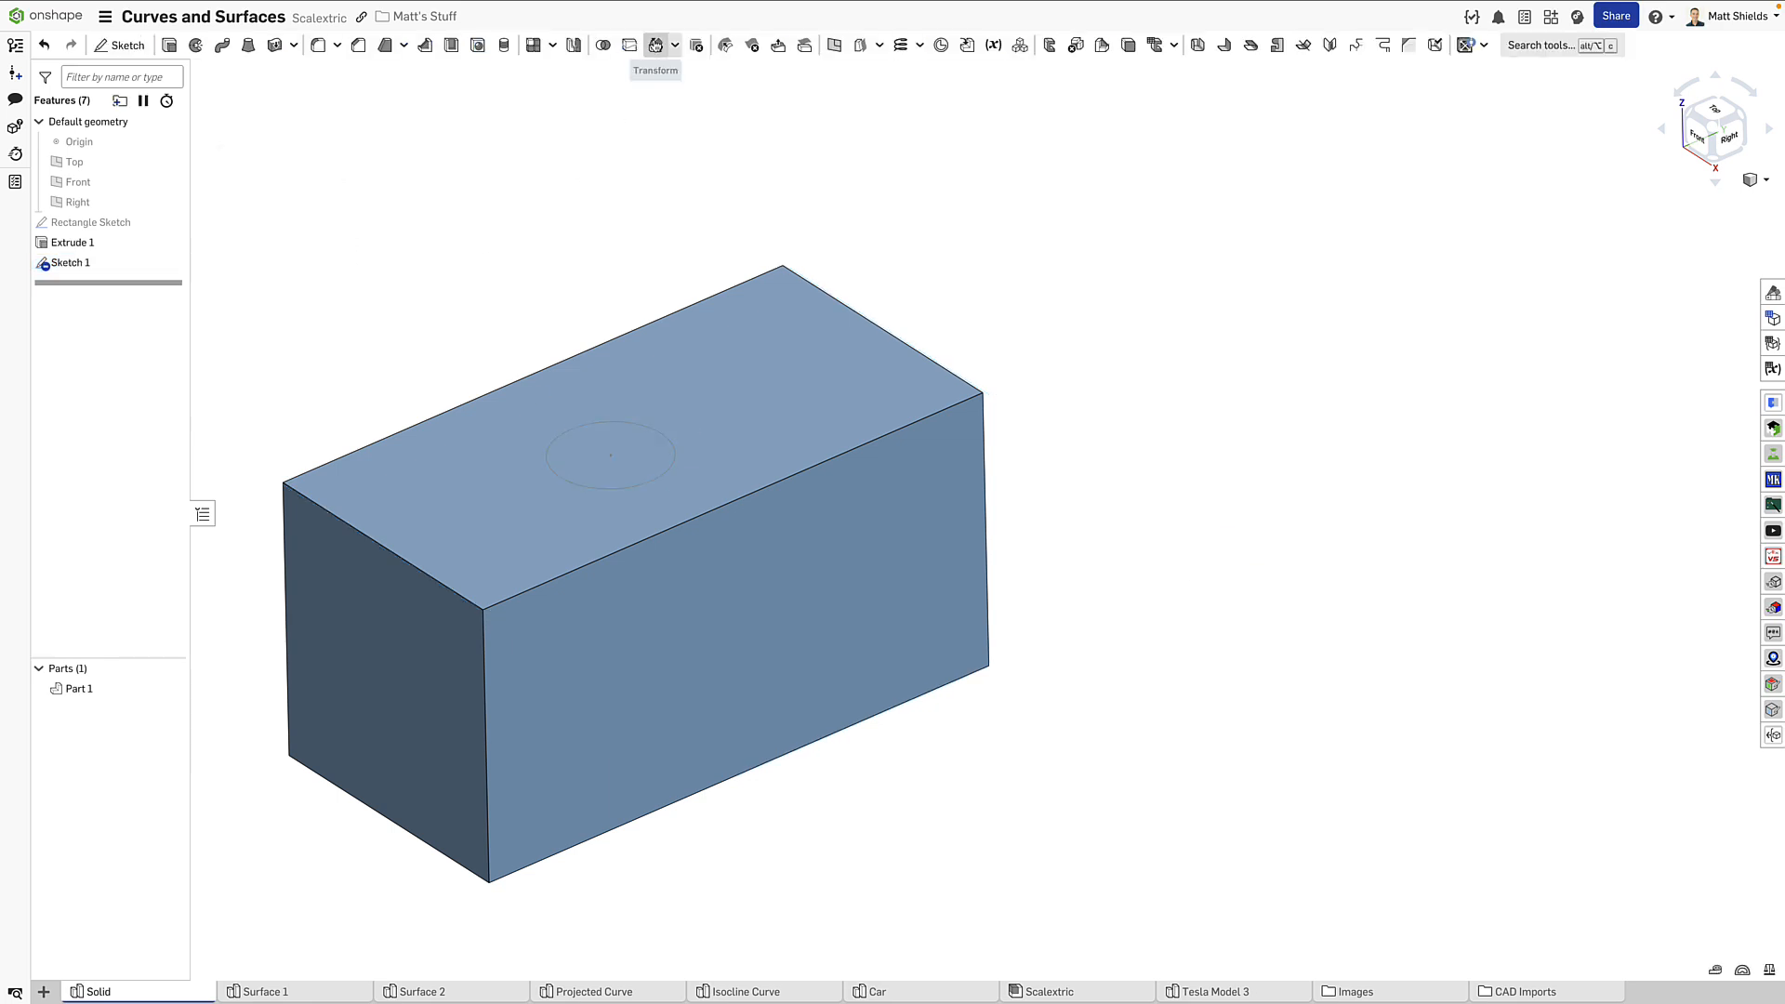
# Step: Split the block's top face with the sketched circle, using the Face type of the Split feature
pyautogui.click(630, 44)
pyautogui.click(347, 180)
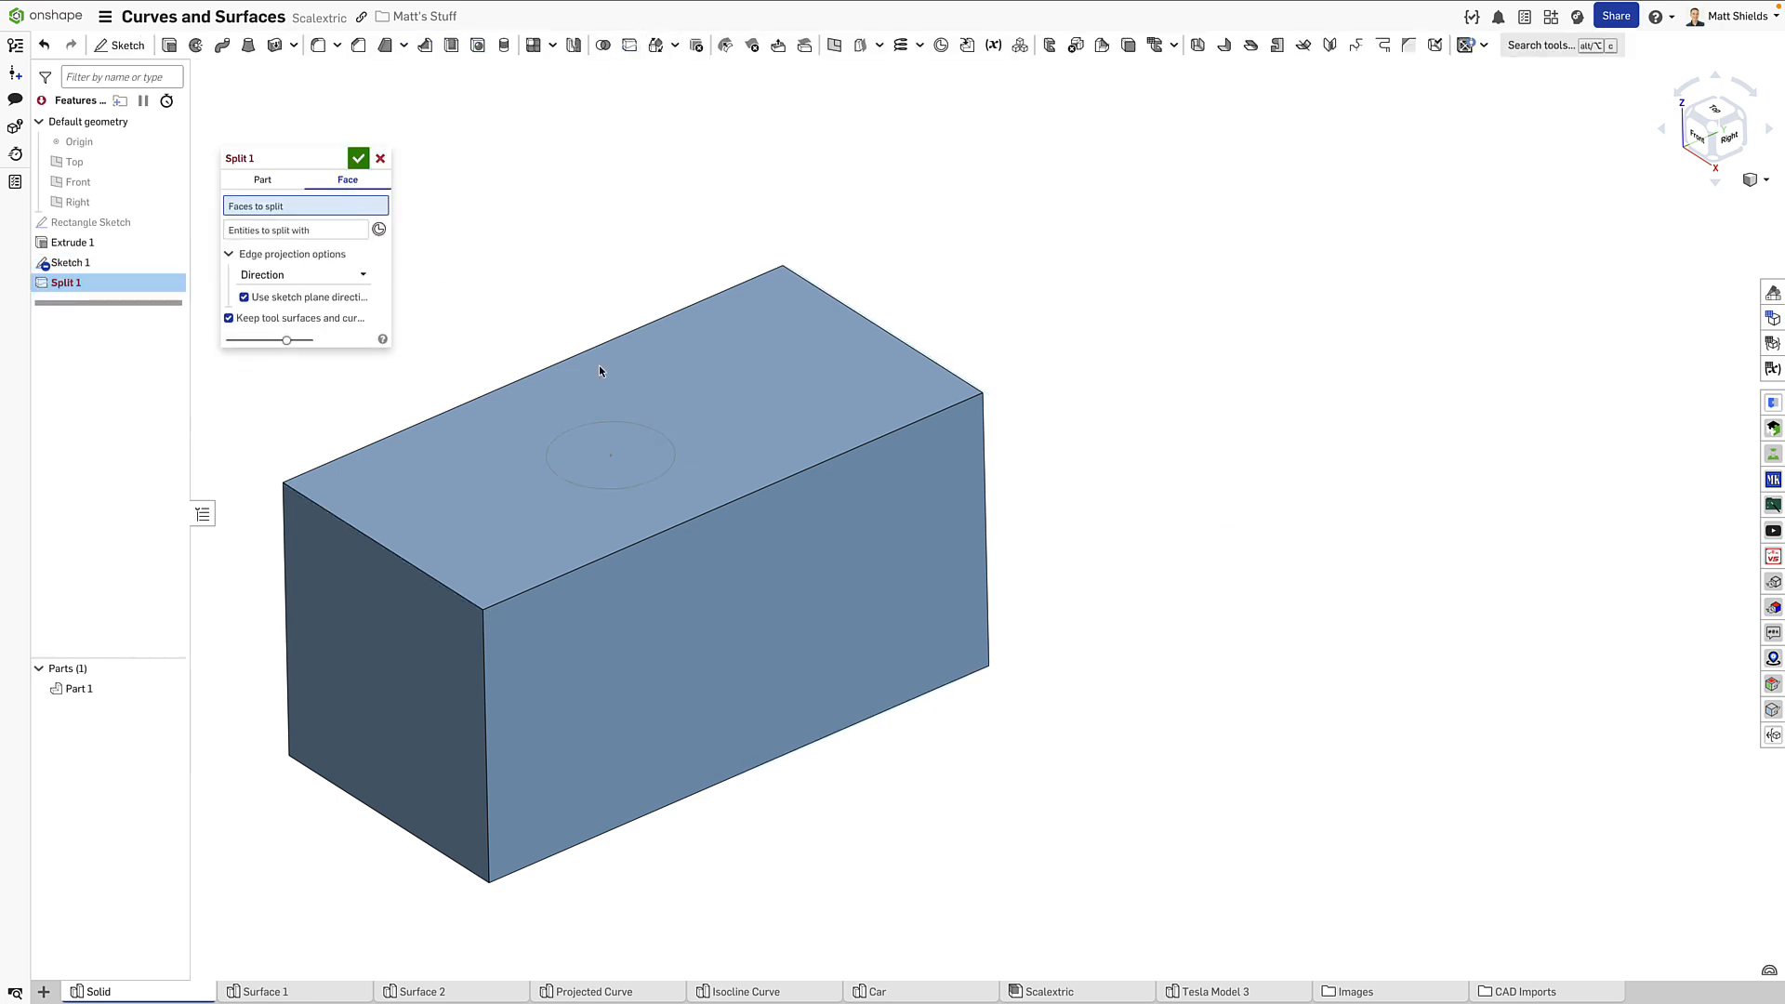
pyautogui.click(661, 390)
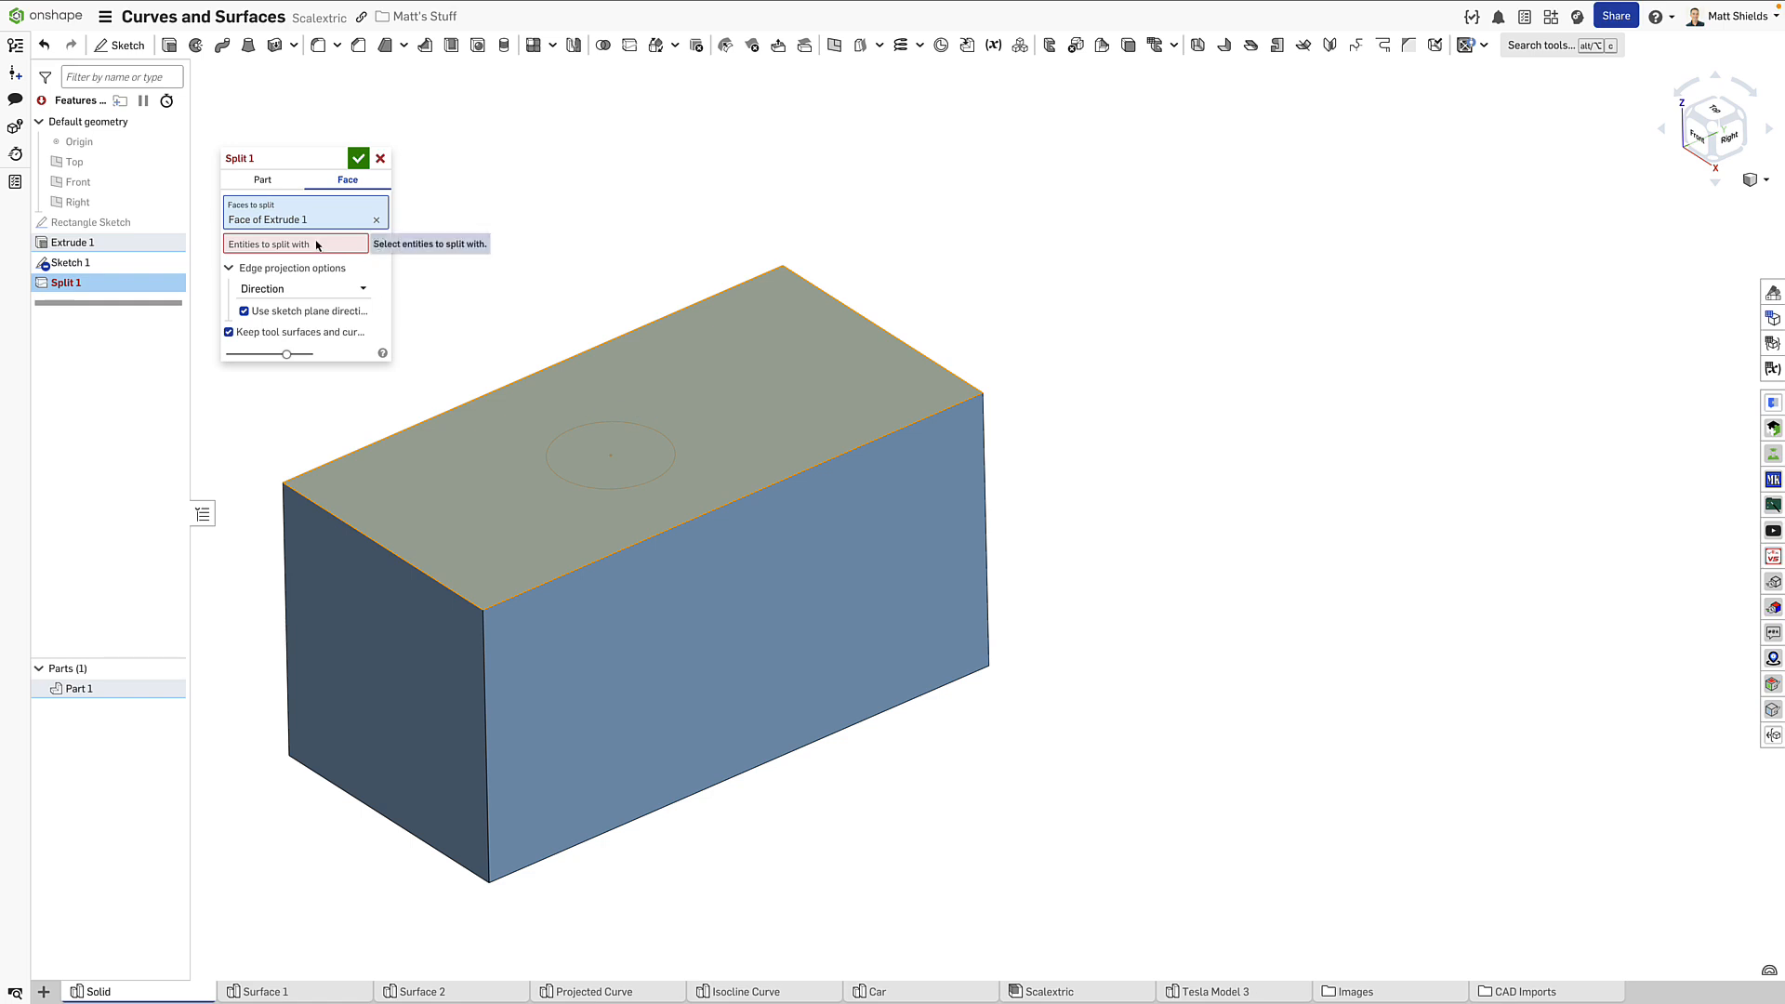
pyautogui.click(582, 487)
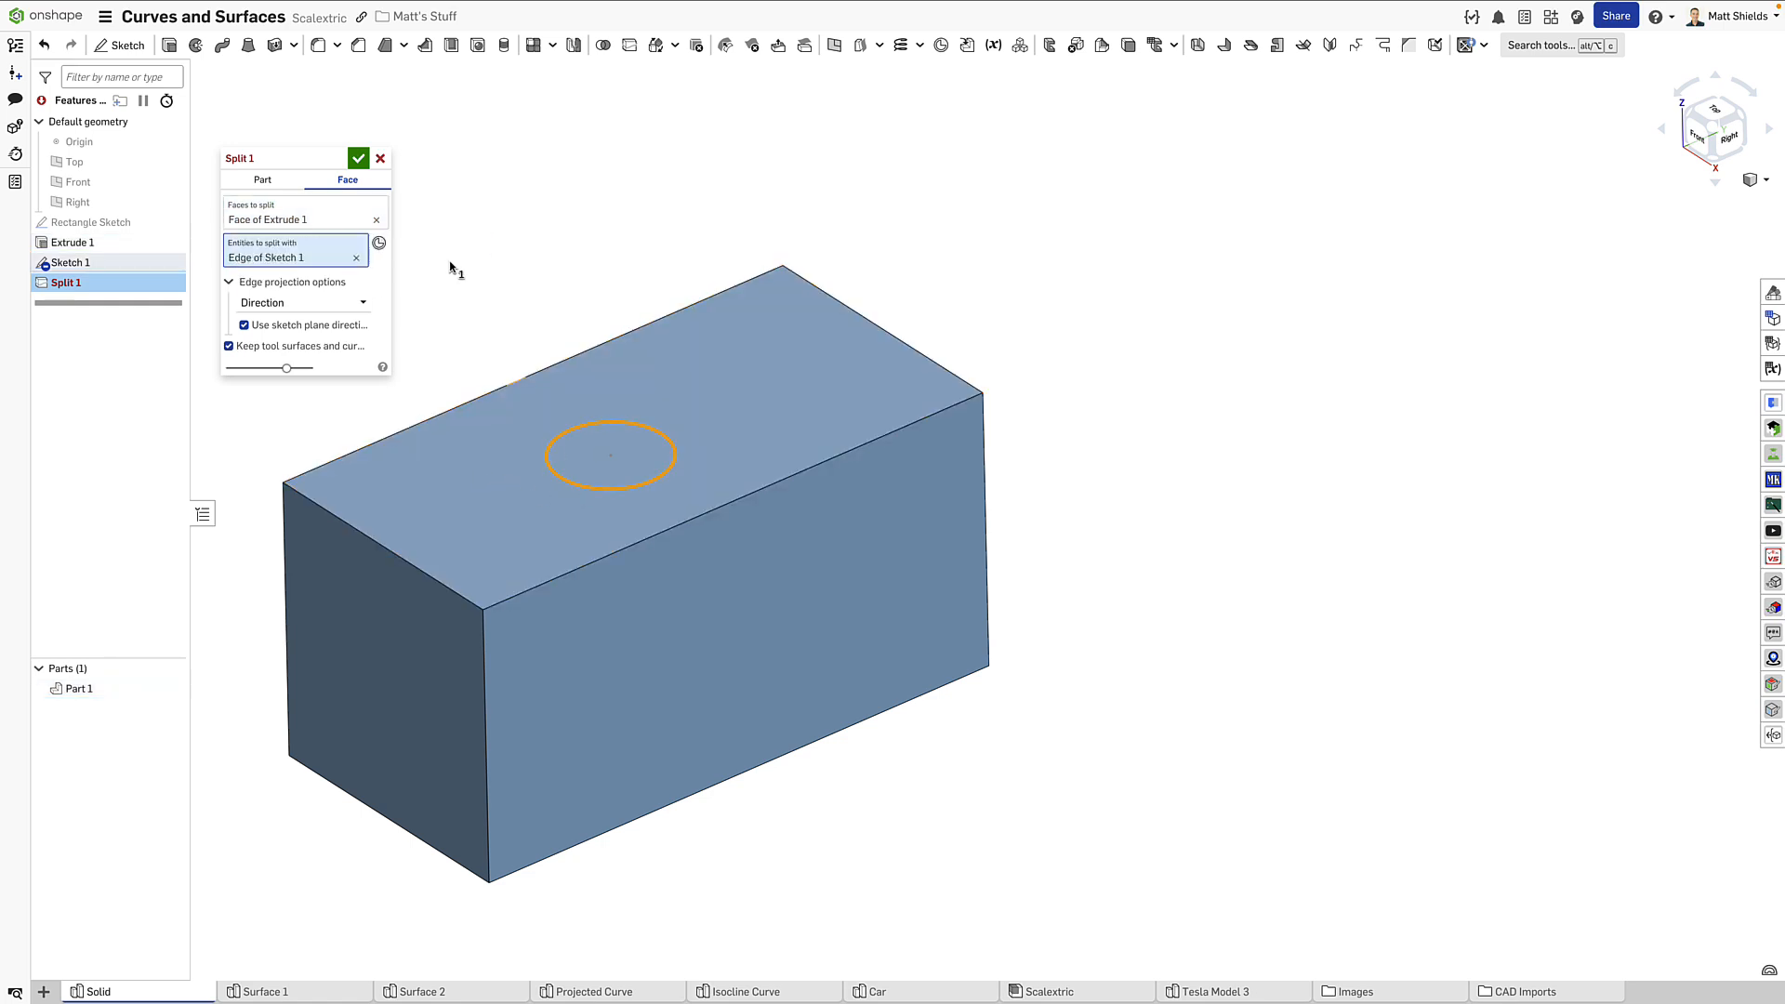
pyautogui.click(358, 160)
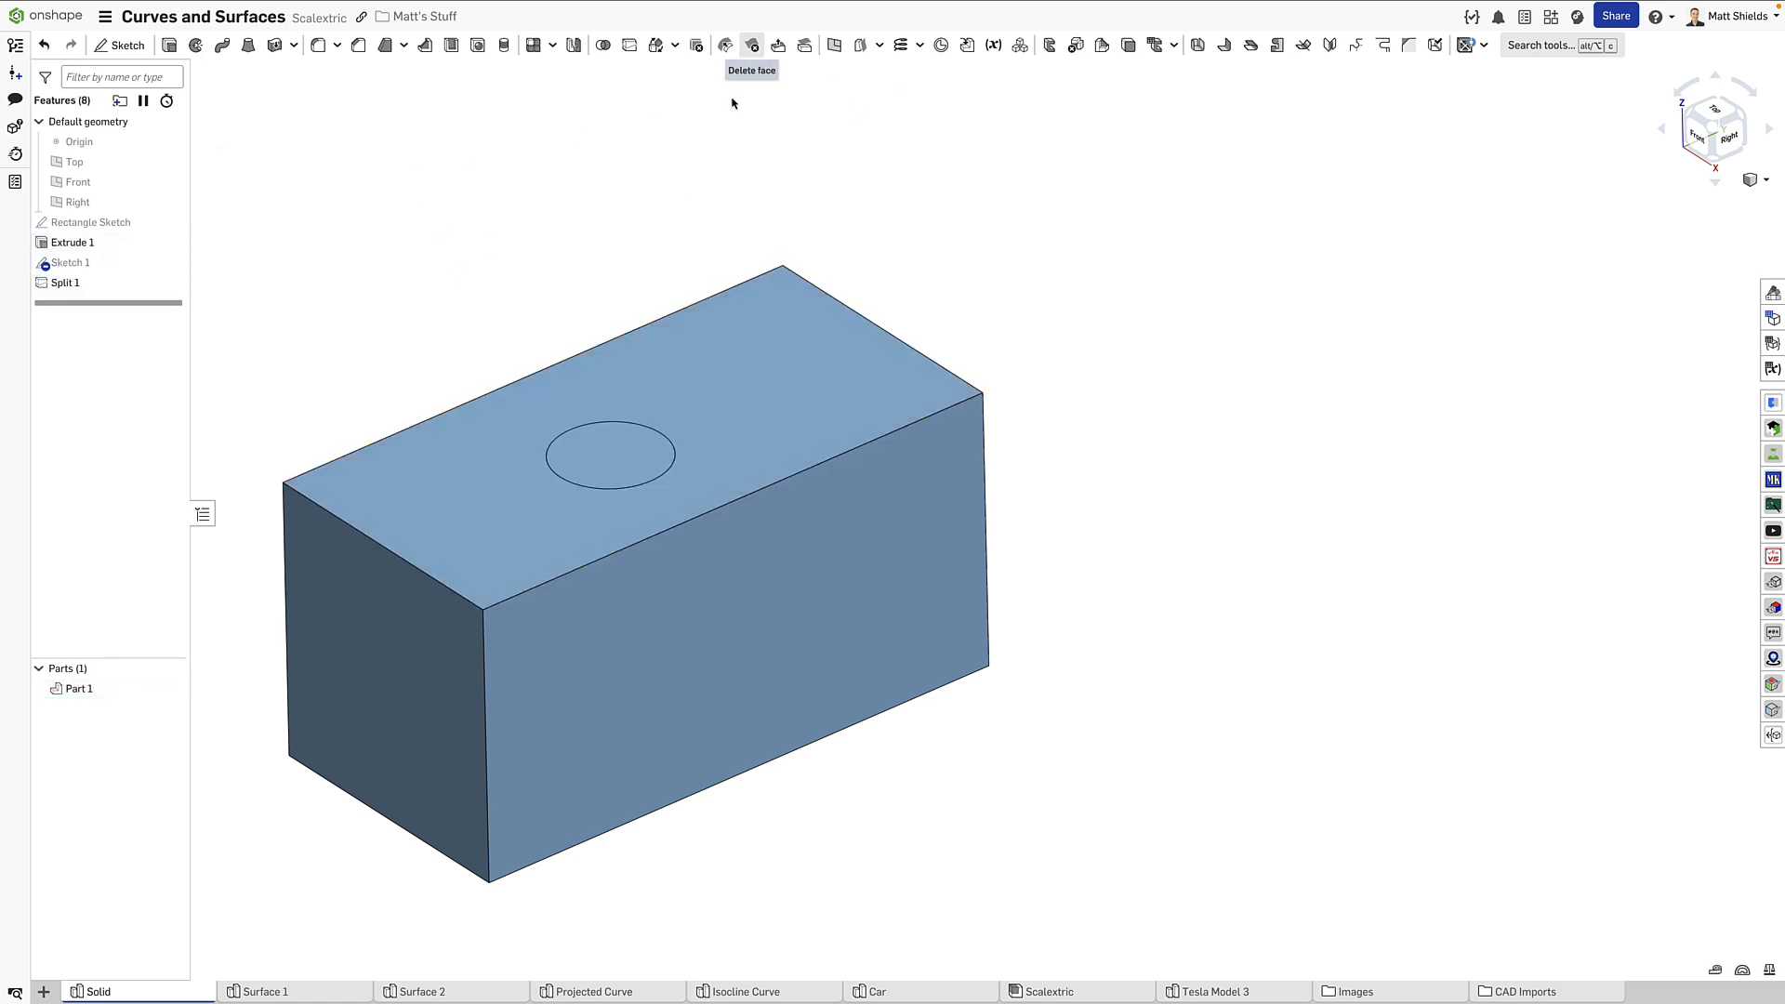
# Step: Delete the circular face split out of the block's top and highlight the resulting surface body
pyautogui.click(751, 44)
pyautogui.click(600, 479)
pyautogui.click(359, 160)
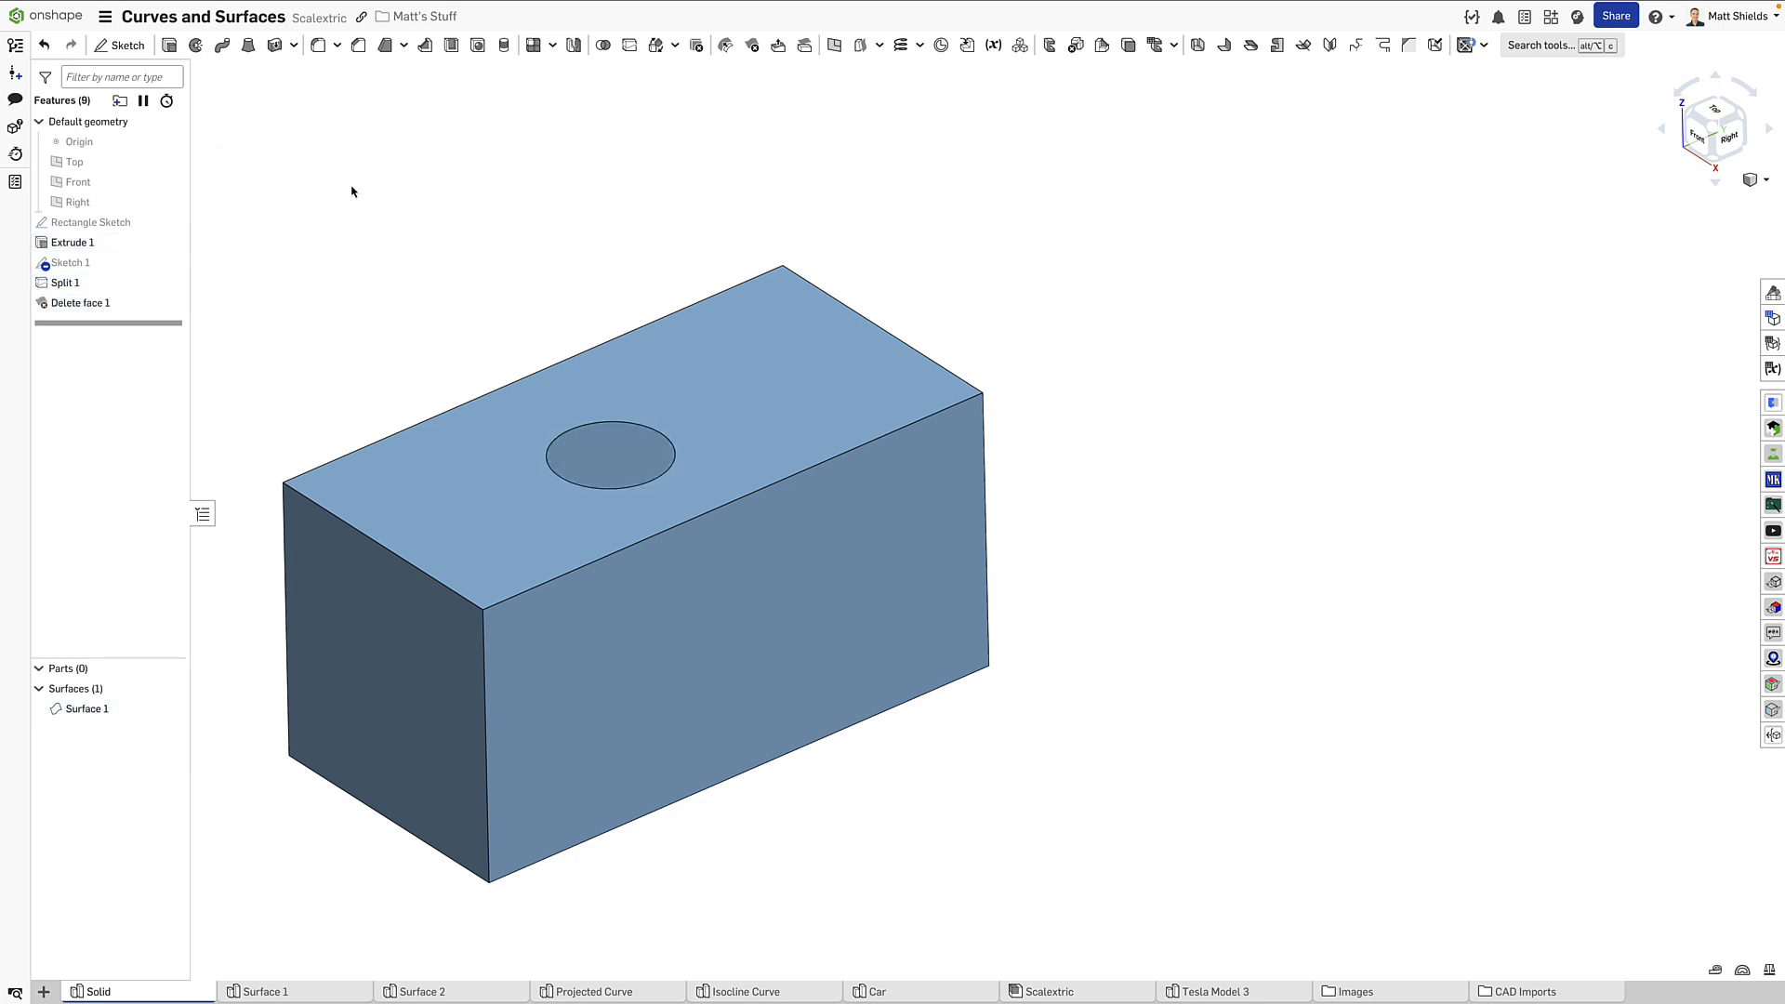
pyautogui.click(93, 709)
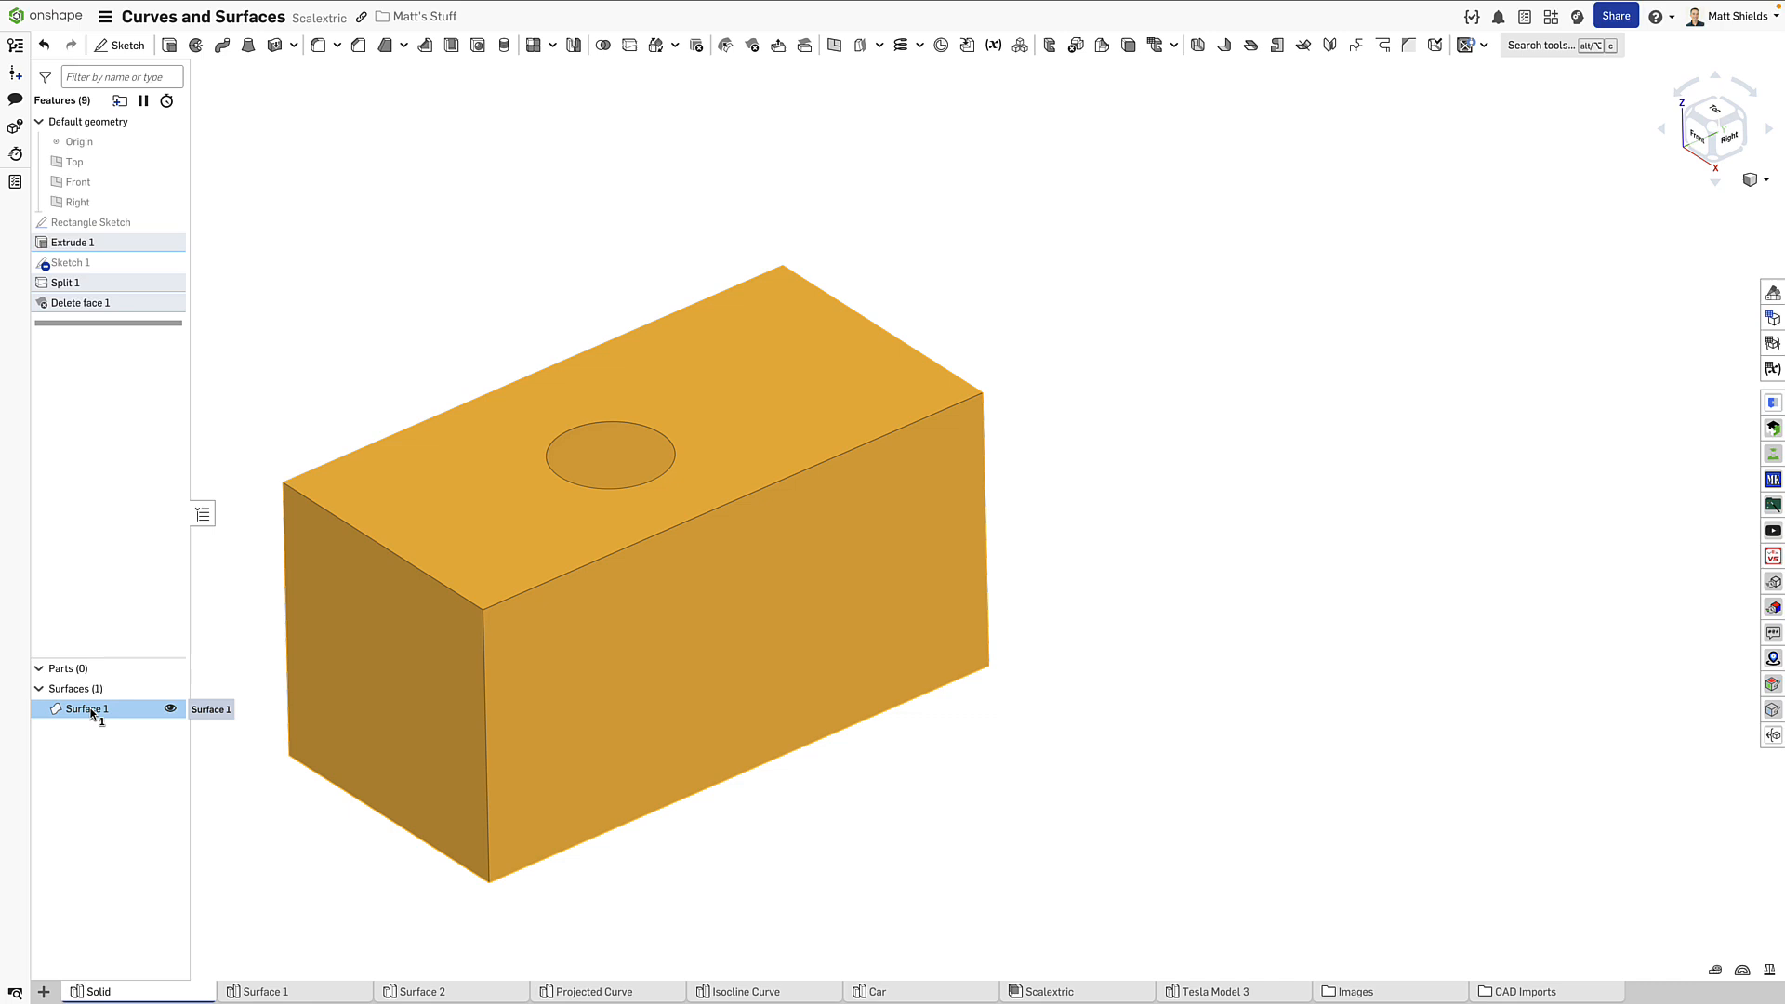
pyautogui.click(237, 814)
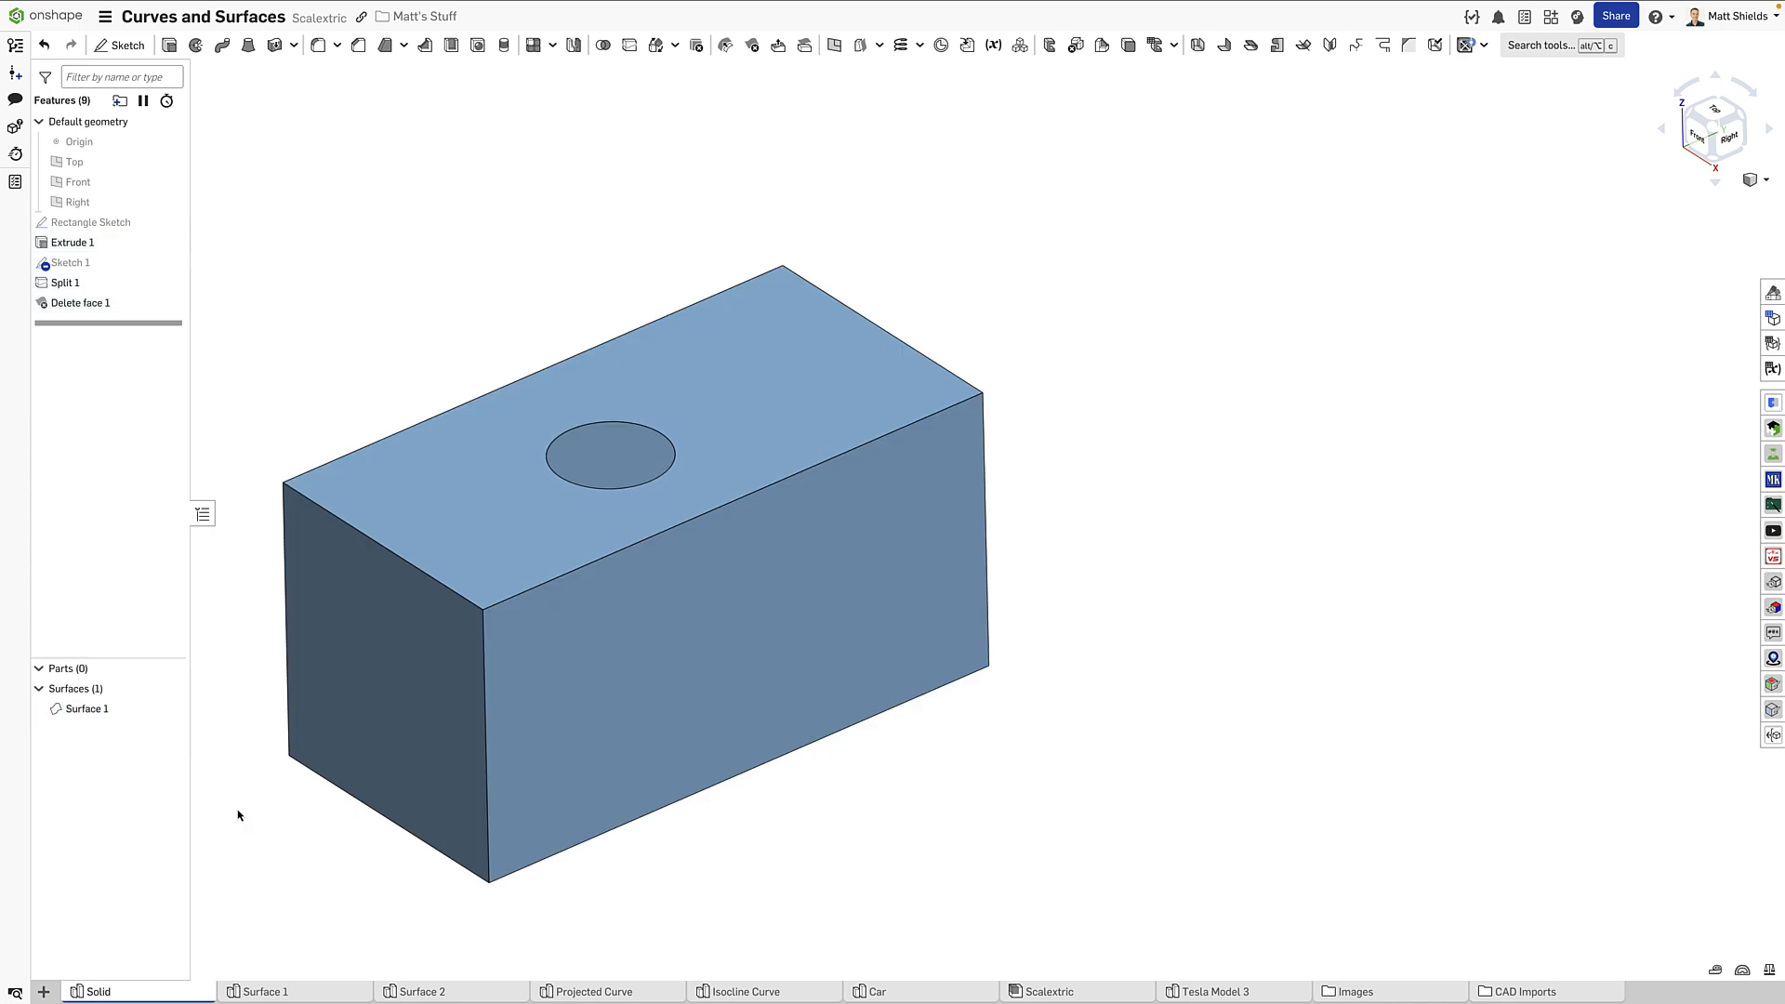
# Step: In the Surface 1 part studio, extrude the Rectangle Sketch's edges as a new surface with a blind depth of 100 mm
pyautogui.click(265, 992)
pyautogui.scroll(5, 470, 813)
pyautogui.moveTo(472, 811); pyautogui.dragTo(62, 817, button='middle')
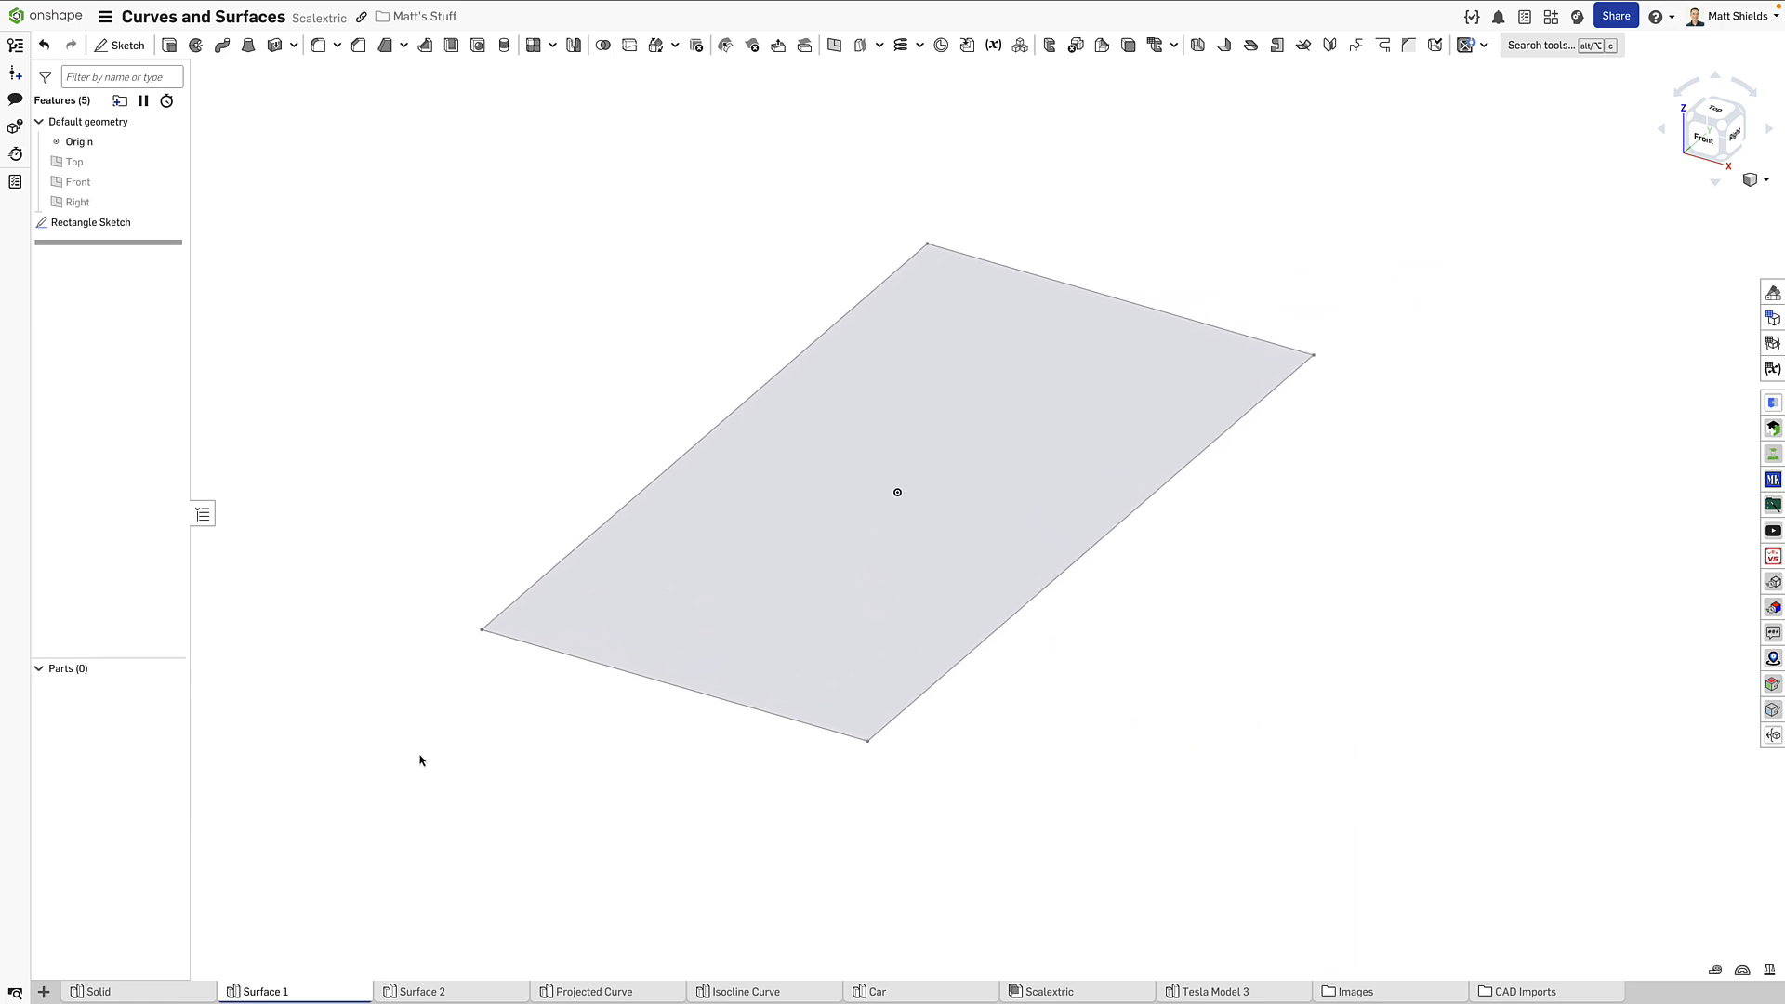
pyautogui.click(170, 45)
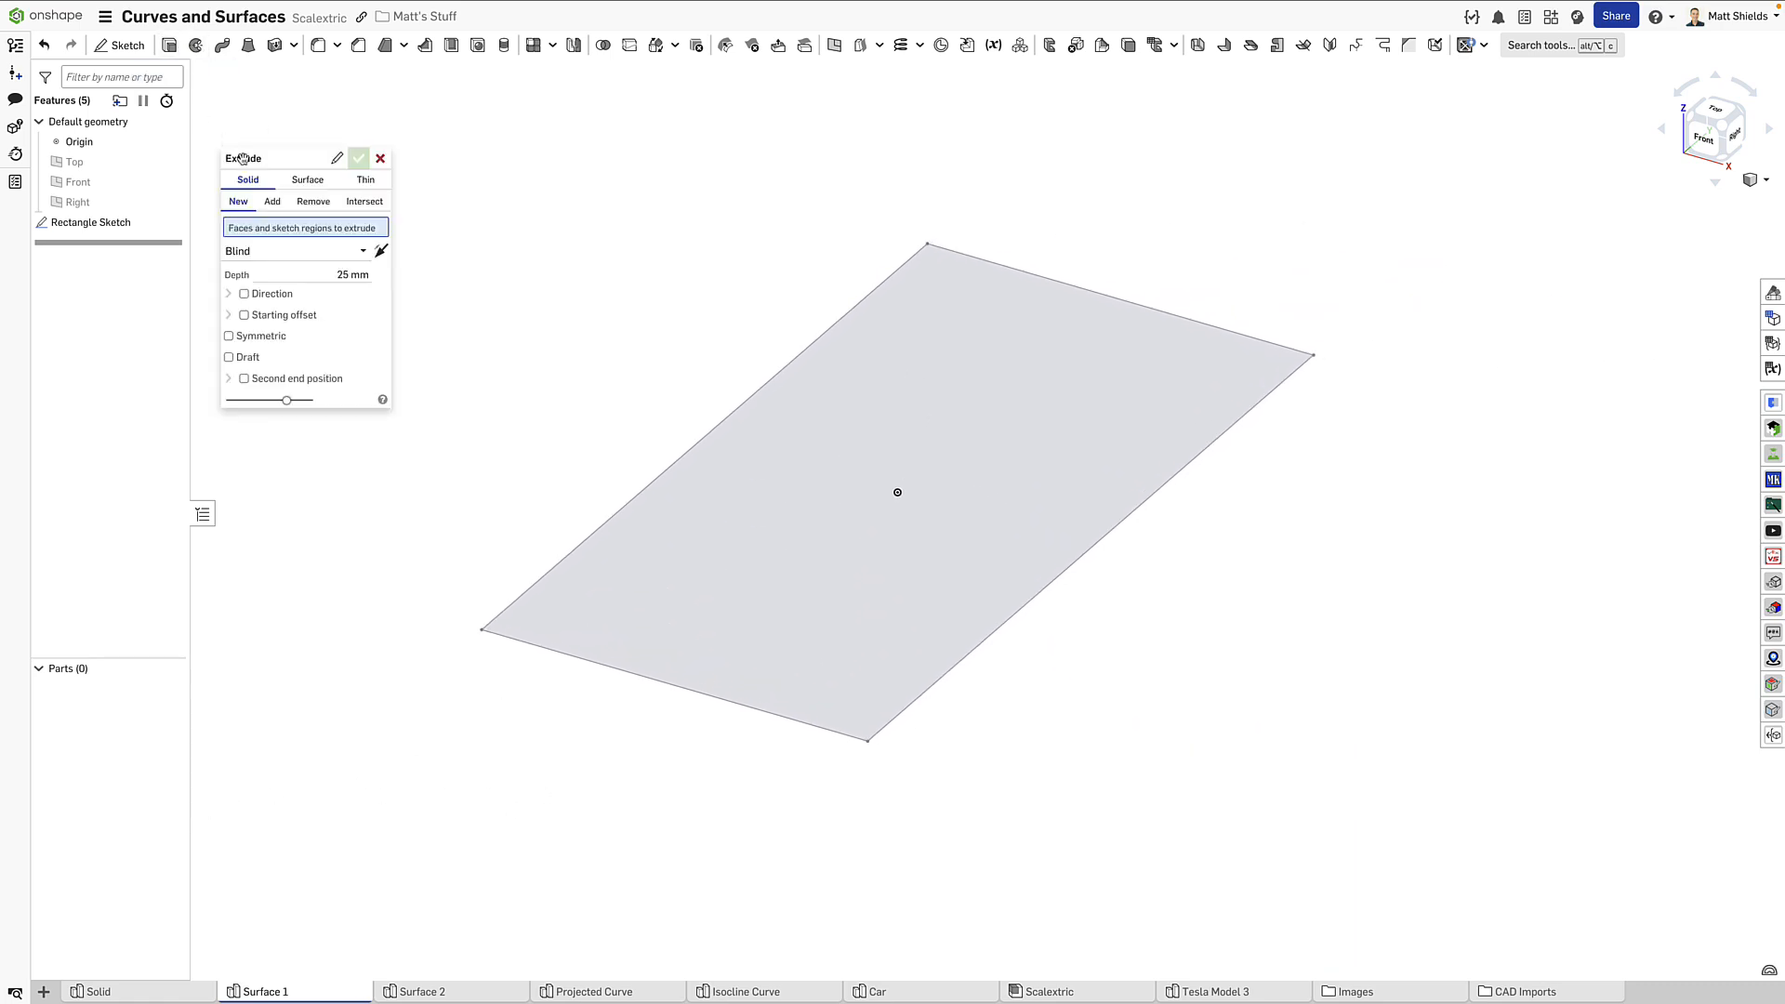
pyautogui.click(307, 179)
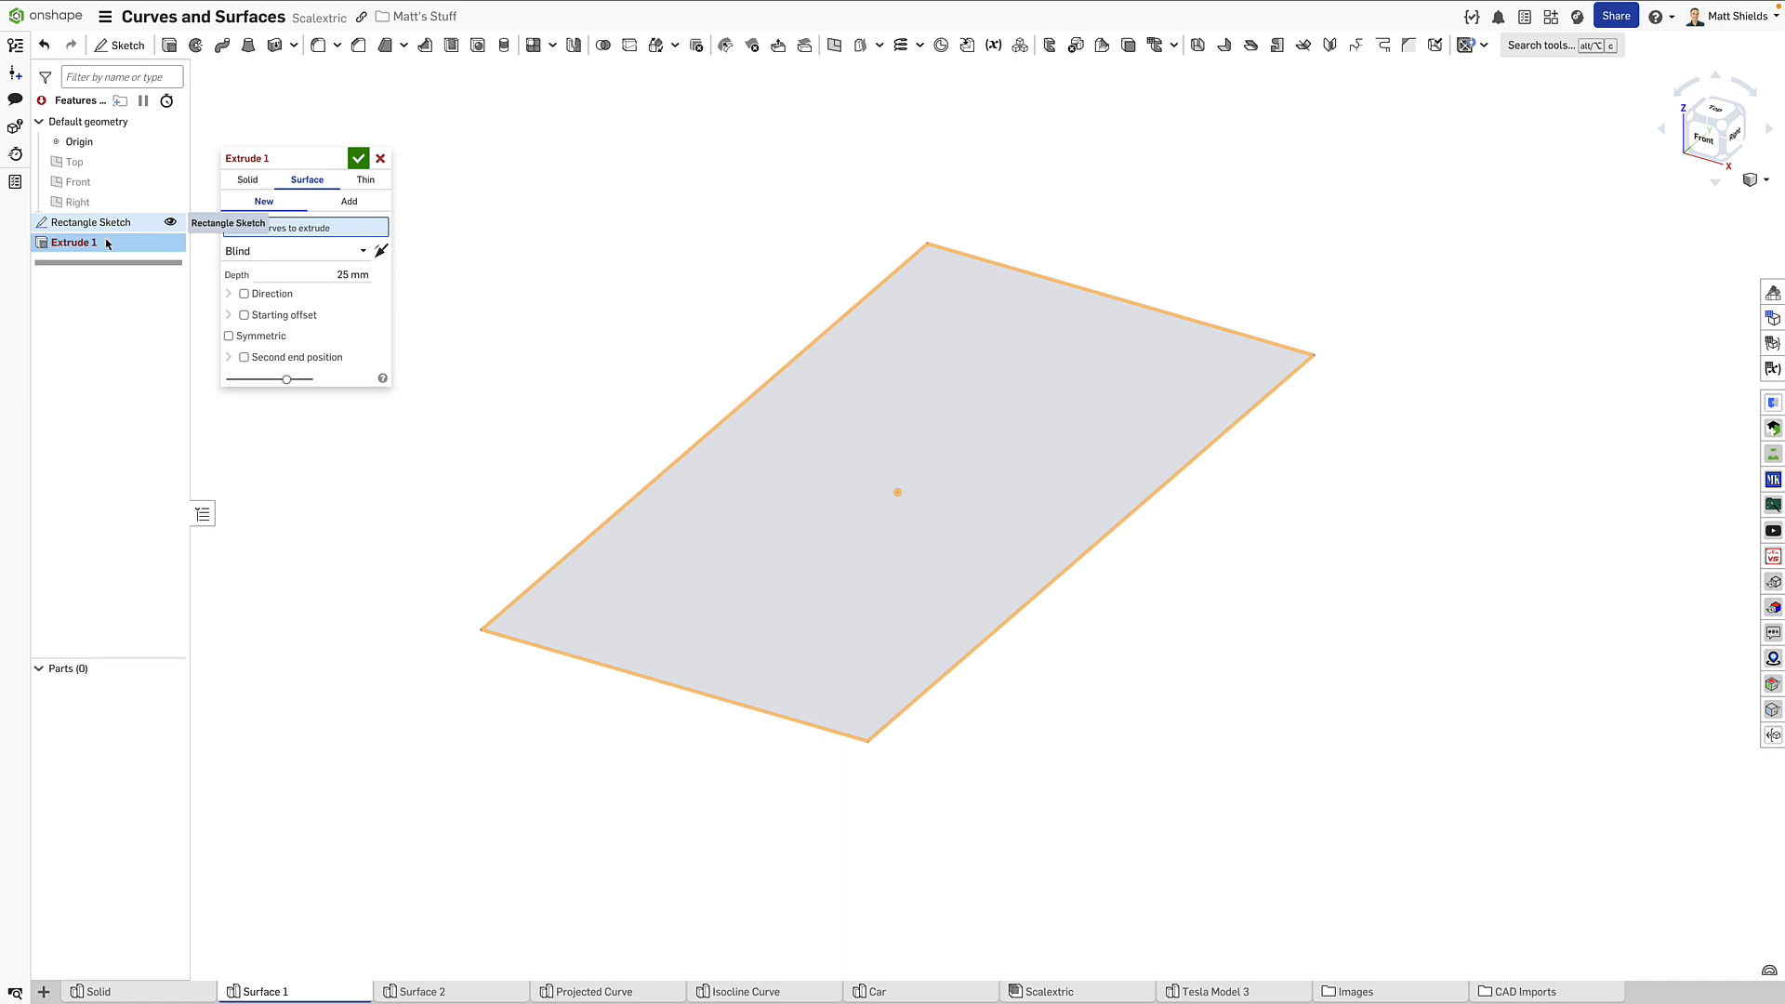
pyautogui.click(139, 223)
pyautogui.click(312, 286)
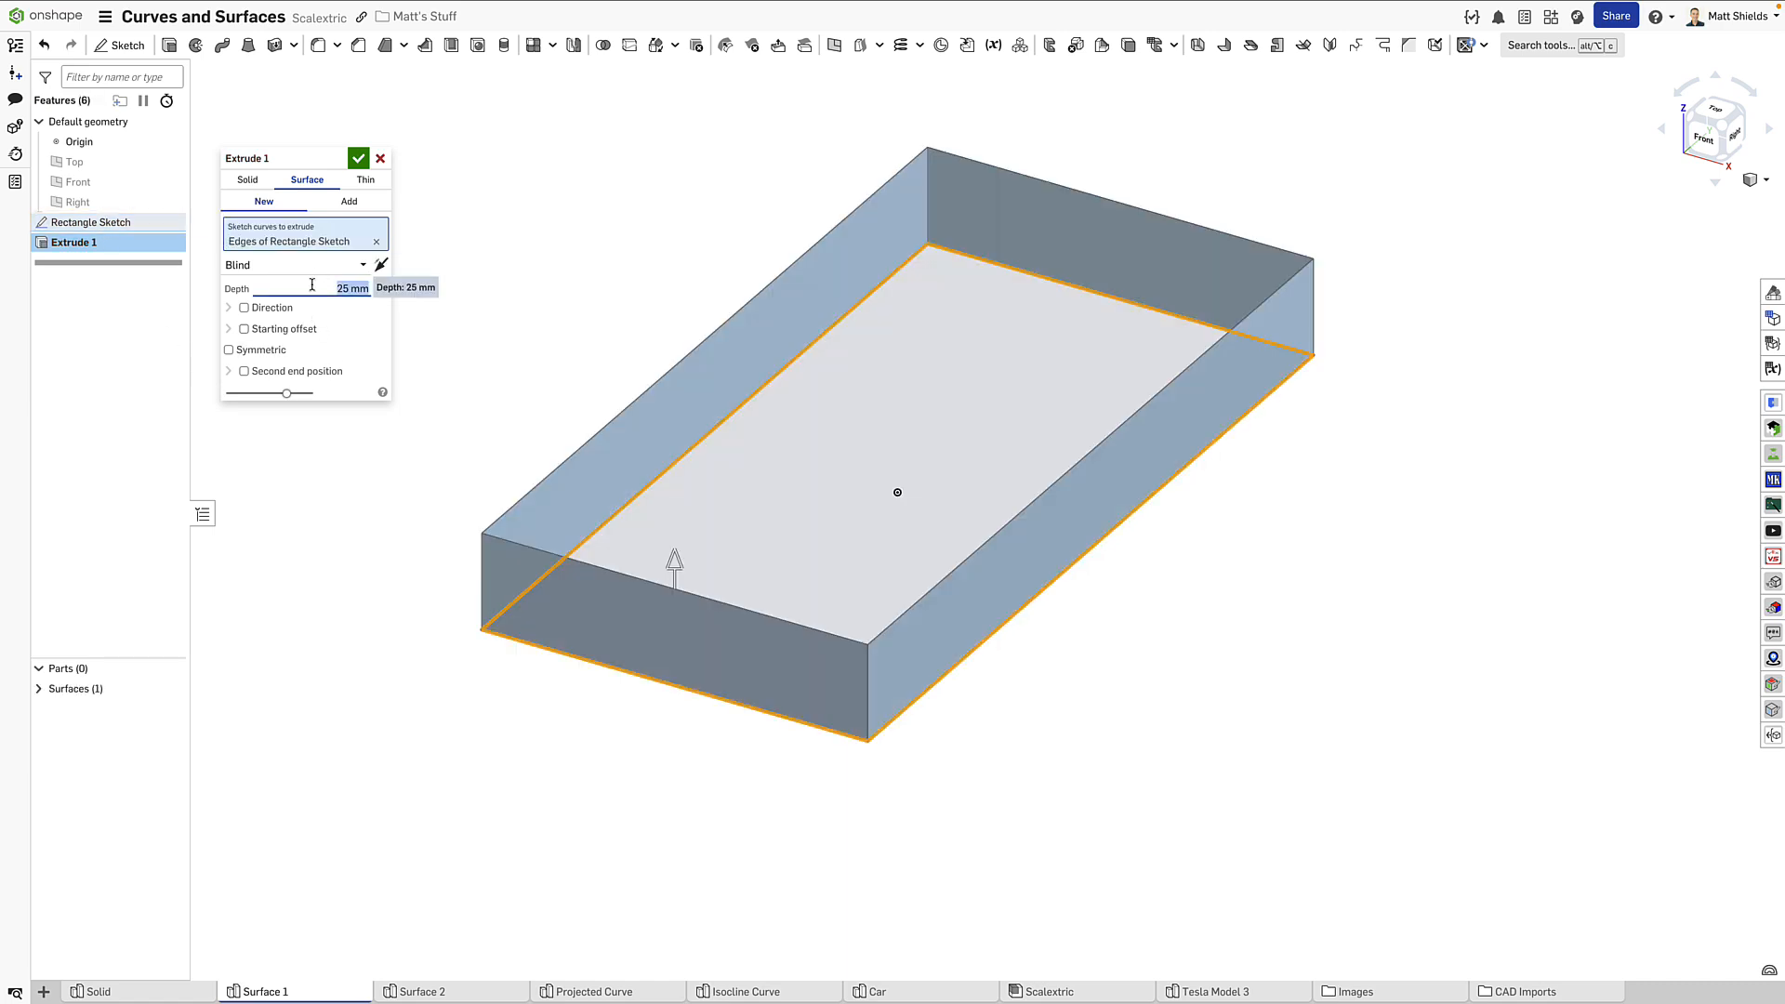
pyautogui.write('100')
pyautogui.press('Return')
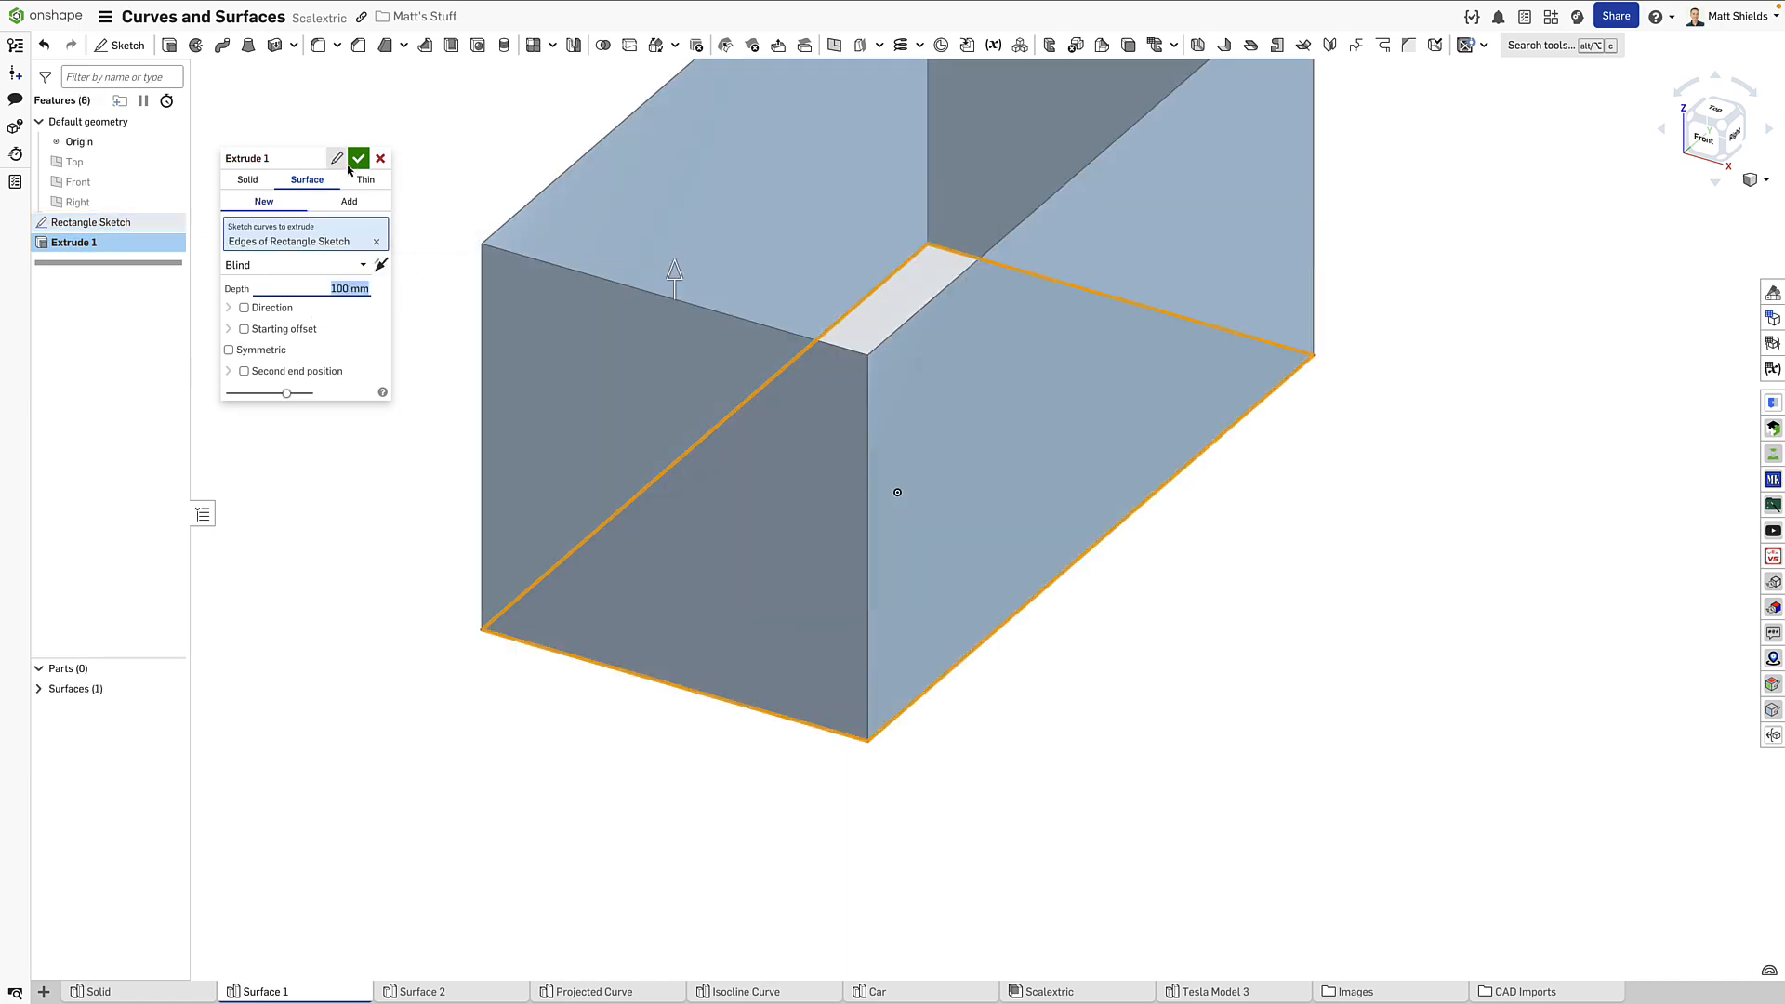
pyautogui.click(357, 160)
# Step: Examine the extruded box as a surface body, including its open ends, one long side face and that face's upper edge
pyautogui.scroll(-3, 394, 222)
pyautogui.moveTo(395, 222); pyautogui.dragTo(400, 437, button='middle')
pyautogui.moveTo(401, 437); pyautogui.dragTo(279, 299, button='right')
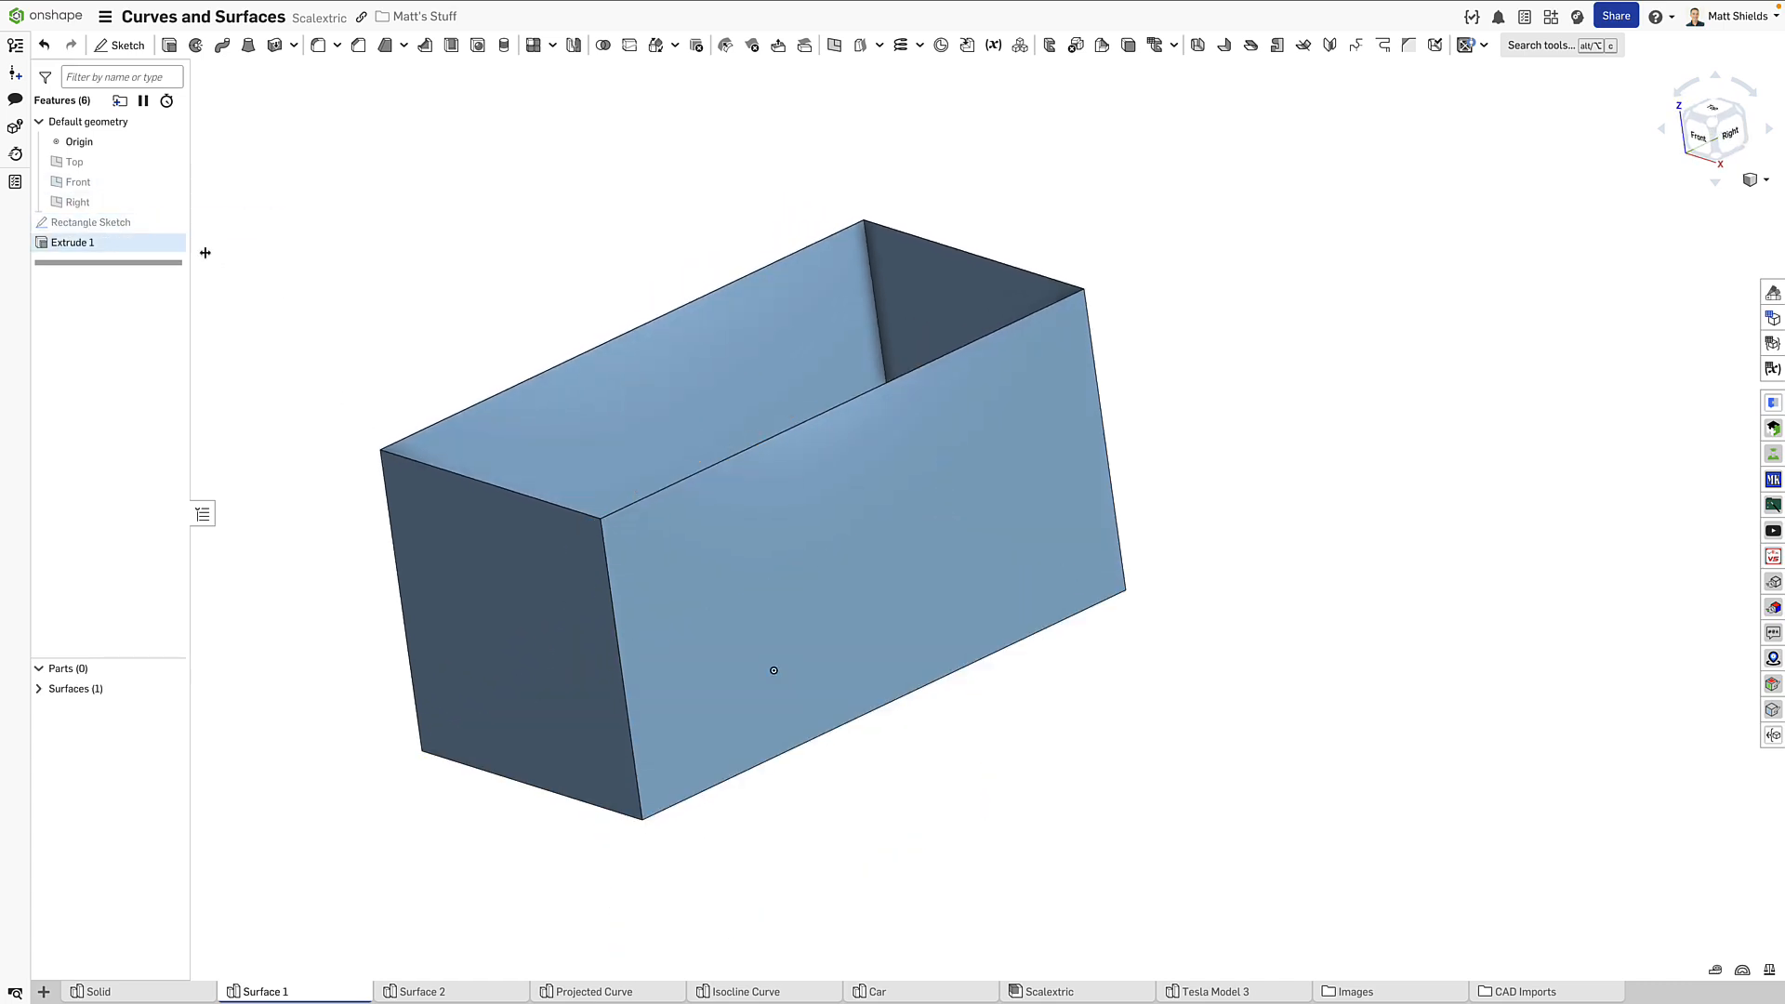
pyautogui.moveTo(401, 303); pyautogui.dragTo(323, 227, button='right')
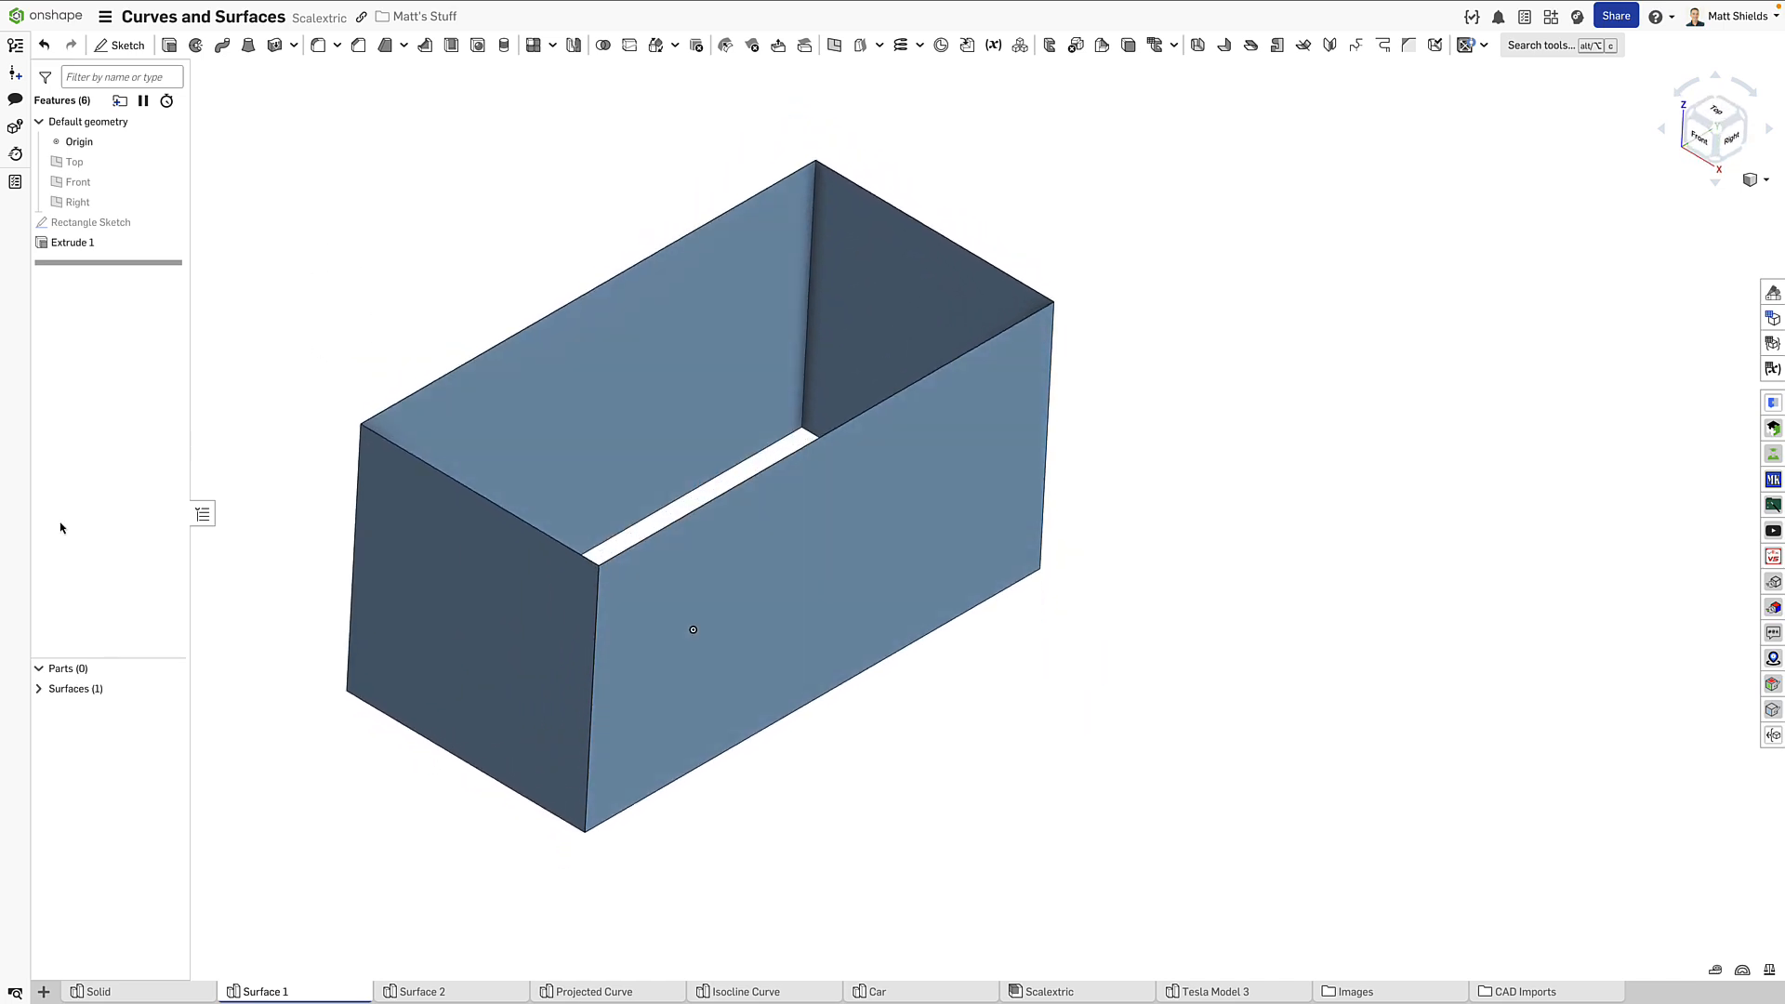
pyautogui.click(38, 689)
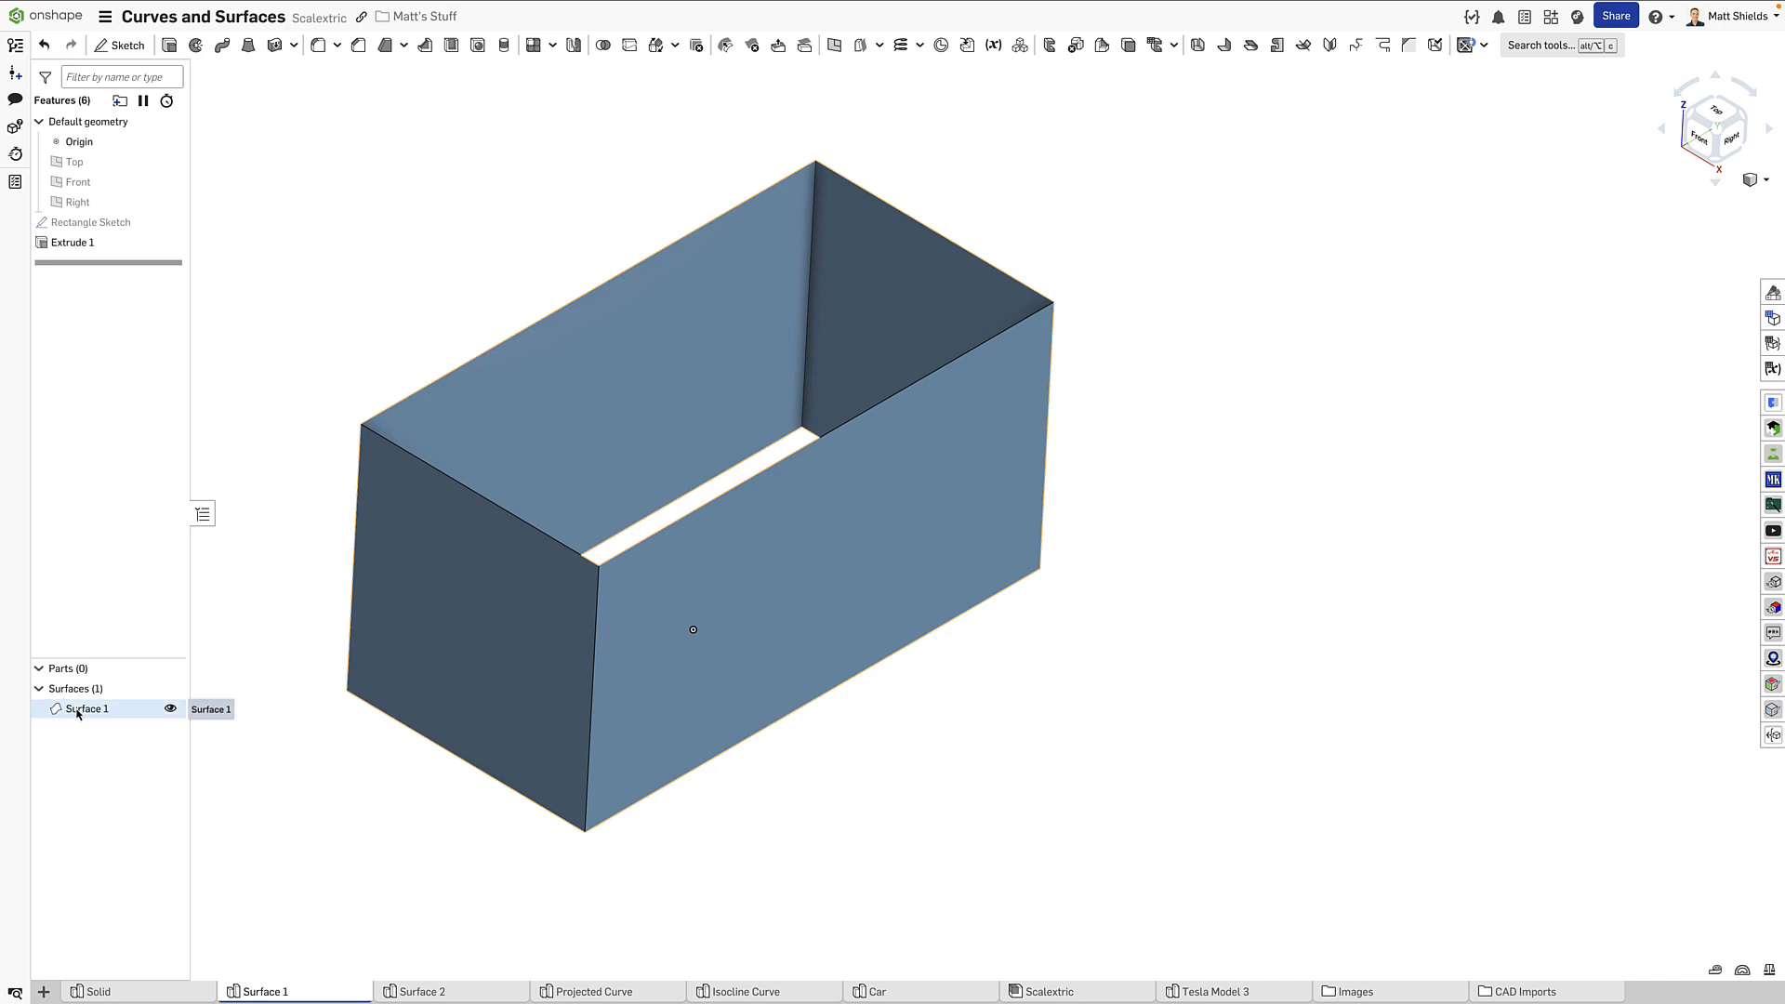
pyautogui.click(78, 709)
pyautogui.click(298, 386)
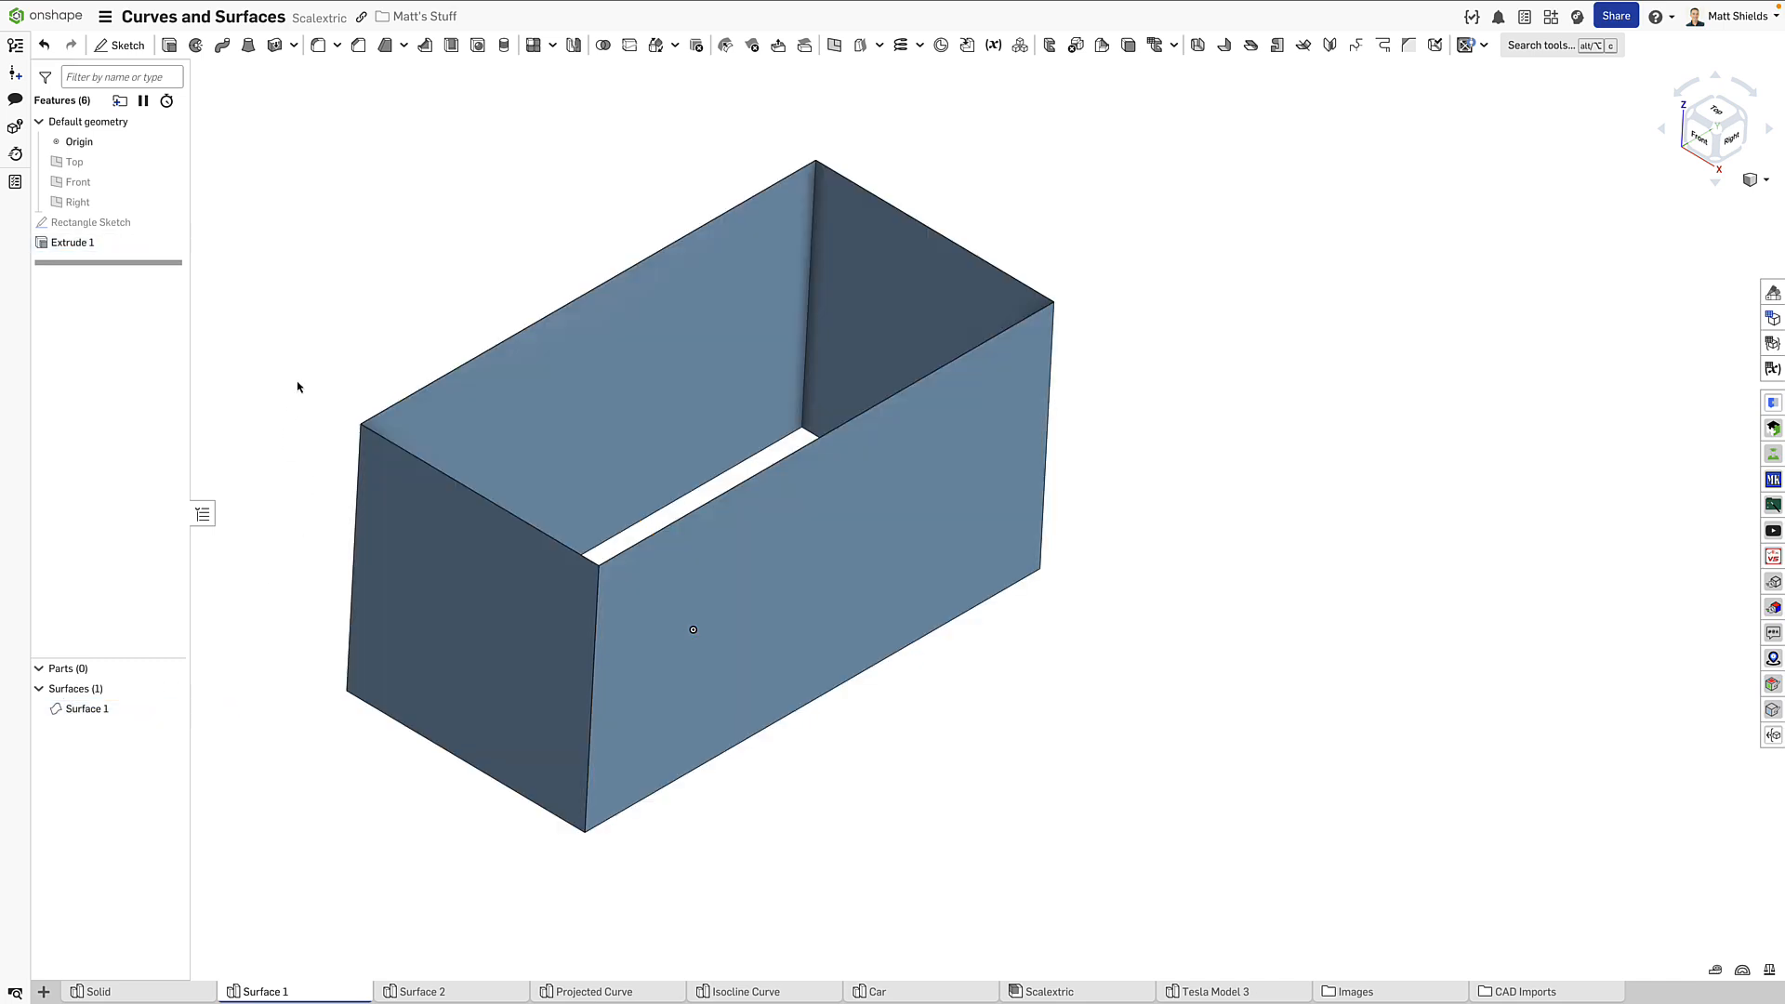
pyautogui.click(777, 562)
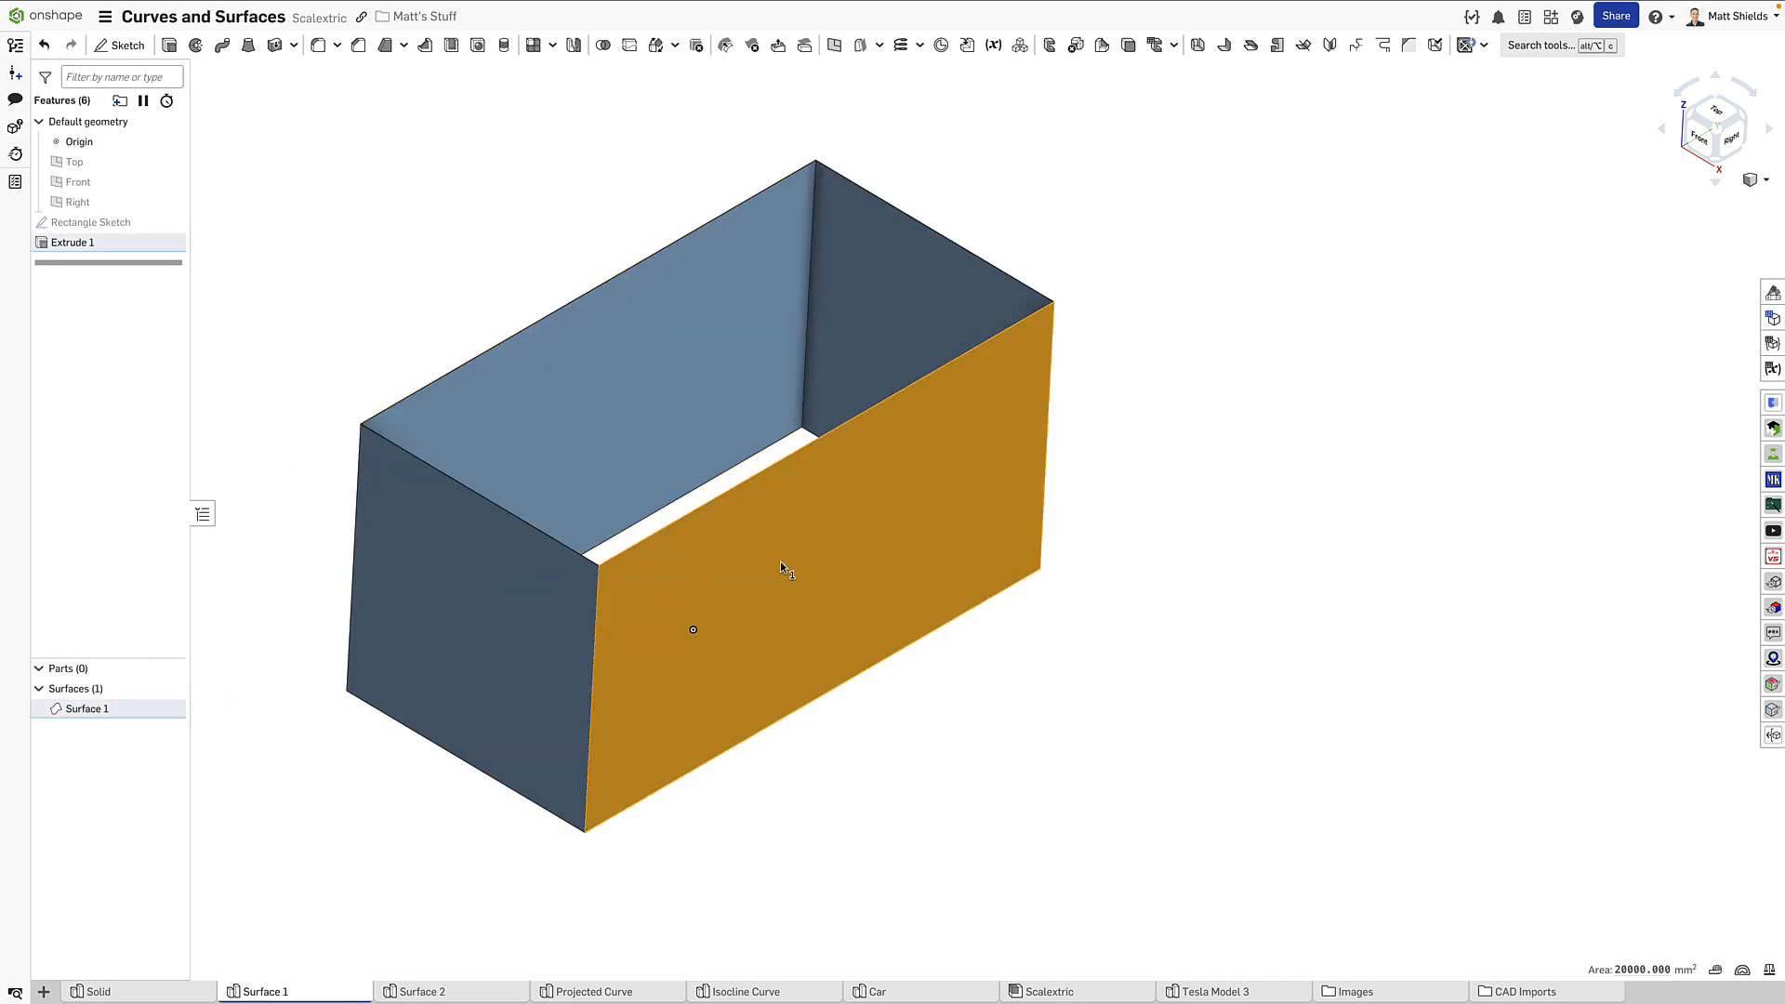
pyautogui.click(779, 461)
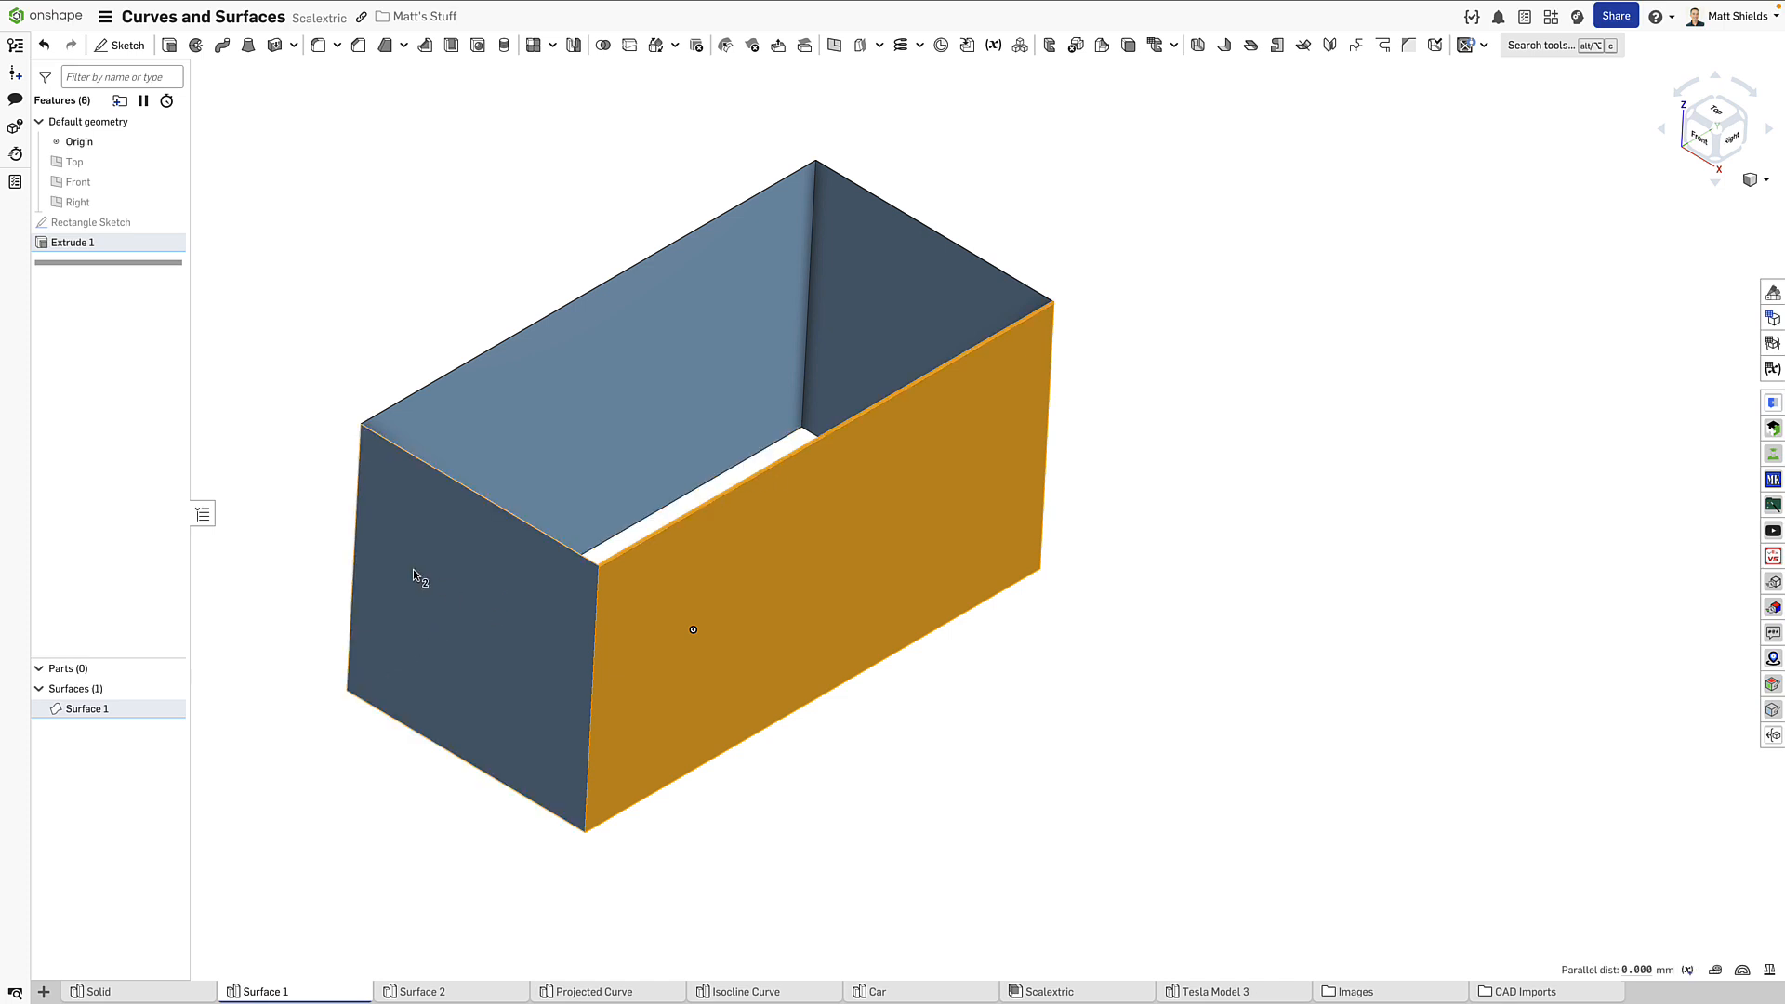
pyautogui.click(277, 414)
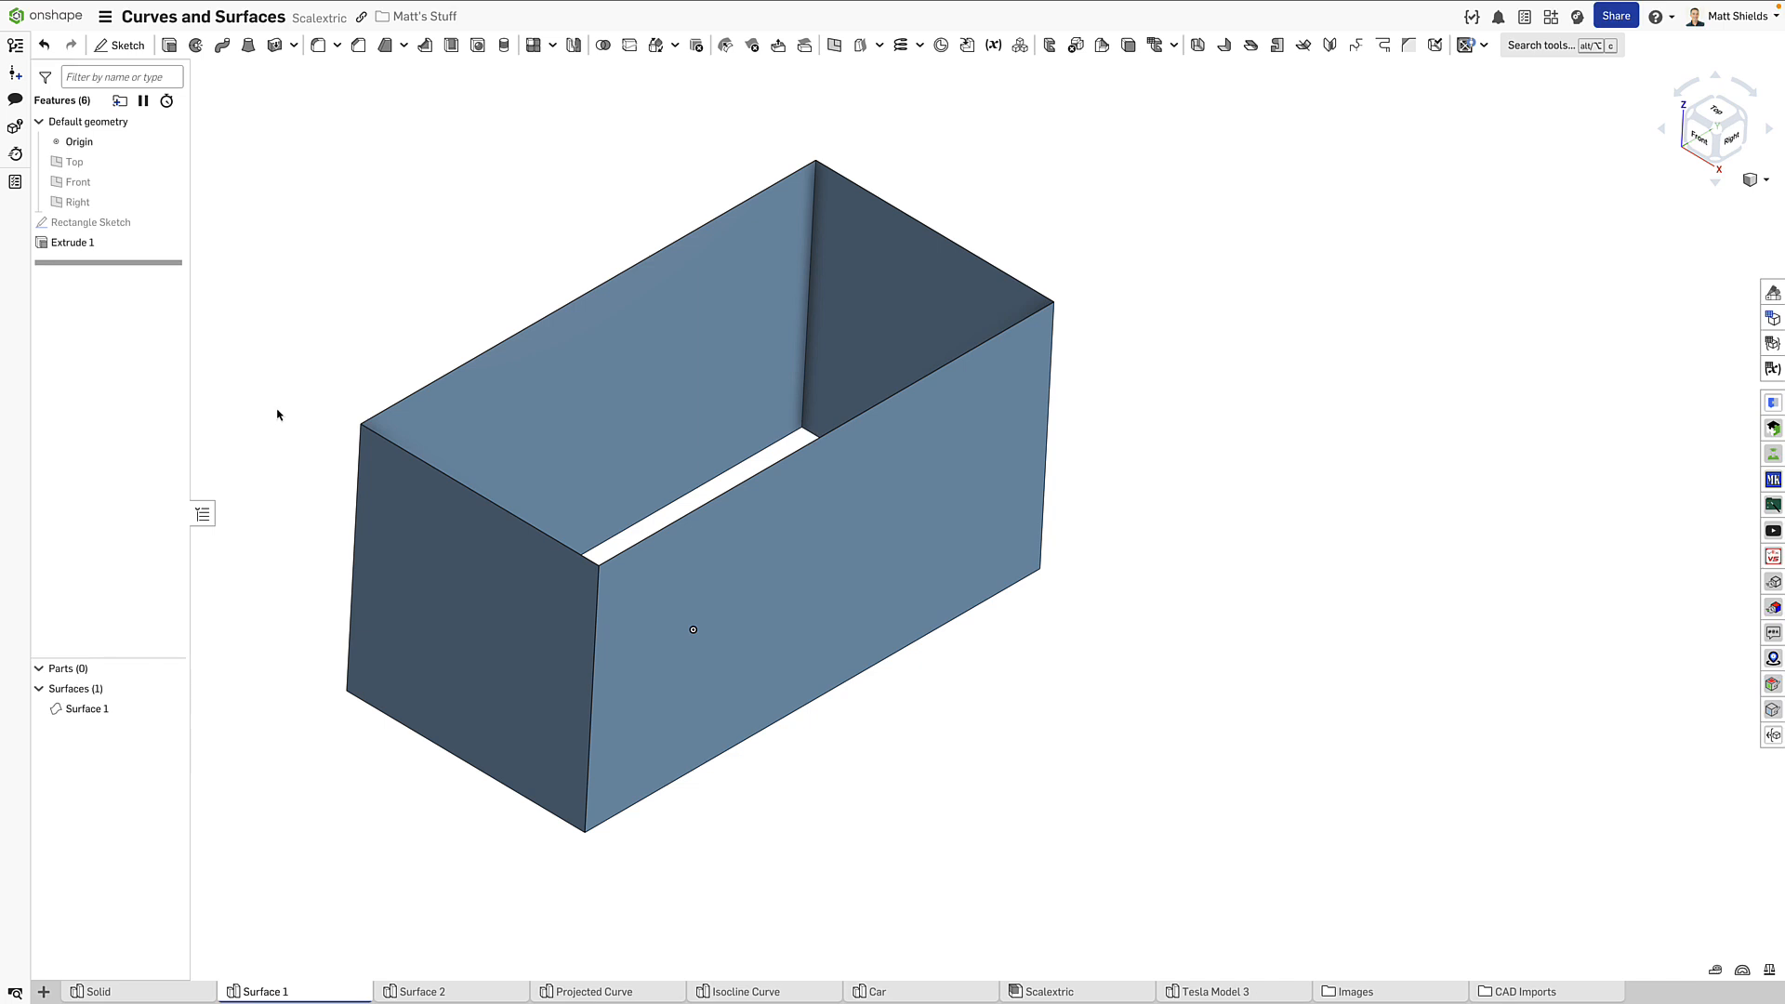
pyautogui.moveTo(283, 385)
pyautogui.mouseDown(button='right')
pyautogui.moveTo(262, 345)
pyautogui.moveTo(279, 347)
pyautogui.moveTo(287, 396)
pyautogui.mouseUp(button='right')
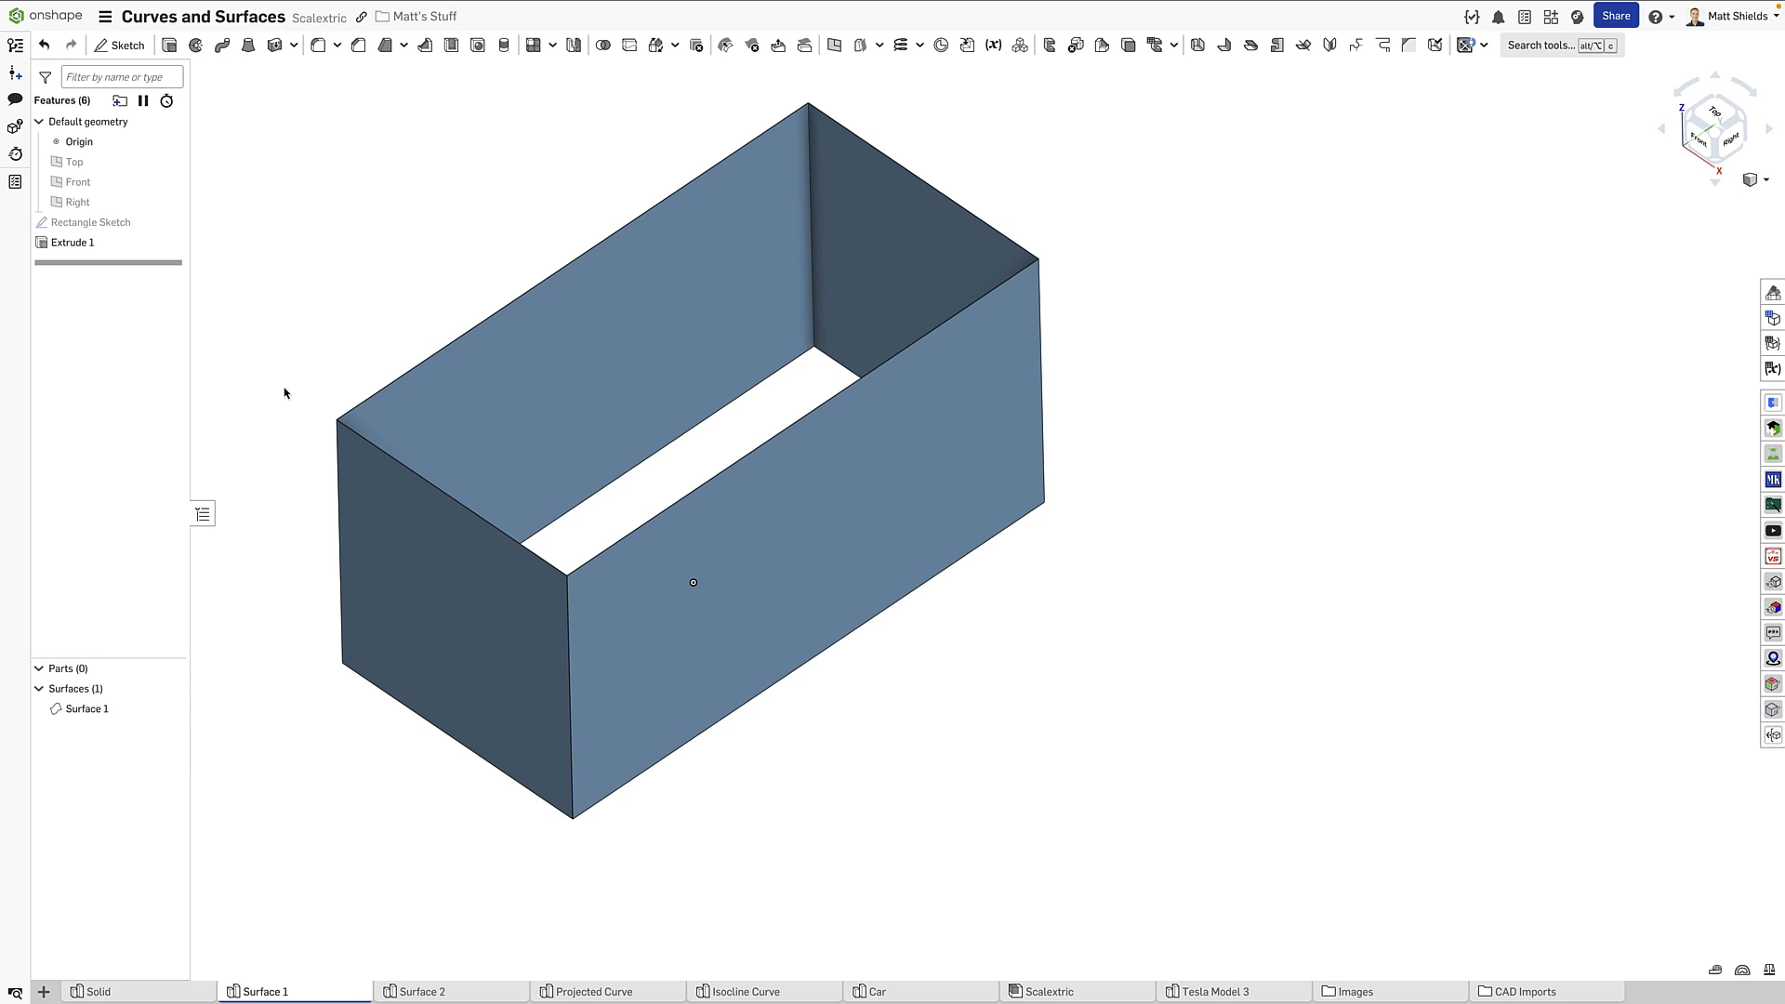
pyautogui.click(82, 709)
pyautogui.click(1313, 592)
# Step: Close the box's open bottom with a Fill surface on its four bottom edges, using Position continuity and merging with all
pyautogui.click(880, 47)
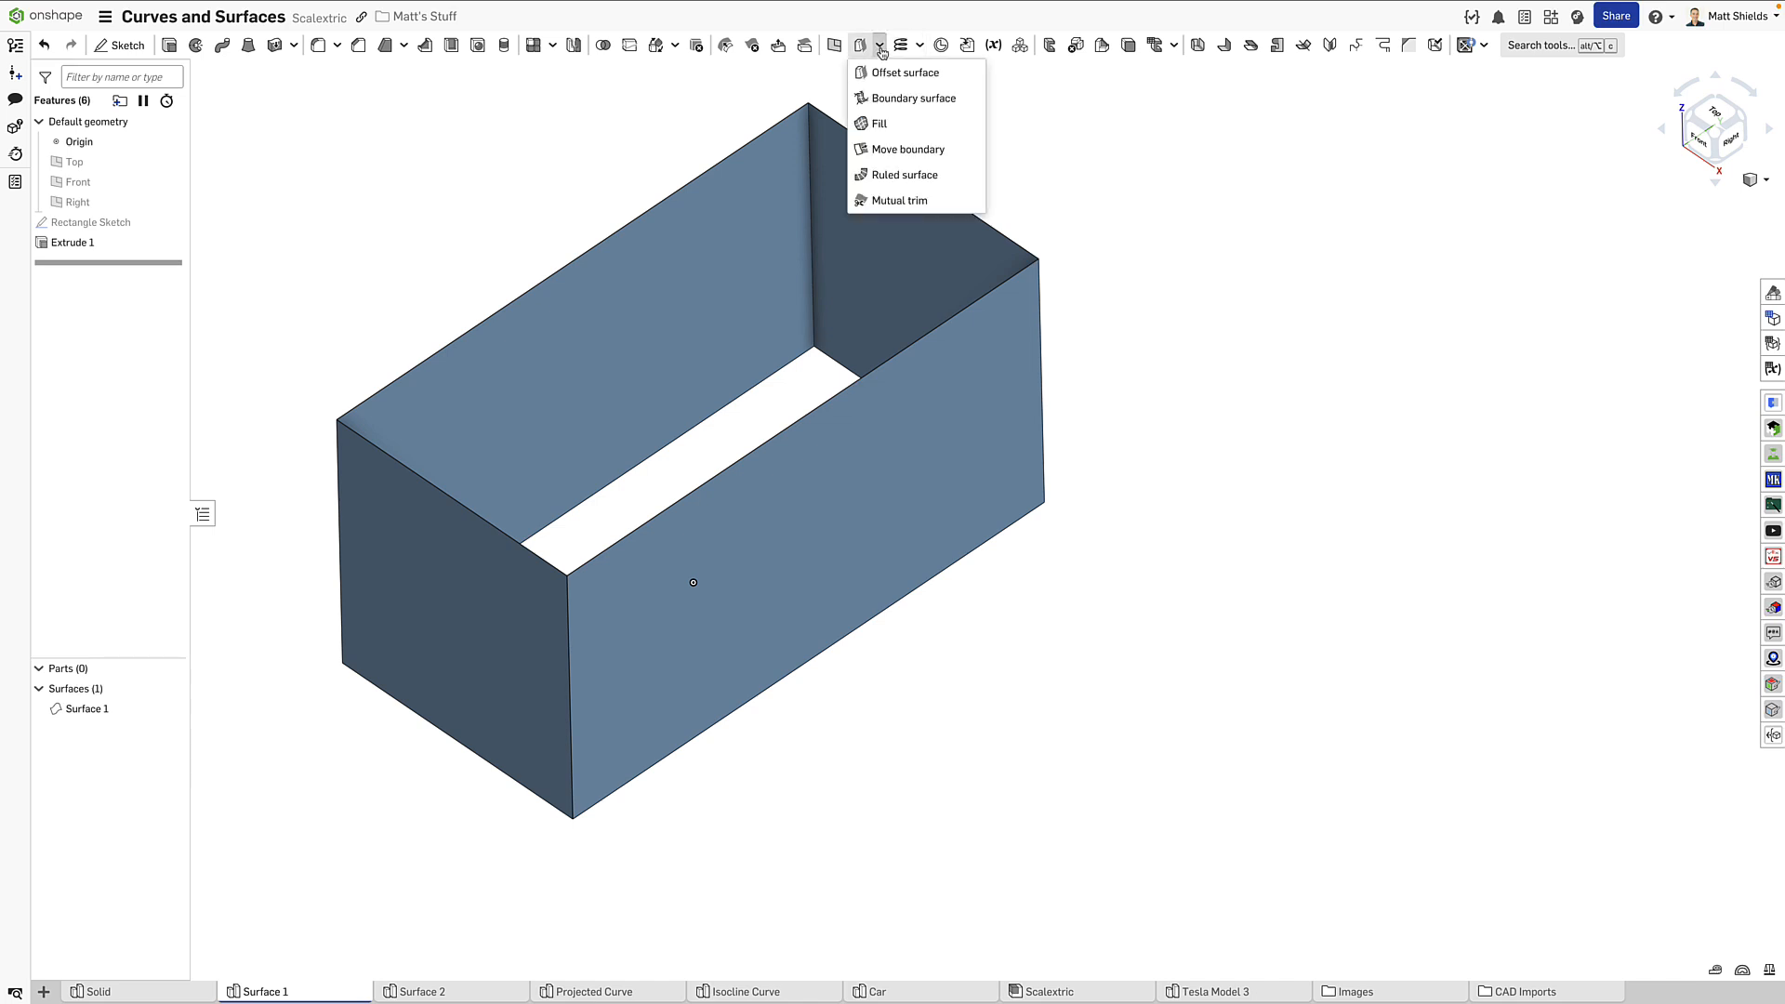
pyautogui.click(872, 131)
pyautogui.moveTo(476, 187); pyautogui.dragTo(456, 114, button='right')
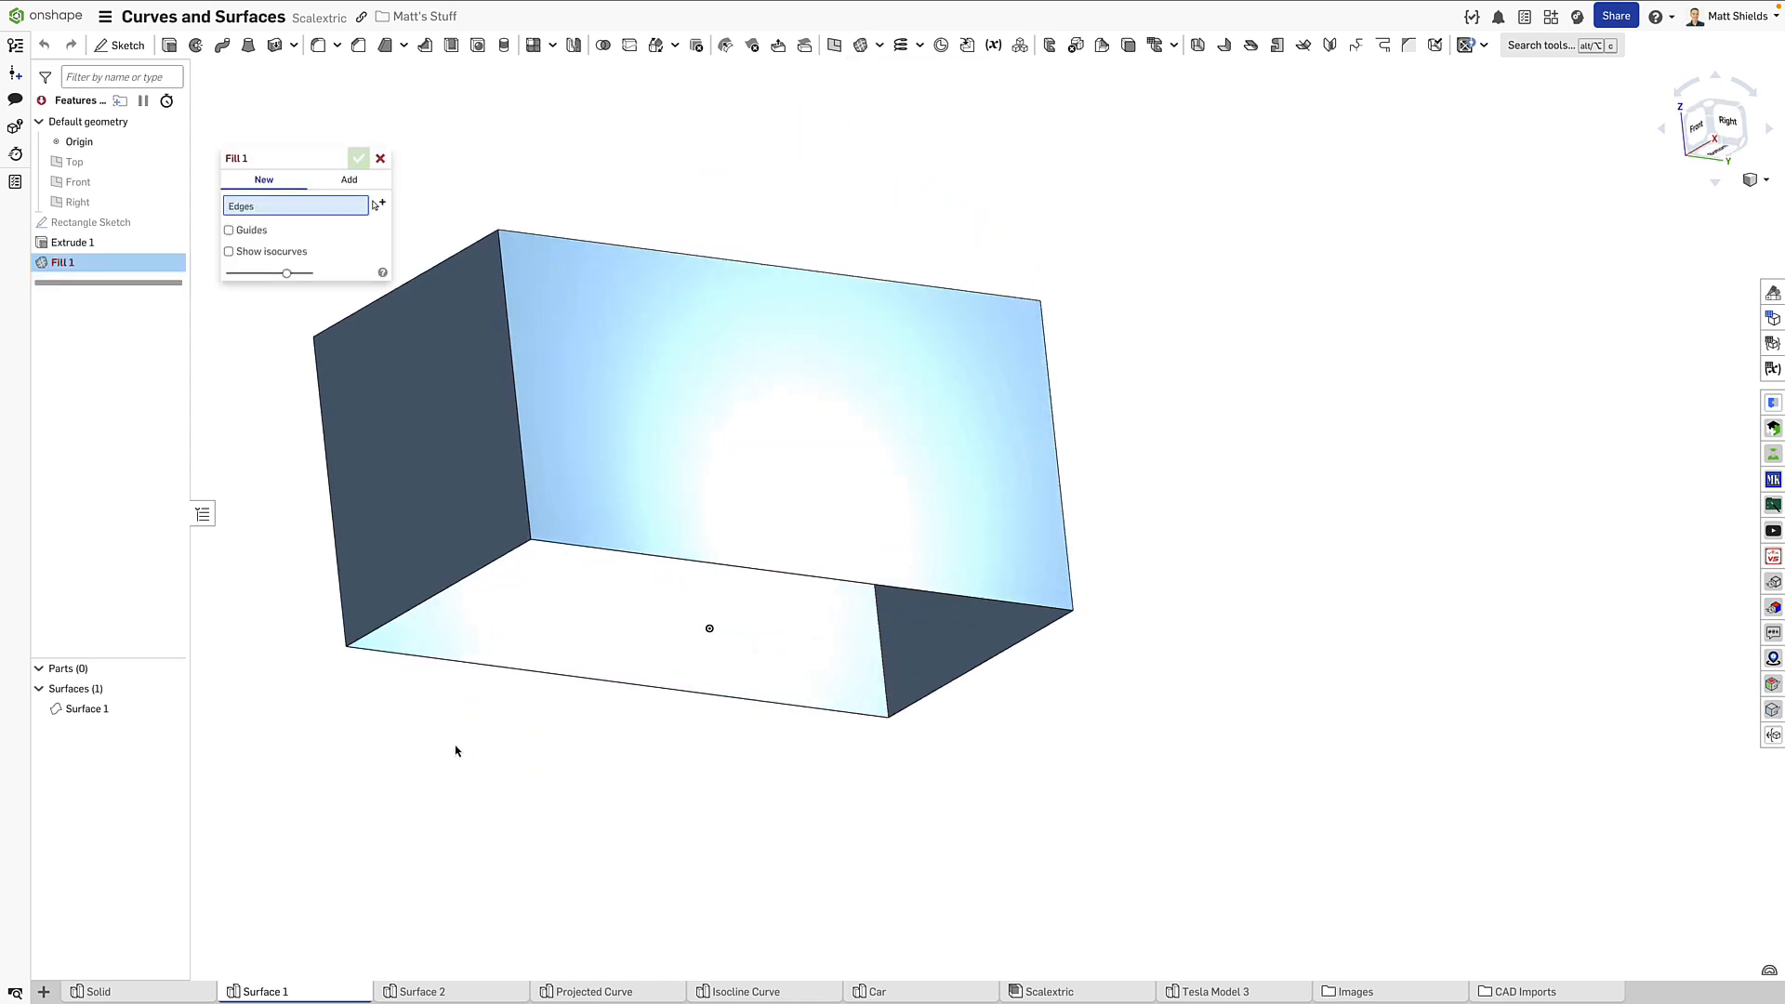
pyautogui.click(426, 600)
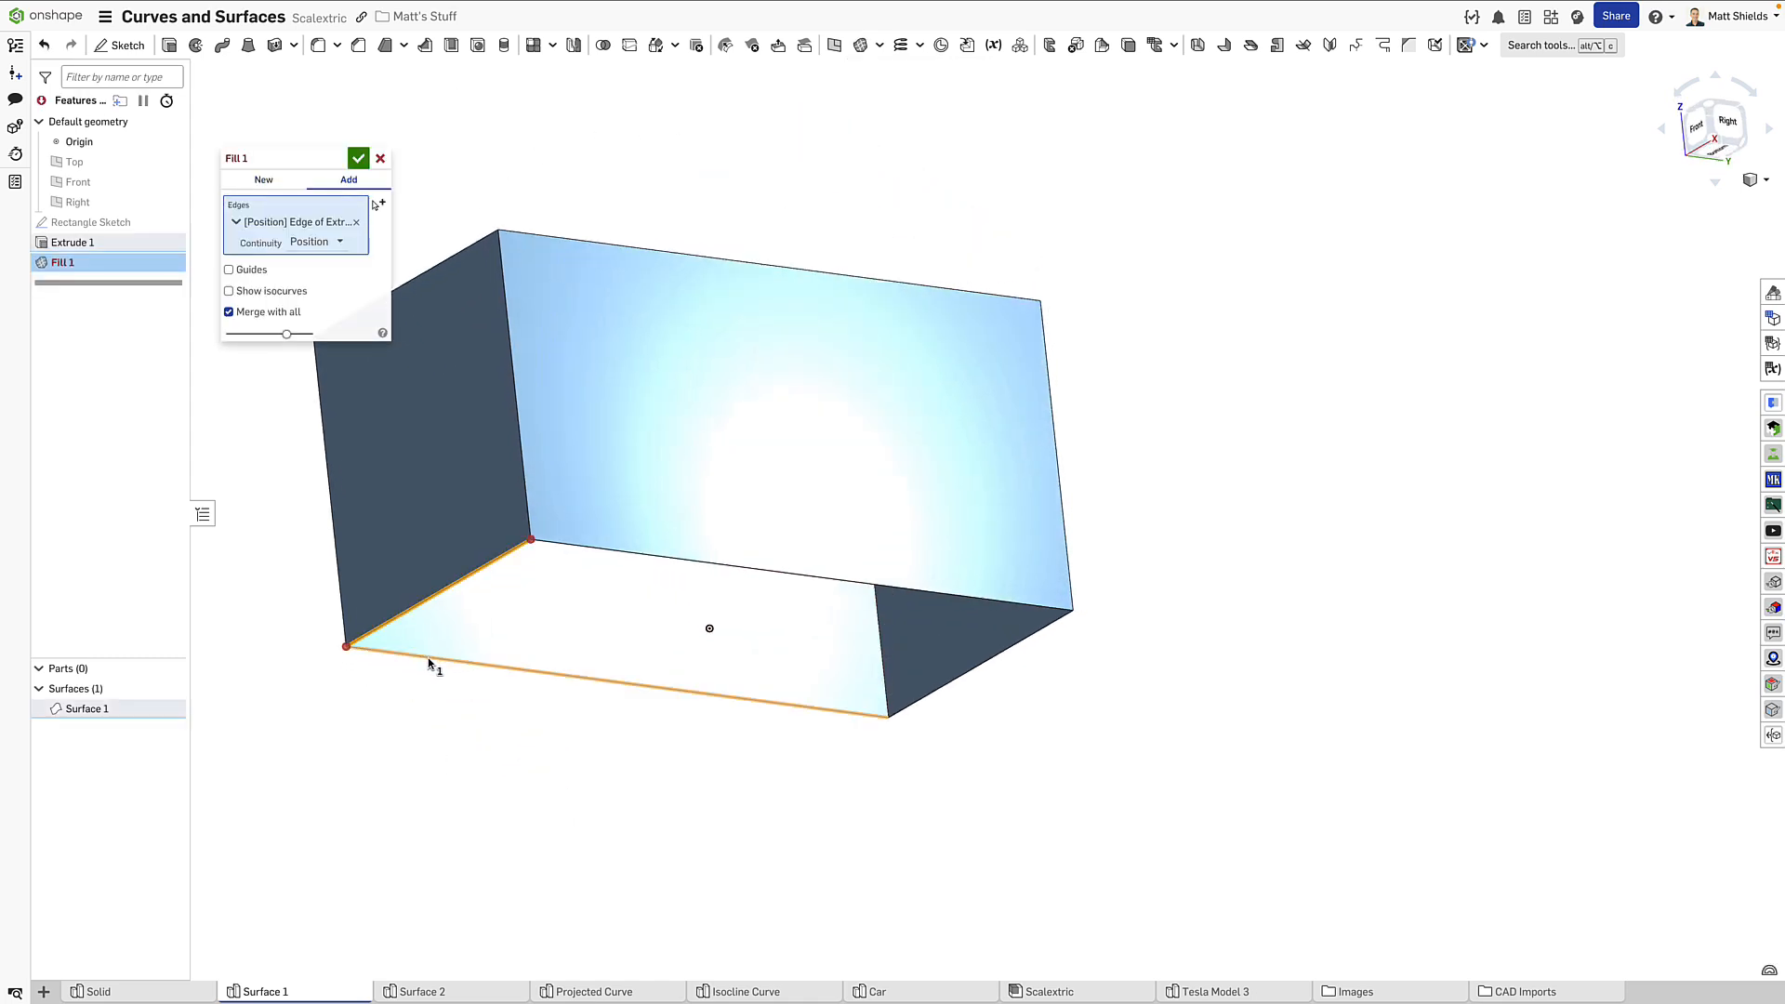
pyautogui.click(431, 659)
pyautogui.click(993, 662)
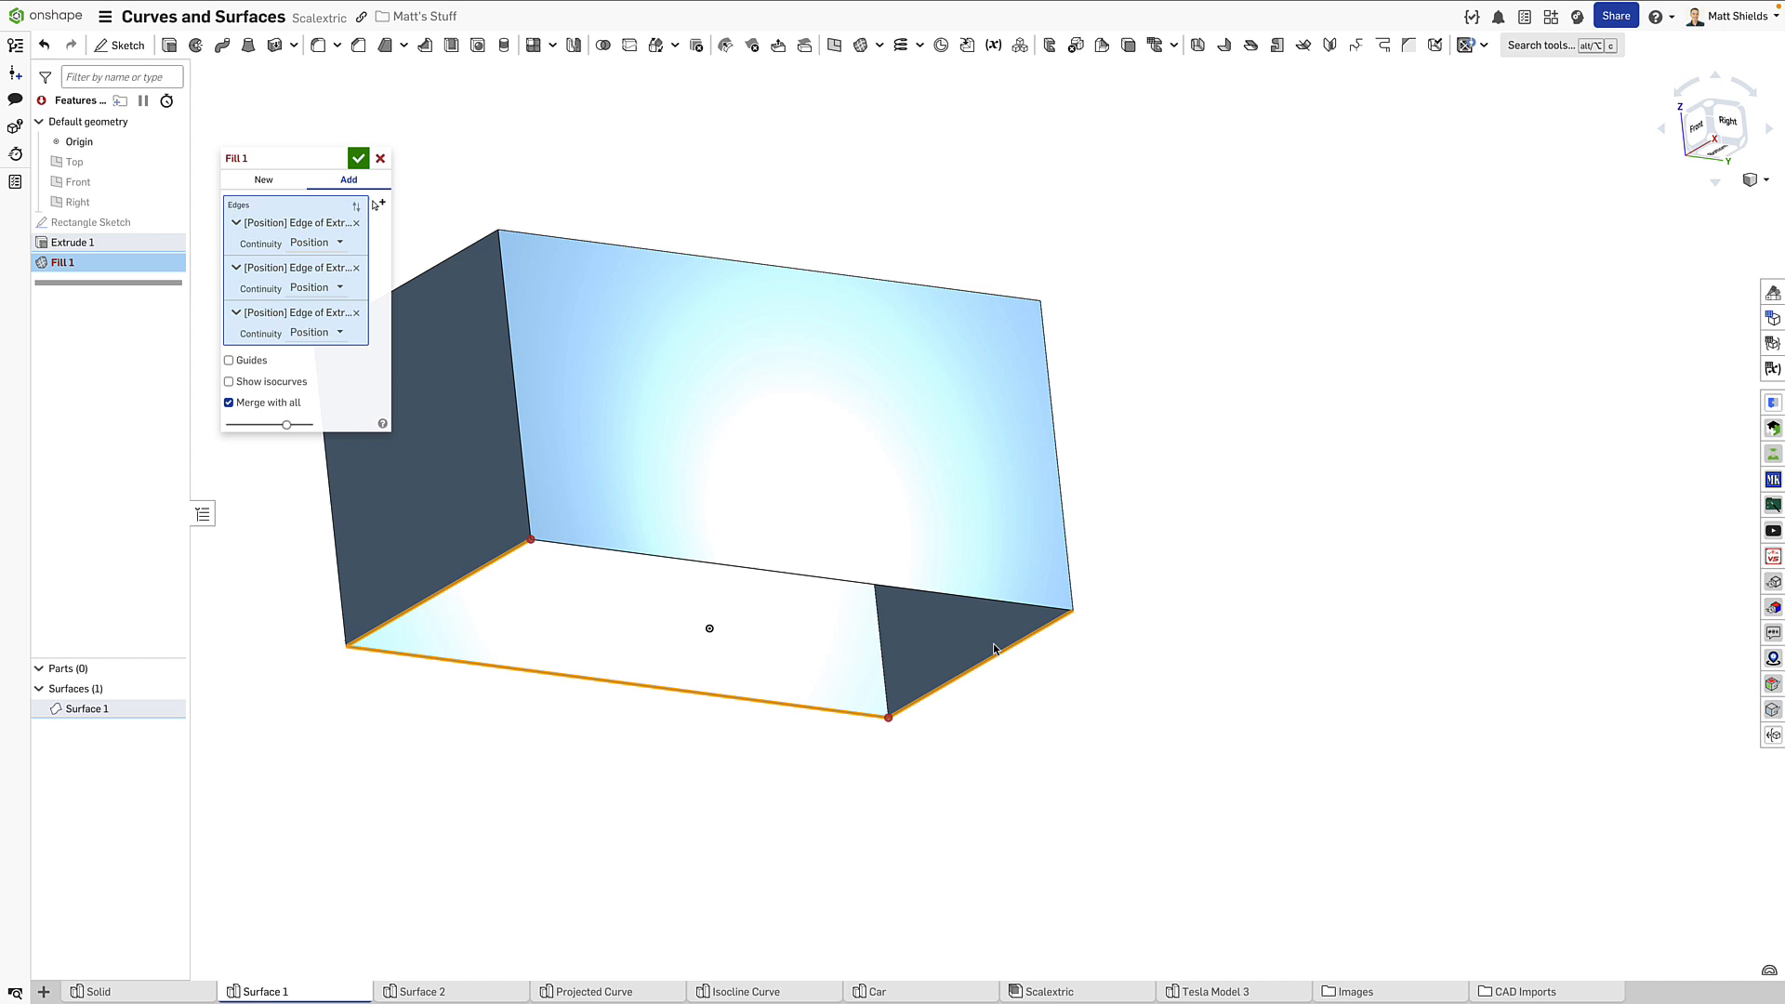
pyautogui.click(982, 597)
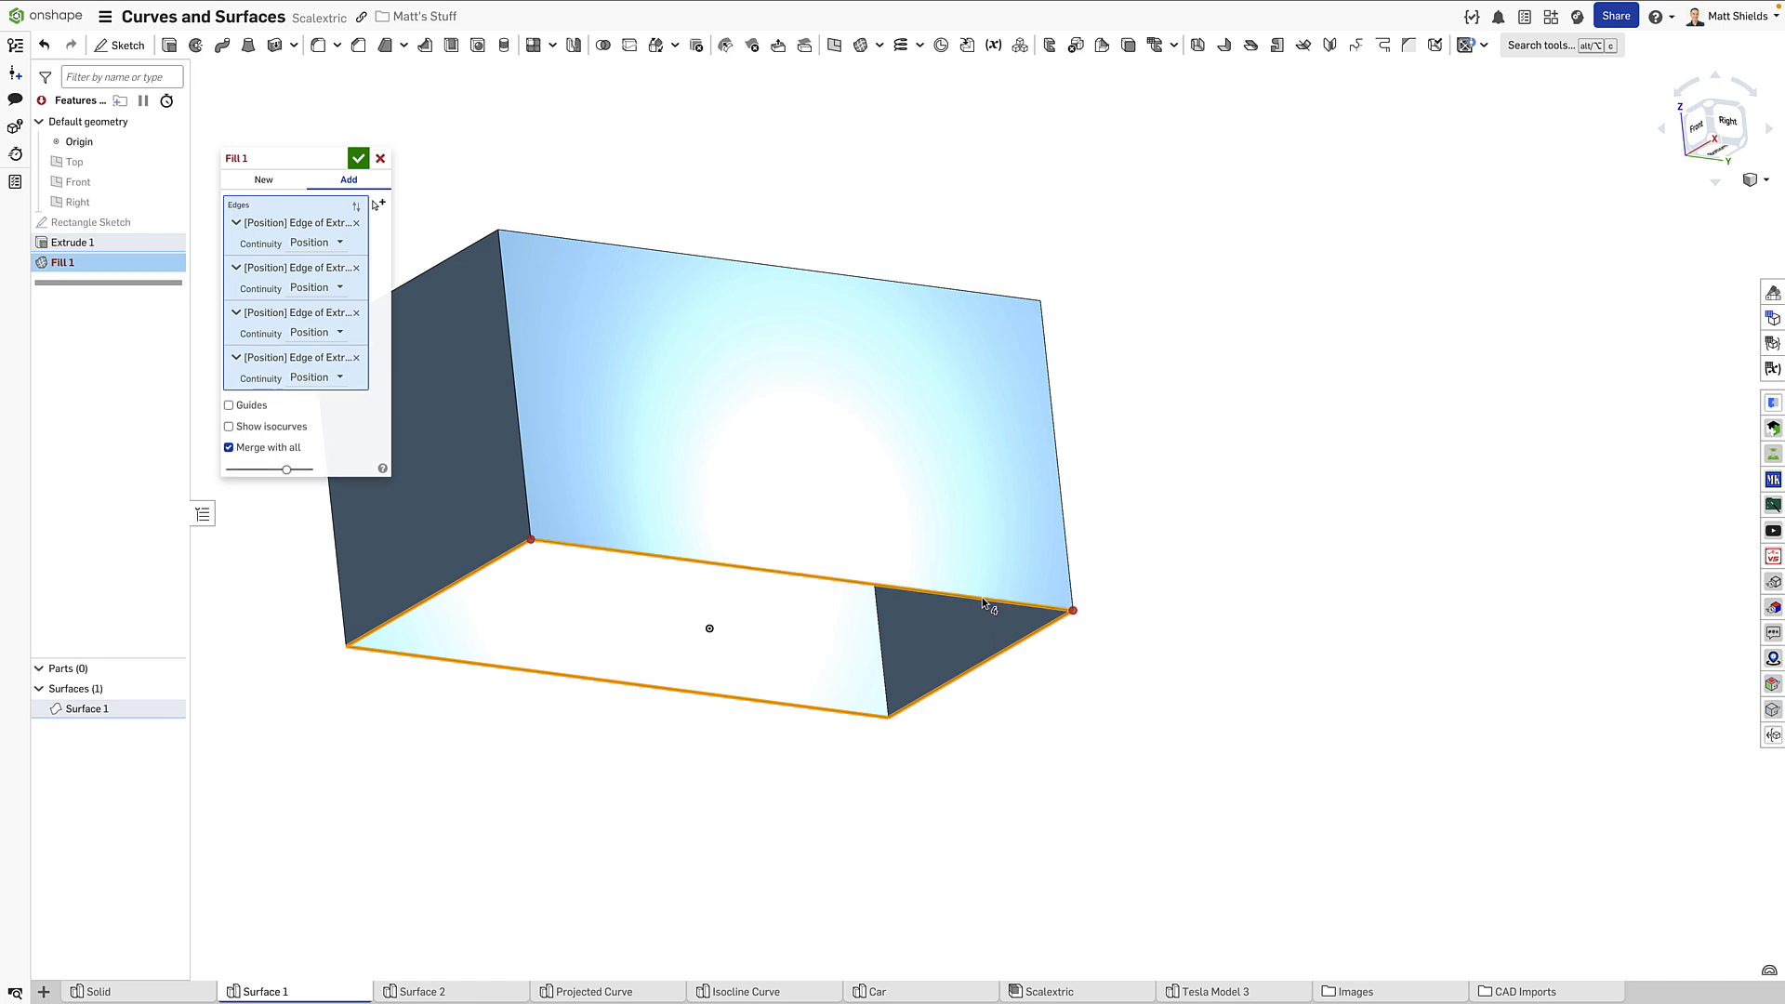
pyautogui.moveTo(982, 597); pyautogui.dragTo(411, 327, button='right')
pyautogui.click(360, 158)
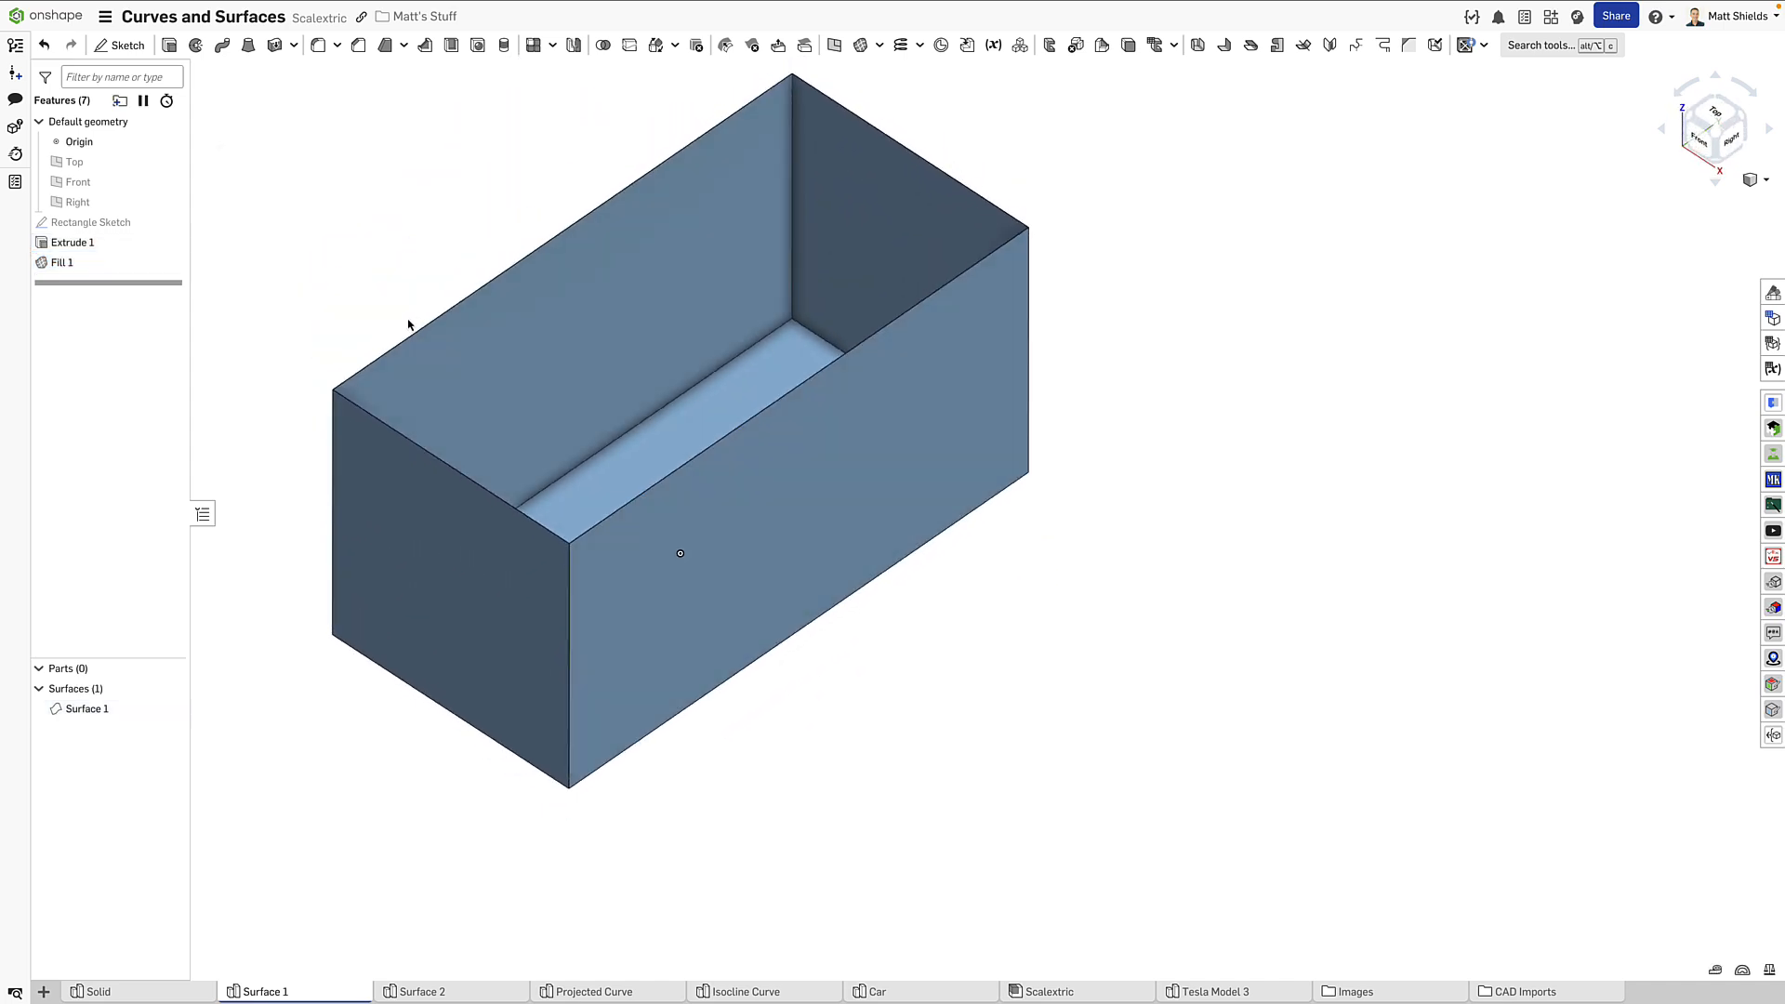
# Step: Highlight the surface body of the box with its filled bottom and inspect its remaining open top
pyautogui.click(86, 708)
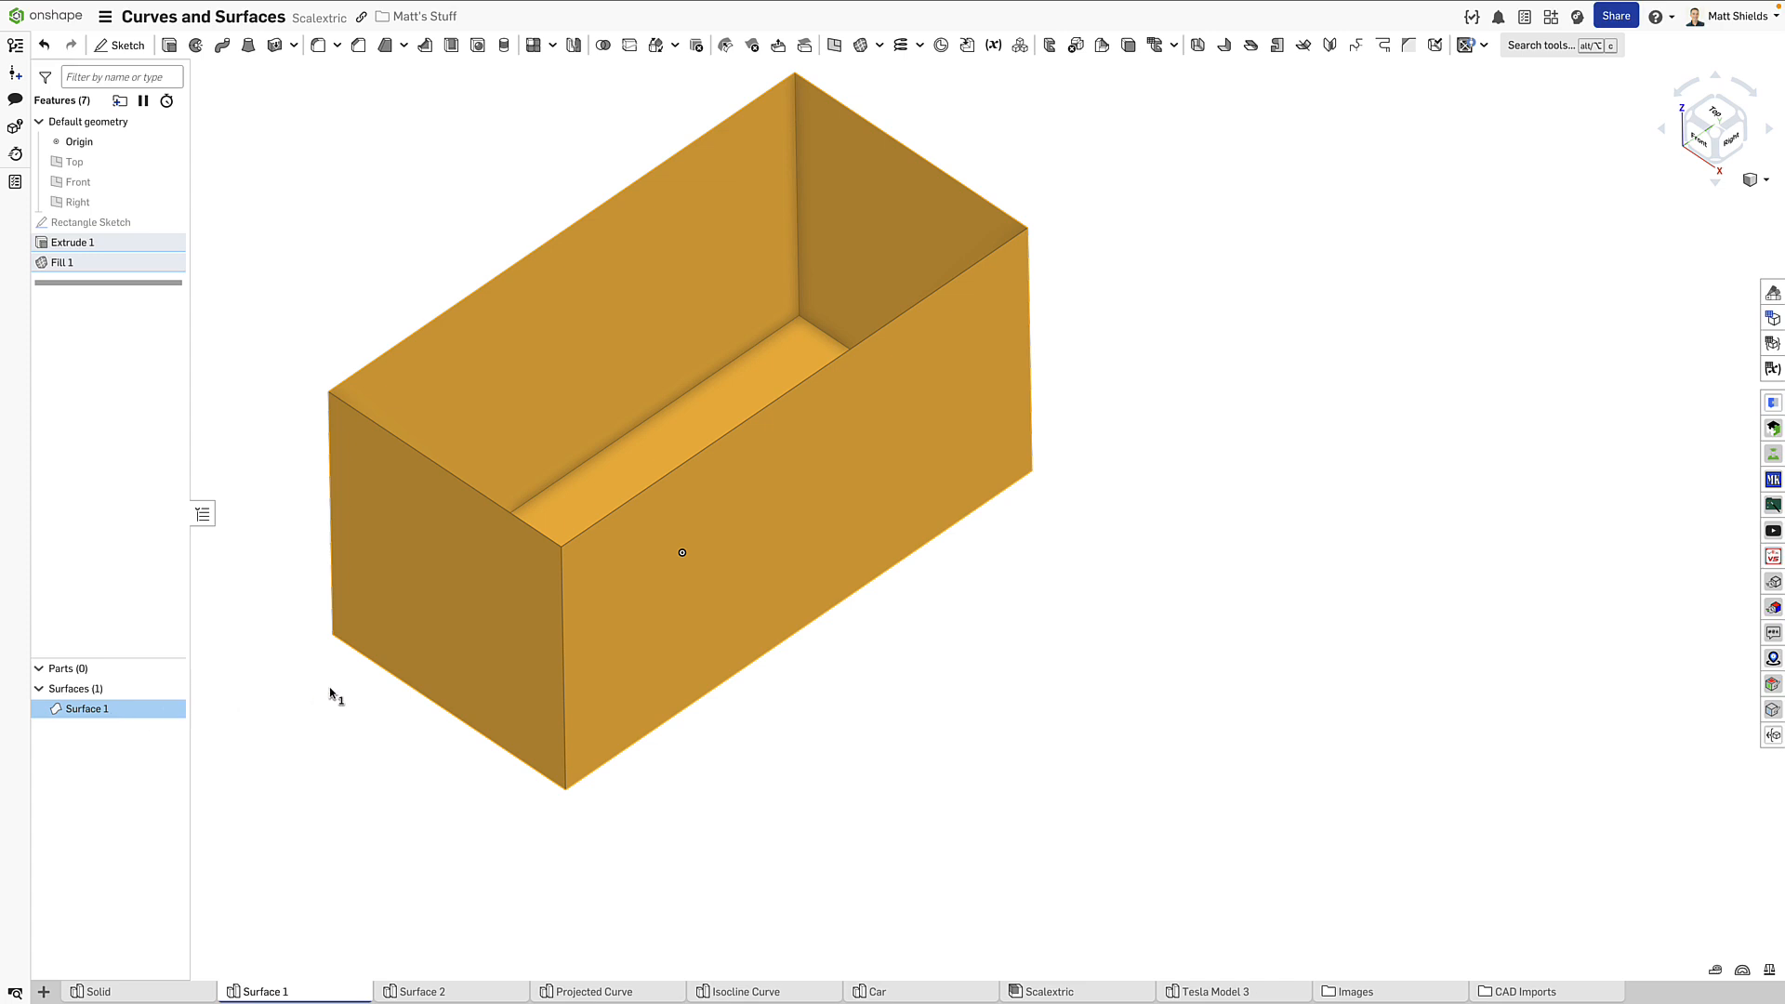
pyautogui.moveTo(331, 697)
pyautogui.mouseDown(button='right')
pyautogui.moveTo(337, 558)
pyautogui.moveTo(331, 670)
pyautogui.mouseUp(button='right')
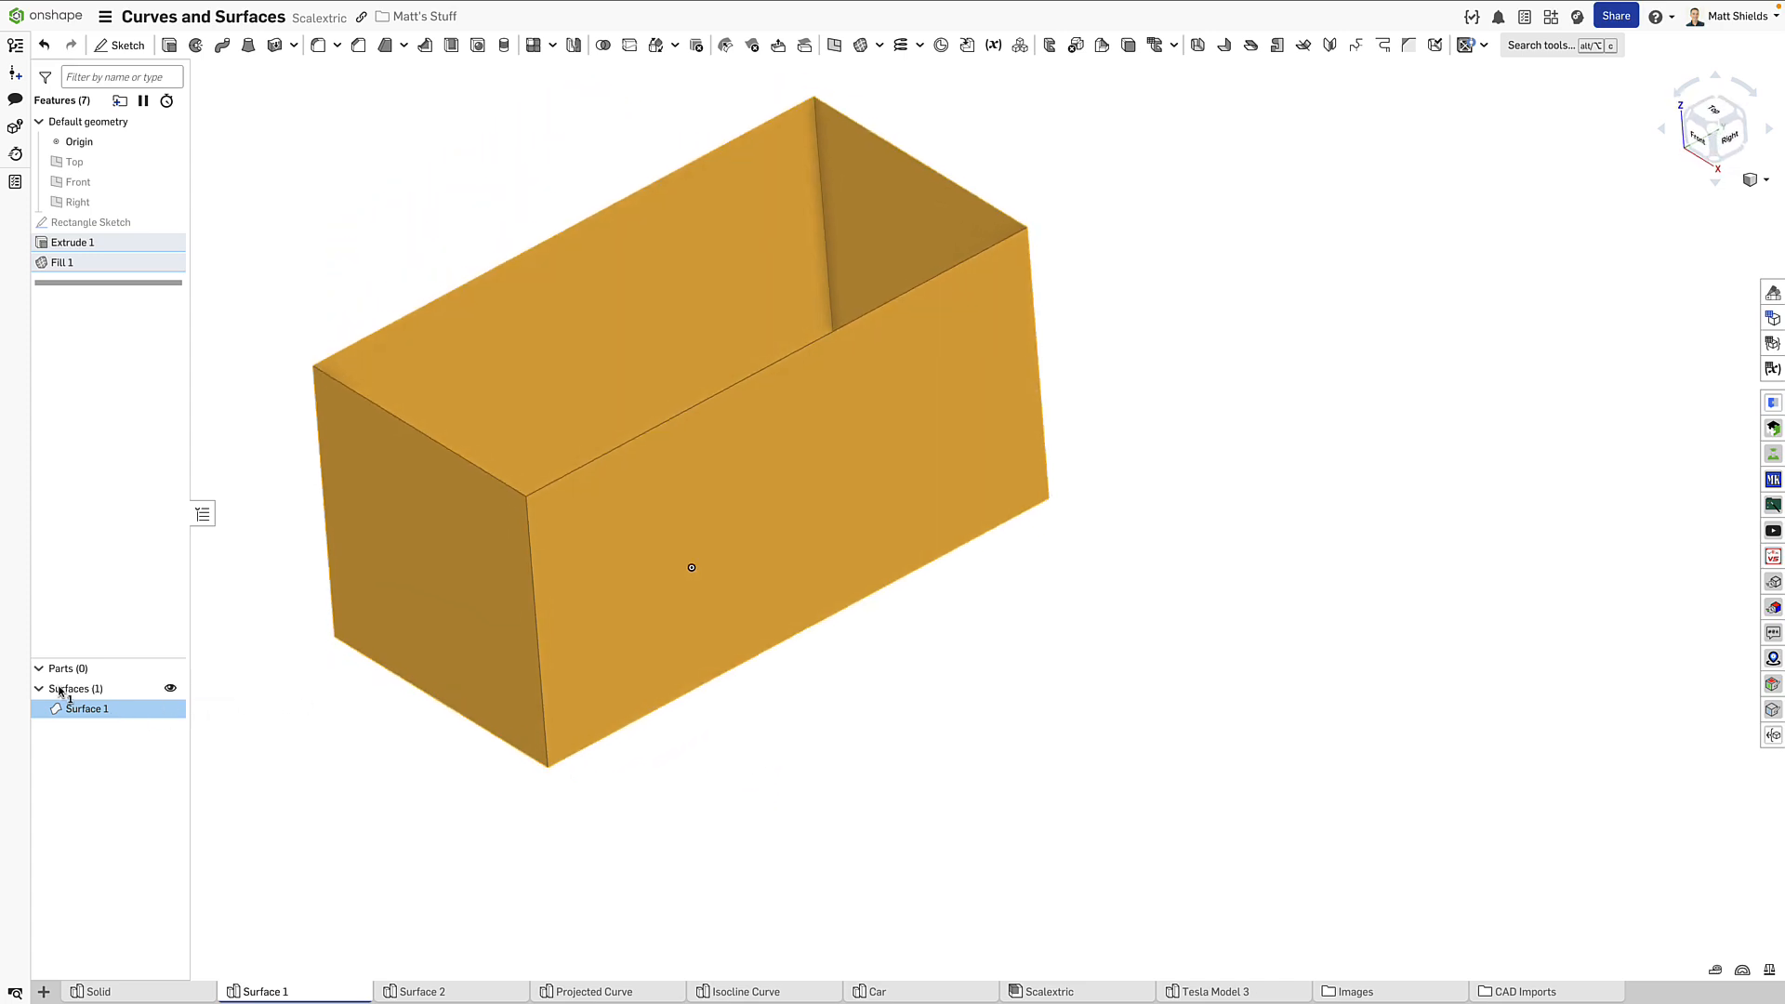
pyautogui.click(385, 694)
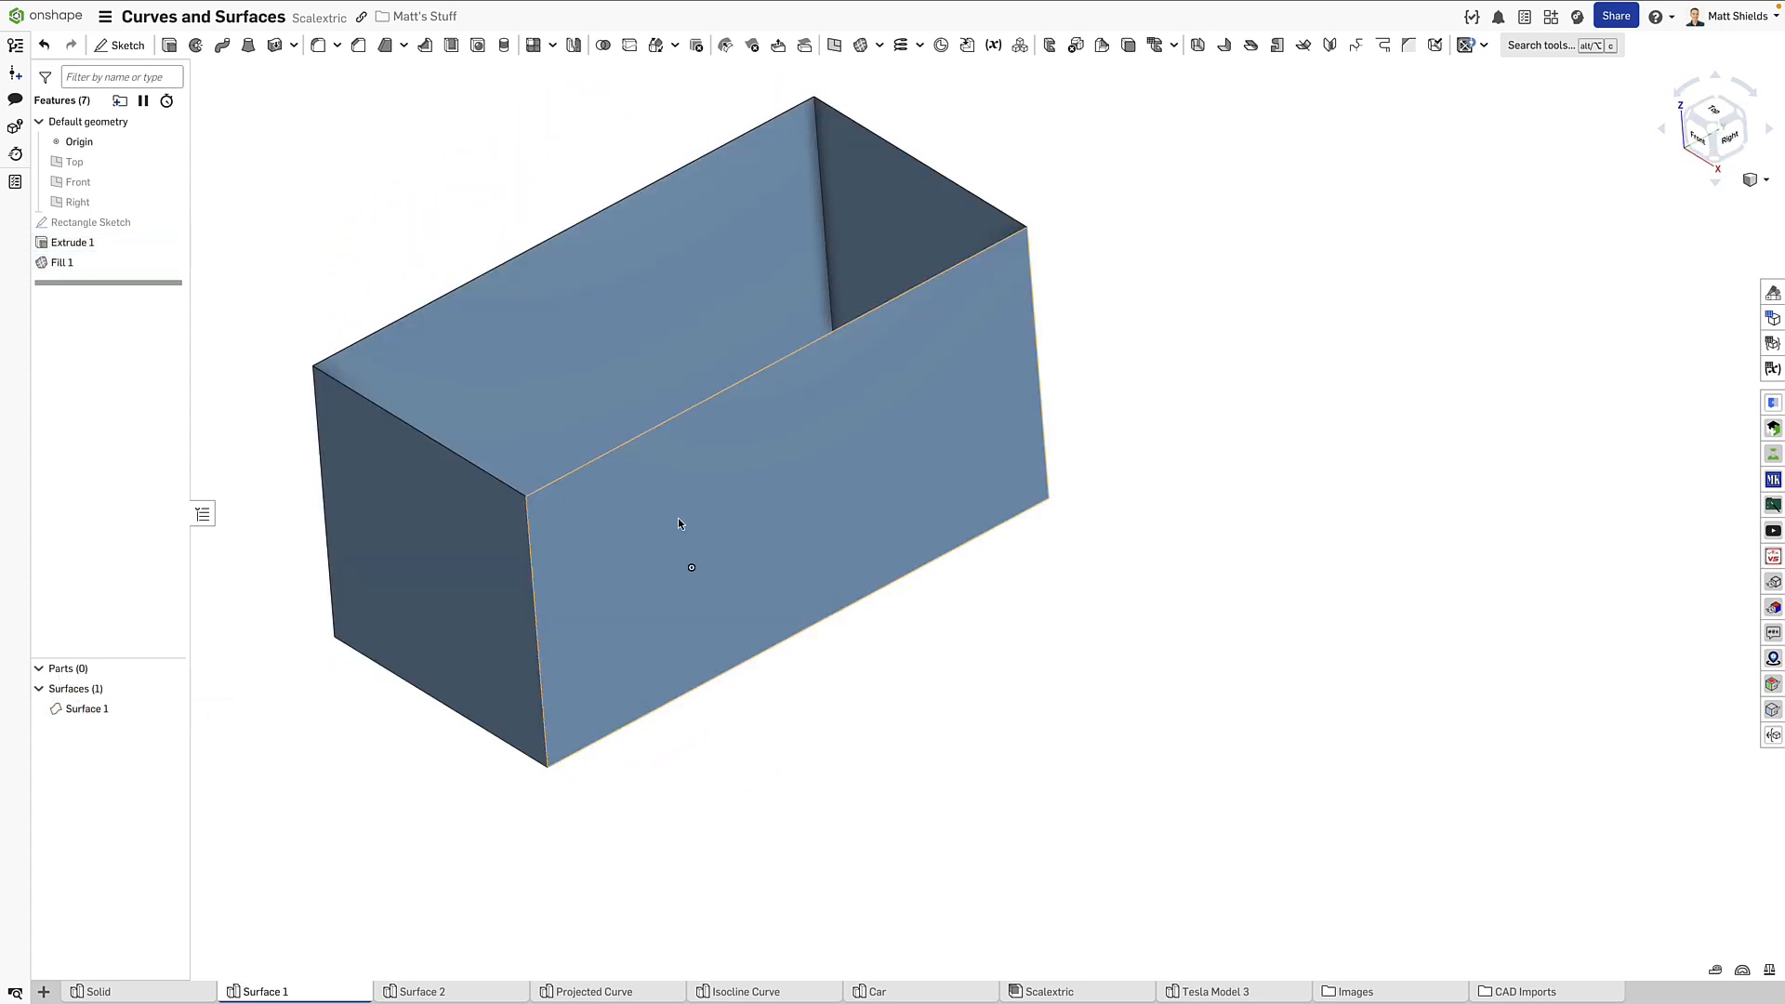
pyautogui.moveTo(717, 403); pyautogui.dragTo(710, 482, button='middle')
pyautogui.moveTo(651, 437)
pyautogui.mouseDown(button='right')
pyautogui.moveTo(650, 479)
pyautogui.moveTo(651, 440)
pyautogui.moveTo(679, 443)
pyautogui.mouseUp(button='right')
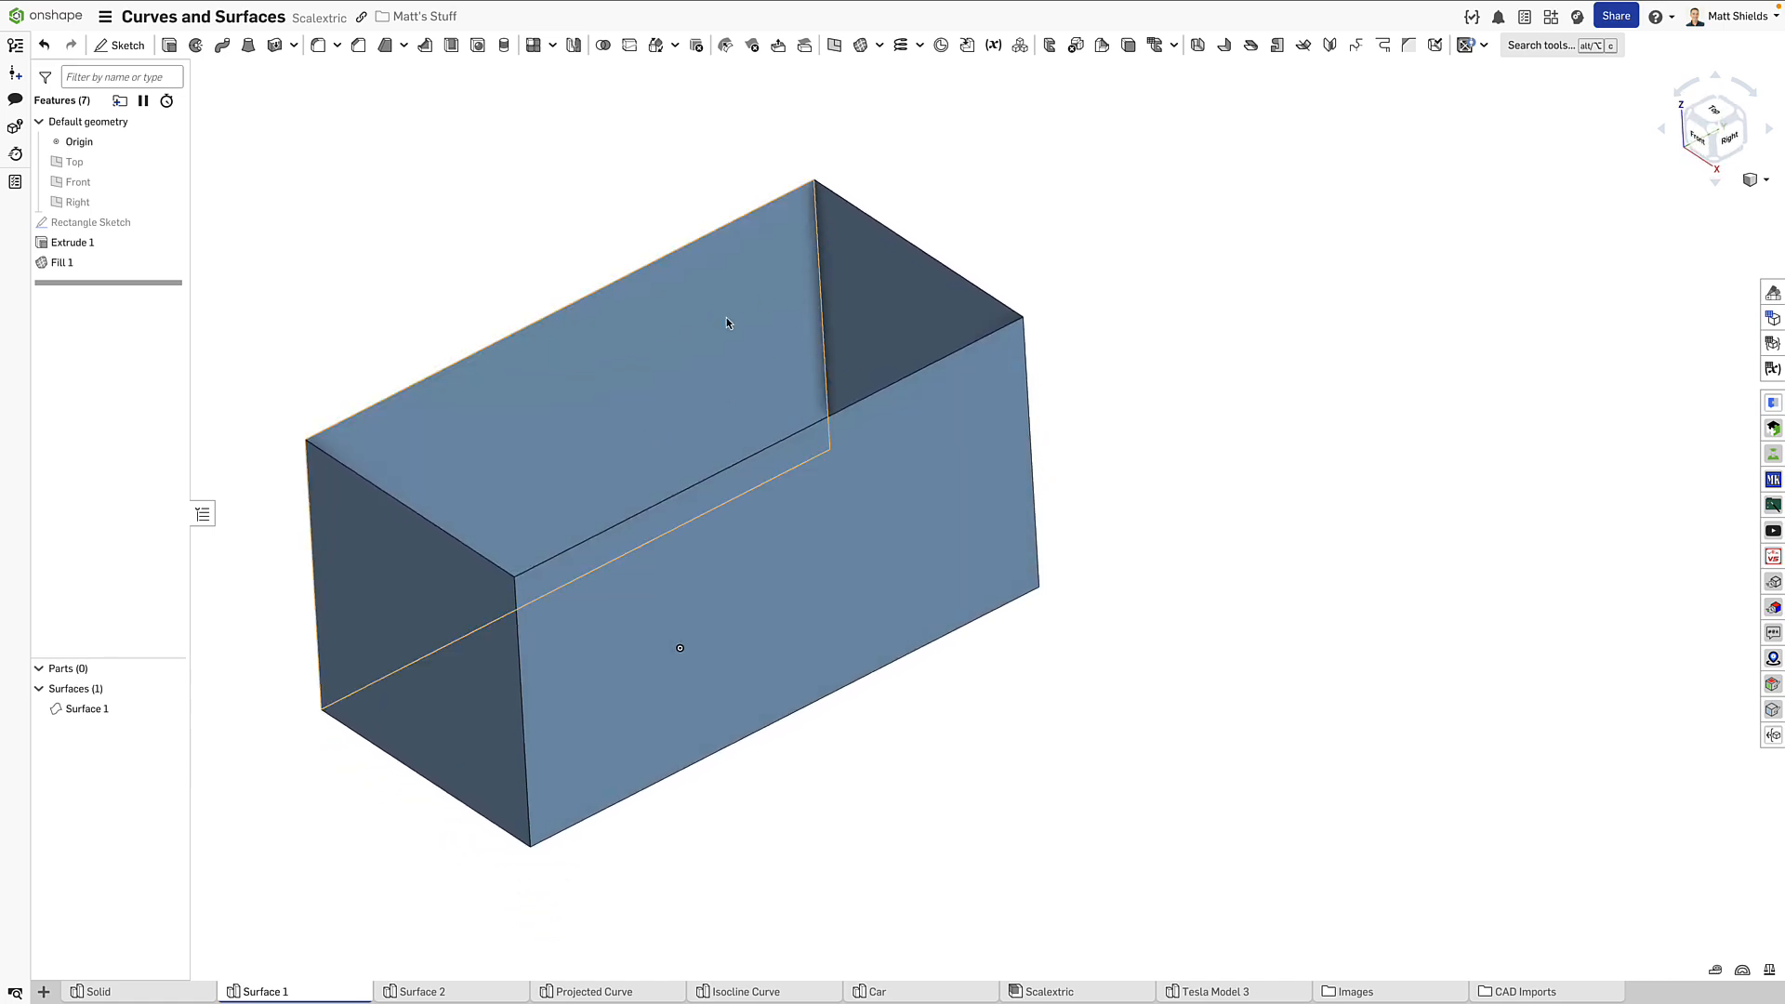
# Step: Close the box's open top with a surface Loft between its two short top edges, merged with all
pyautogui.click(249, 44)
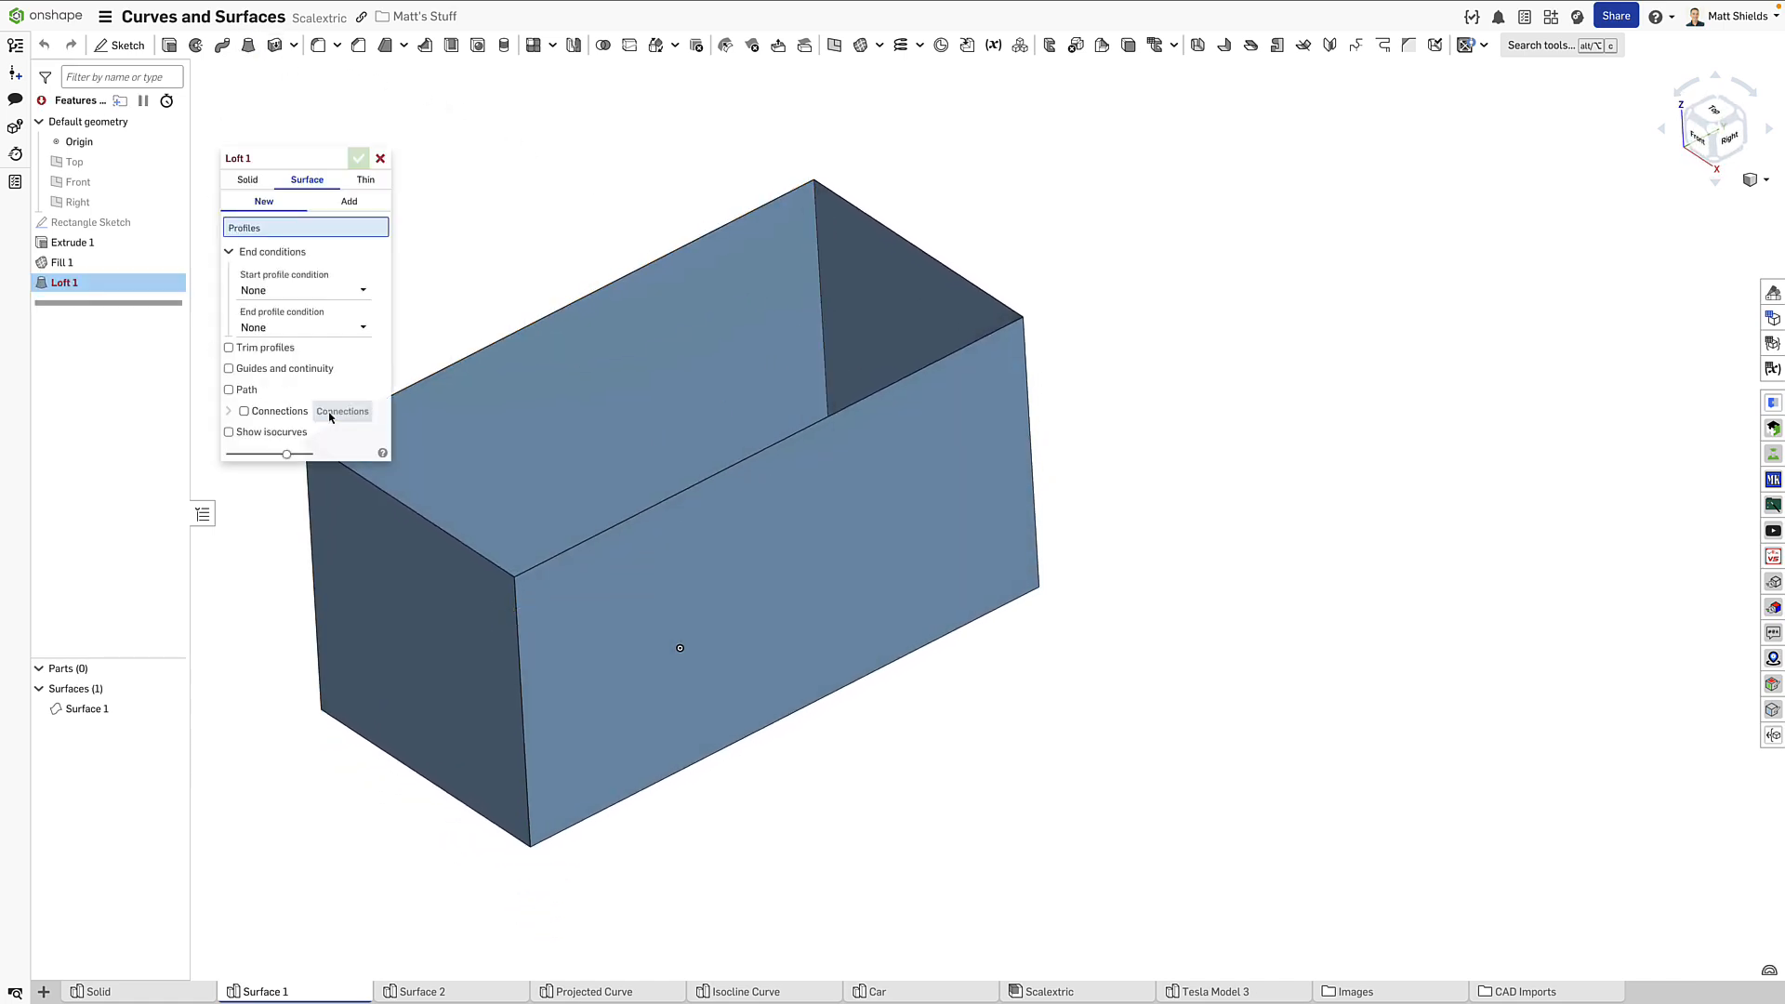
pyautogui.click(398, 506)
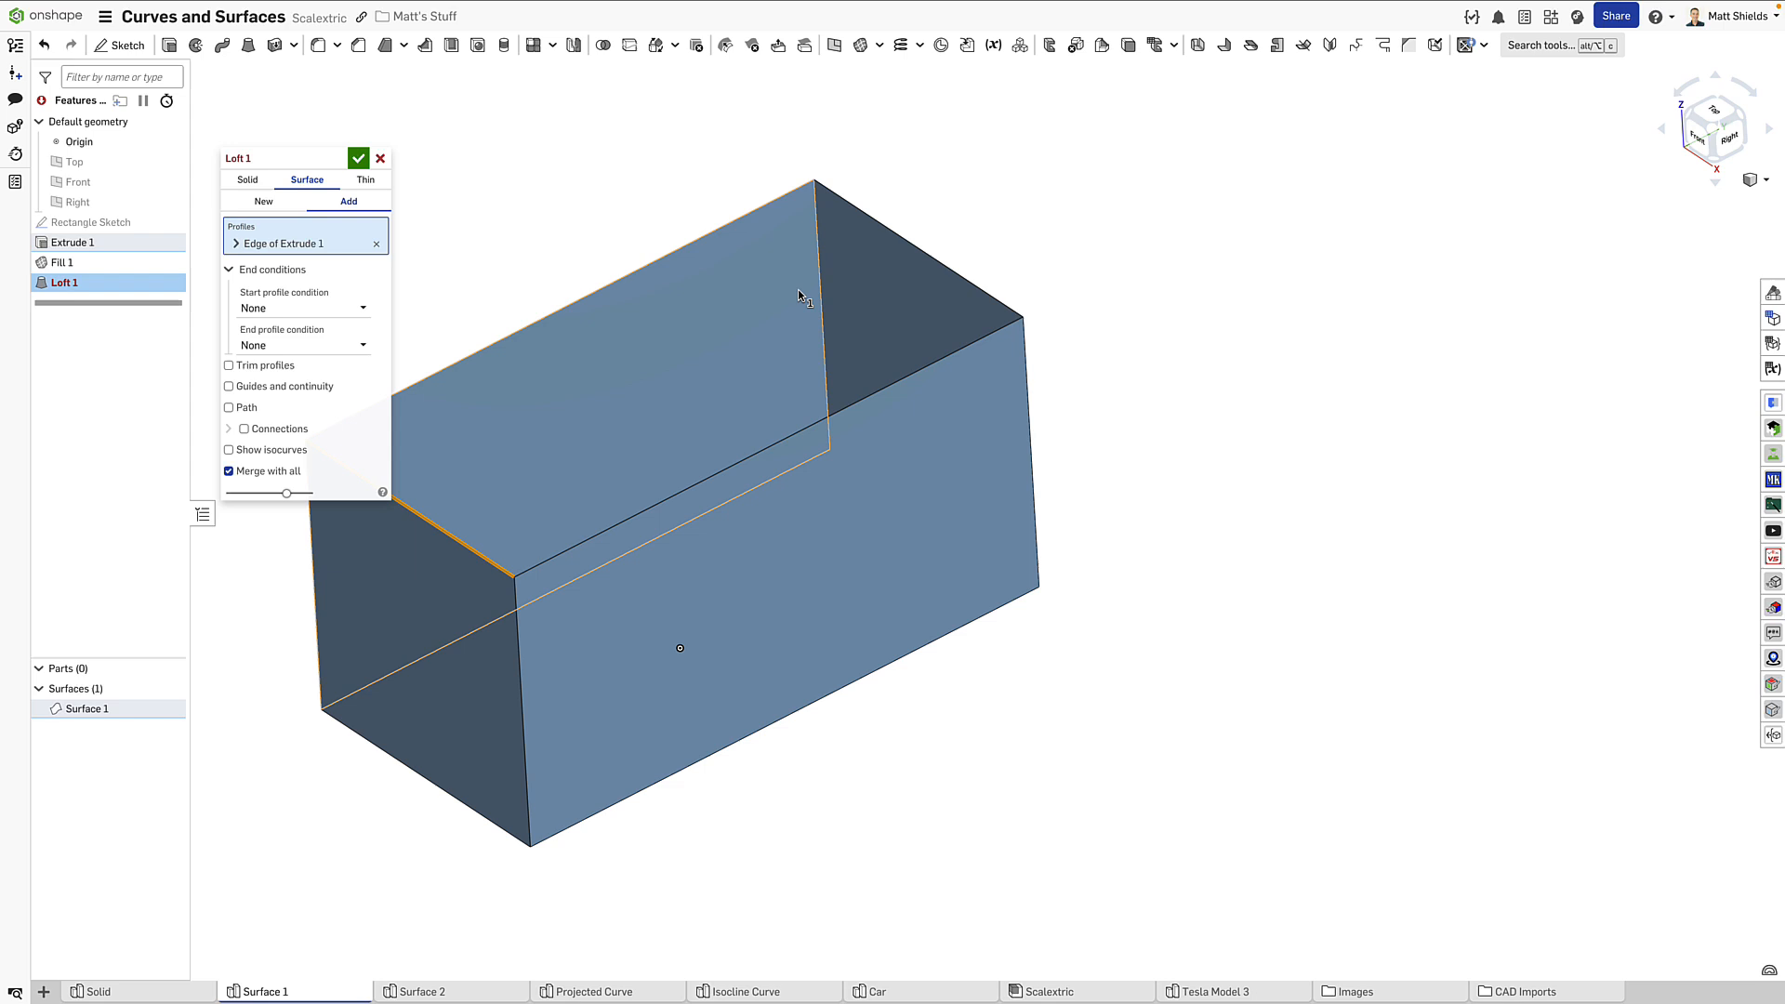
pyautogui.click(865, 211)
pyautogui.click(358, 159)
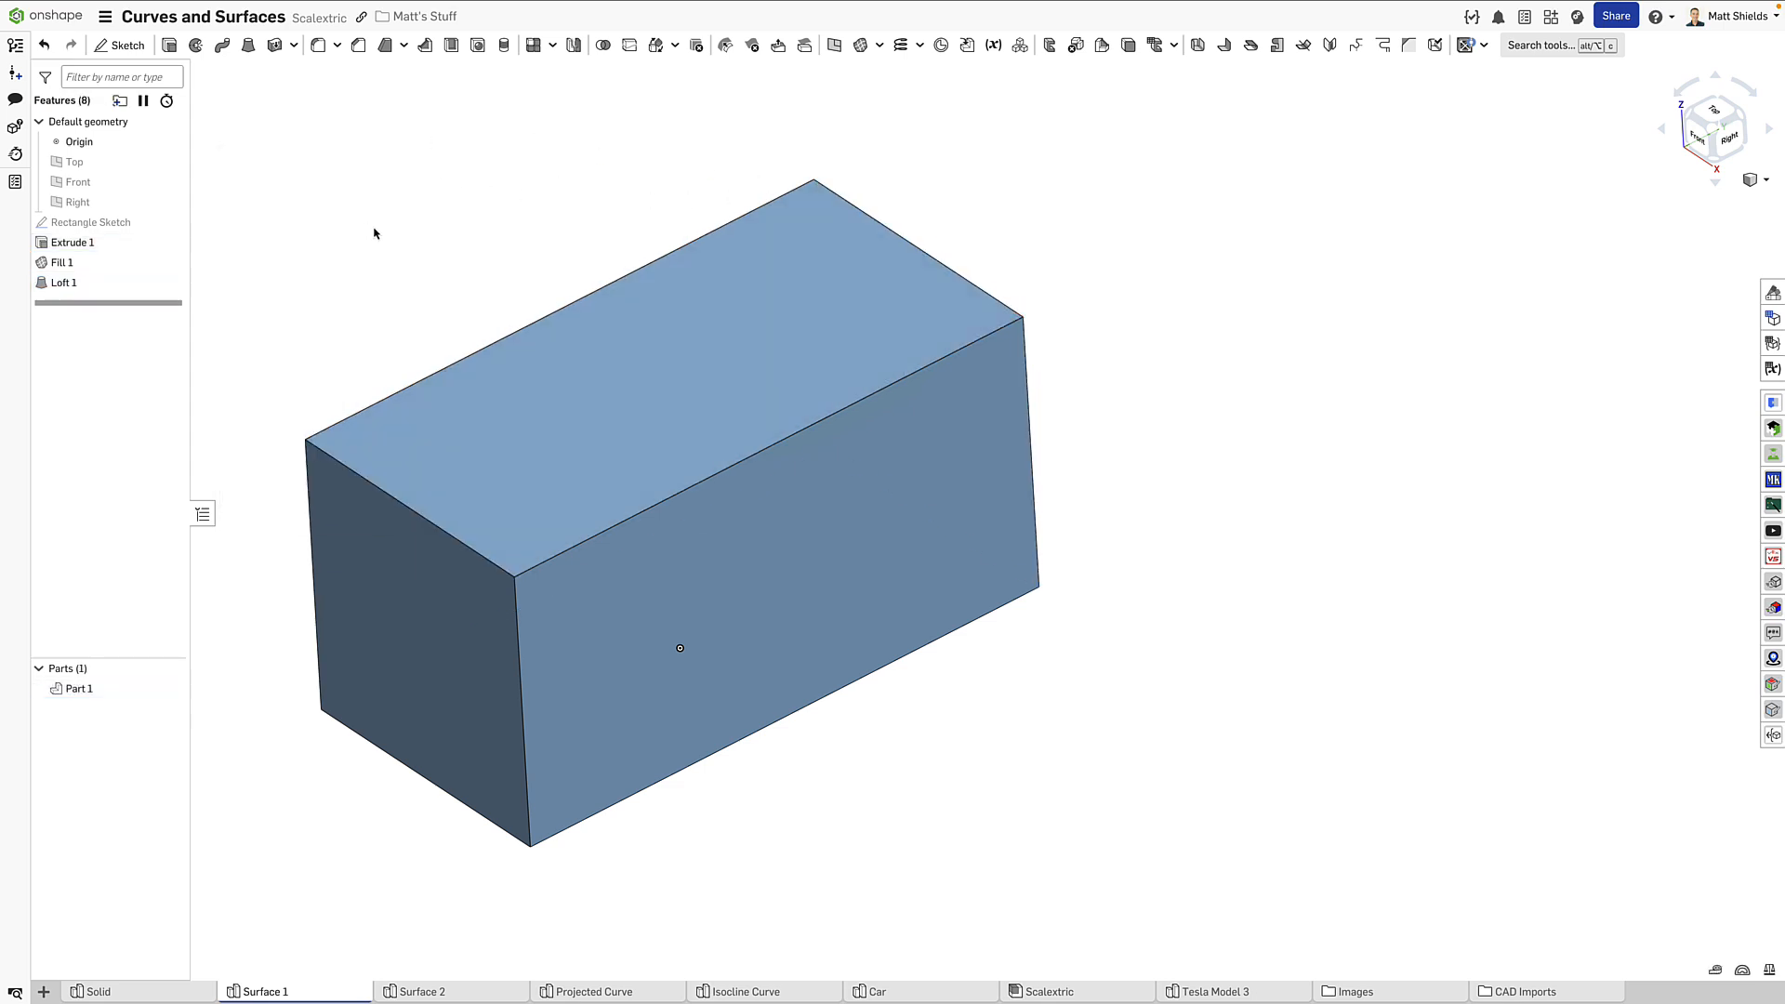
# Step: Highlight the part listed for the fully closed box and view it from around its front corner
pyautogui.click(71, 689)
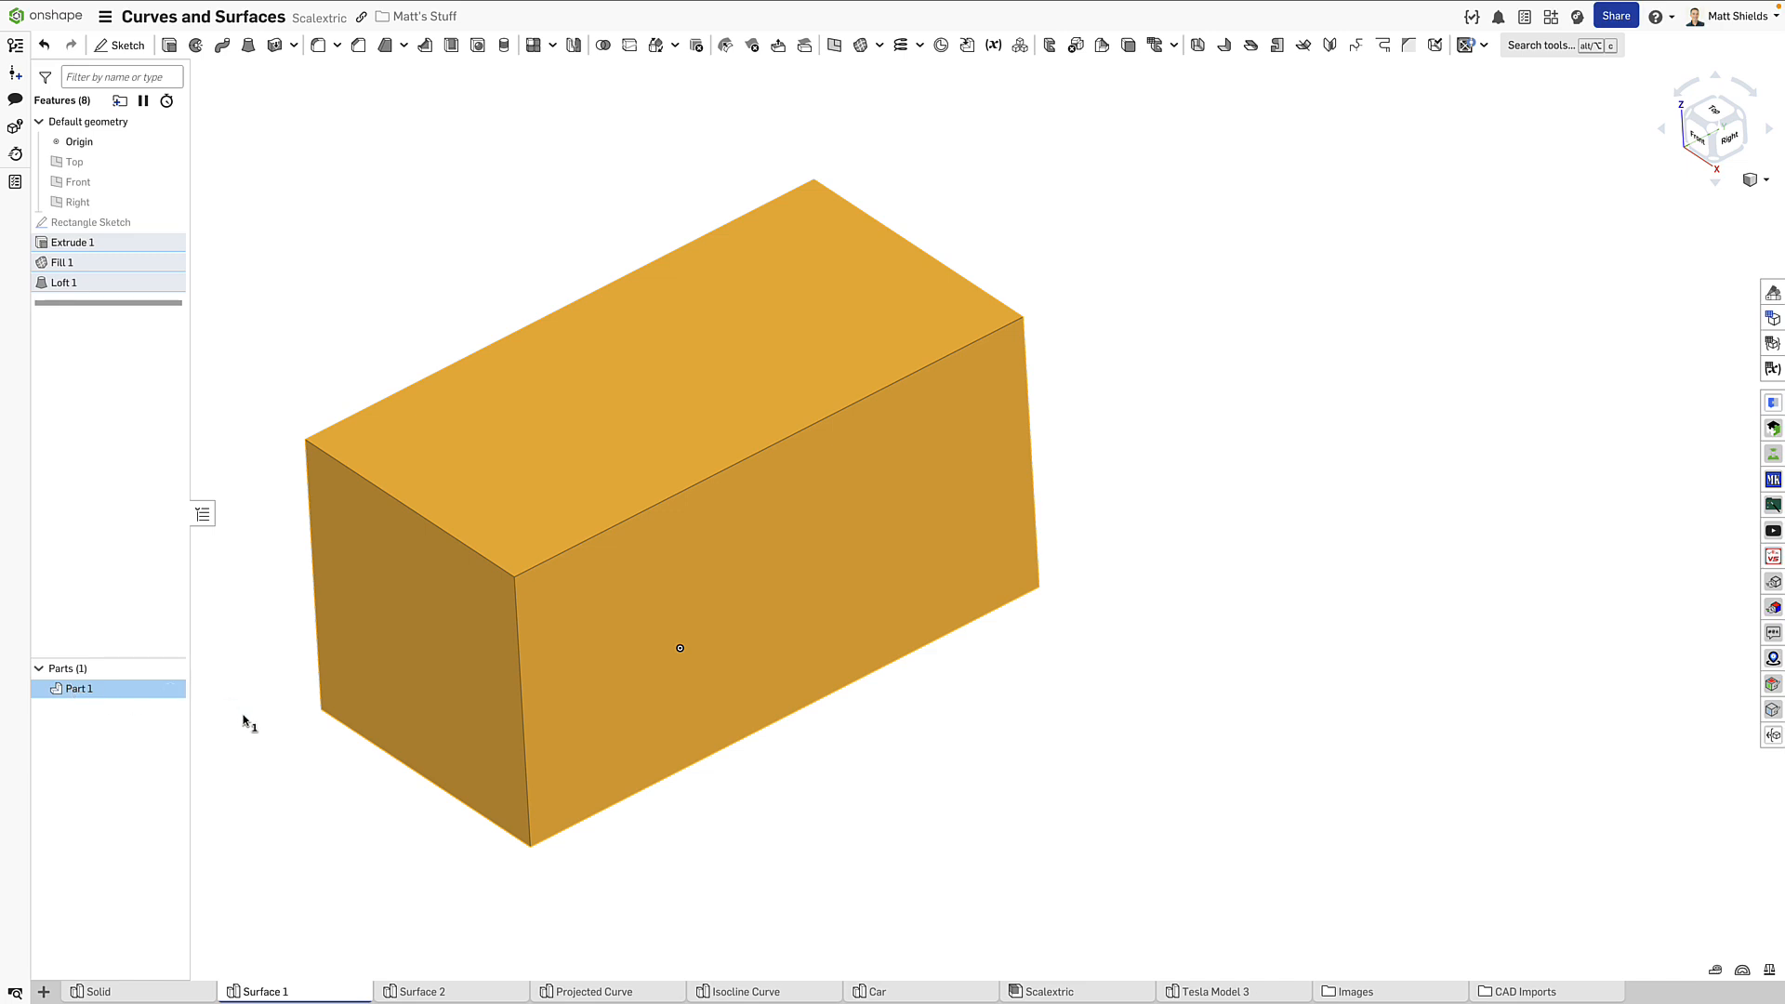
pyautogui.moveTo(239, 722)
pyautogui.mouseDown(button='right')
pyautogui.moveTo(247, 767)
pyautogui.moveTo(255, 717)
pyautogui.moveTo(243, 745)
pyautogui.mouseUp(button='right')
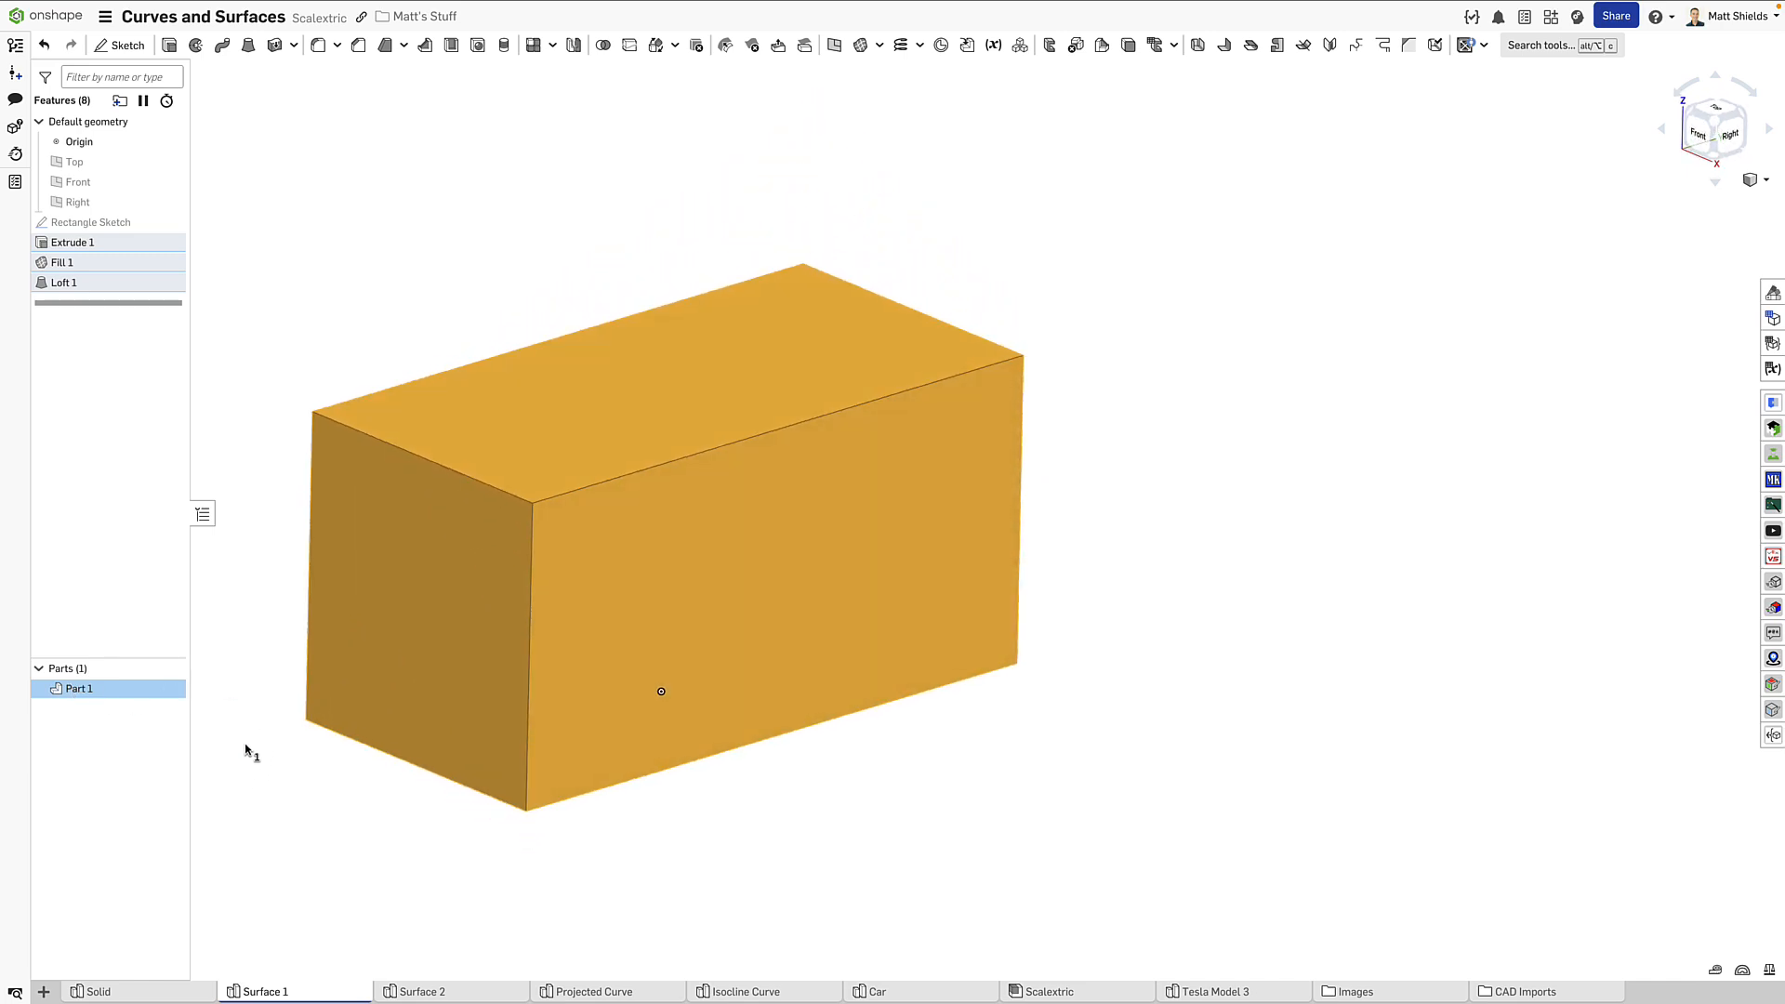
pyautogui.click(248, 751)
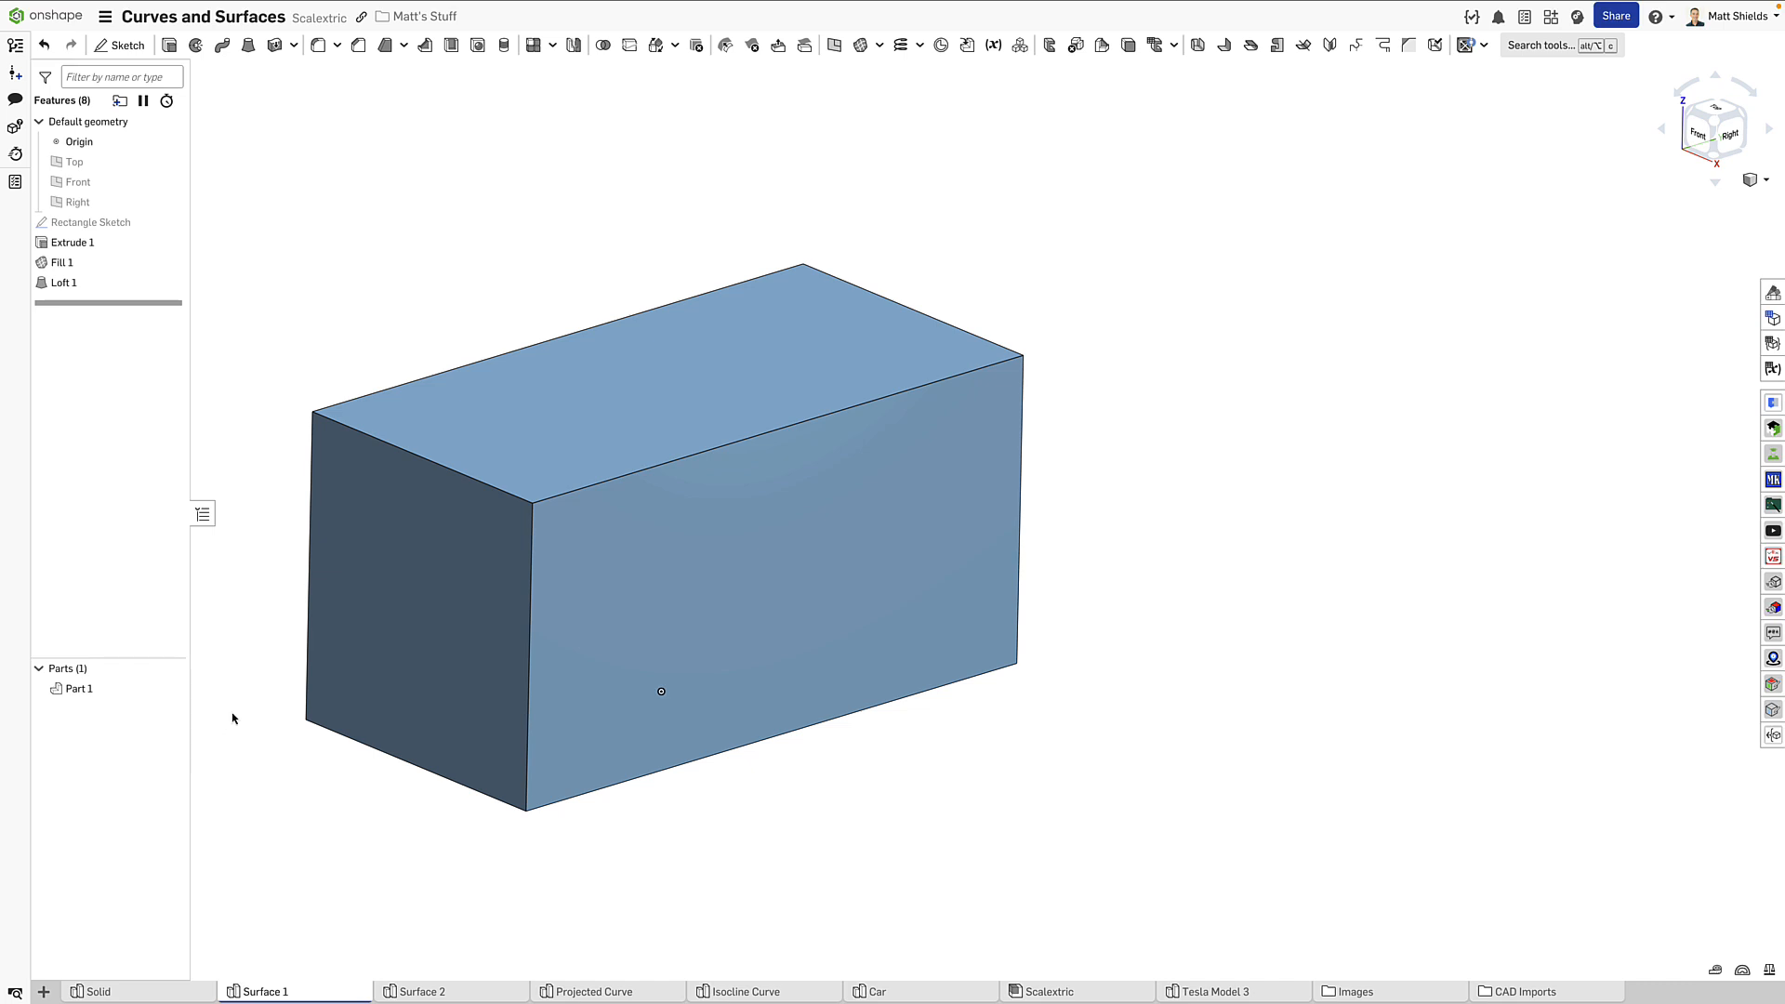
pyautogui.moveTo(233, 718)
pyautogui.mouseDown(button='right')
pyautogui.moveTo(242, 698)
pyautogui.moveTo(216, 691)
pyautogui.mouseUp(button='right')
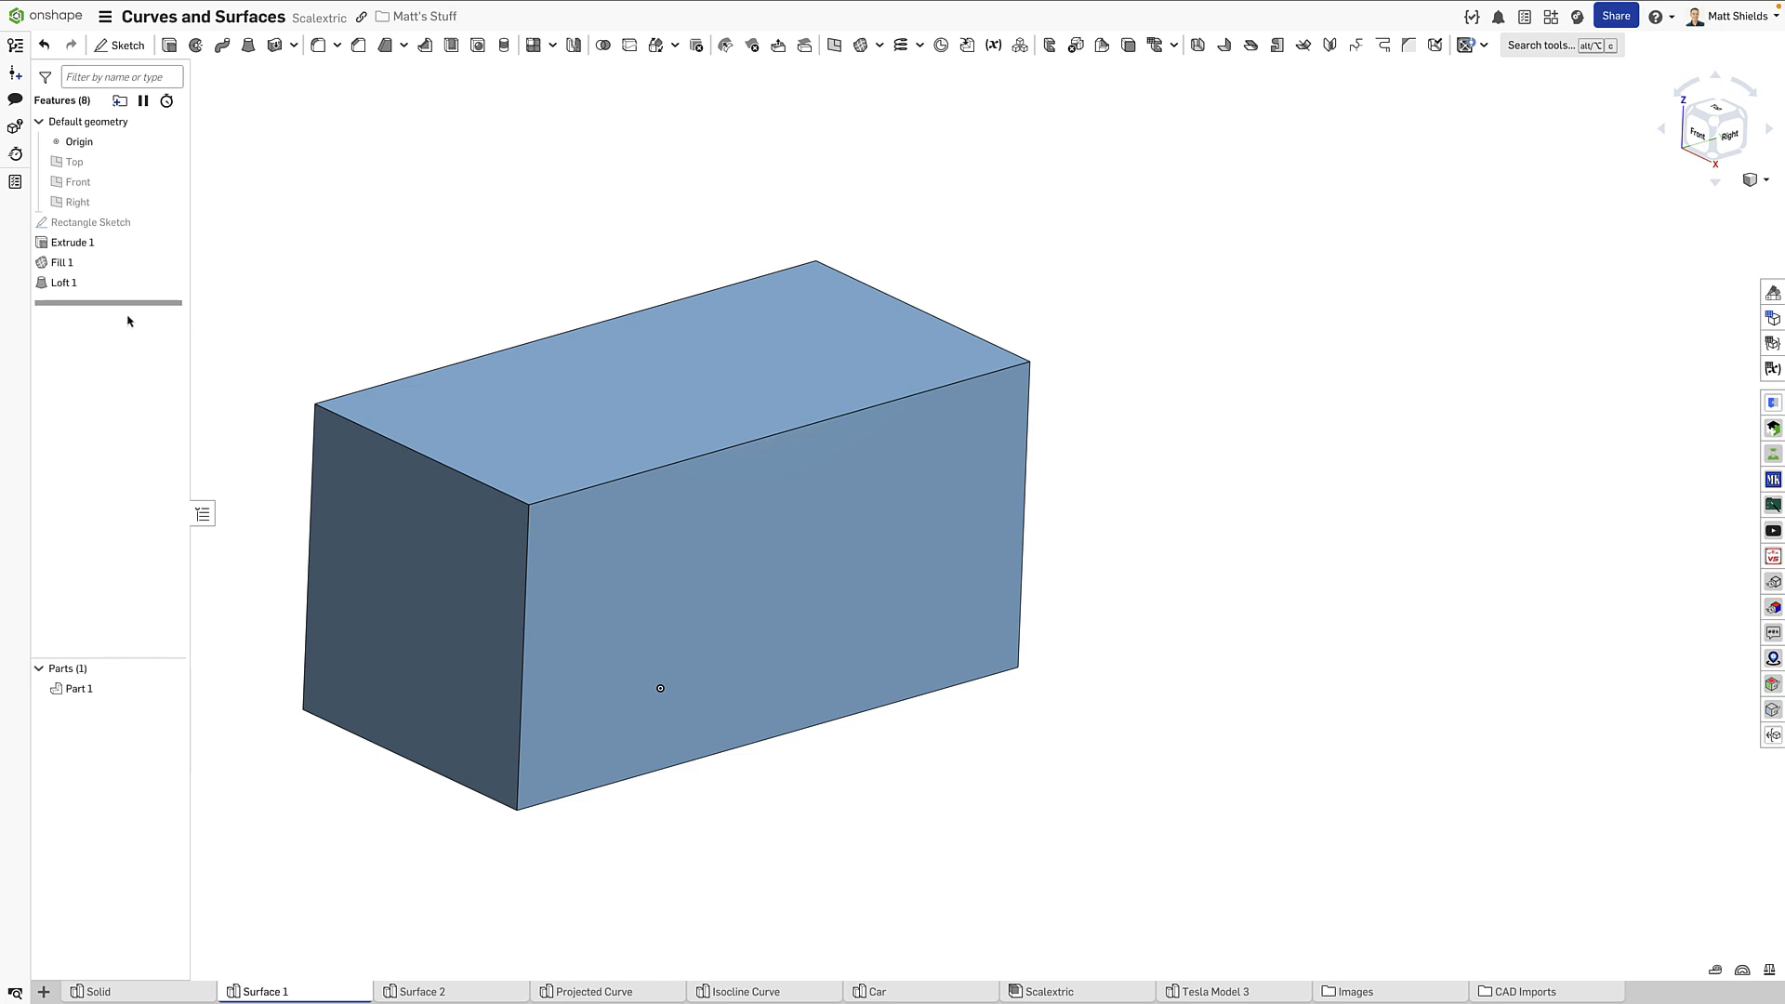
# Step: Roll the model back to before Loft 1, show the default planes, and start a sketch on the Right plane
pyautogui.moveTo(131, 303); pyautogui.dragTo(131, 282)
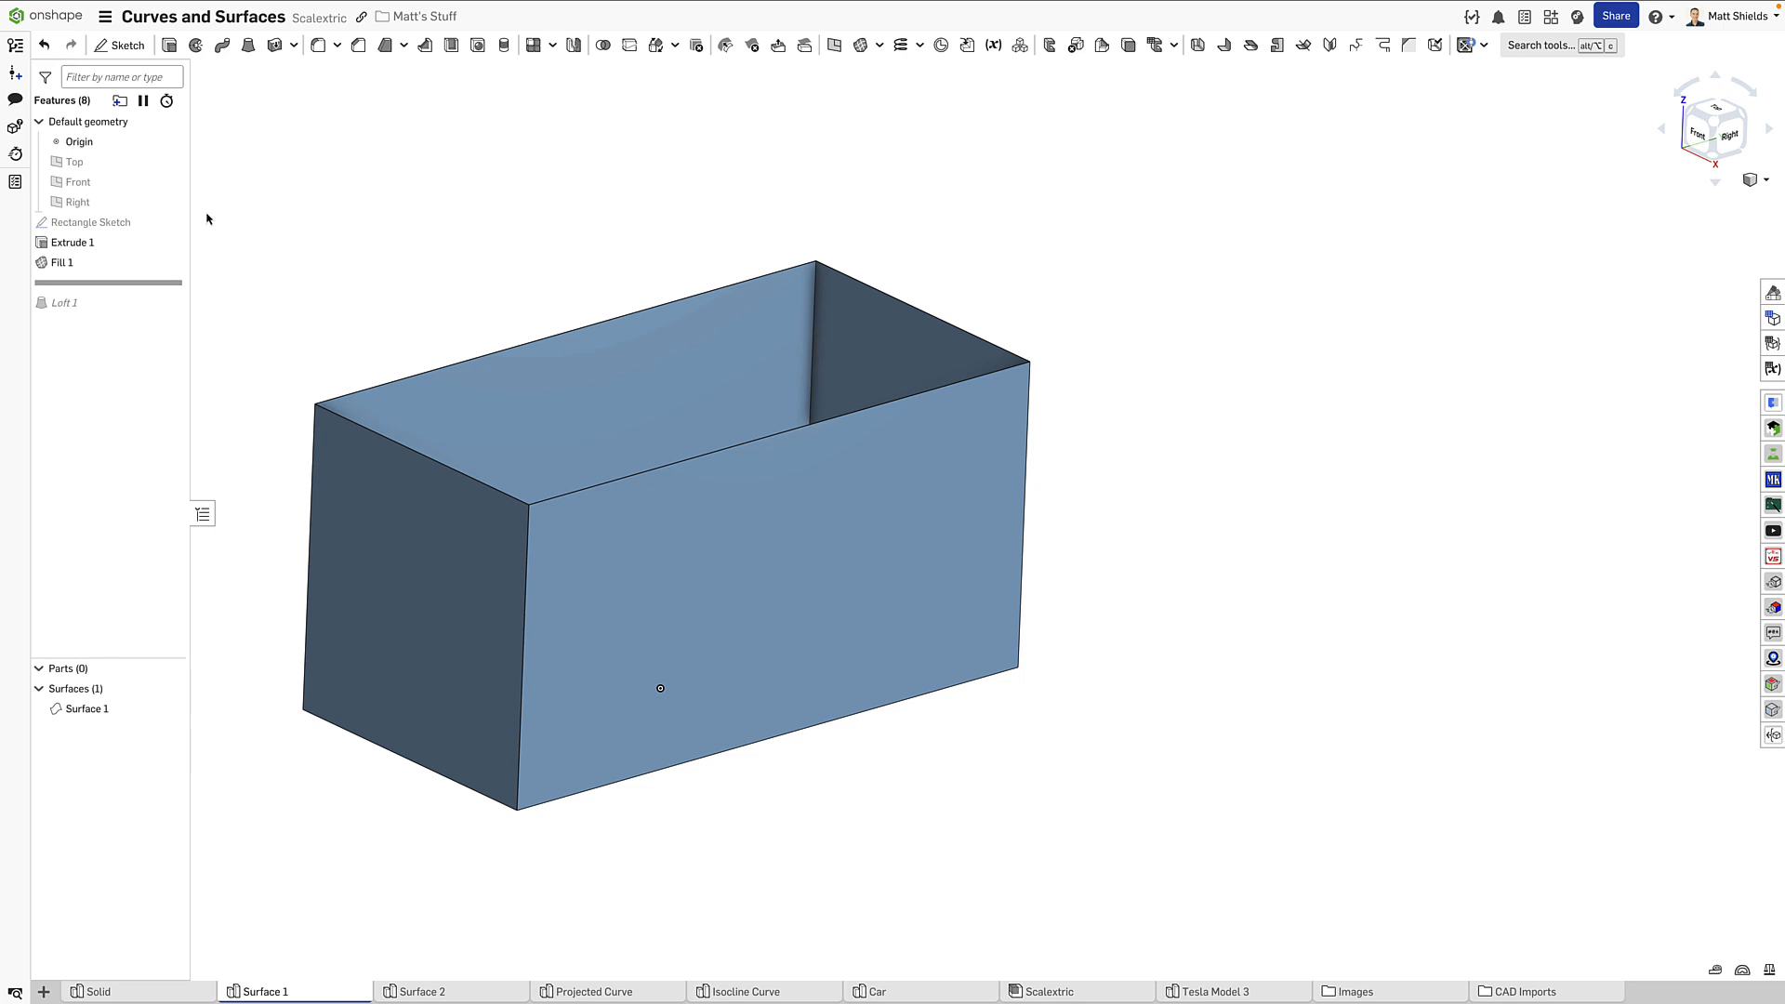
pyautogui.press('p')
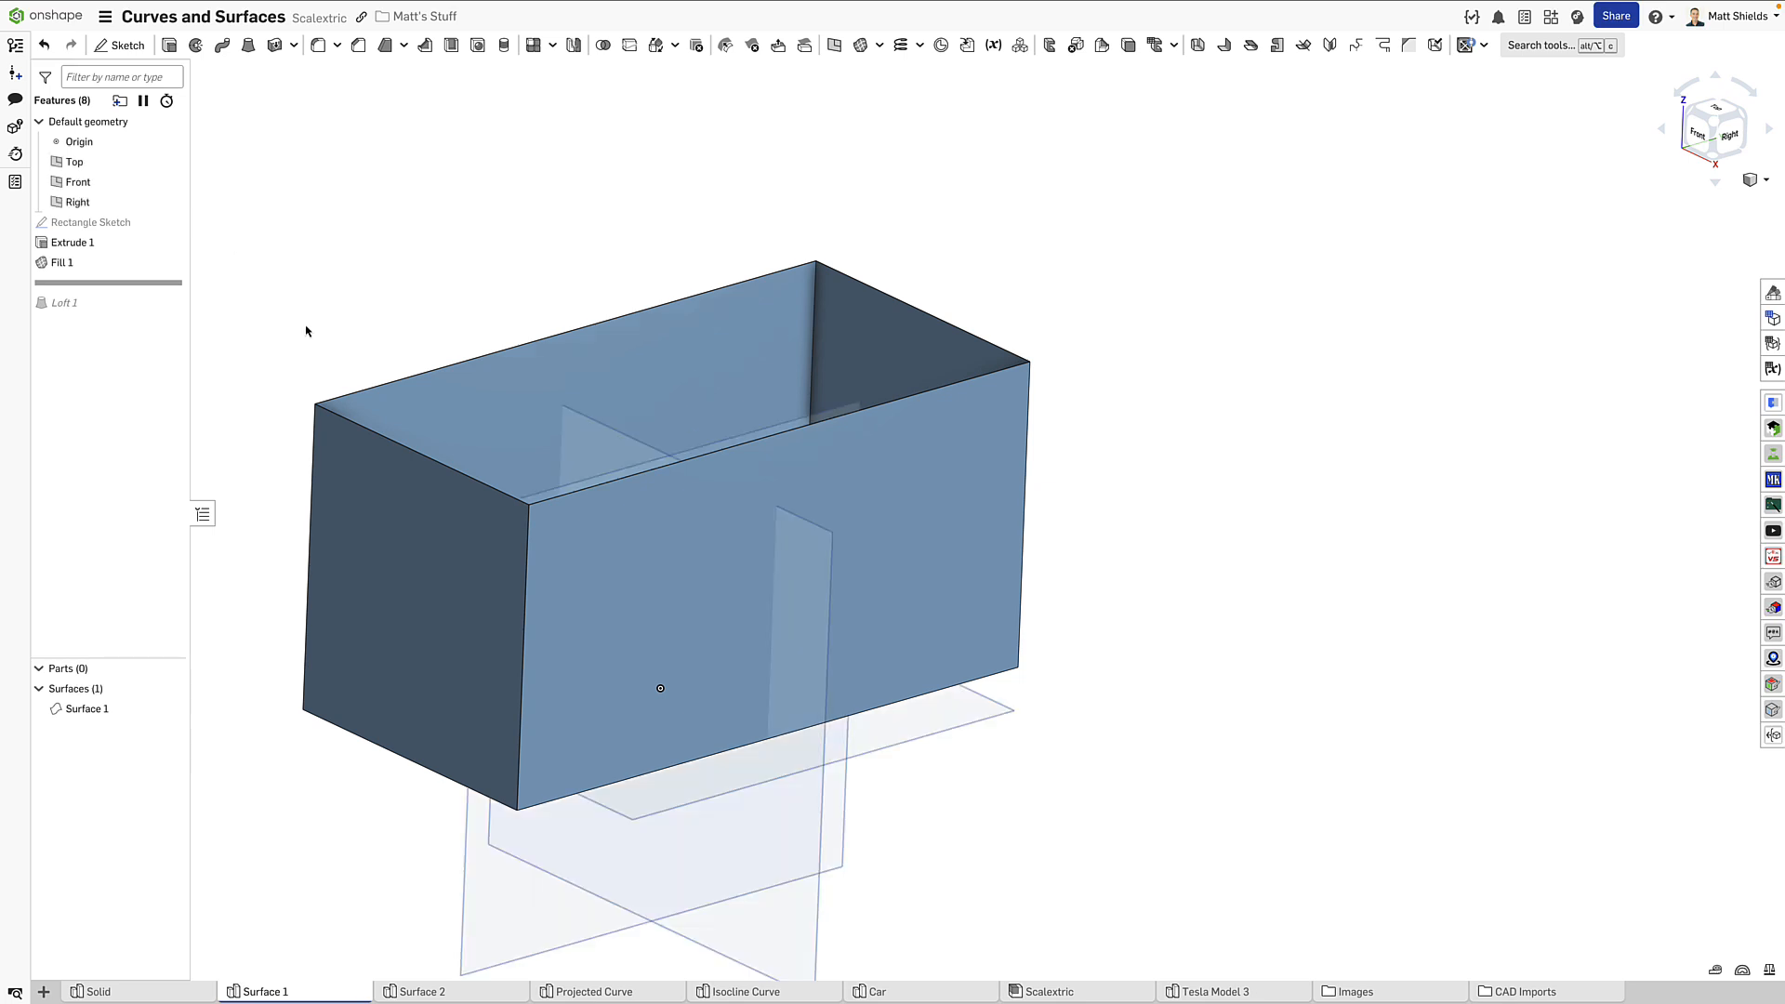
pyautogui.click(121, 44)
pyautogui.click(472, 933)
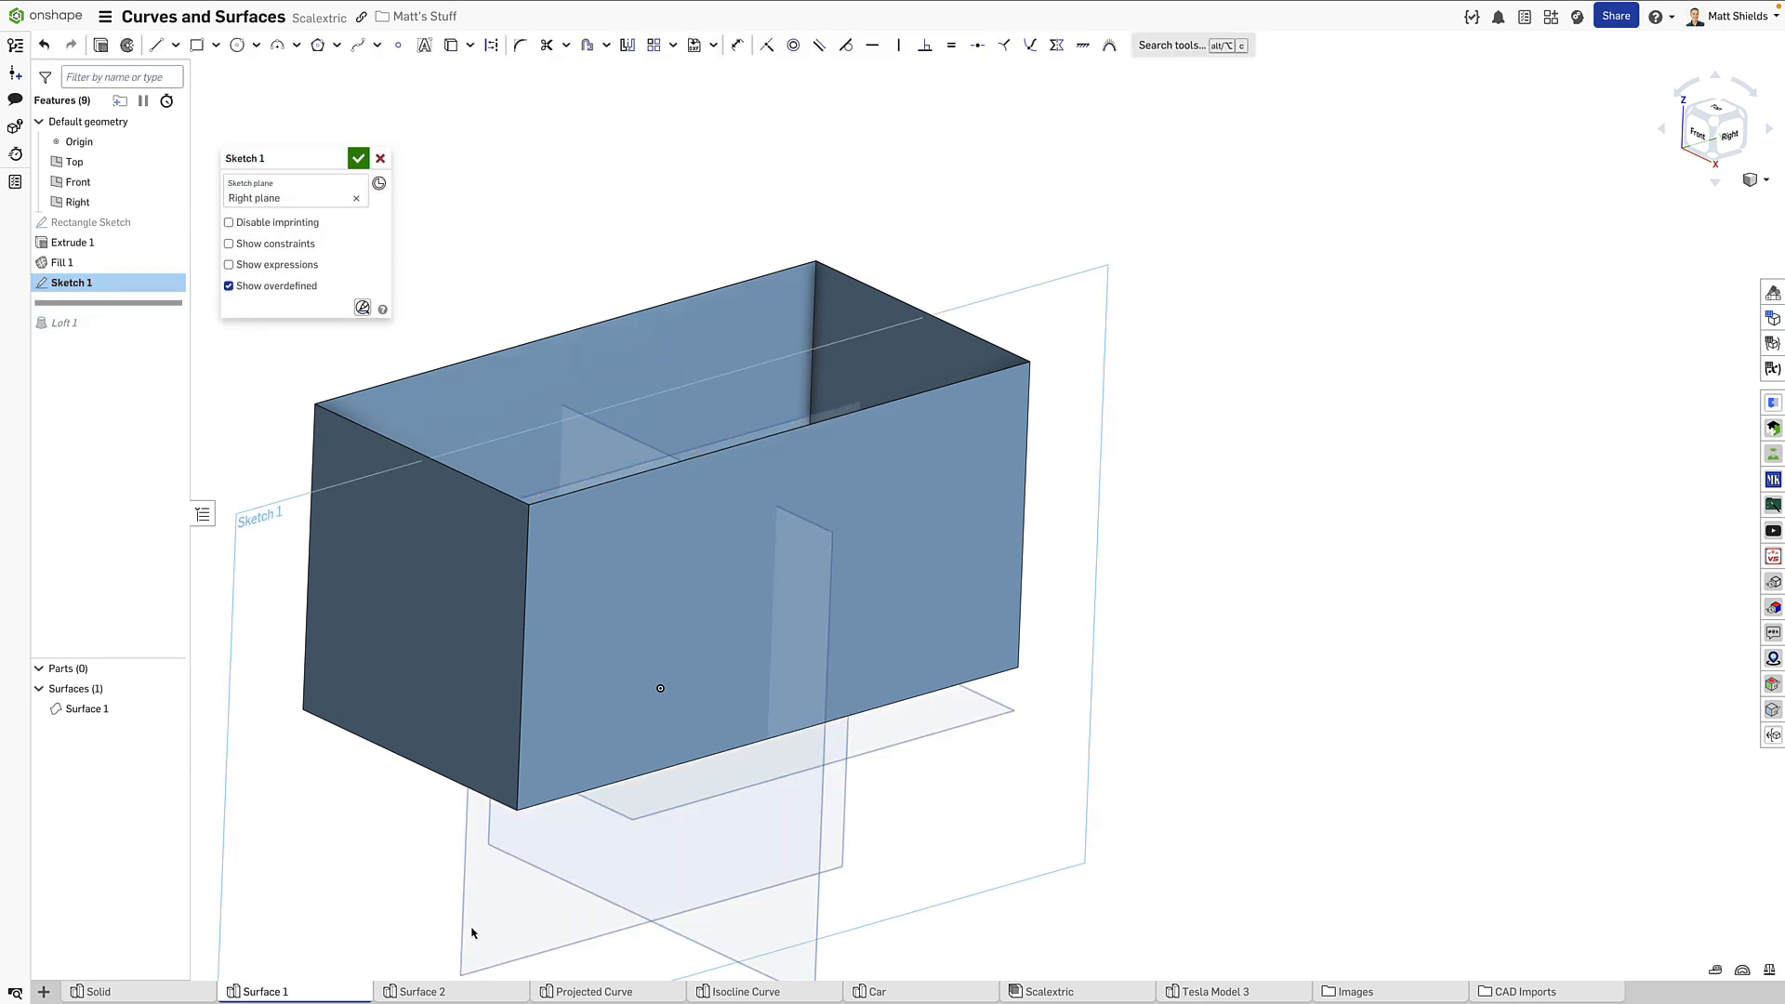
pyautogui.press('n')
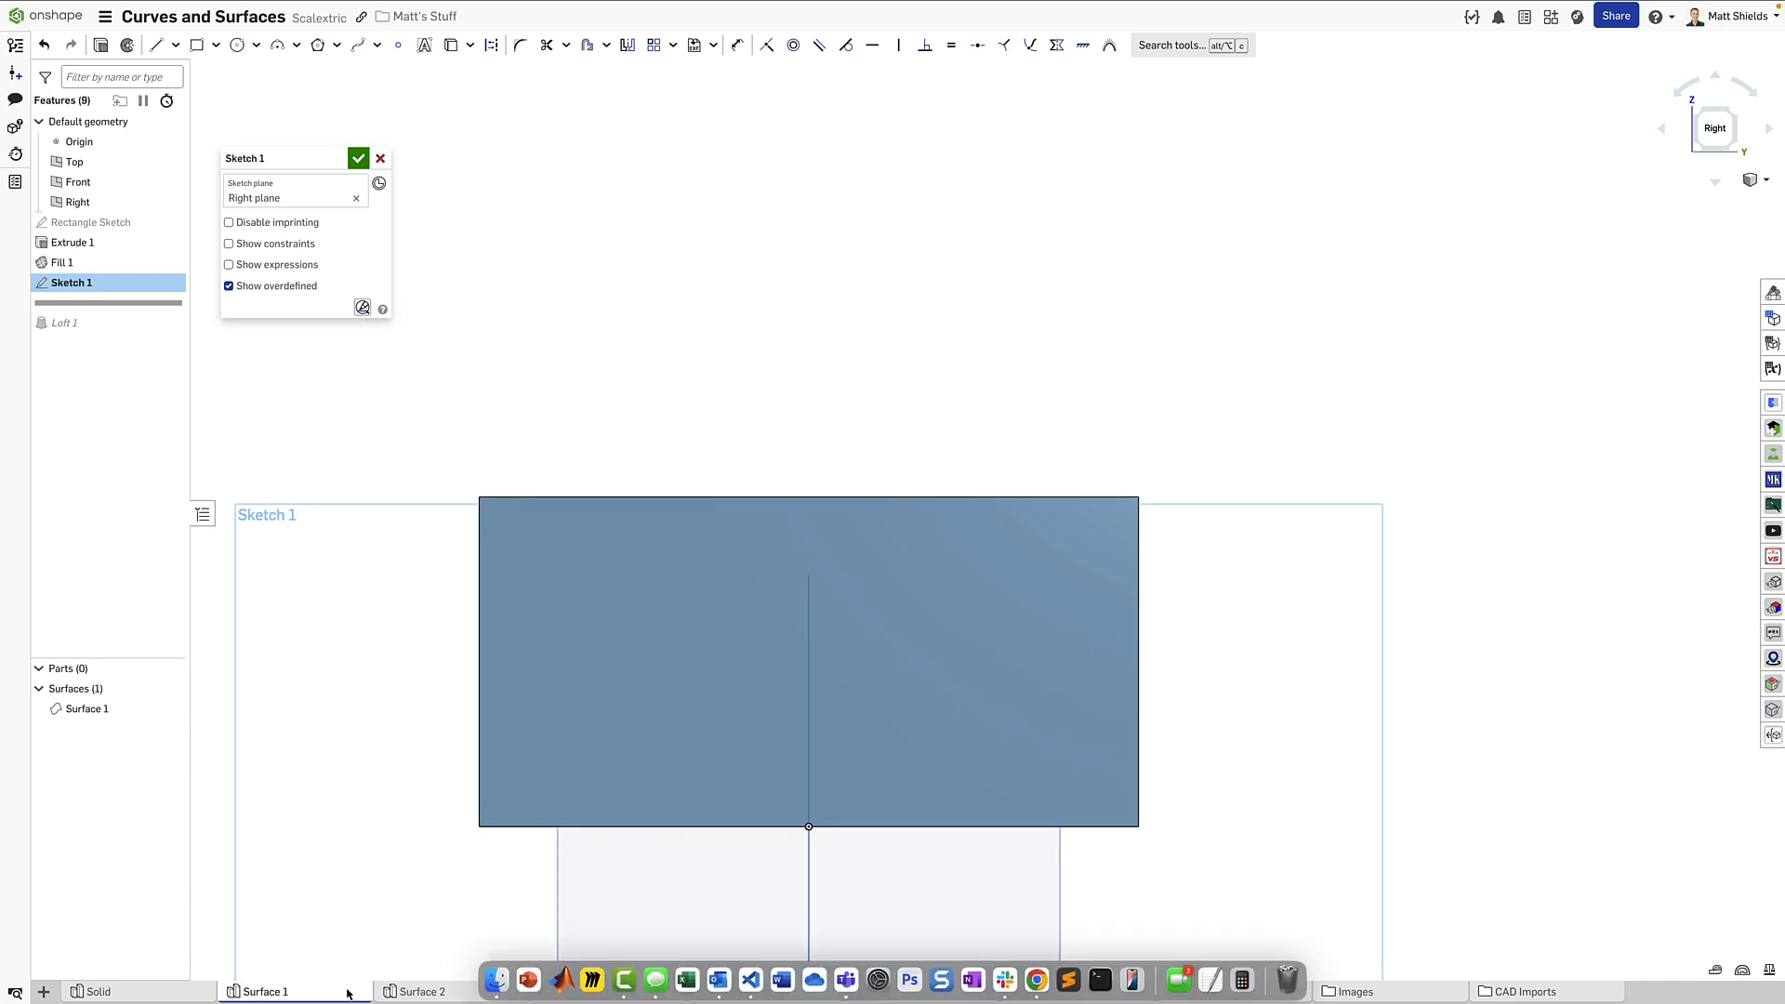
# Step: Project the box's two short top edges into the sketch with Use and connect the resulting points with a spline
pyautogui.press('u')
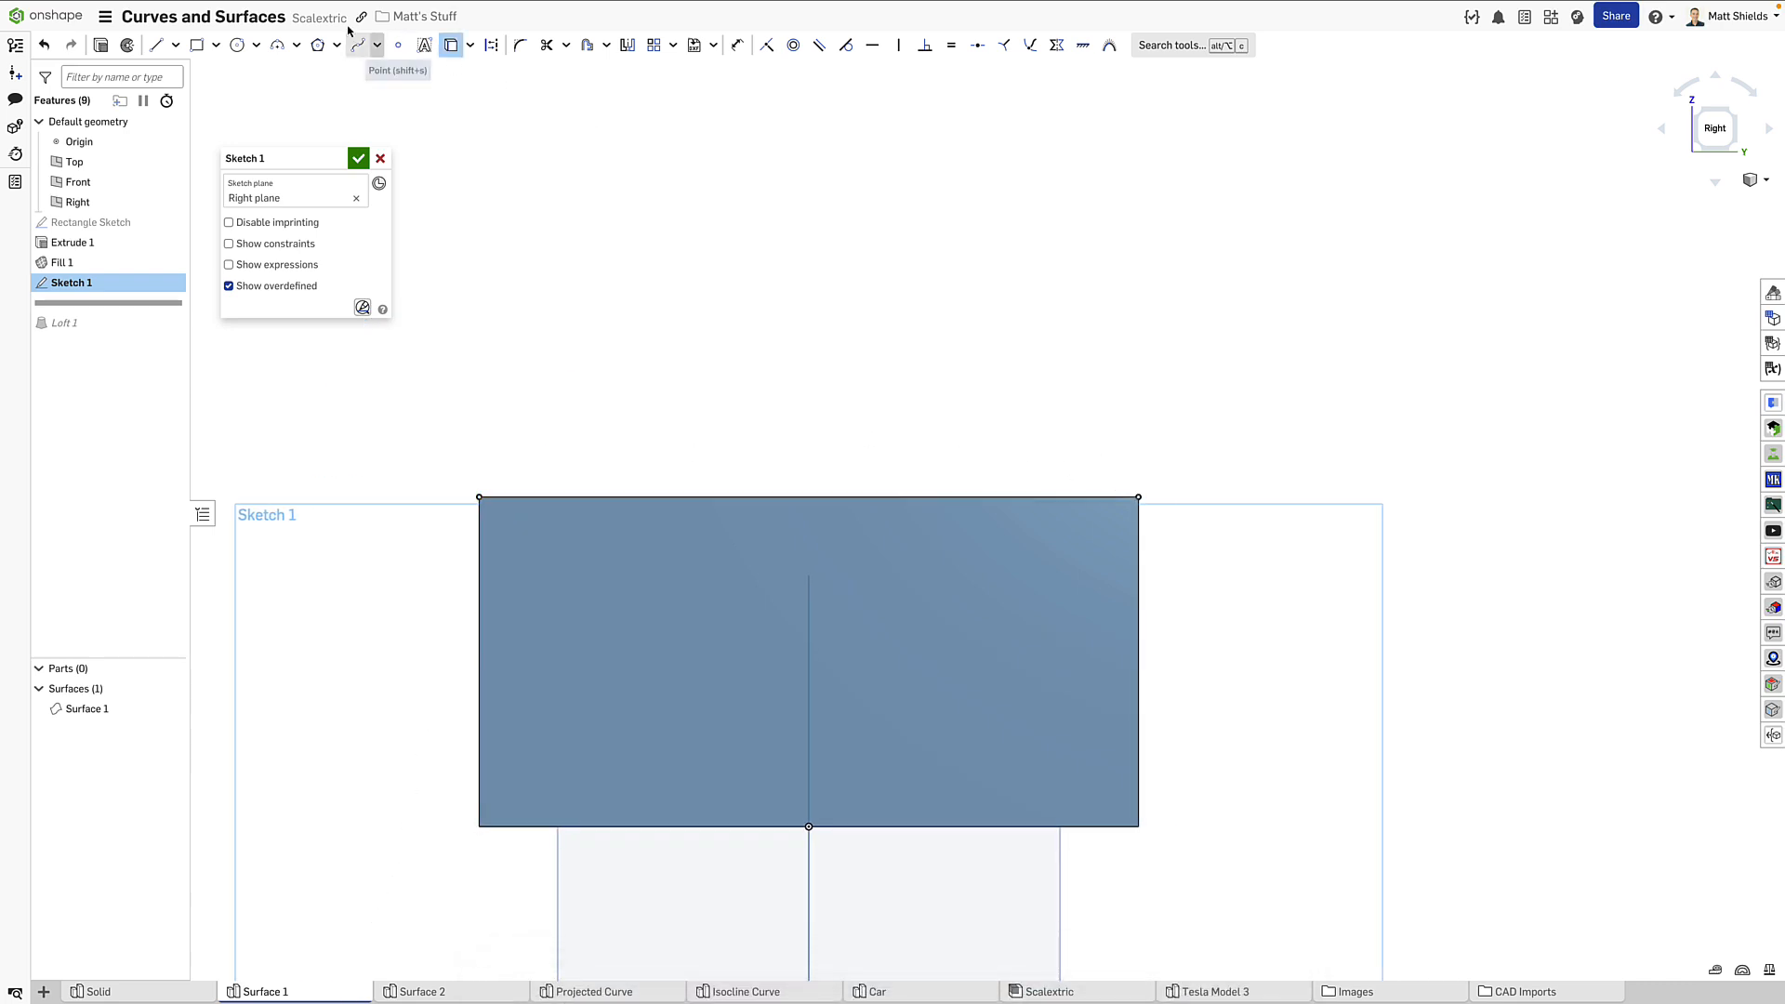
pyautogui.click(358, 44)
pyautogui.click(478, 496)
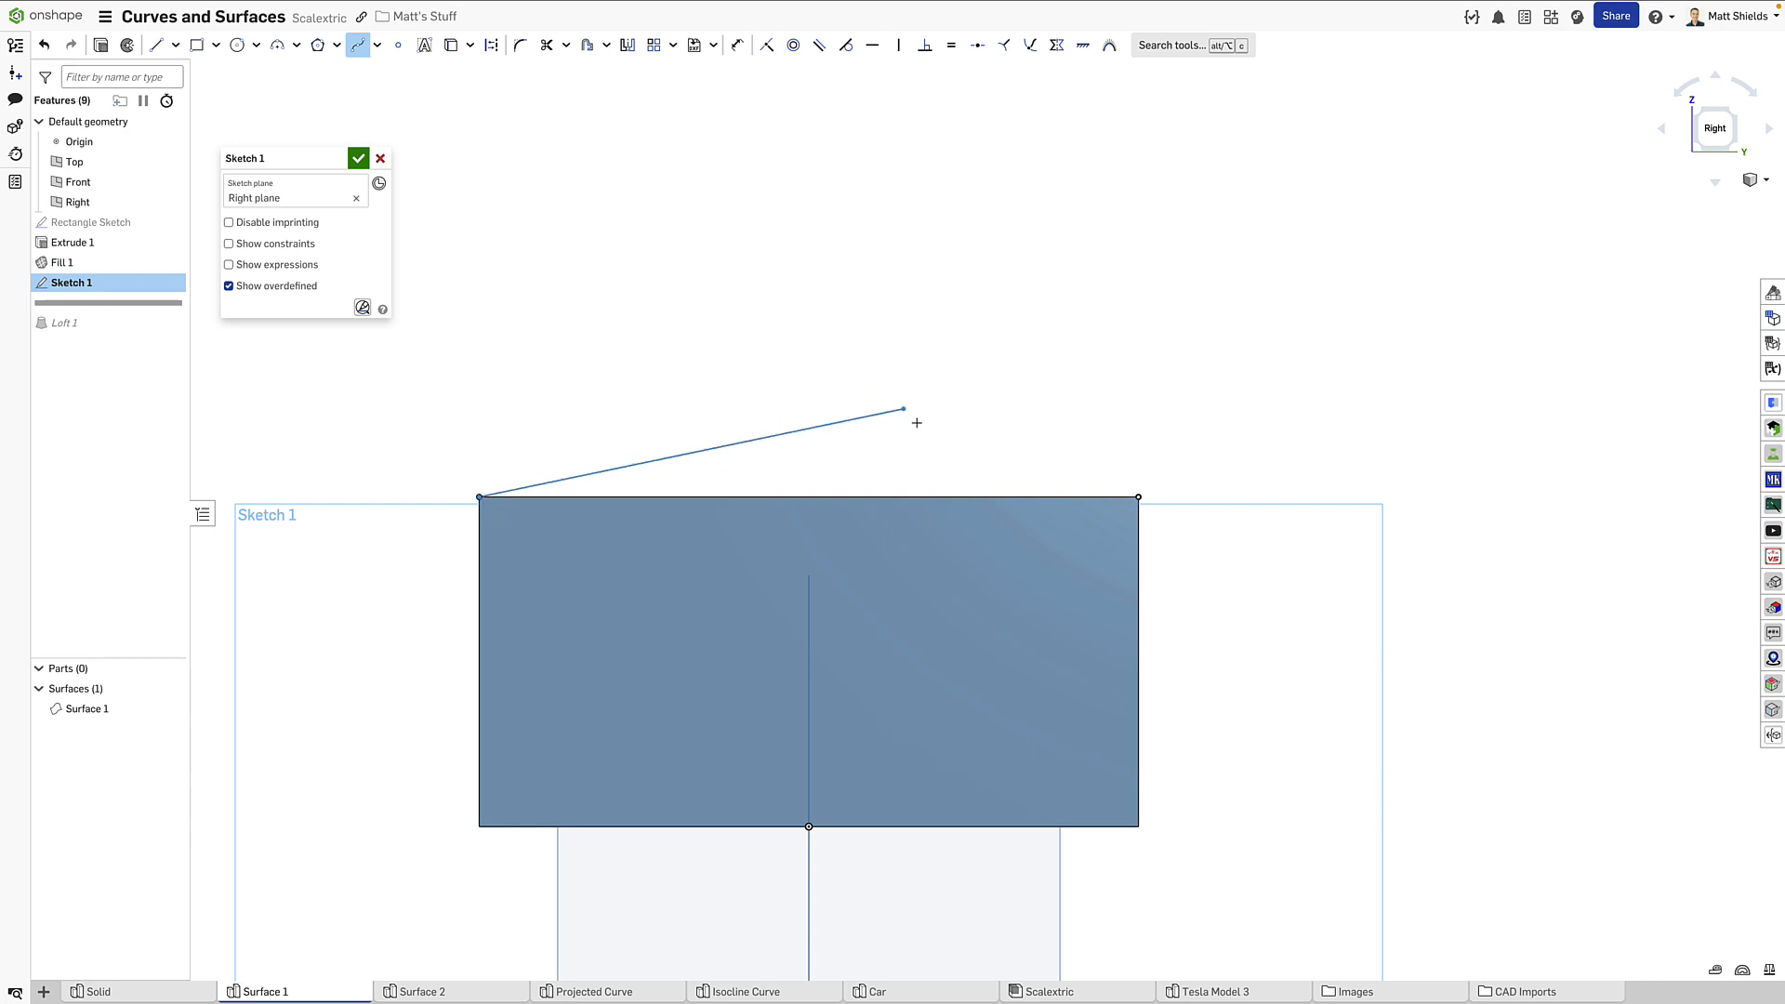
pyautogui.click(1138, 497)
pyautogui.press('Escape')
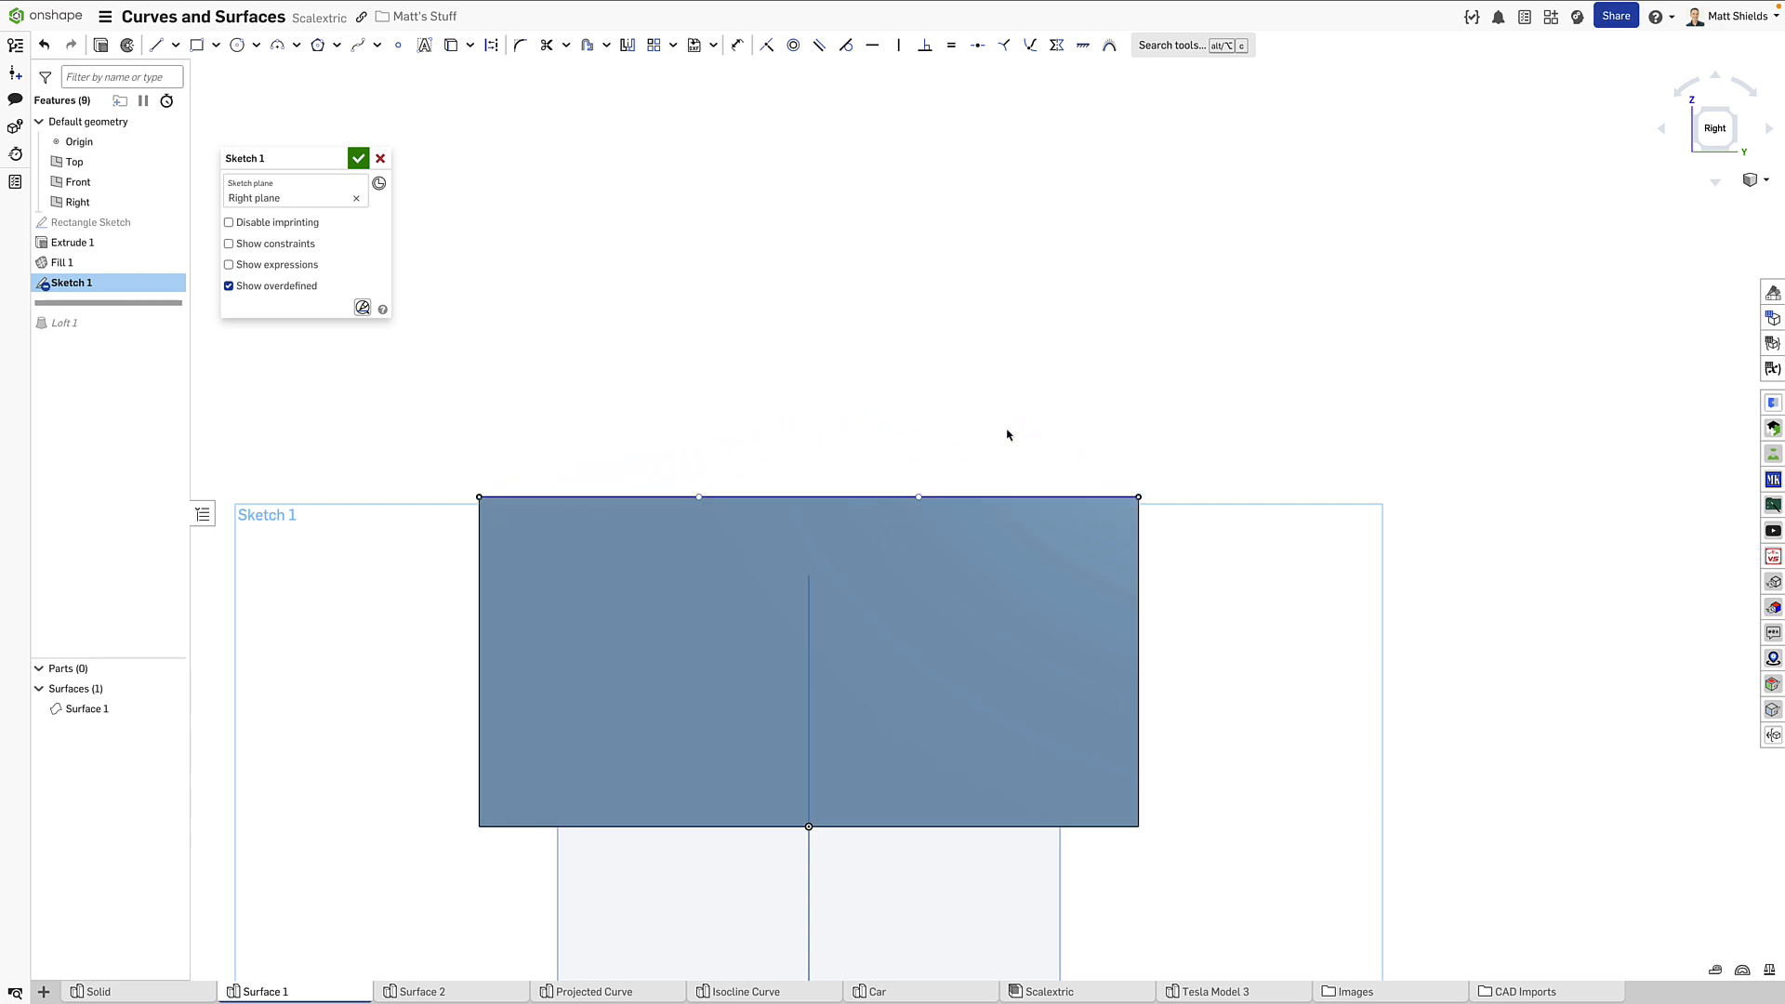
# Step: Shape the spline into an asymmetric arch above the box, highest toward its far end, and finish the sketch
pyautogui.moveTo(628, 444); pyautogui.dragTo(642, 427)
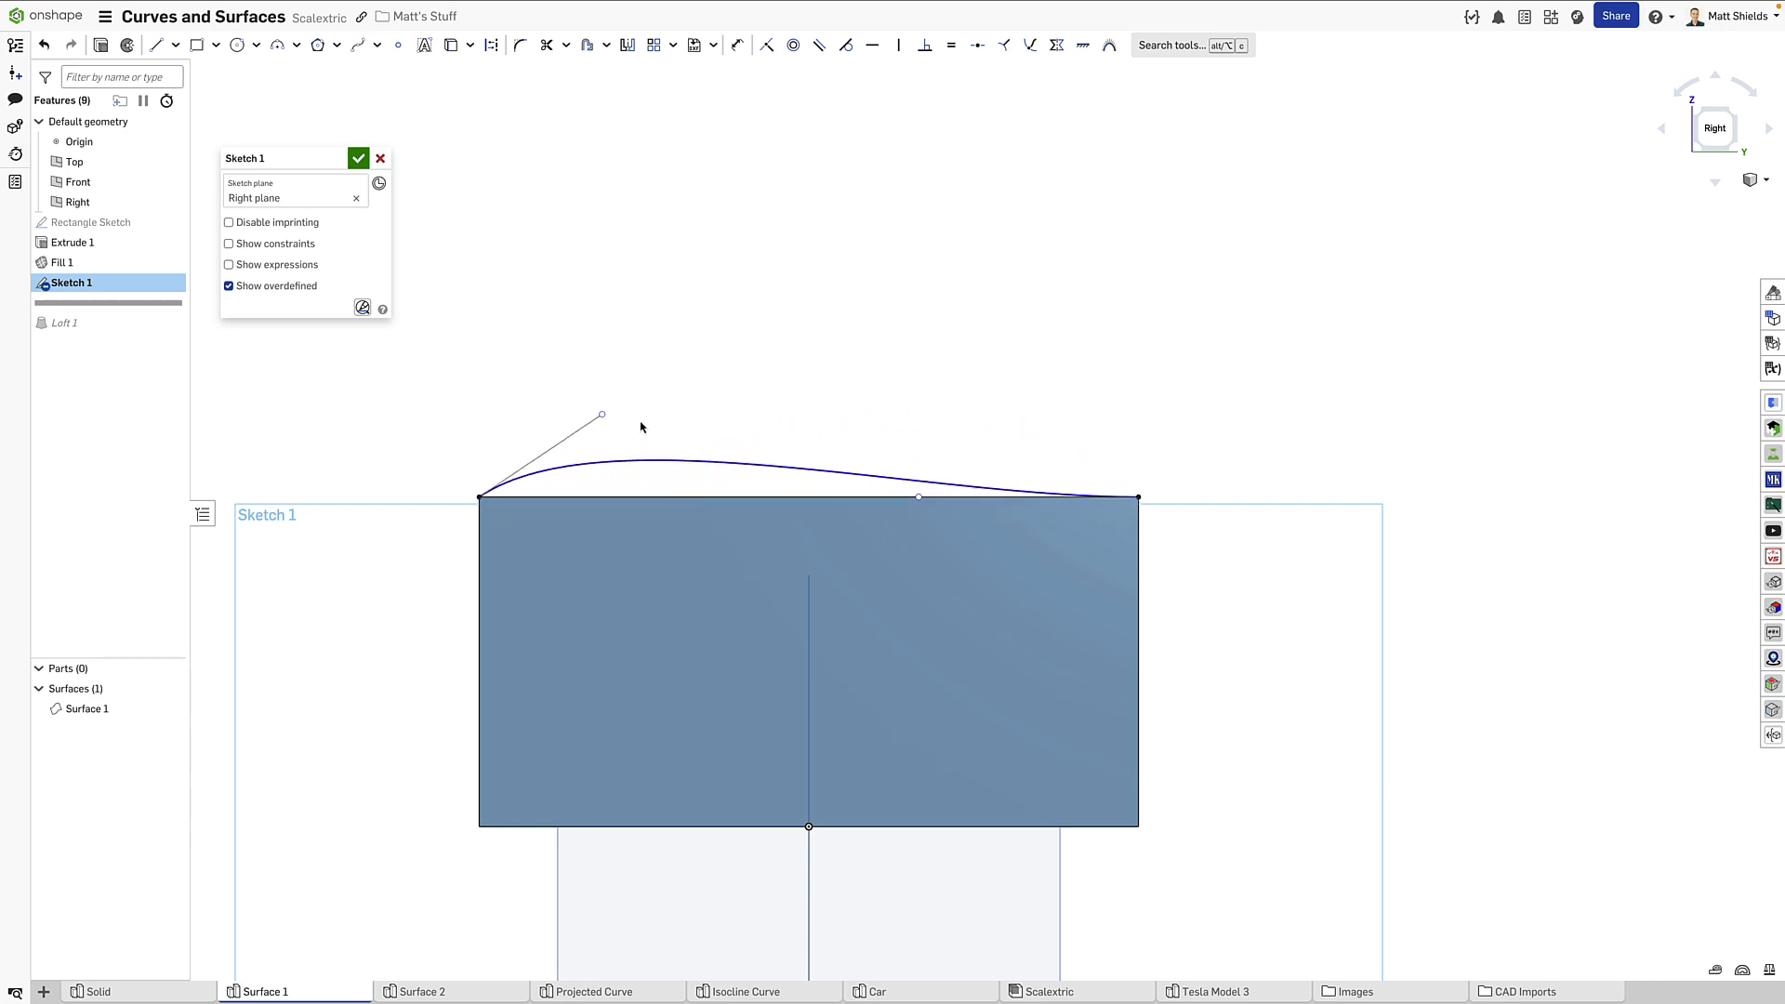
pyautogui.moveTo(919, 497); pyautogui.dragTo(1046, 252)
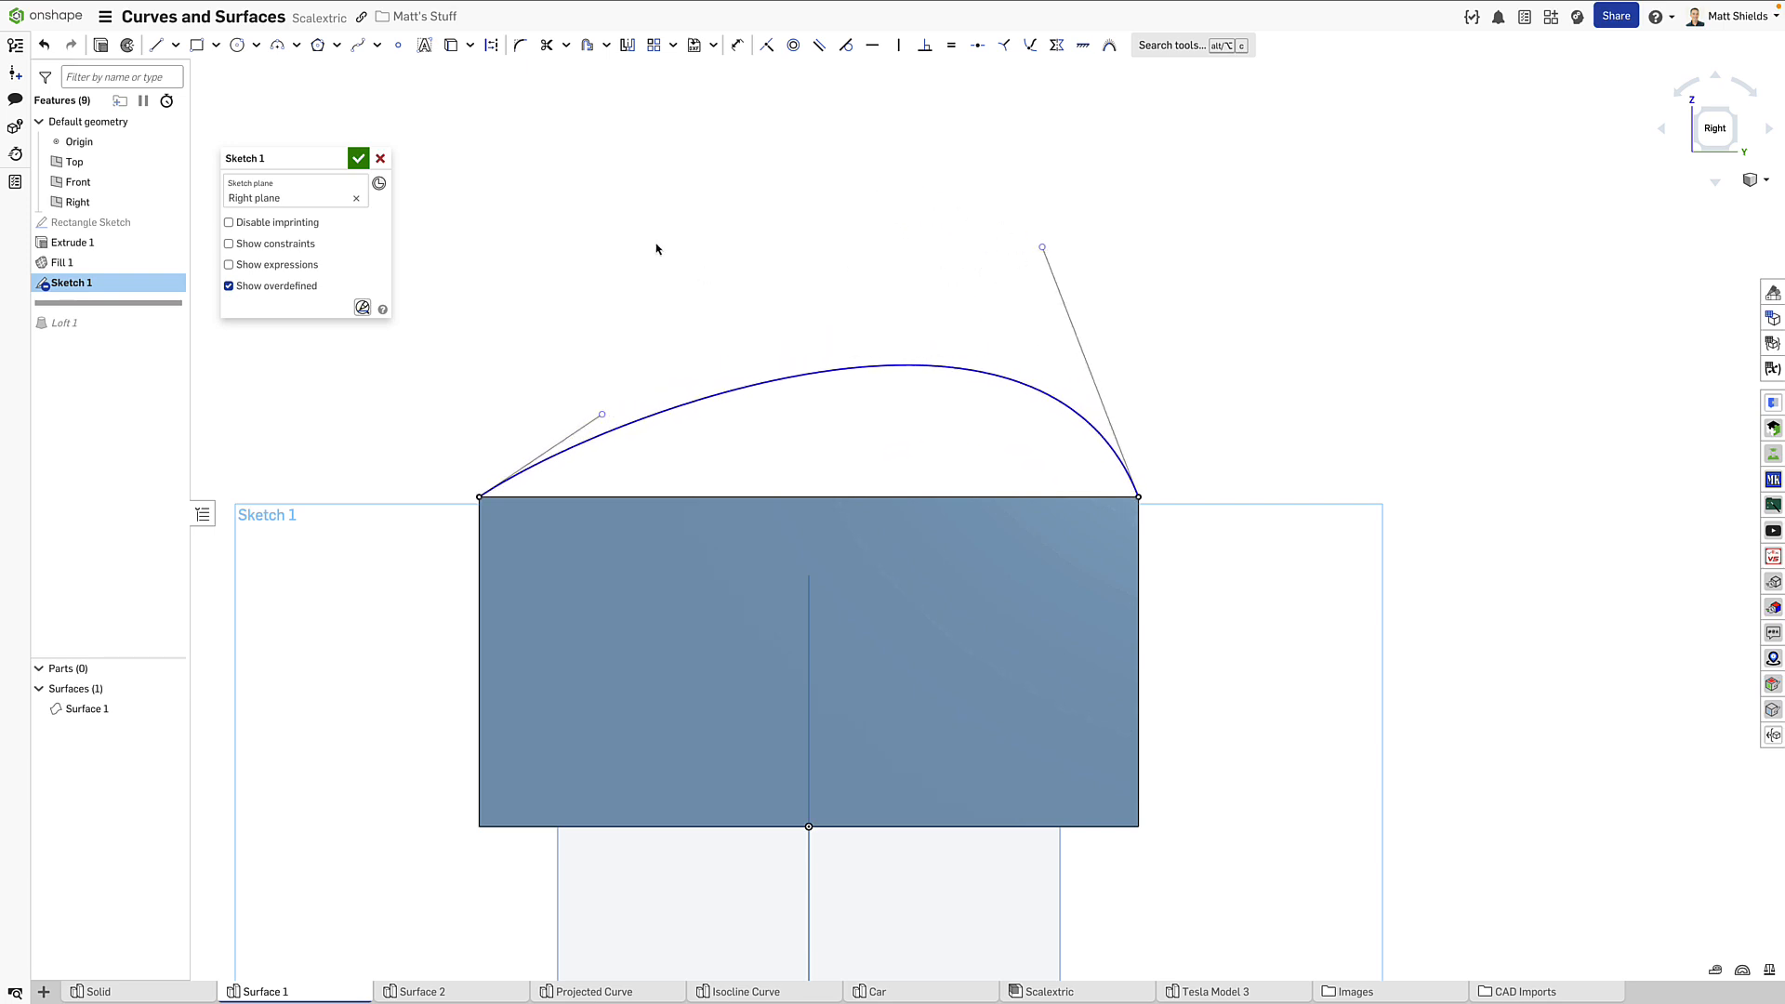
pyautogui.click(368, 167)
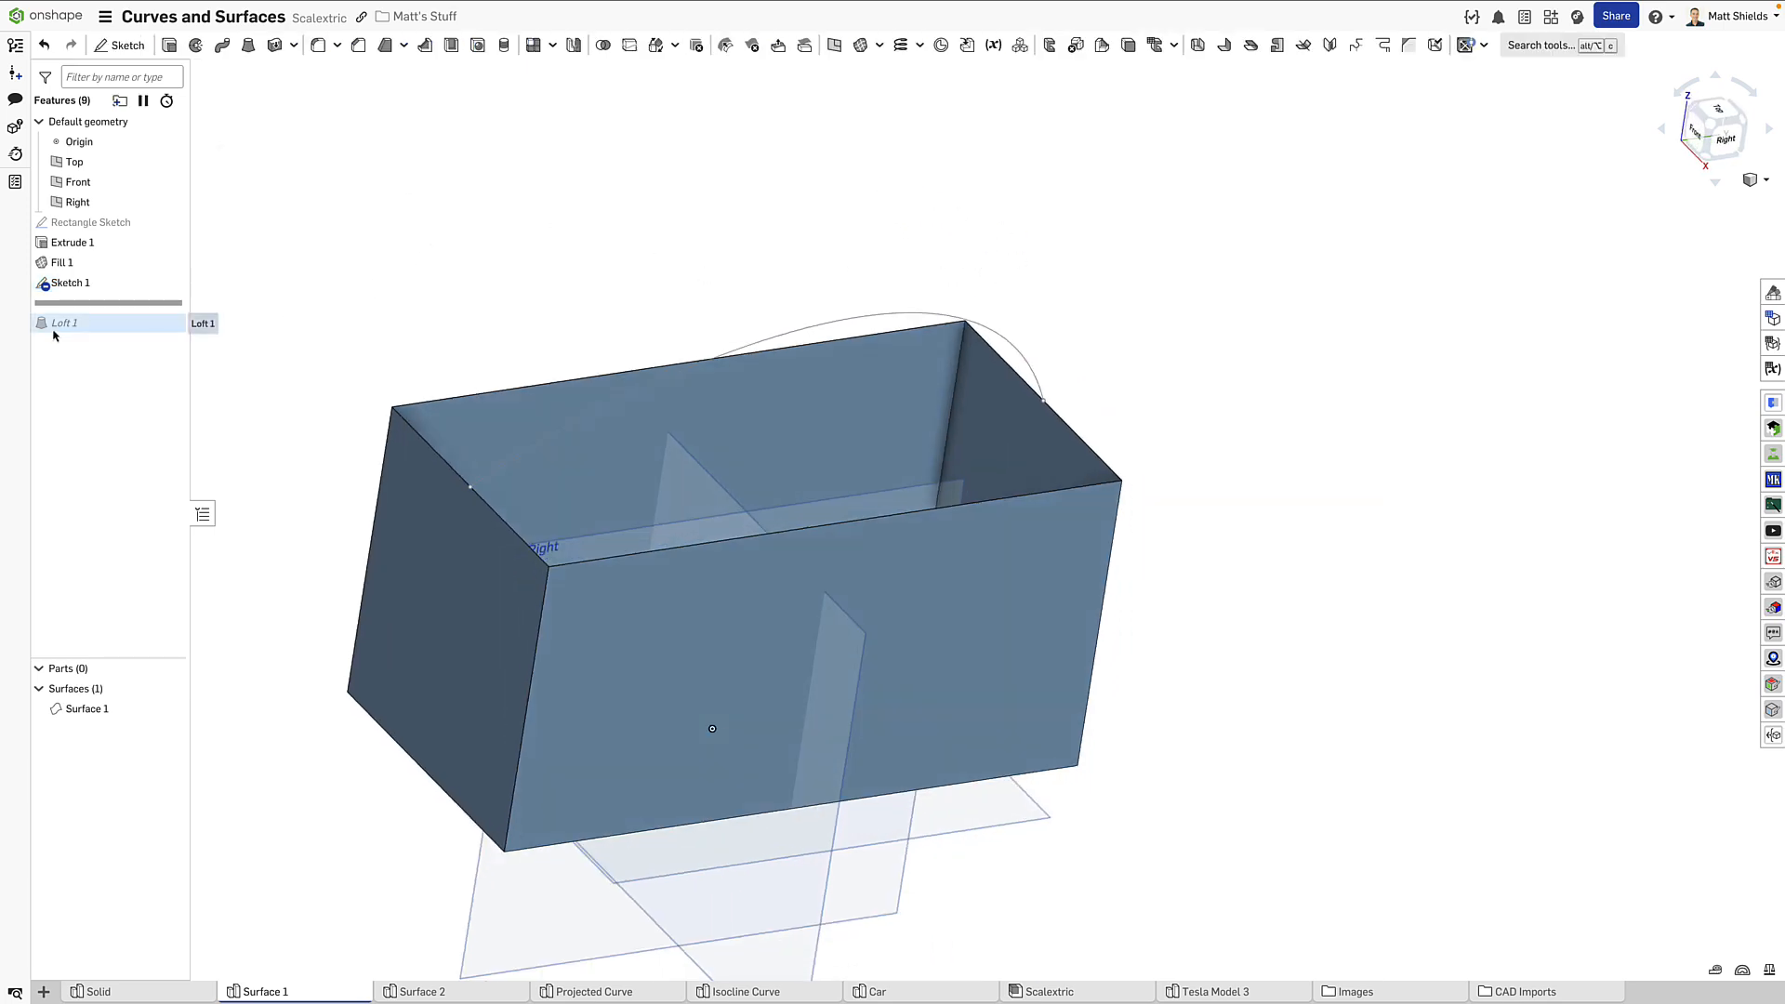
# Step: Roll forward past Loft 1, add the arched sketch curve as its guide, and hide the default planes
pyautogui.moveTo(78, 305); pyautogui.dragTo(112, 359)
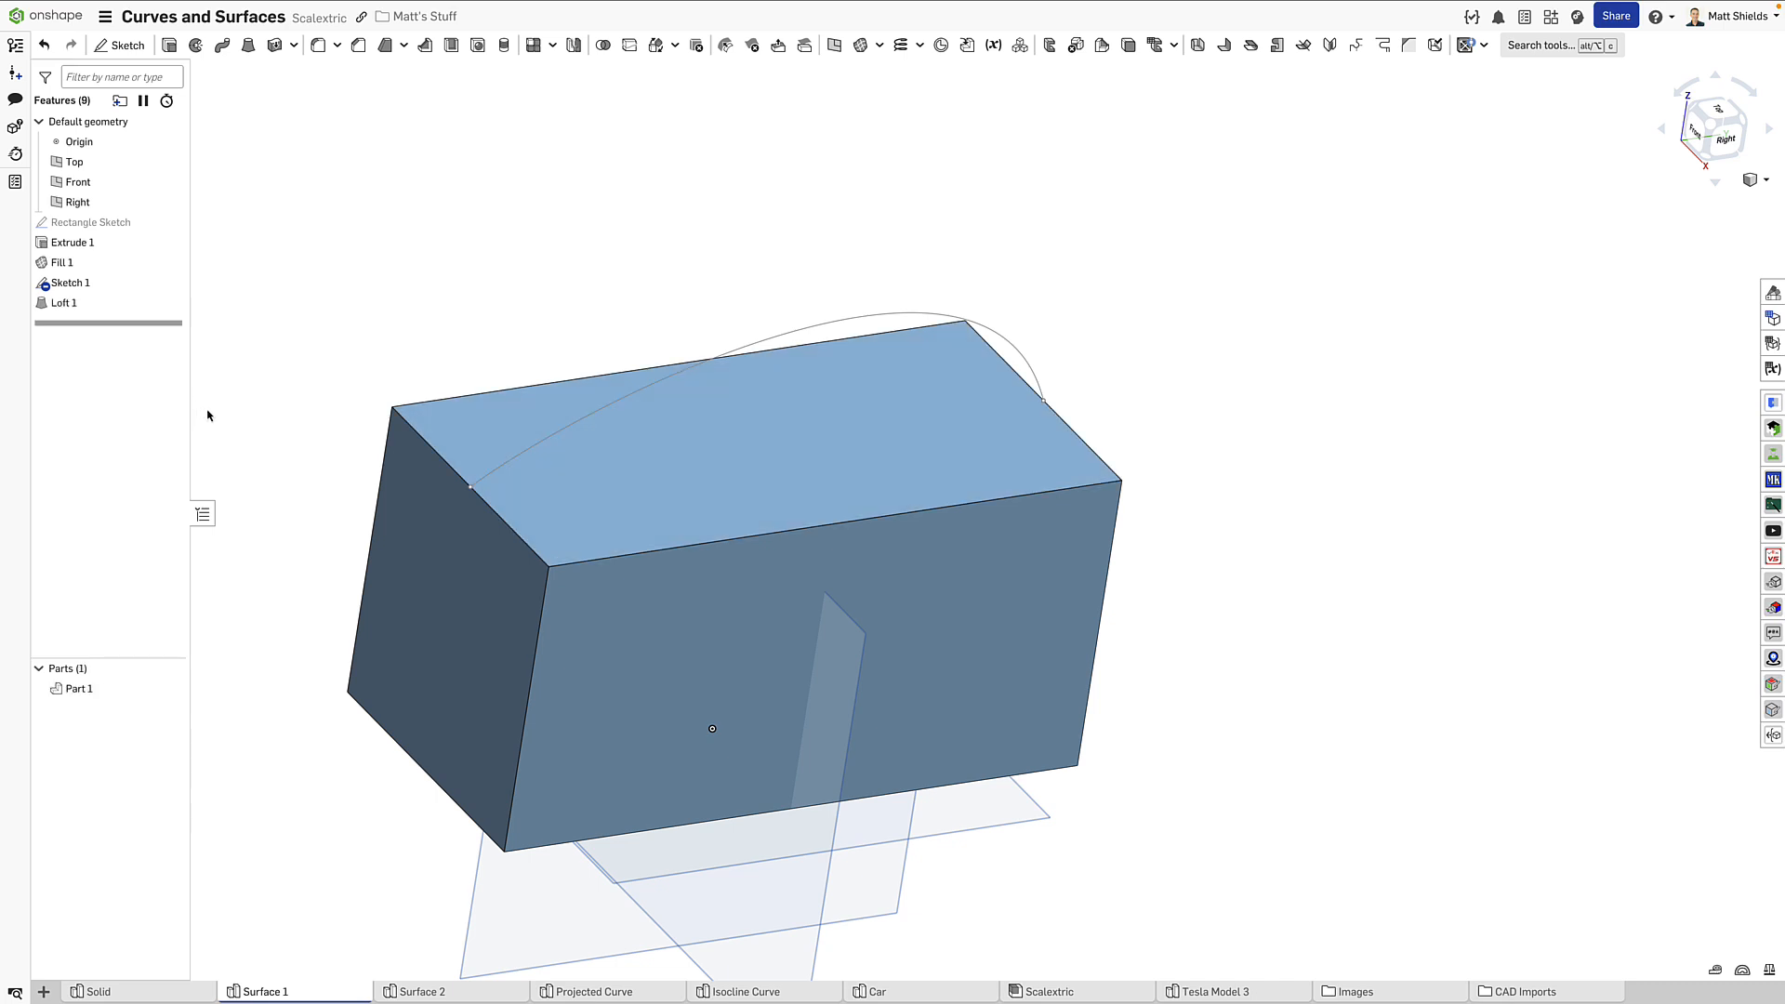
pyautogui.moveTo(422, 347); pyautogui.dragTo(418, 335, button='right')
pyautogui.doubleClick(59, 303)
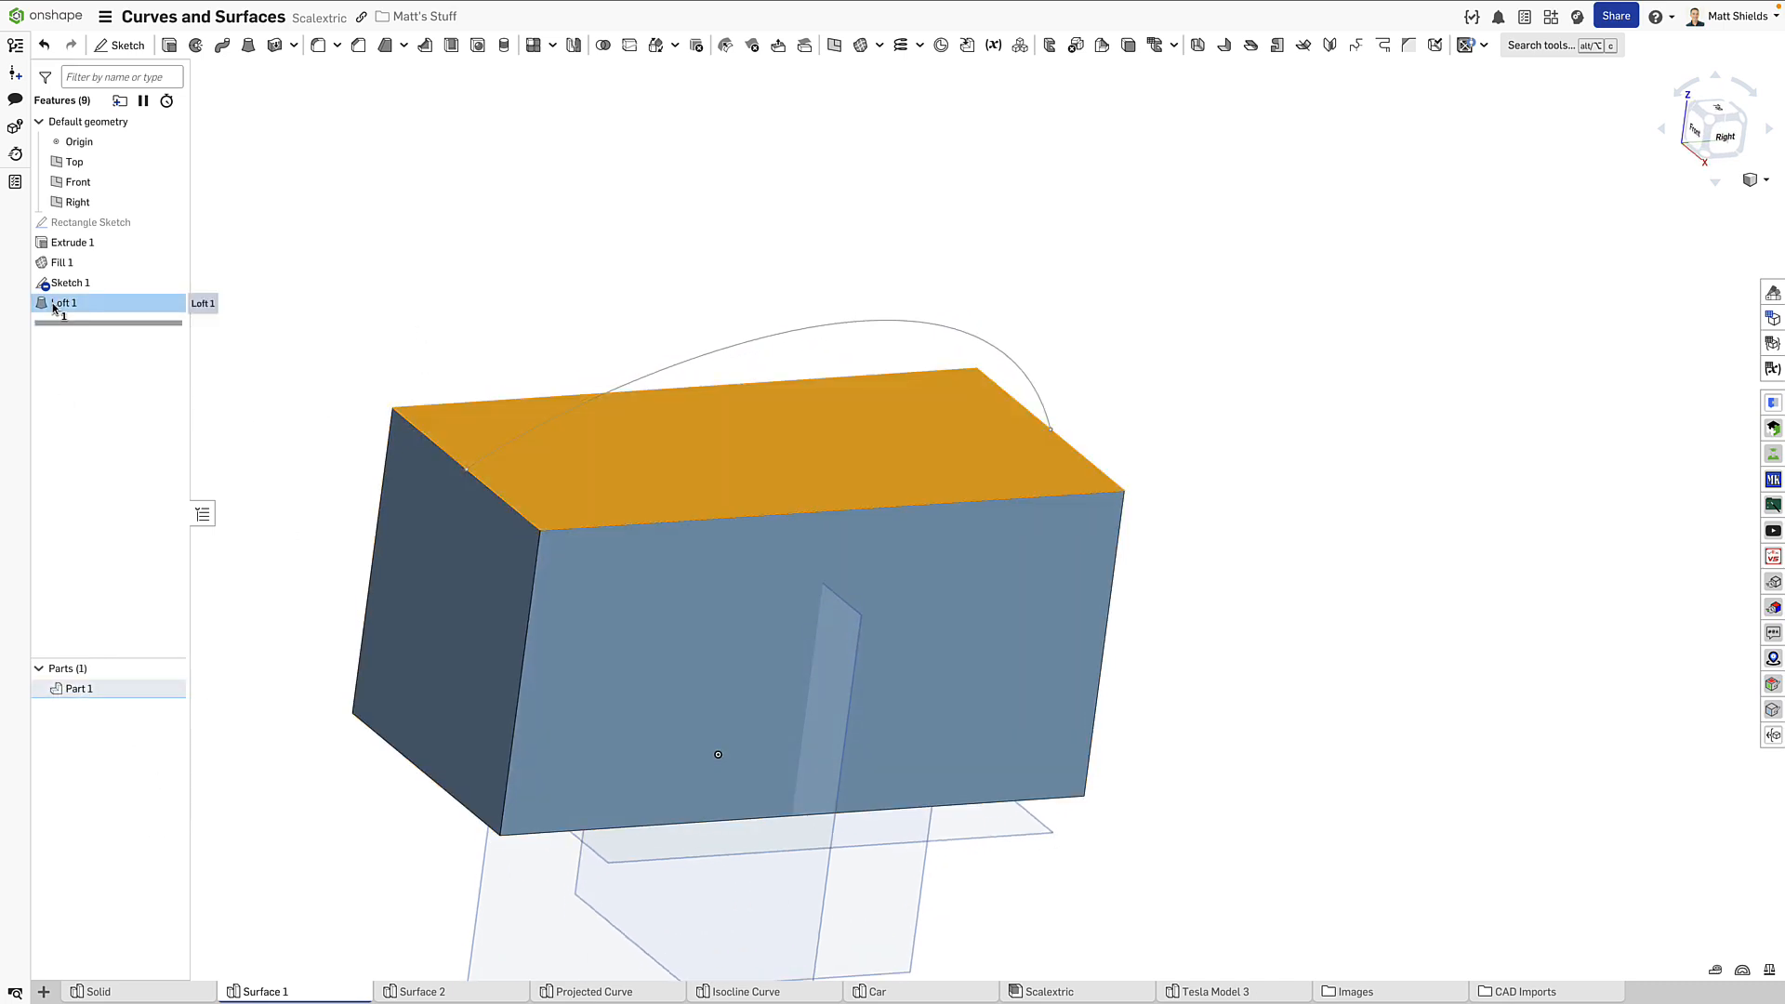
pyautogui.click(228, 410)
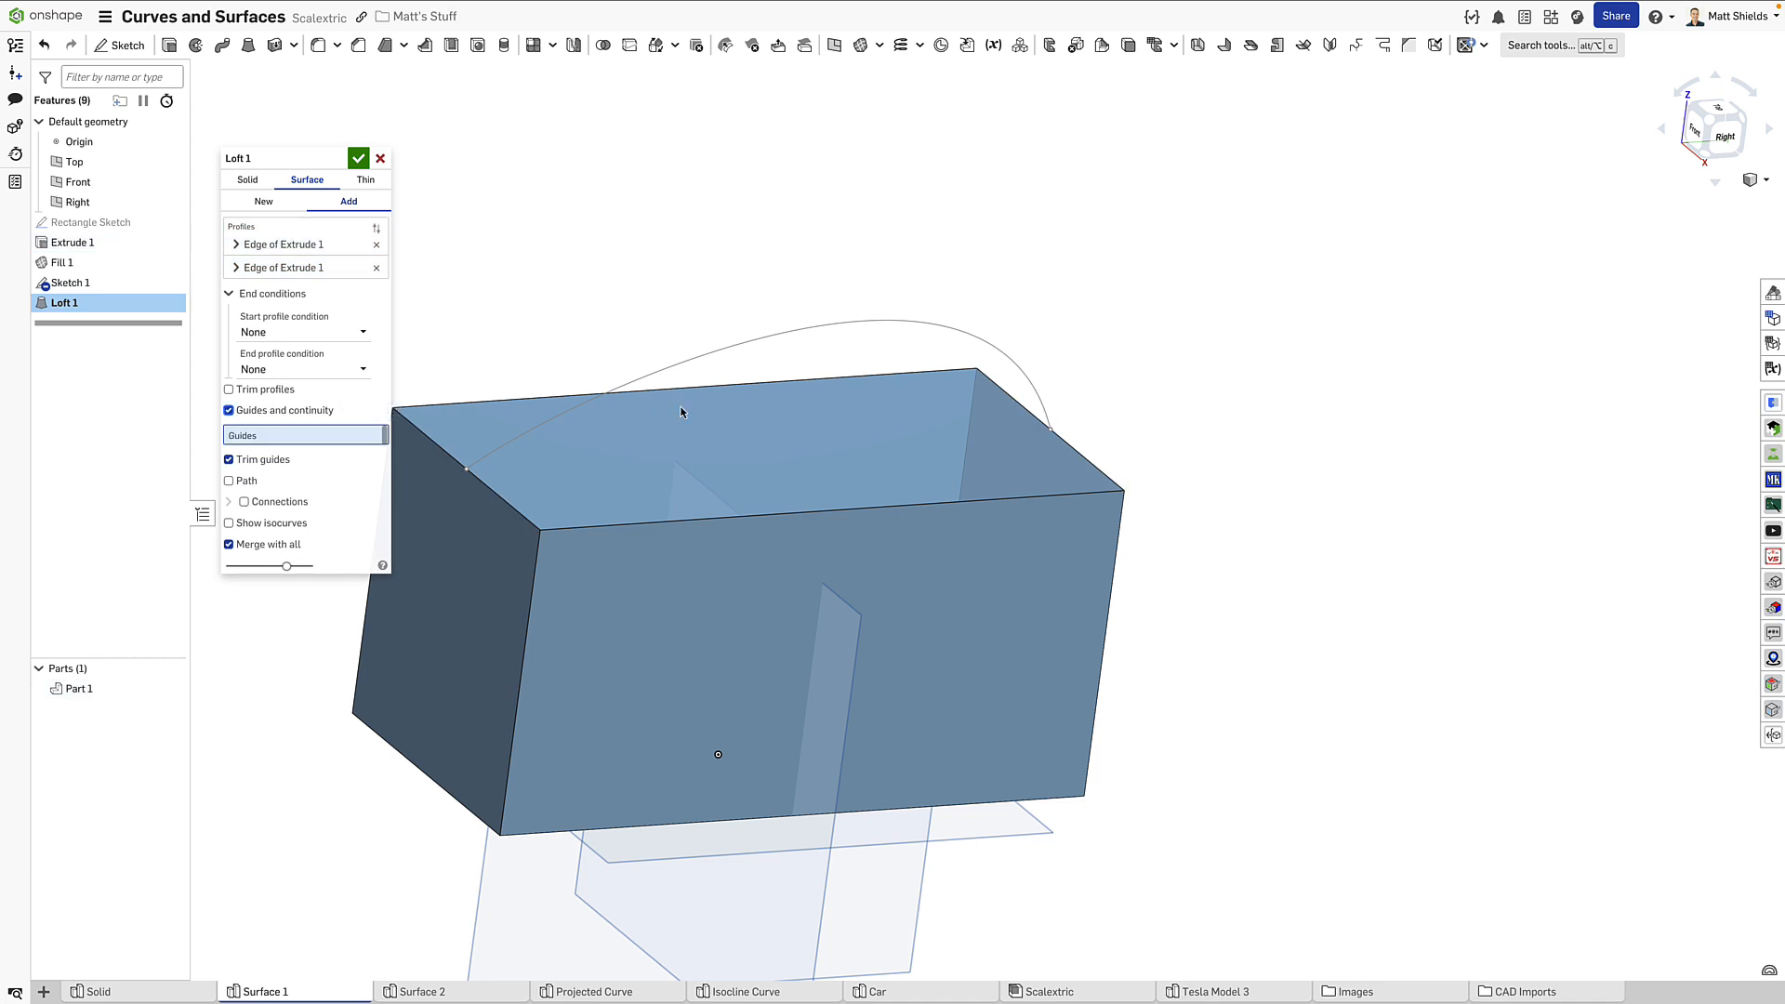
pyautogui.click(687, 369)
pyautogui.click(365, 163)
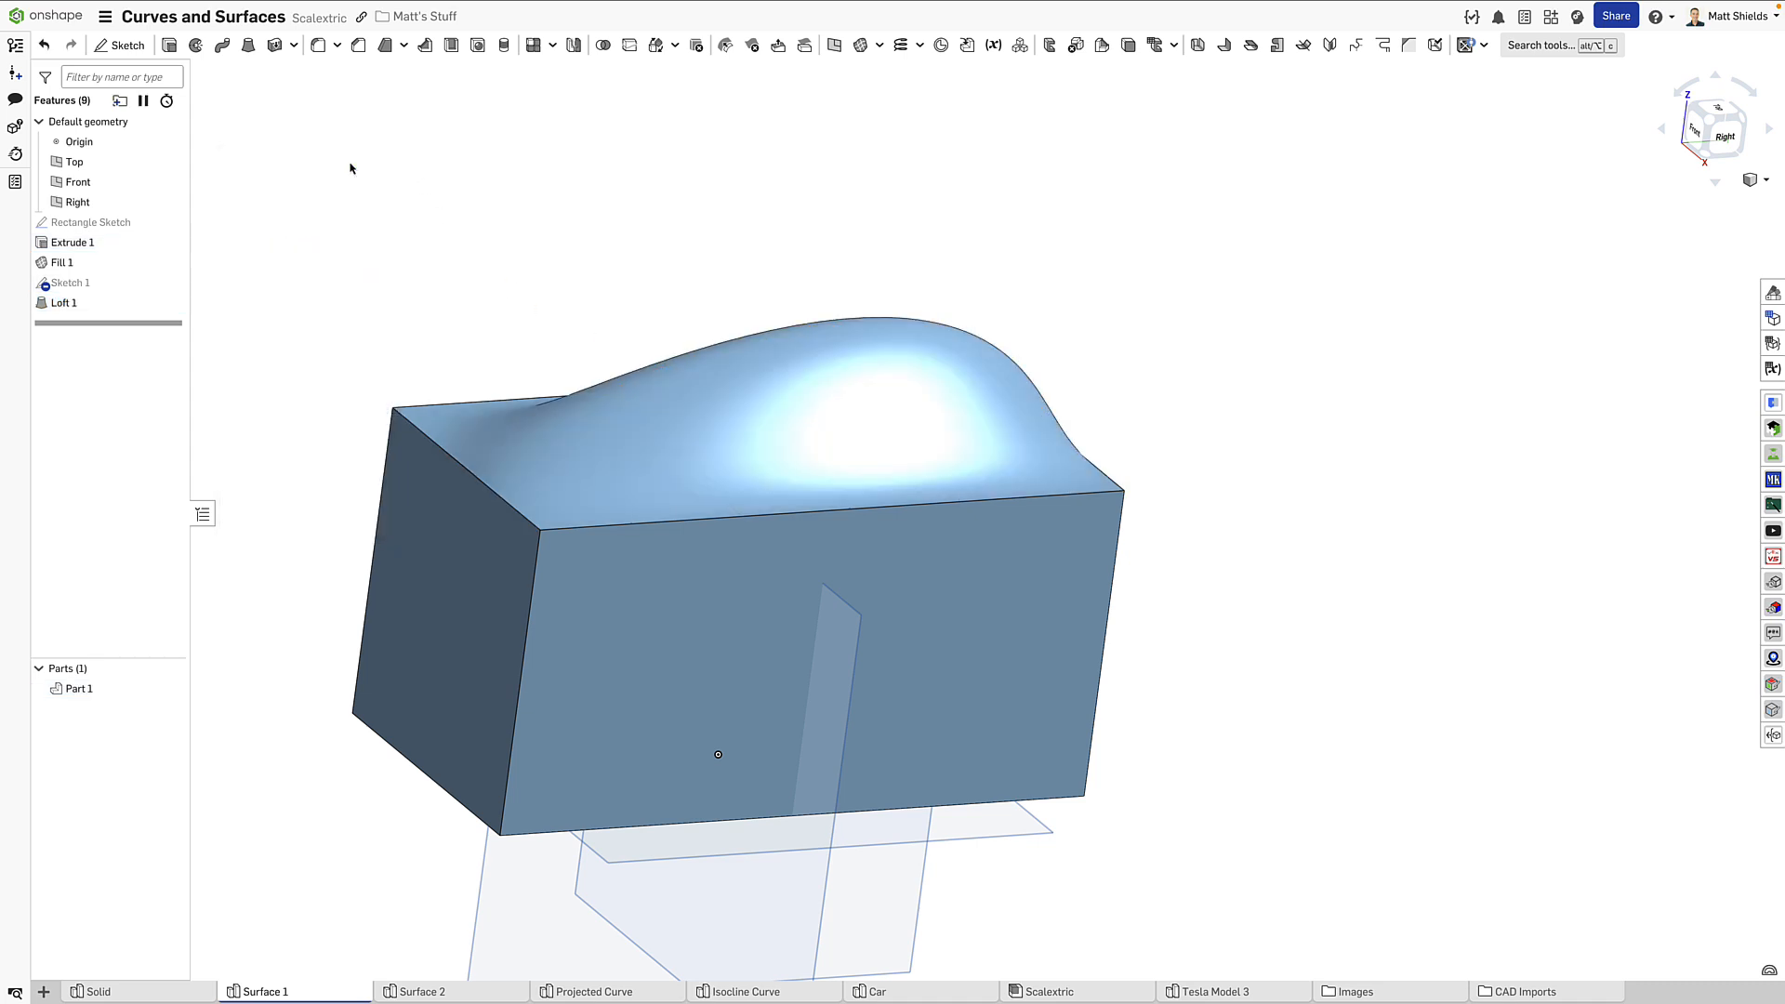
pyautogui.moveTo(247, 336); pyautogui.dragTo(270, 410, button='right')
pyautogui.press('p')
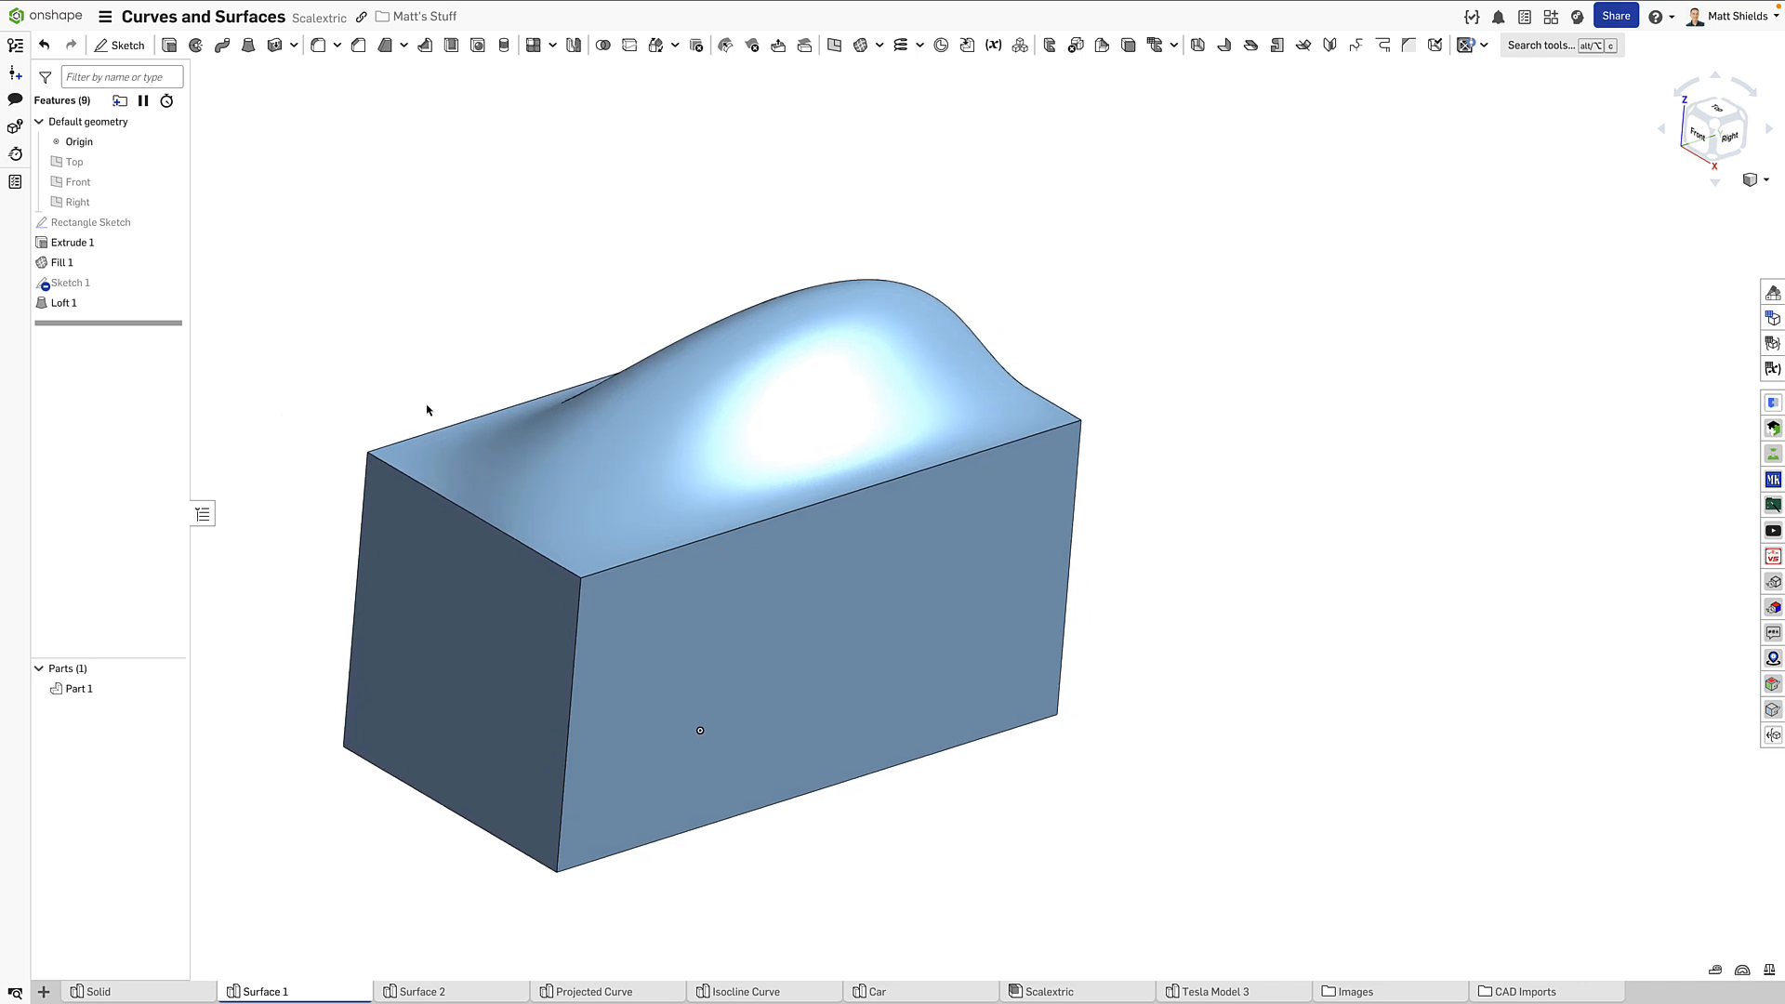
# Step: Examine the domed box from around its front corner, highlighting the whole part and its curved top face
pyautogui.moveTo(427, 406); pyautogui.dragTo(337, 377, button='right')
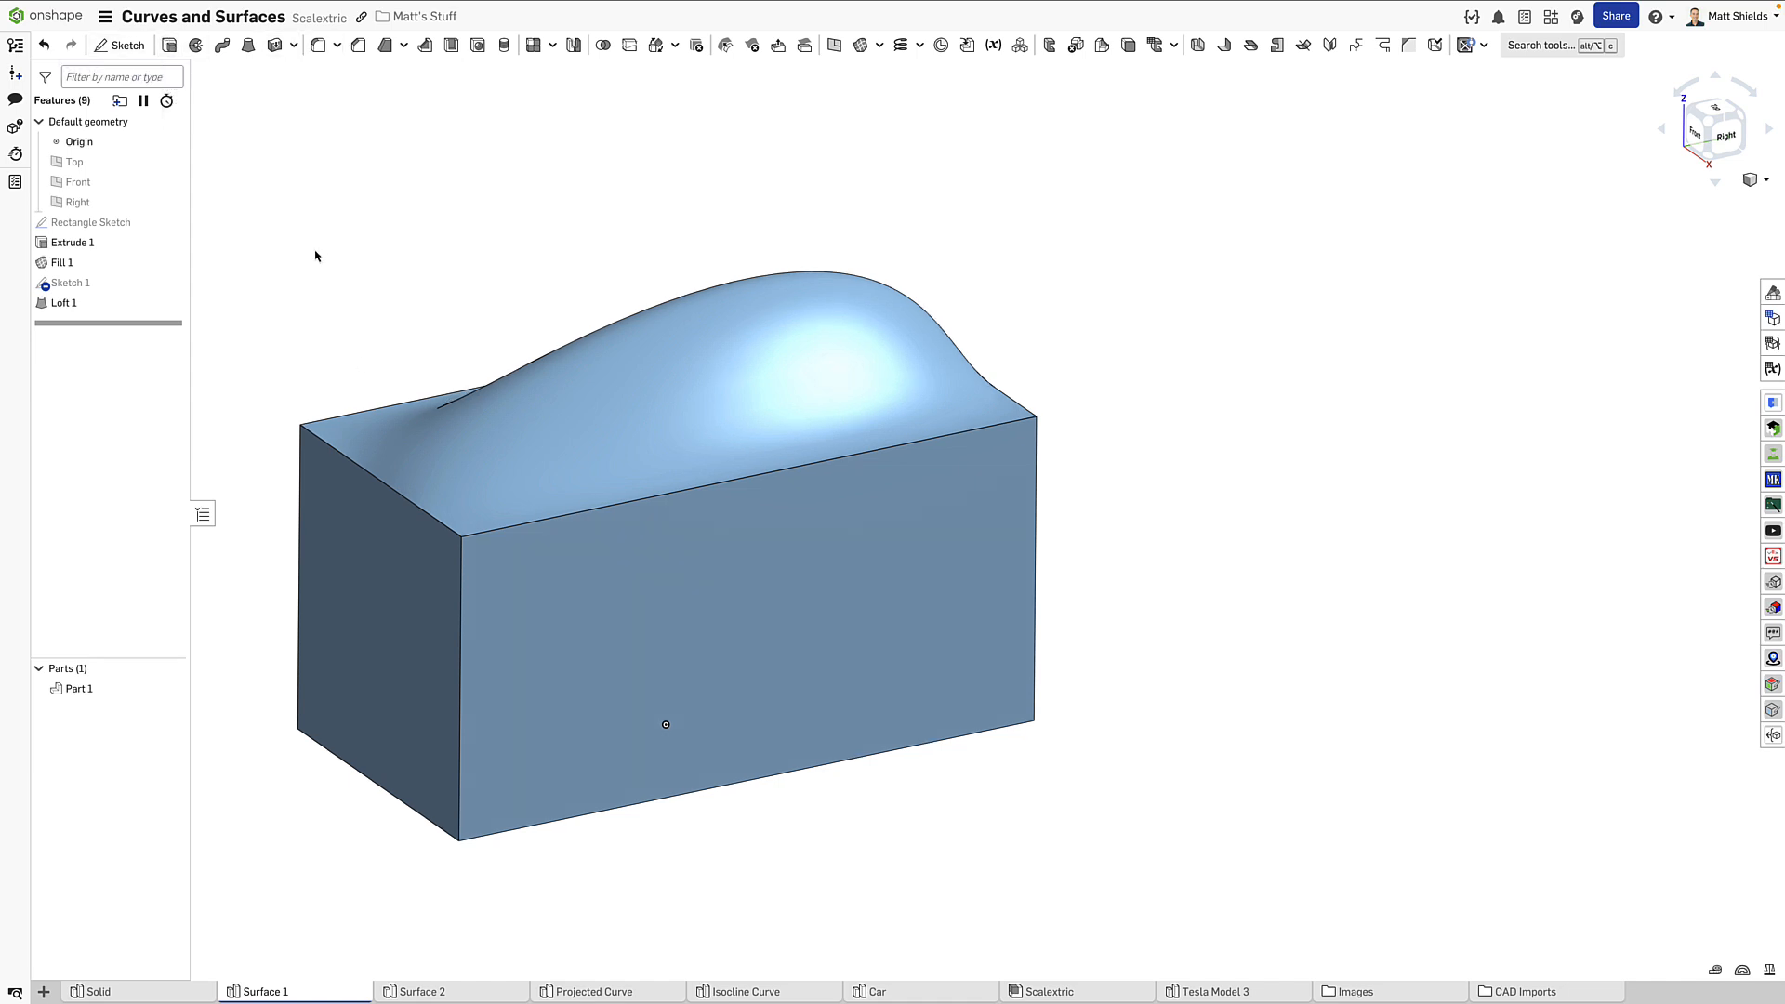
pyautogui.moveTo(423, 291); pyautogui.dragTo(386, 236, button='right')
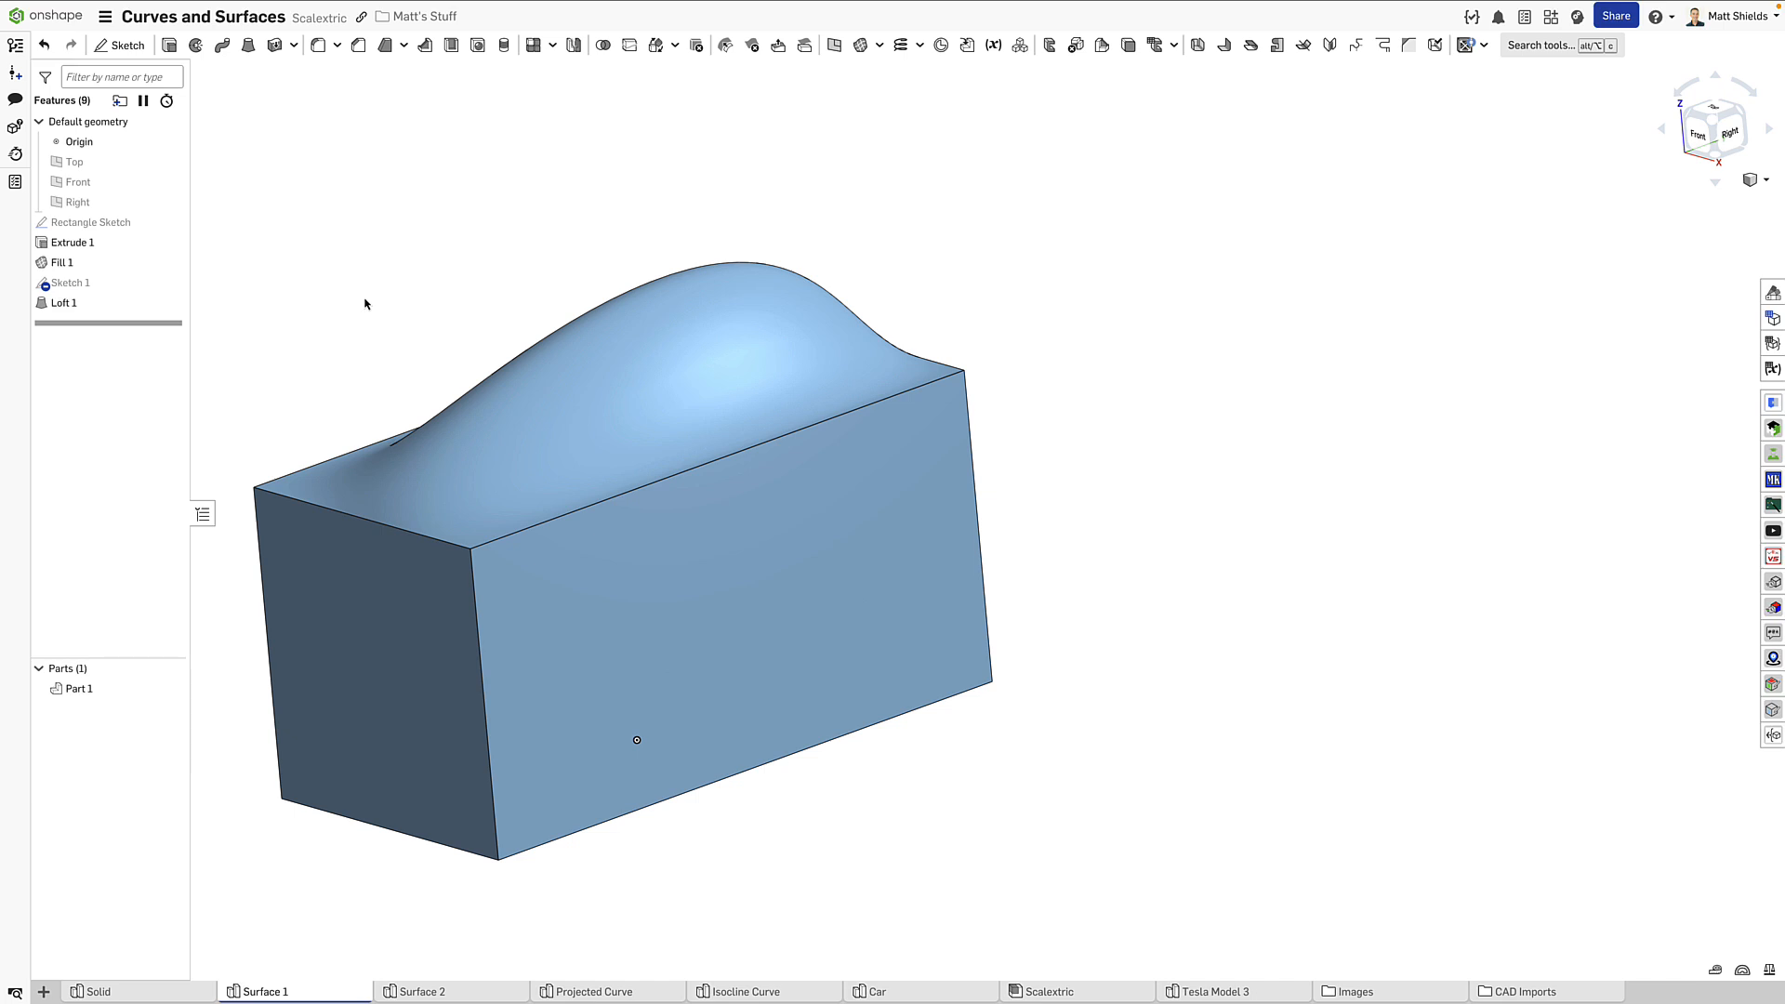
pyautogui.click(57, 695)
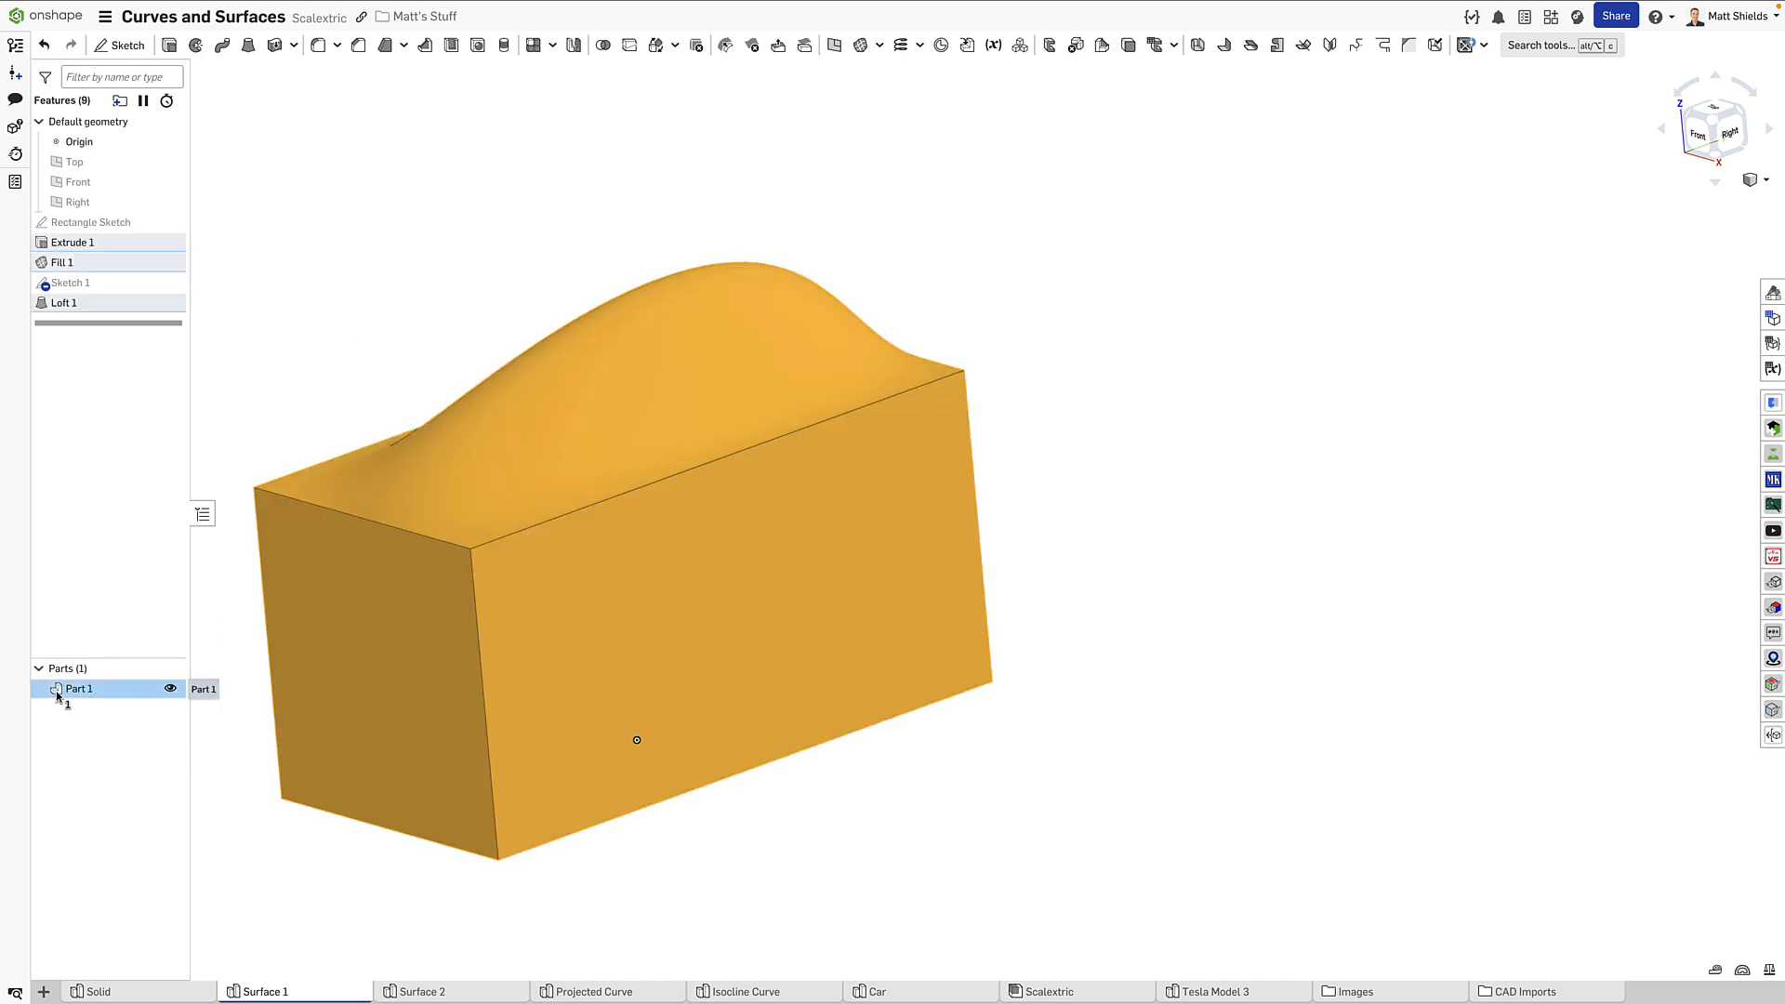
pyautogui.click(326, 328)
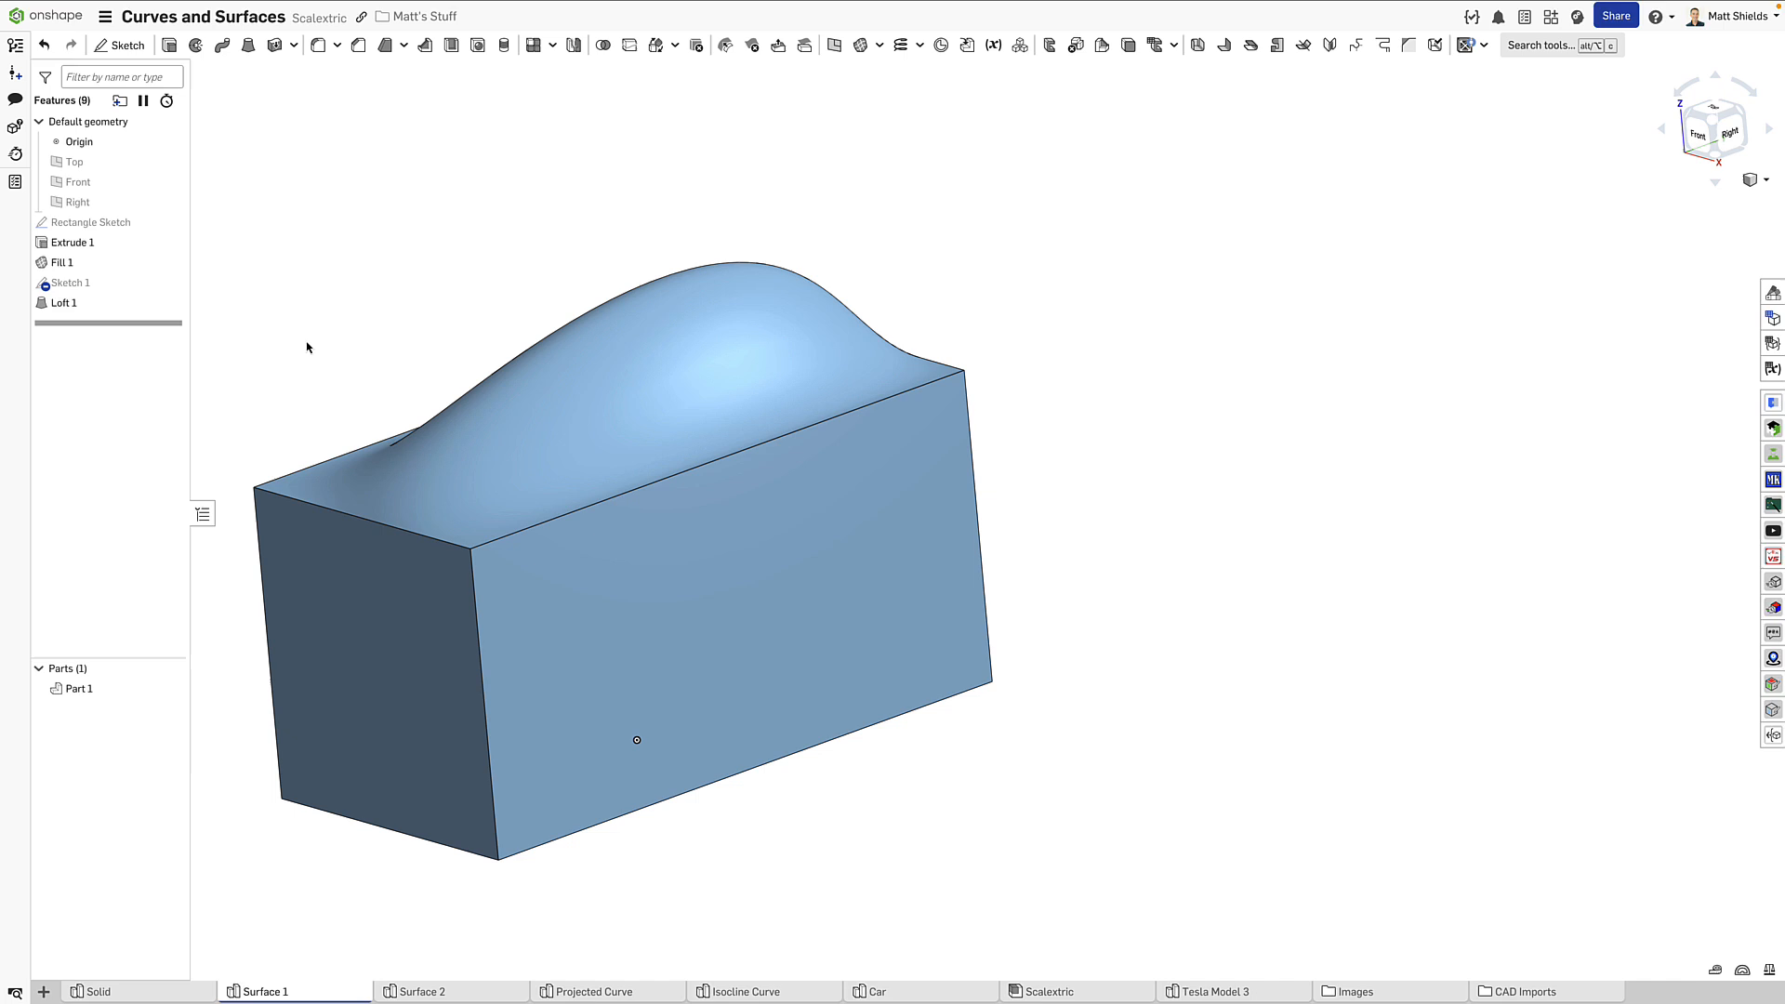
pyautogui.click(644, 404)
pyautogui.moveTo(438, 259)
pyautogui.mouseDown(button='right')
pyautogui.moveTo(466, 298)
pyautogui.moveTo(438, 239)
pyautogui.mouseUp(button='right')
pyautogui.click(434, 243)
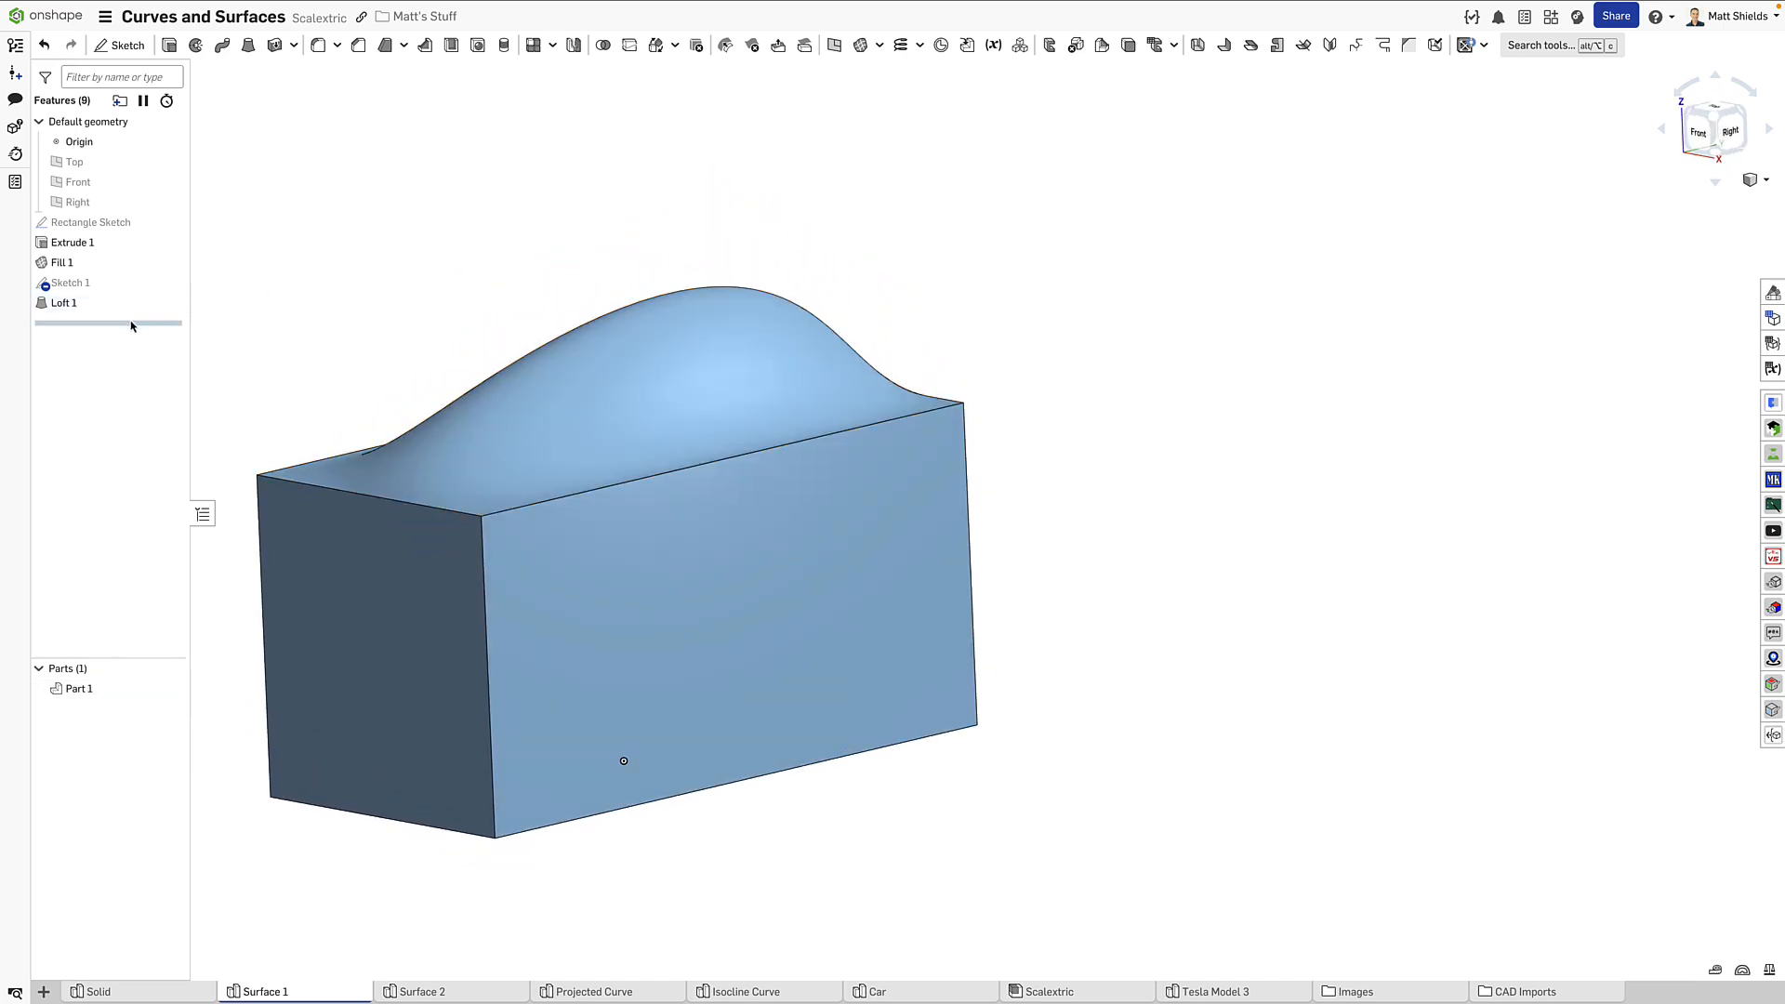
# Step: Roll the model back to just after Extrude 1 and thicken the open surface box by 5 mm as a new part
pyautogui.moveTo(131, 324); pyautogui.dragTo(137, 260)
pyautogui.hotkey('shift', '7')
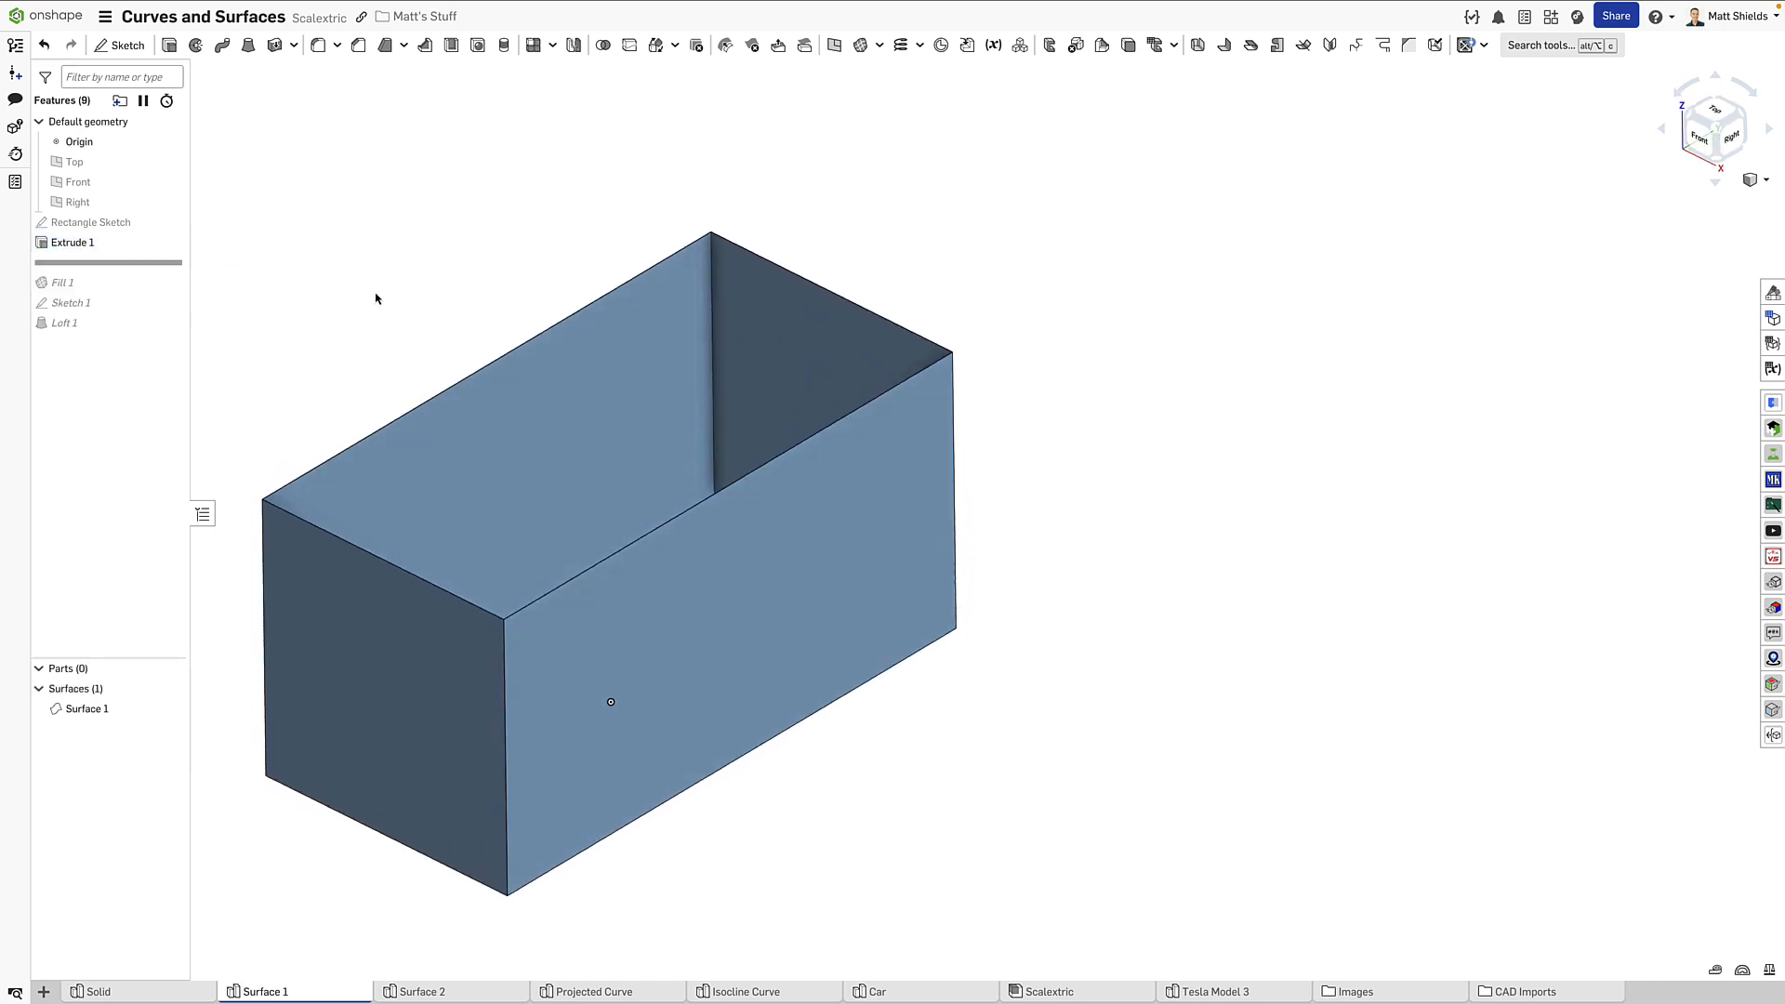
pyautogui.moveTo(375, 319); pyautogui.dragTo(471, 323, button='right')
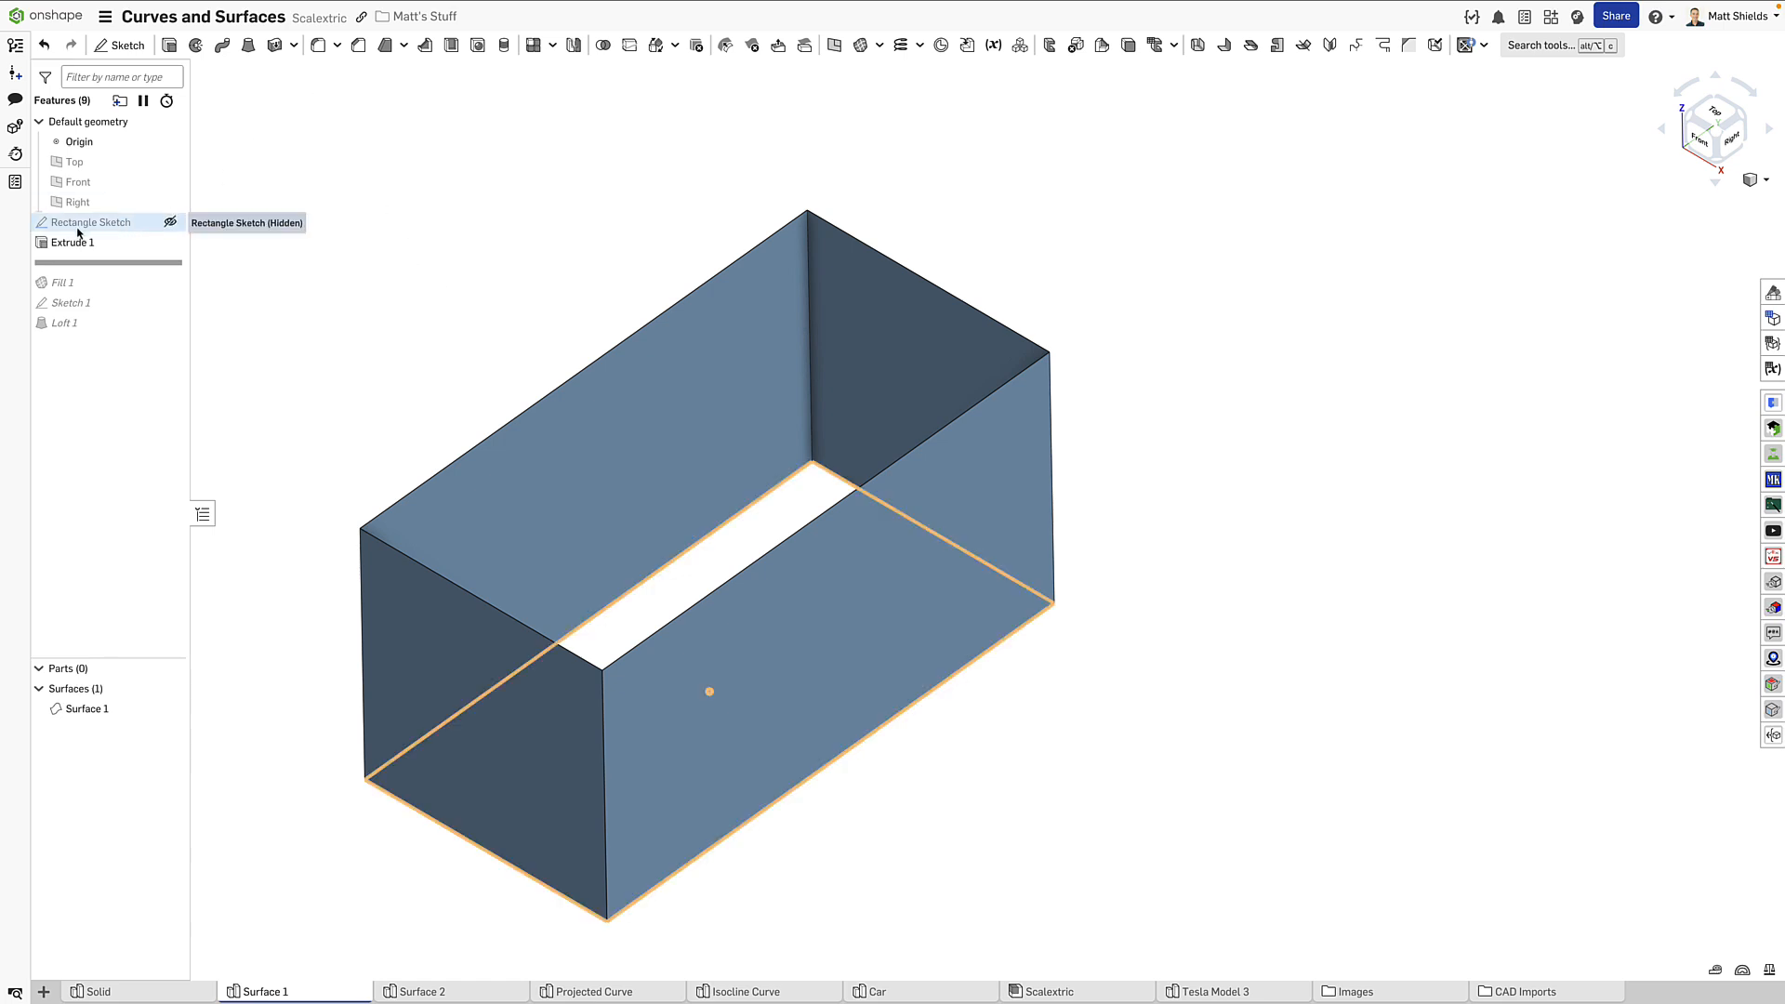
pyautogui.click(274, 44)
pyautogui.click(67, 720)
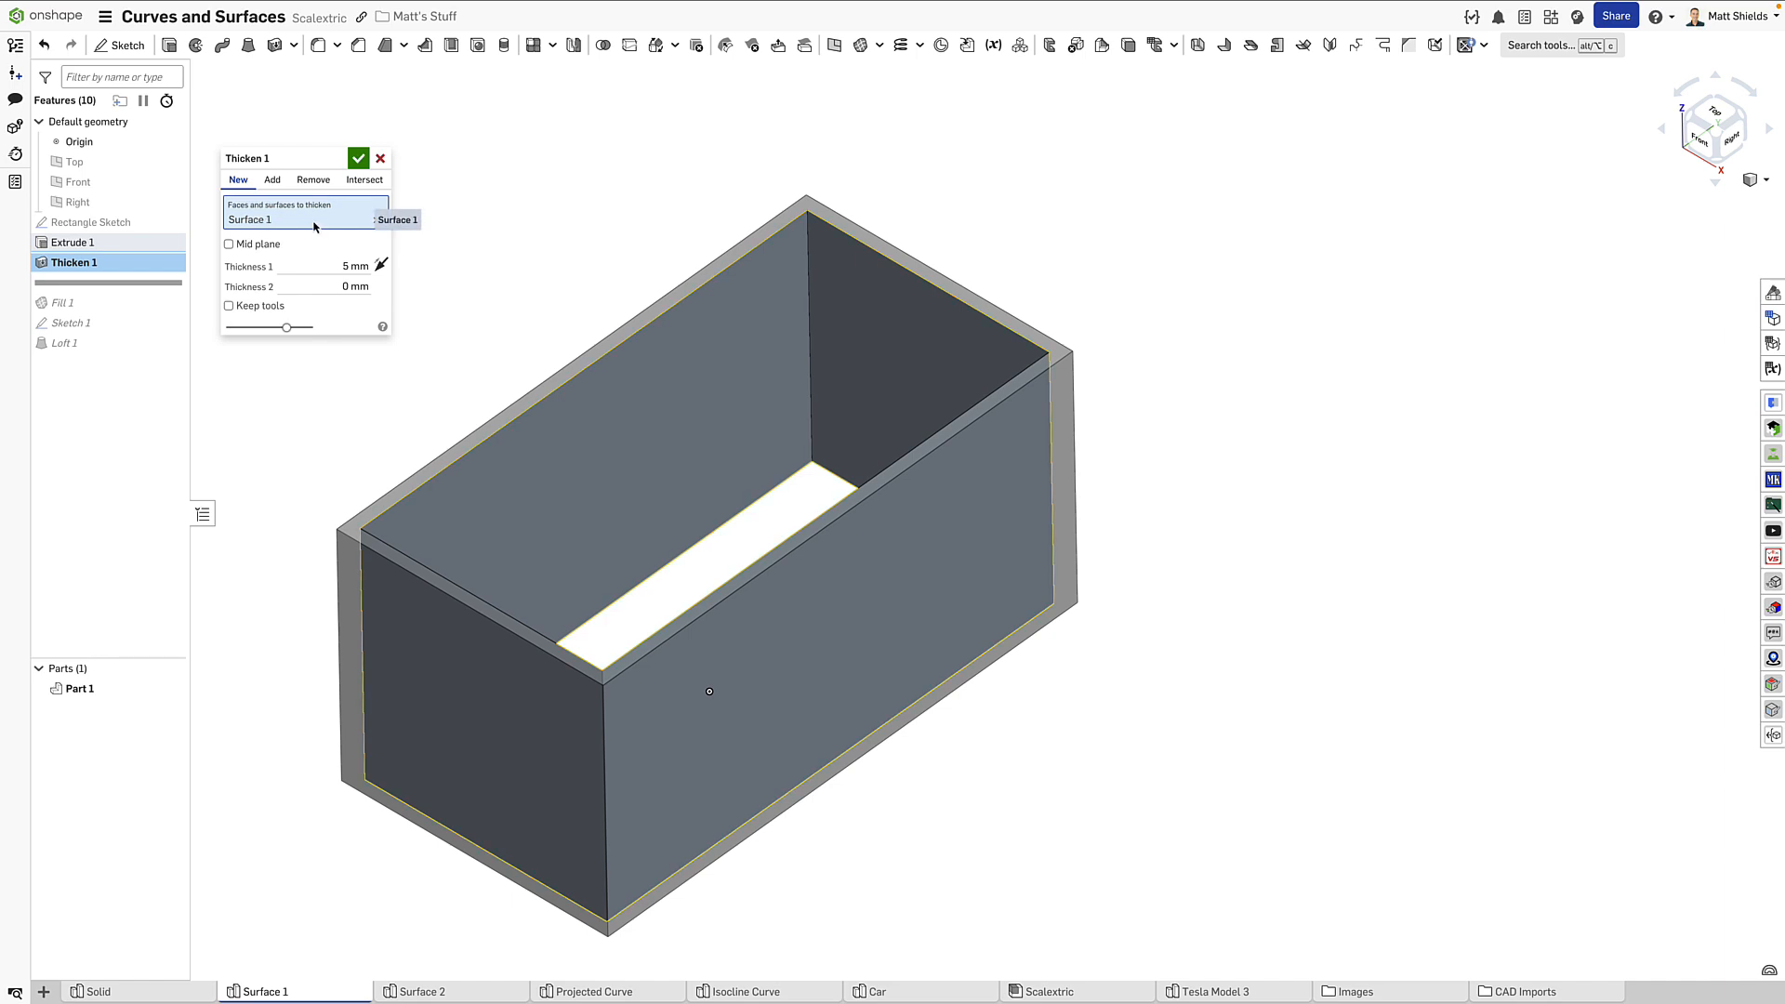
pyautogui.click(359, 158)
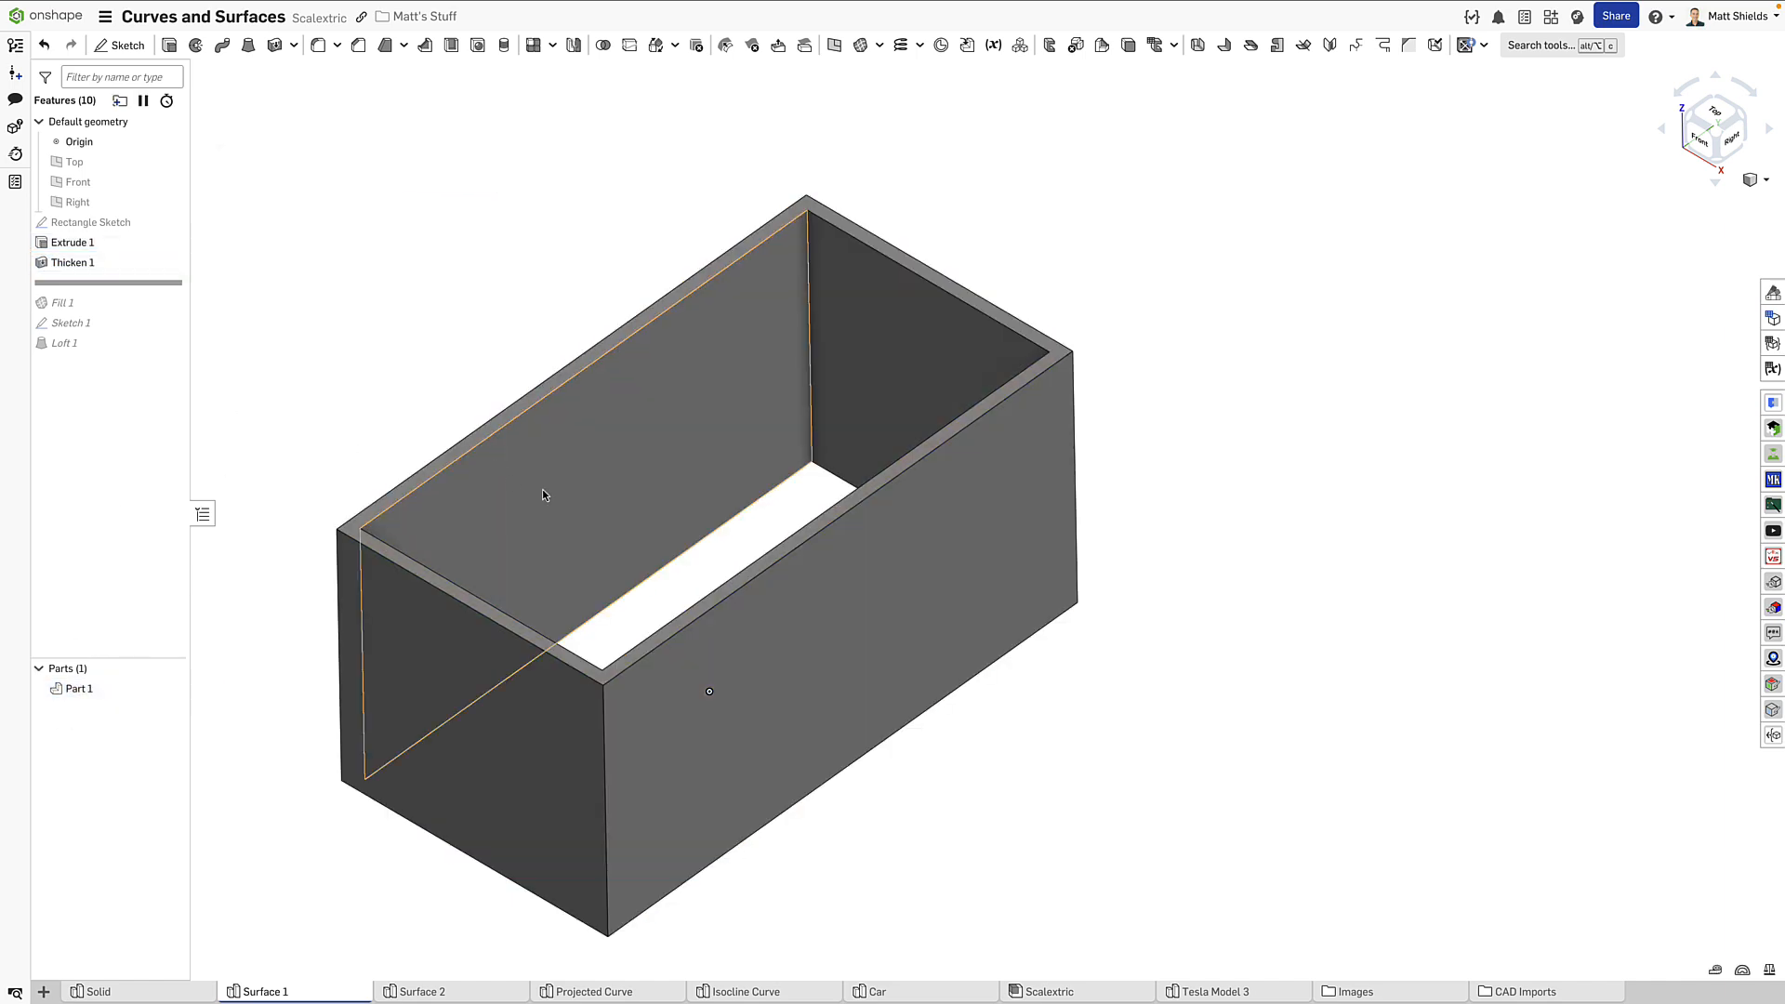
# Step: Inspect the thickened walls, and roll back to before Thicken 1 to compare them with the plain surface box
pyautogui.moveTo(538, 487); pyautogui.dragTo(380, 384, button='right')
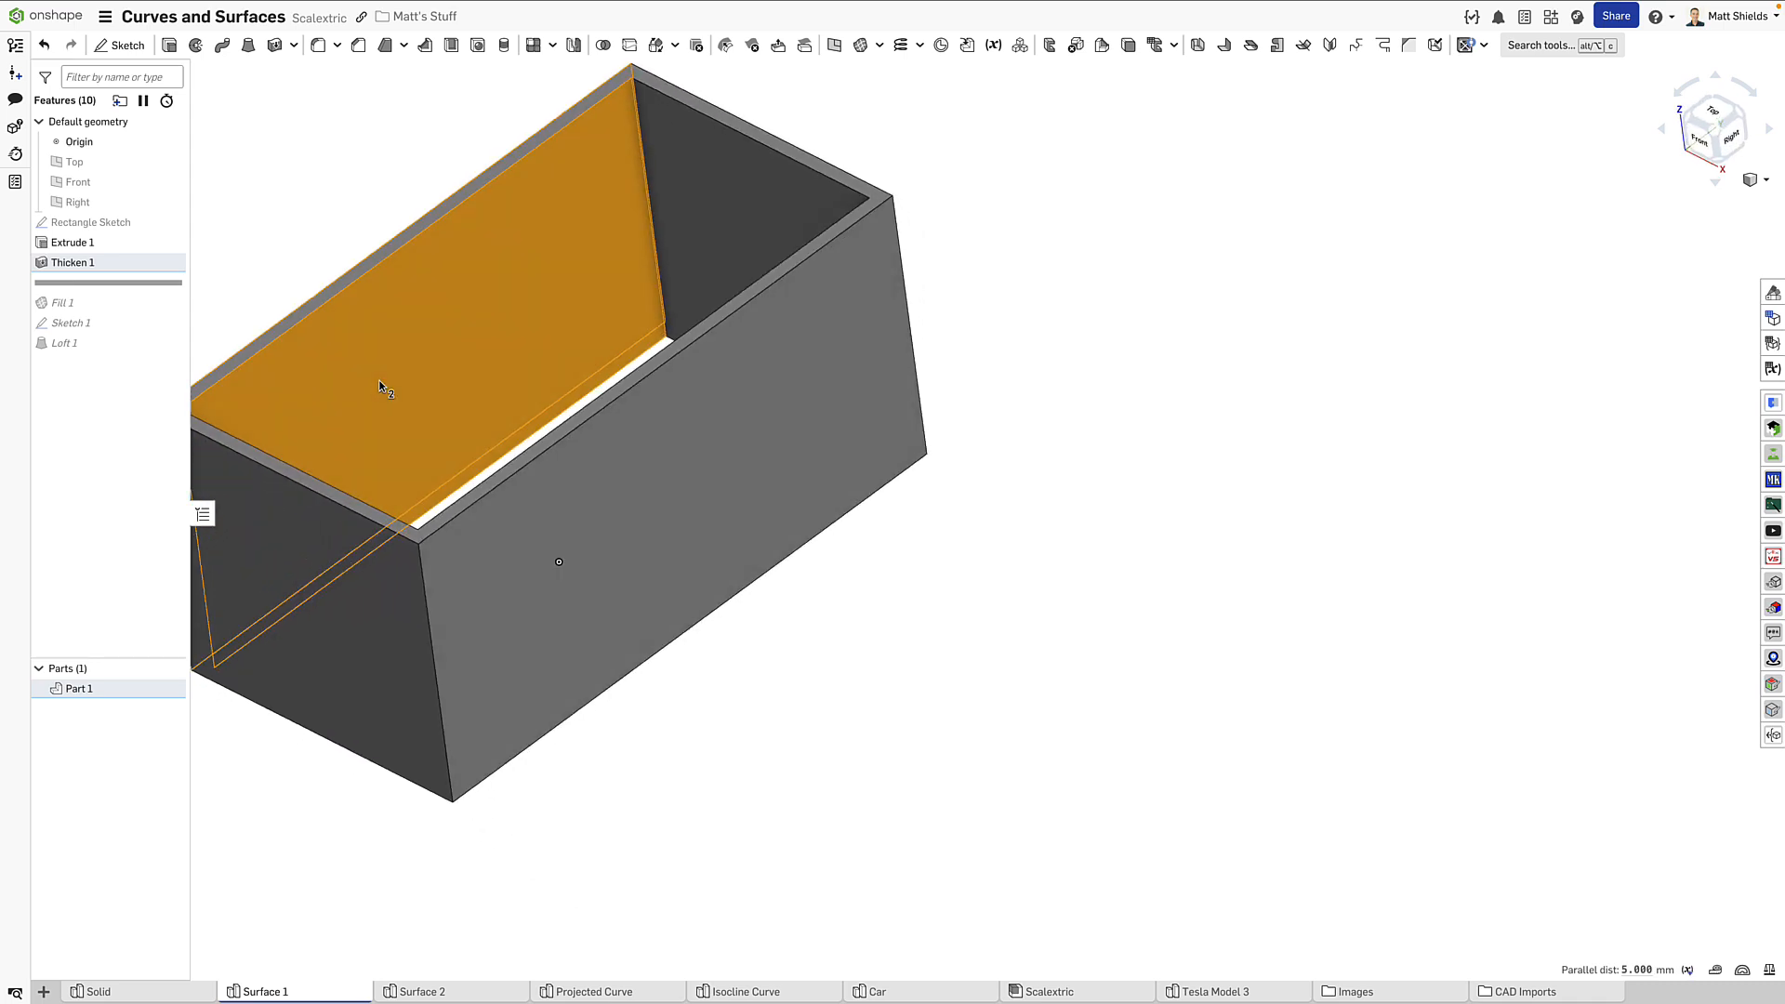
pyautogui.scroll(-2, 398, 438)
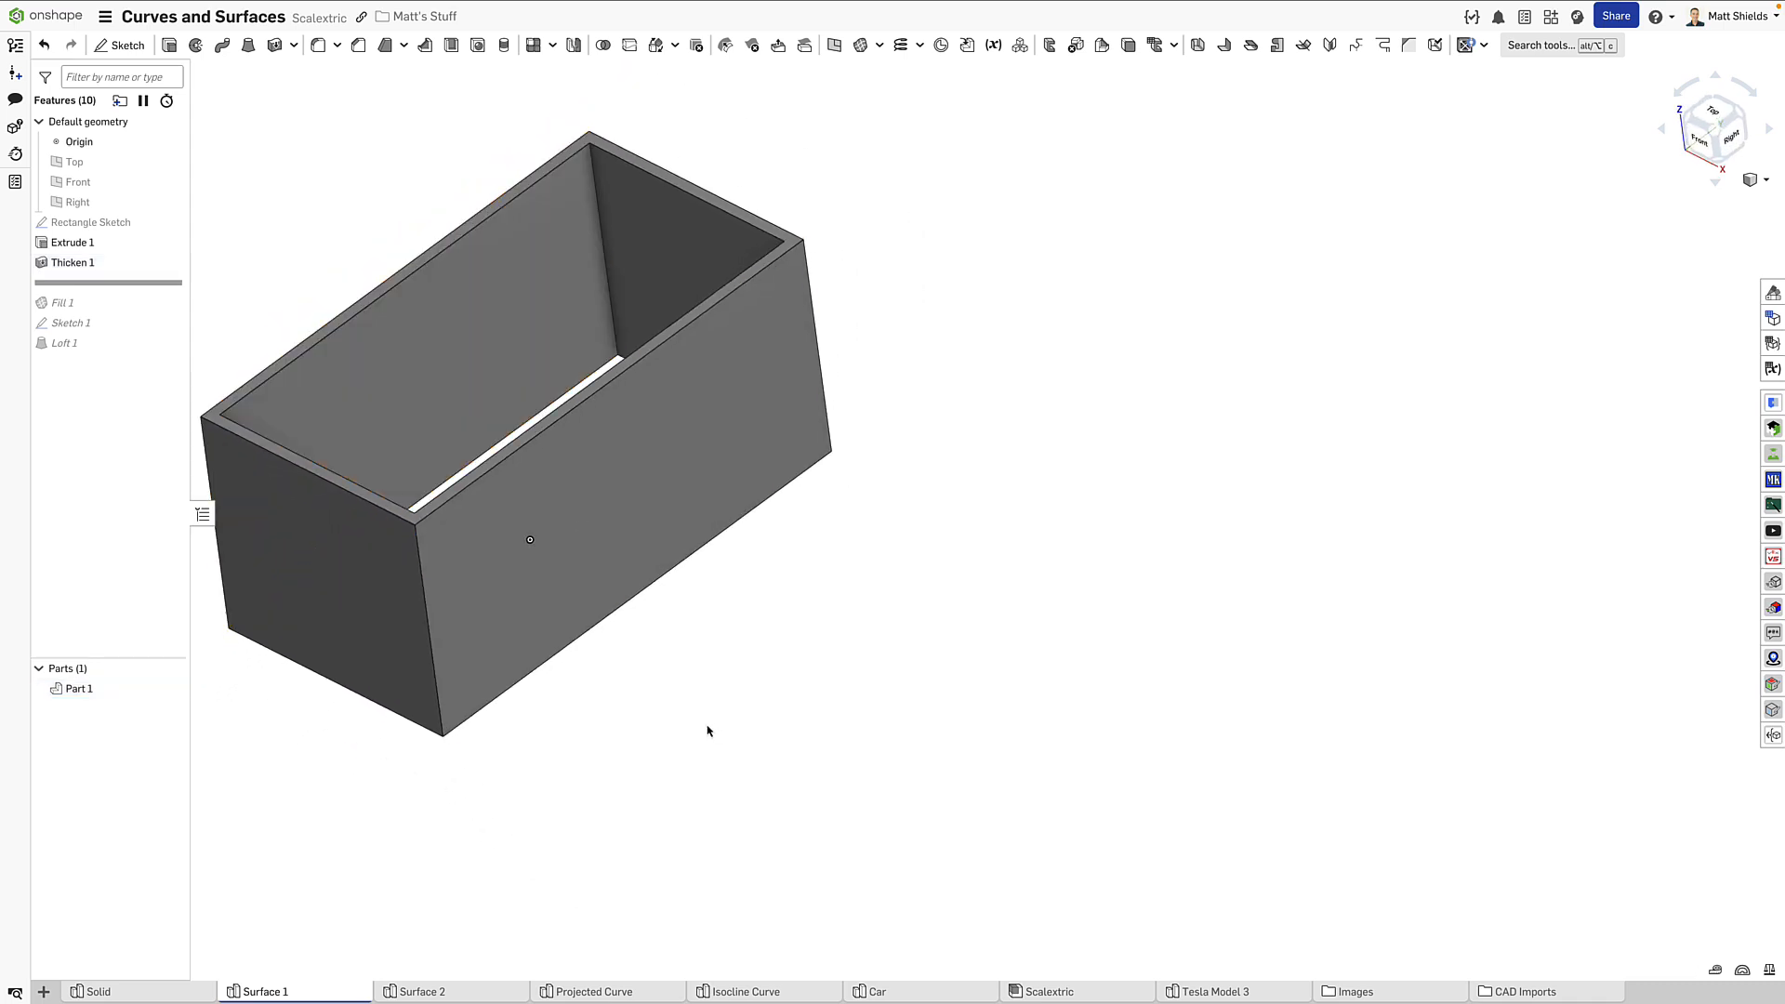
pyautogui.moveTo(709, 730); pyautogui.dragTo(745, 768, button='middle')
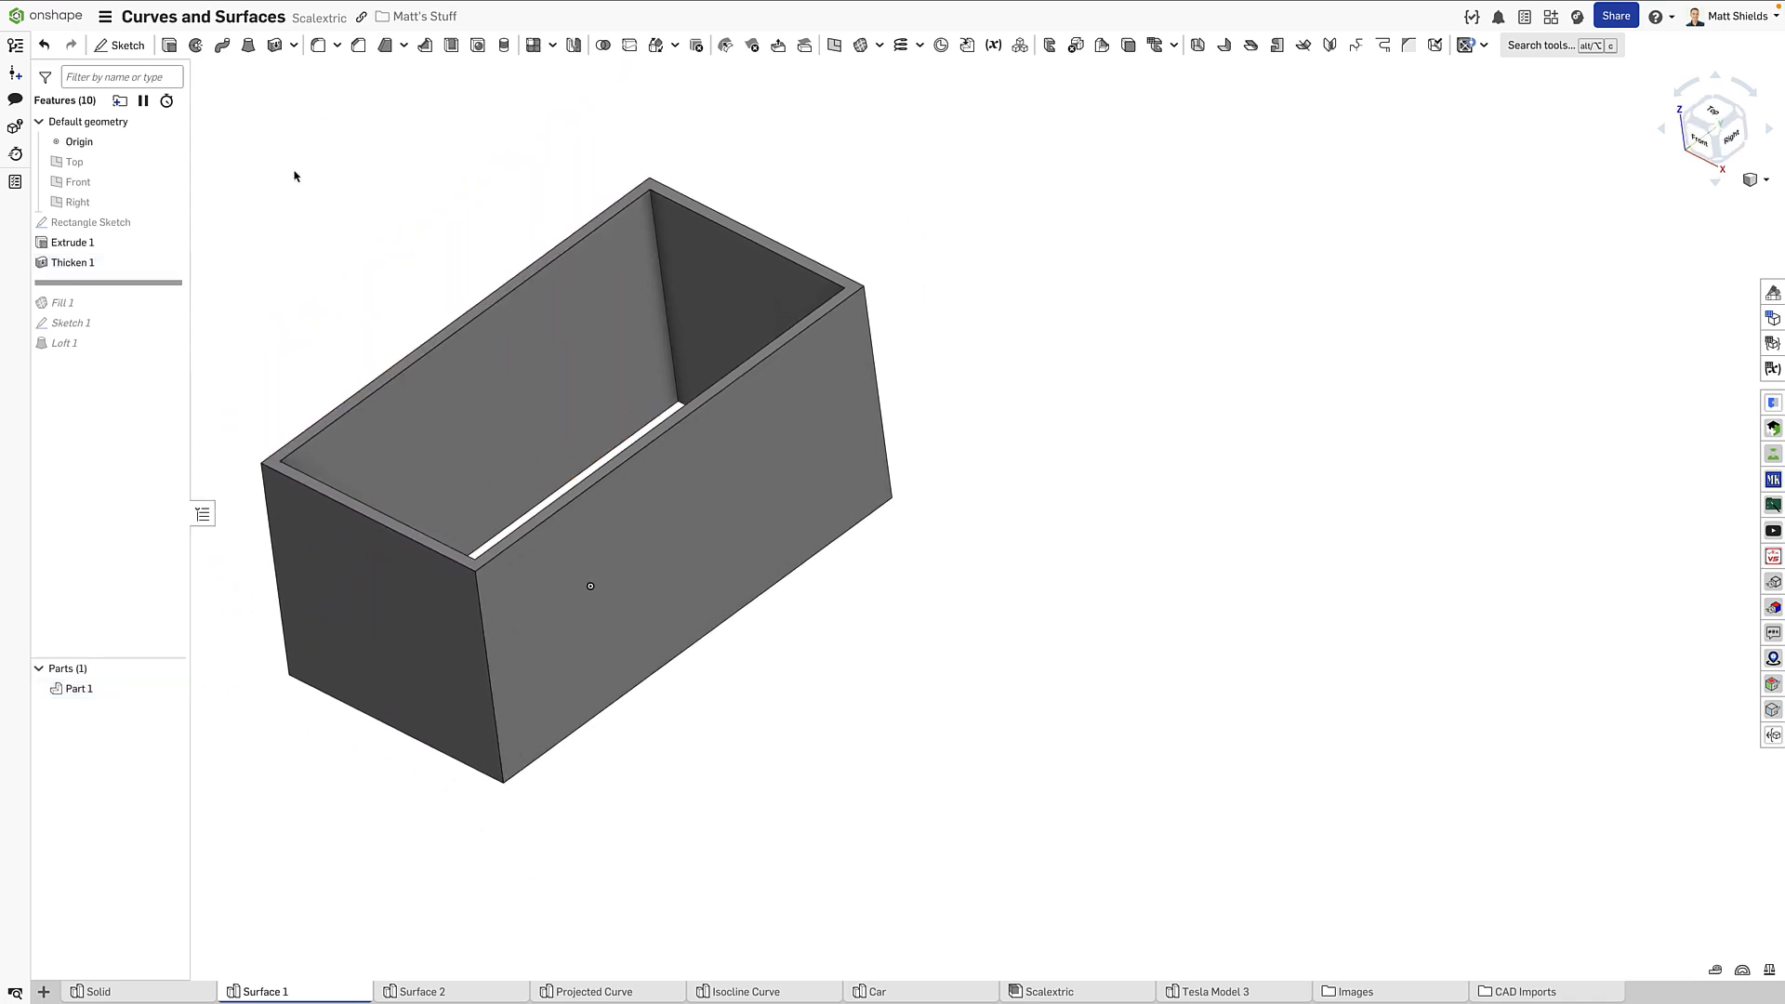
pyautogui.moveTo(148, 282); pyautogui.dragTo(190, 260)
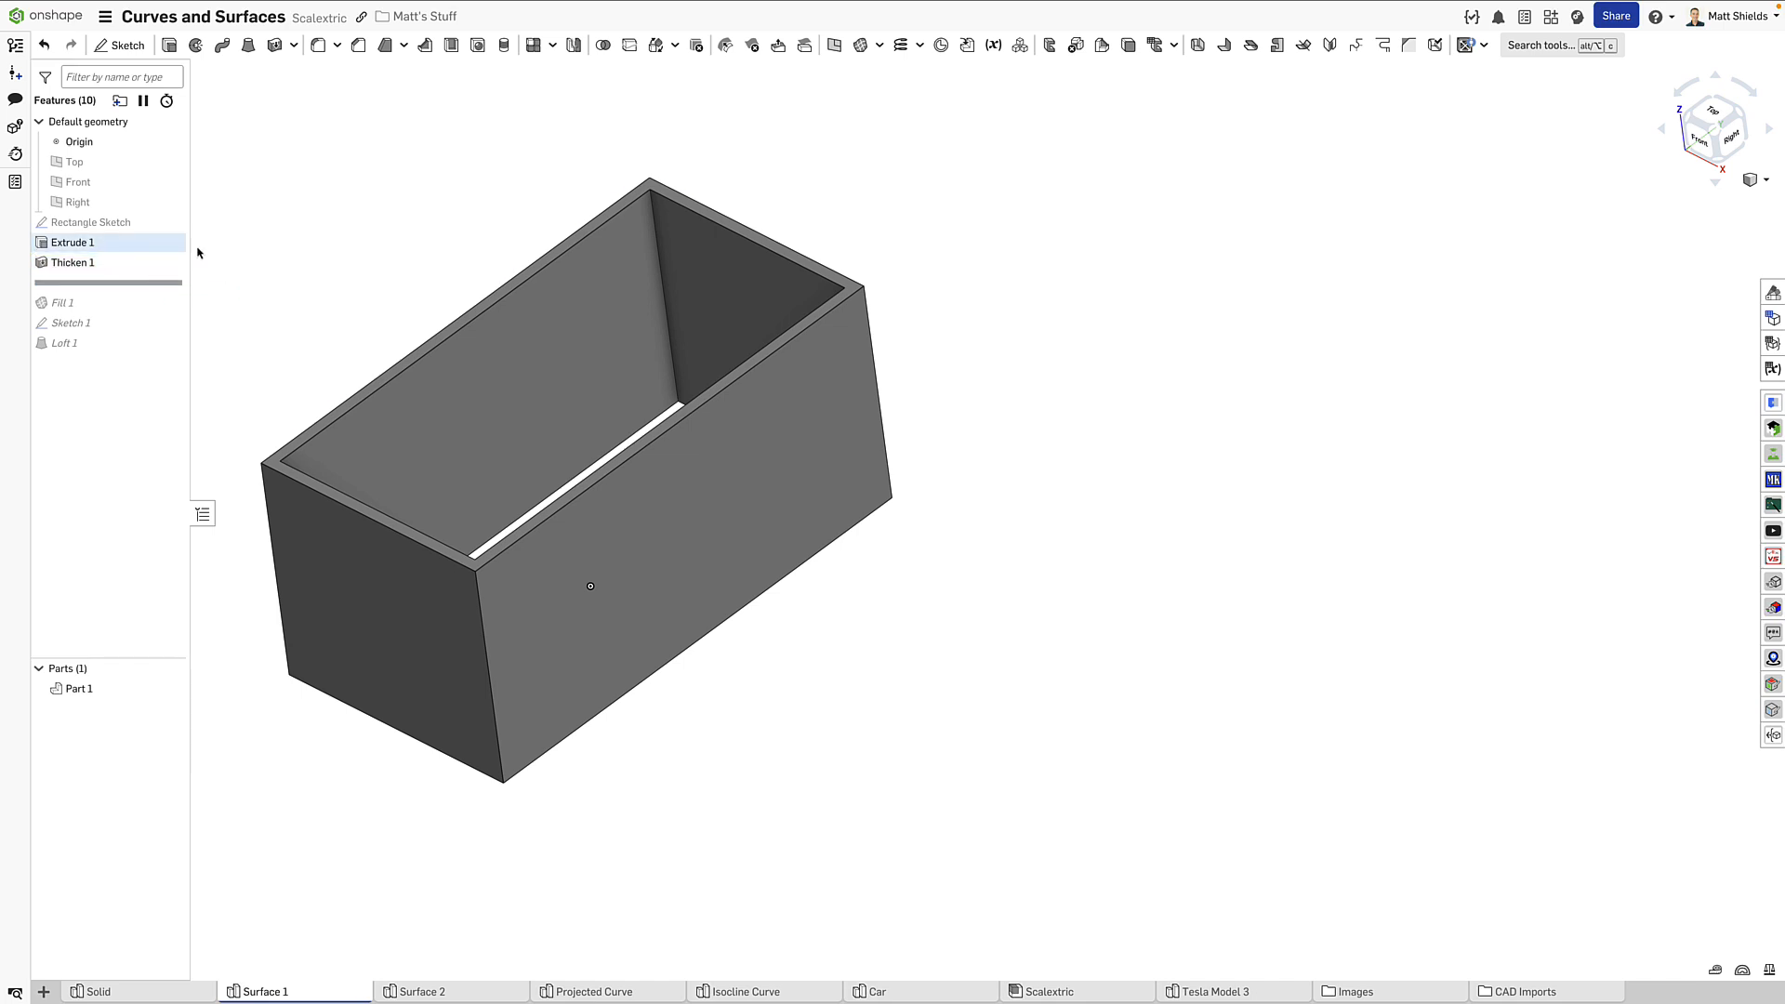
pyautogui.moveTo(377, 264); pyautogui.dragTo(377, 247, button='right')
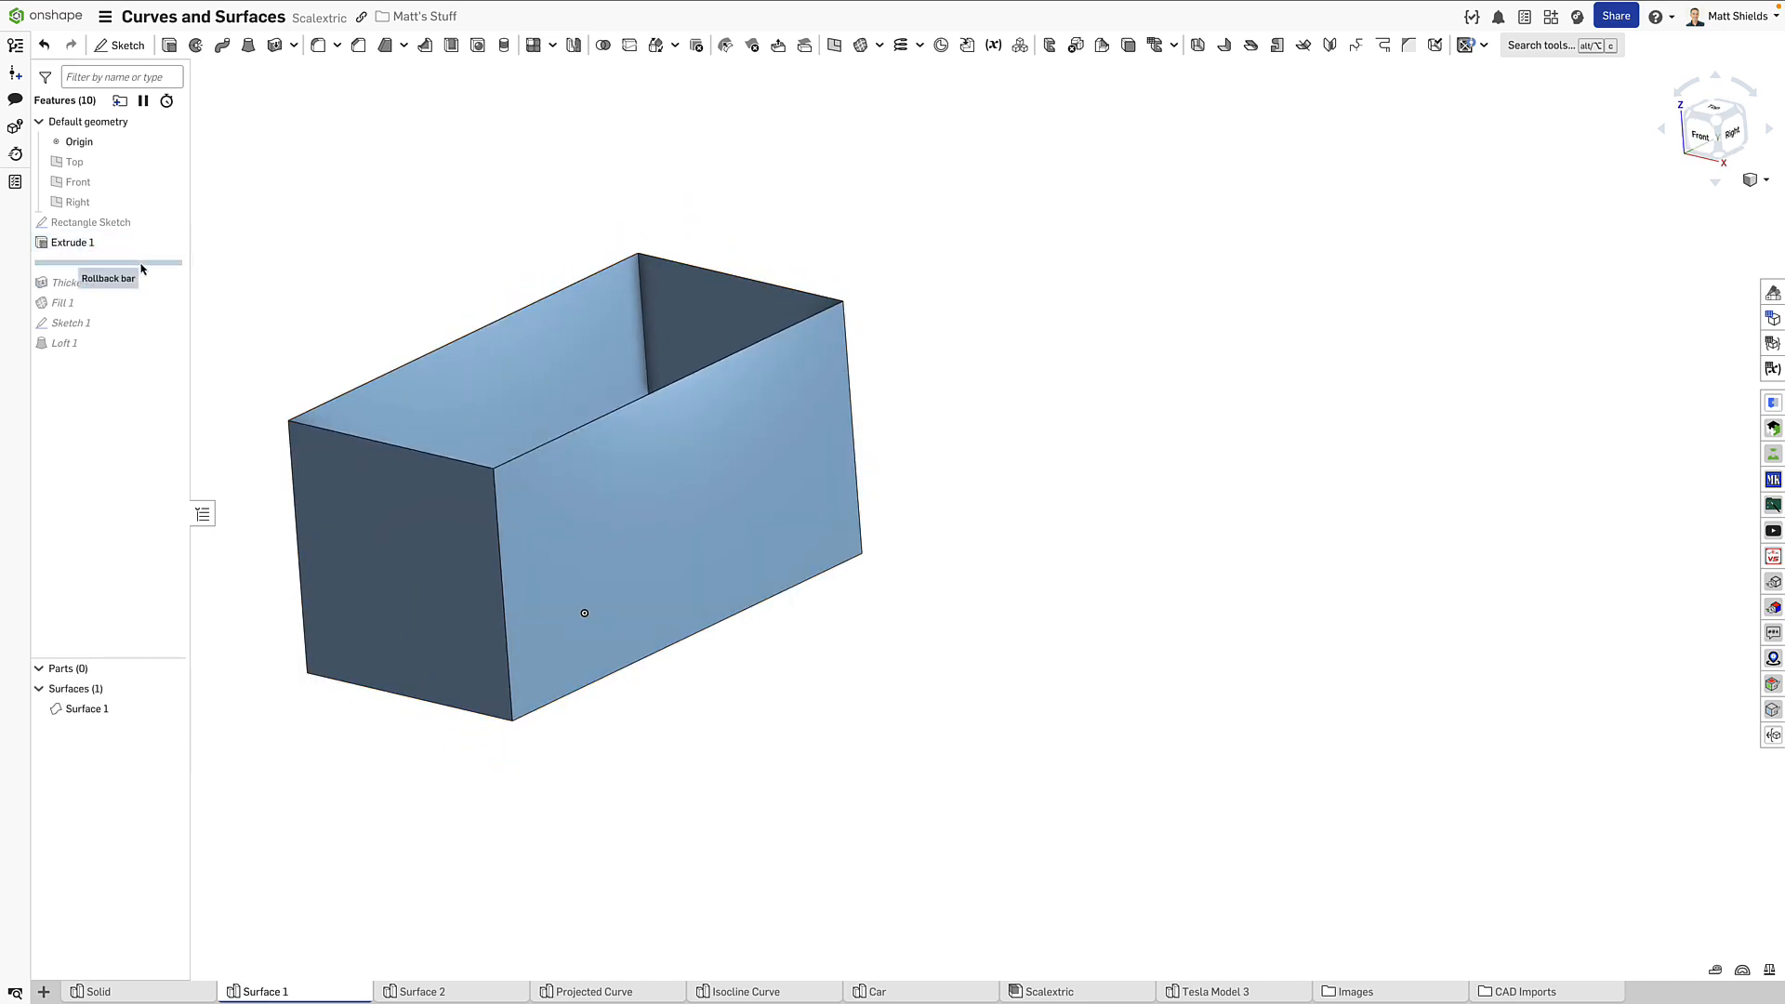
# Step: Roll the model forward to just after Fill 1 and delete the Thicken 1 feature
pyautogui.moveTo(115, 268); pyautogui.dragTo(112, 318)
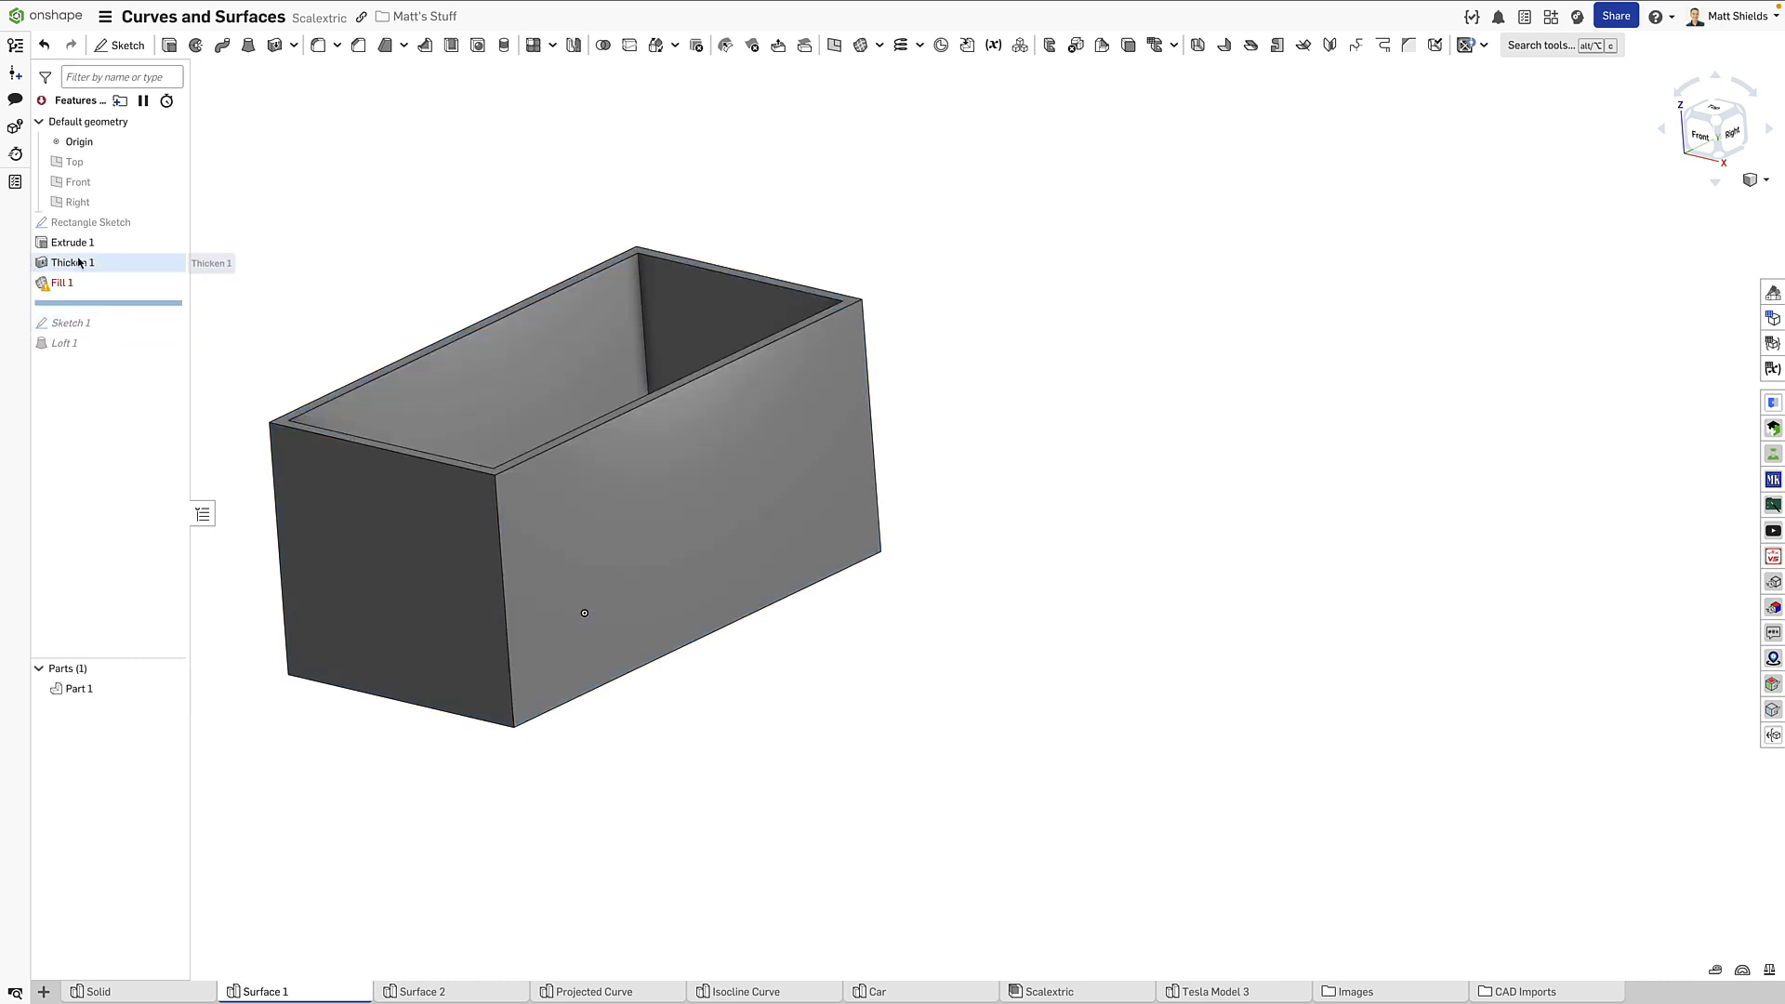
pyautogui.click(79, 263)
pyautogui.press('Delete')
pyautogui.moveTo(383, 246)
pyautogui.mouseDown(button='right')
pyautogui.moveTo(390, 335)
pyautogui.moveTo(387, 243)
pyautogui.mouseUp(button='right')
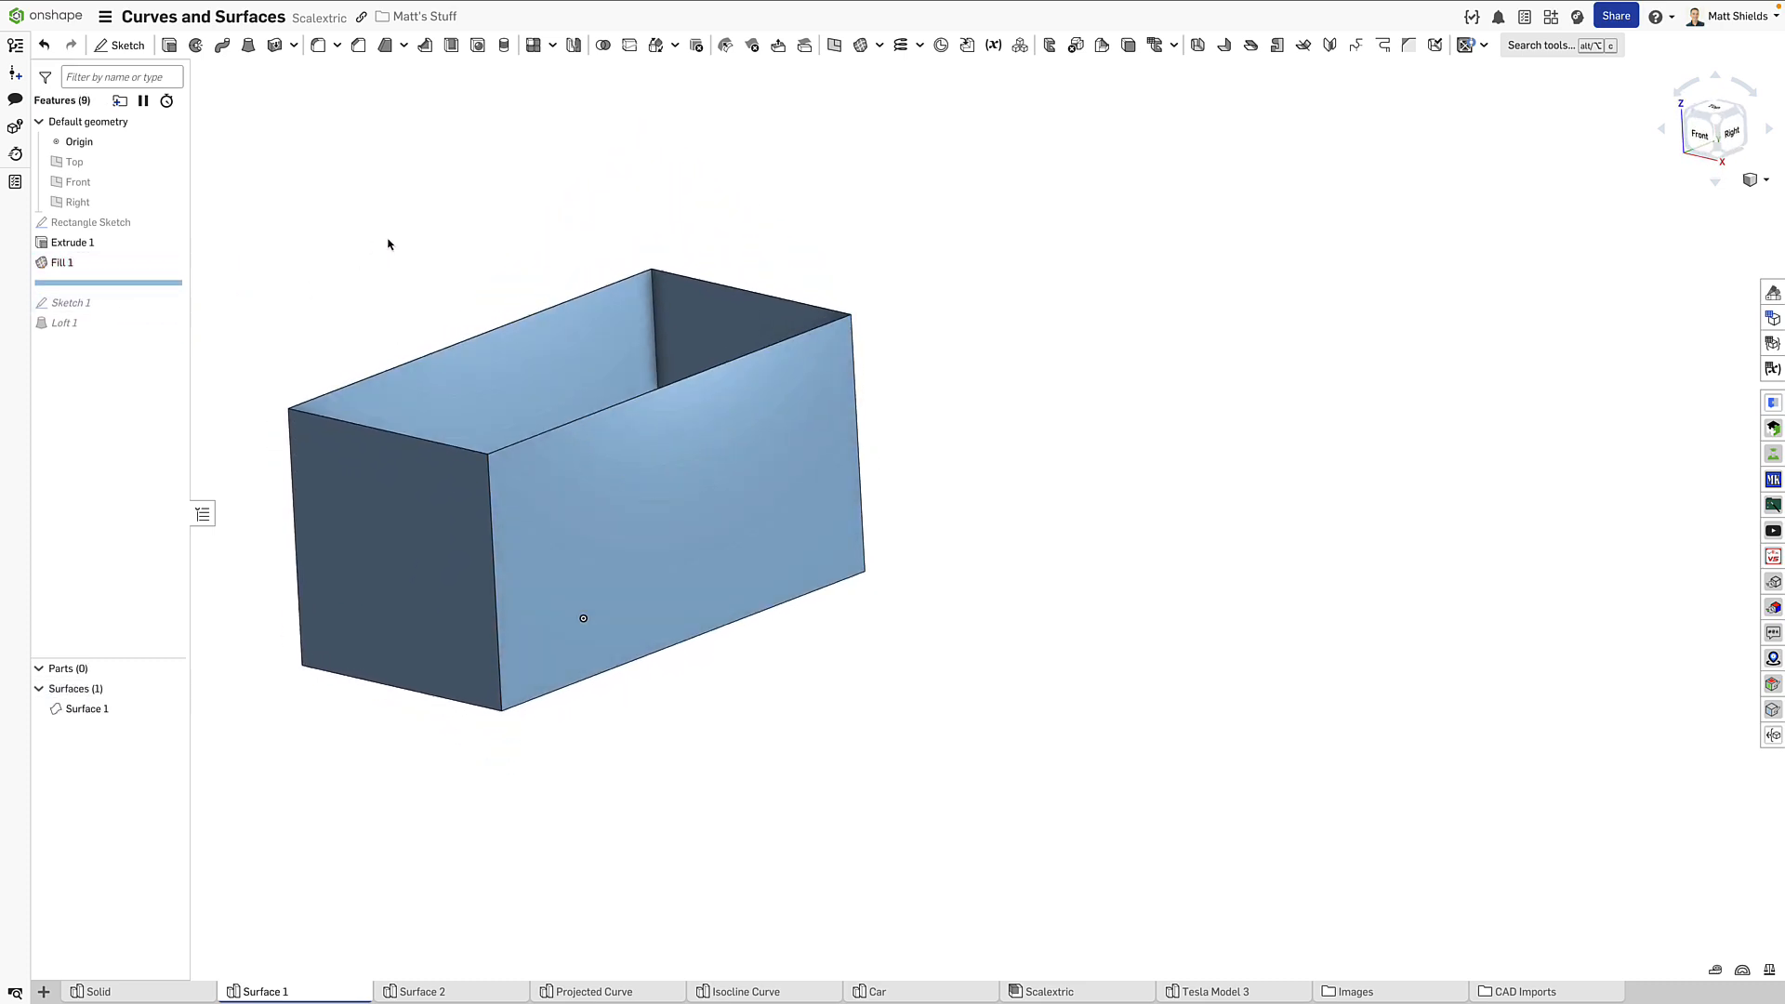
# Step: Create a three-point plane through three upper corner vertices of the open surface box
pyautogui.click(834, 46)
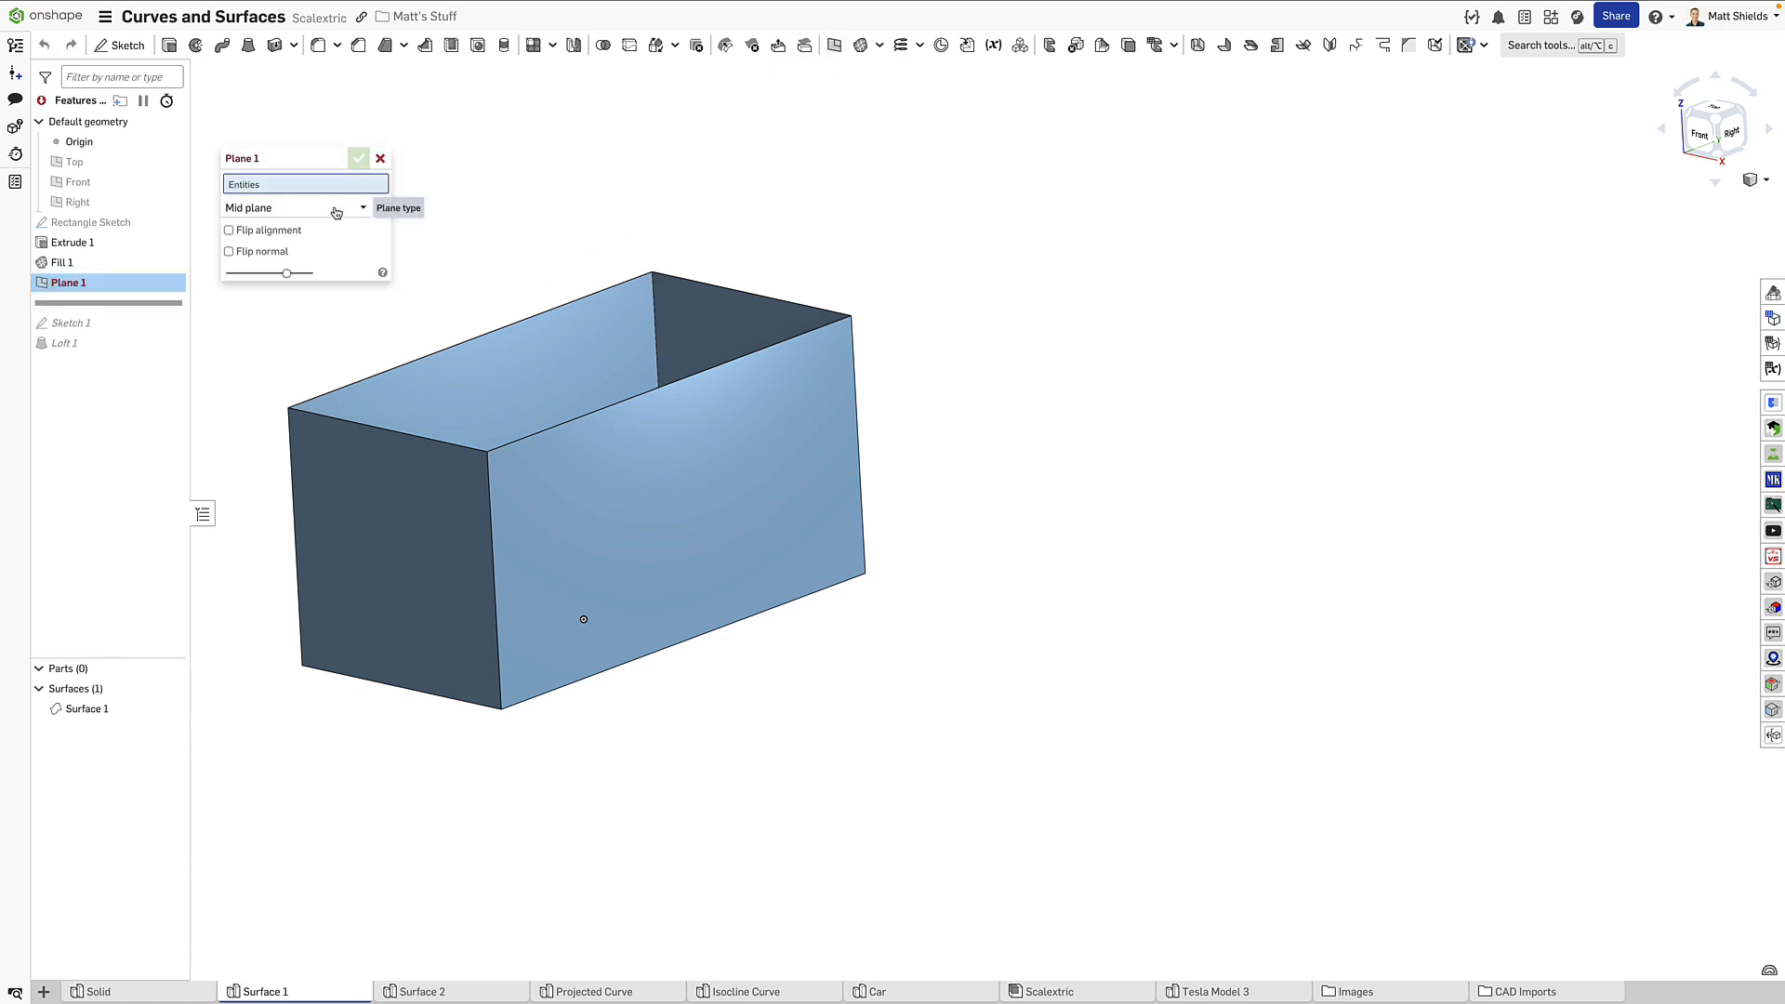
pyautogui.click(337, 212)
pyautogui.click(277, 319)
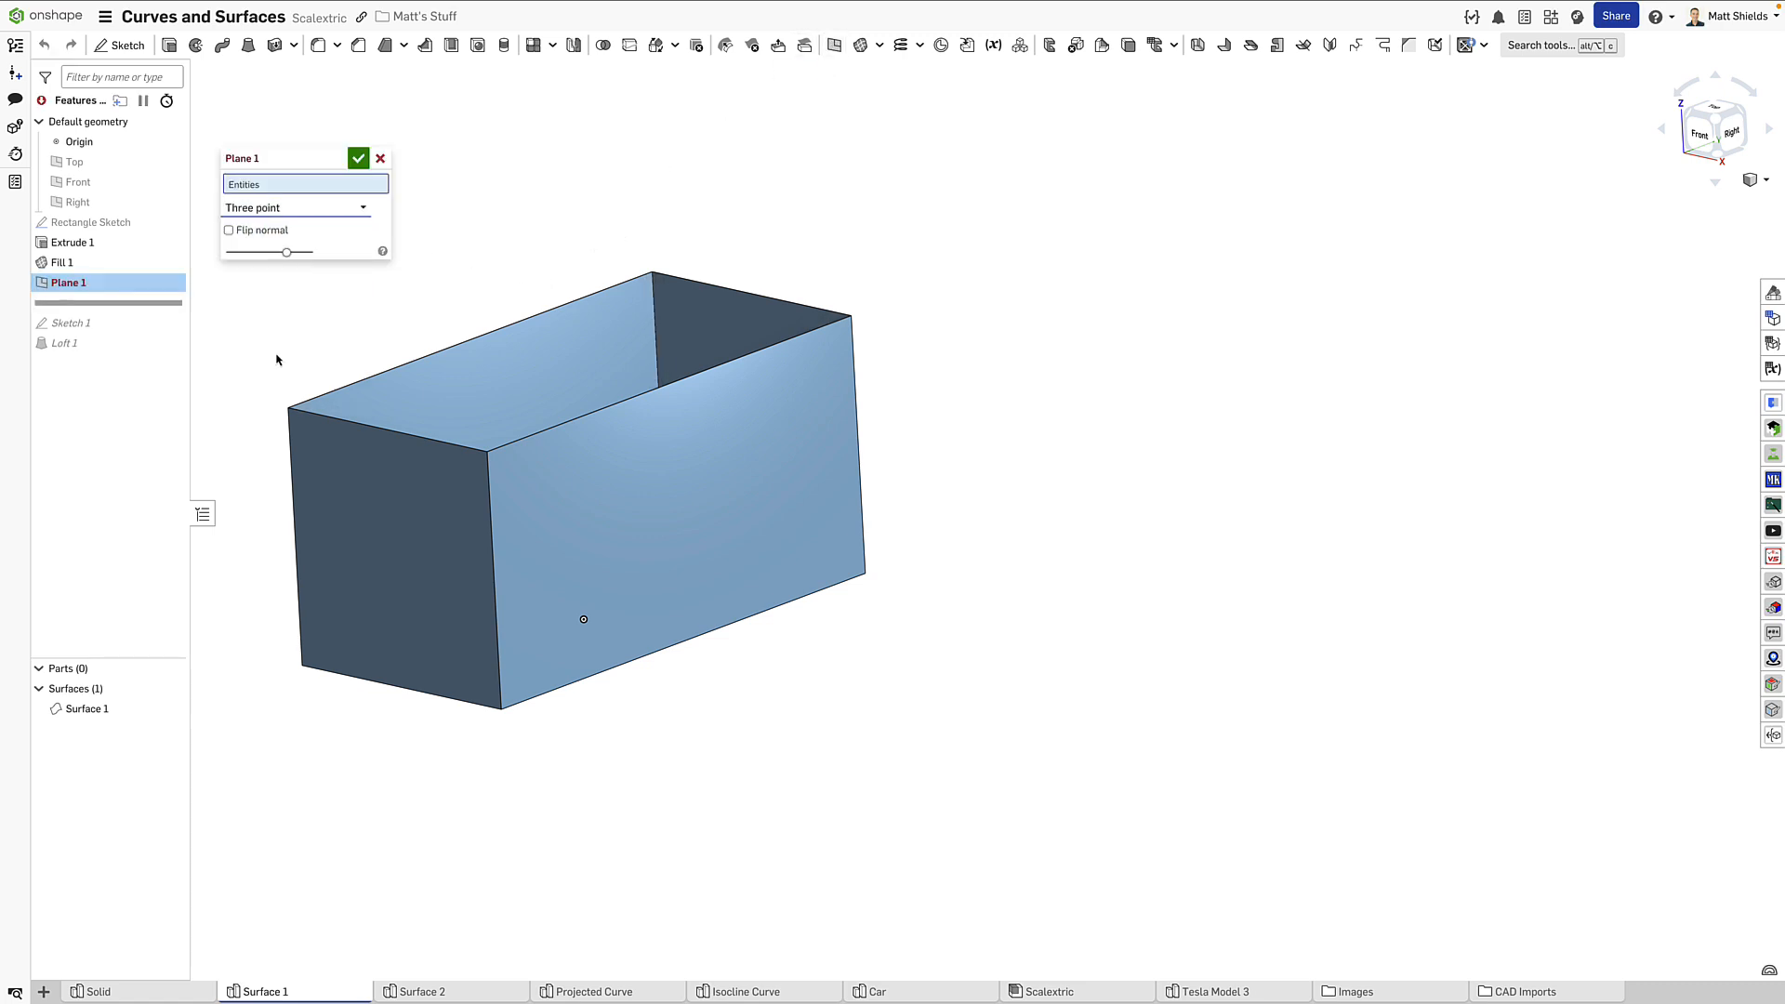
pyautogui.click(289, 408)
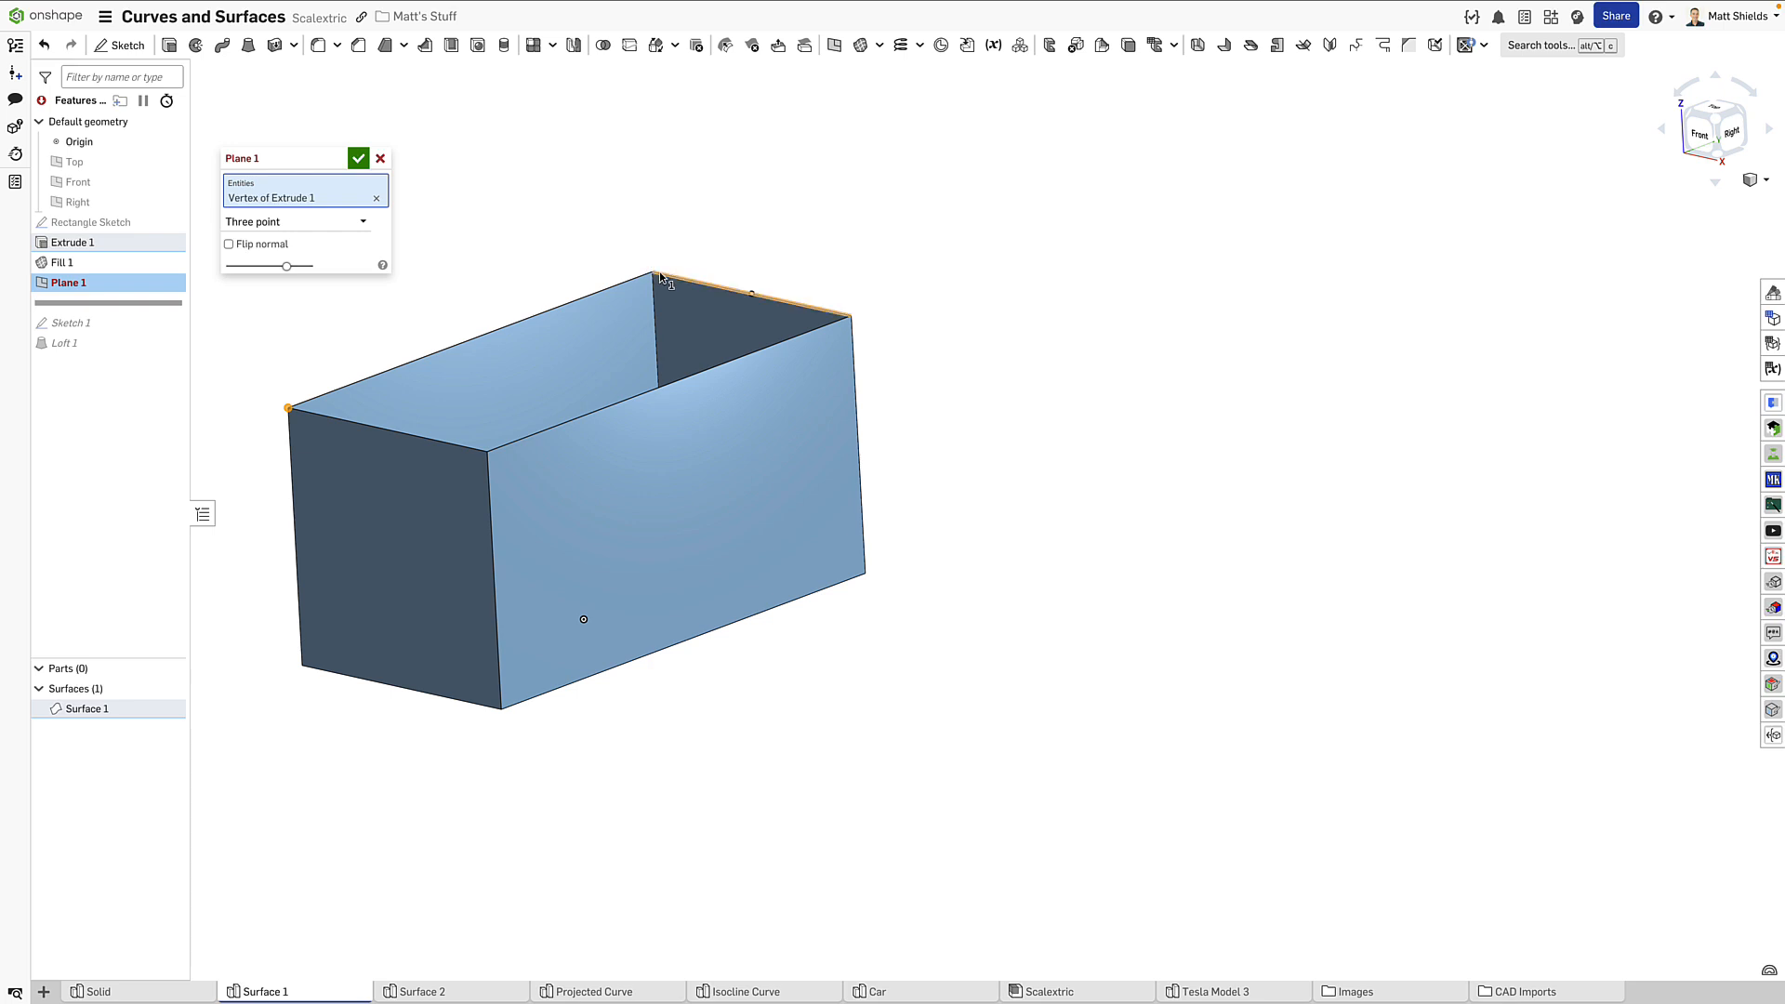
pyautogui.click(661, 275)
pyautogui.click(660, 276)
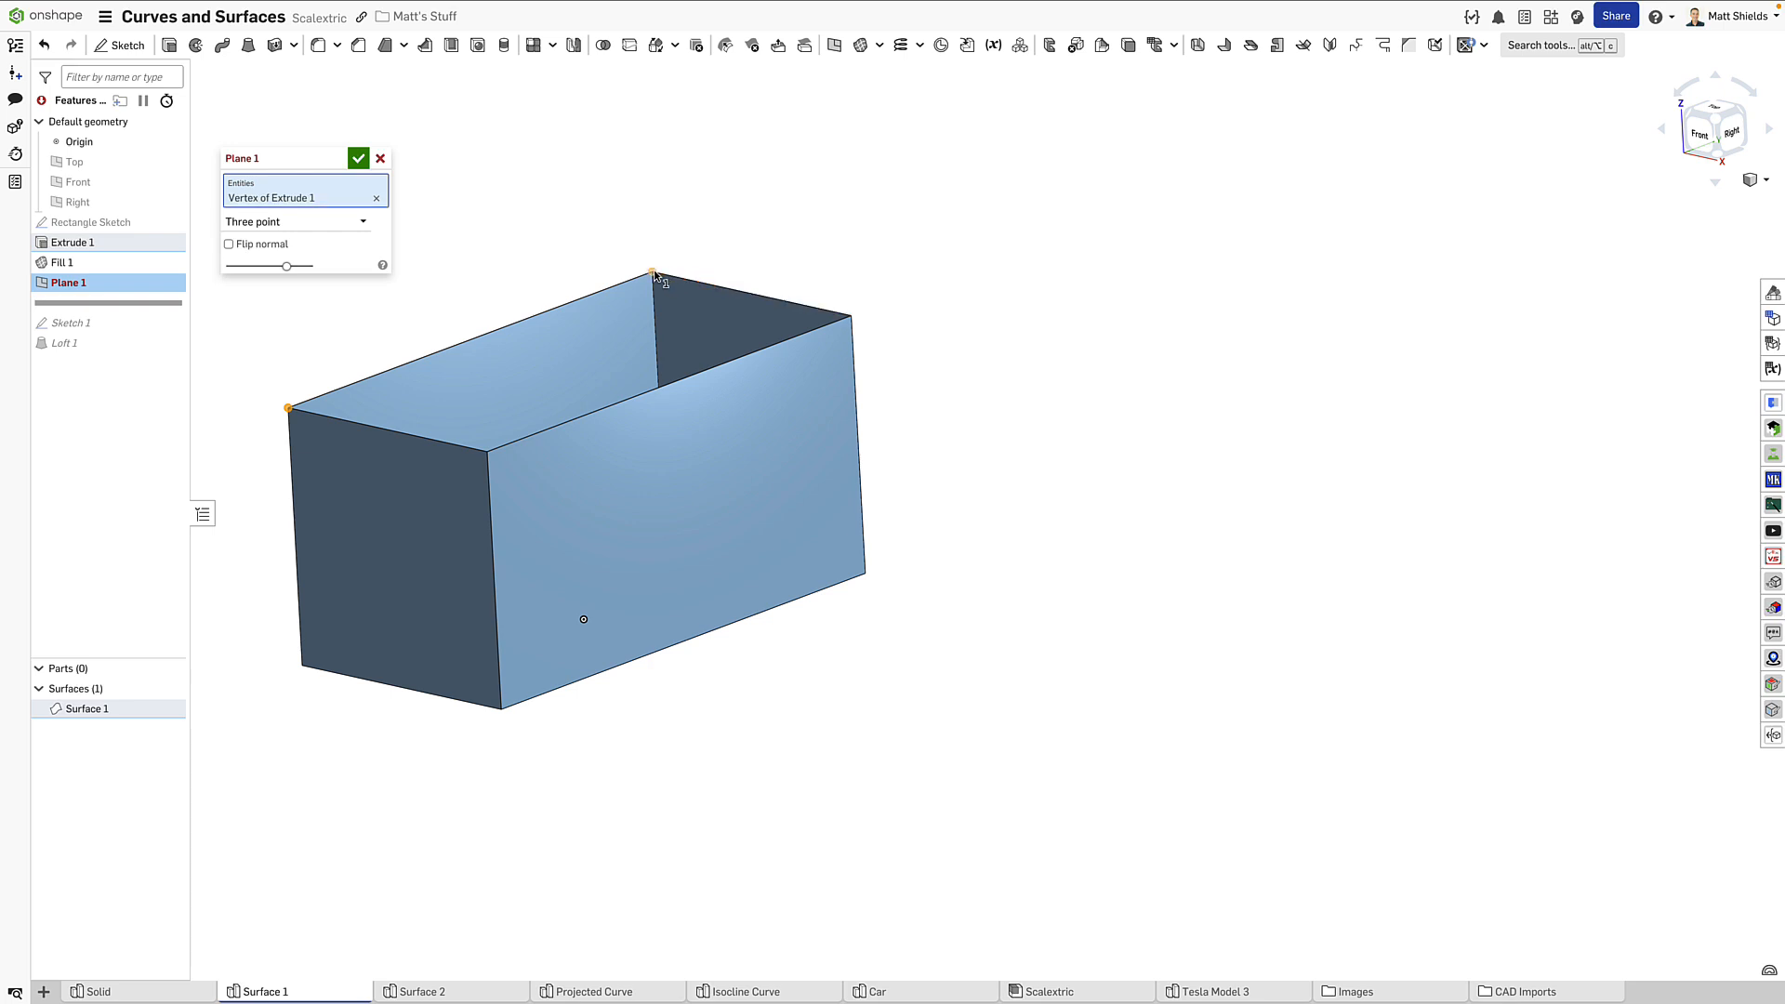
pyautogui.click(849, 318)
pyautogui.click(358, 165)
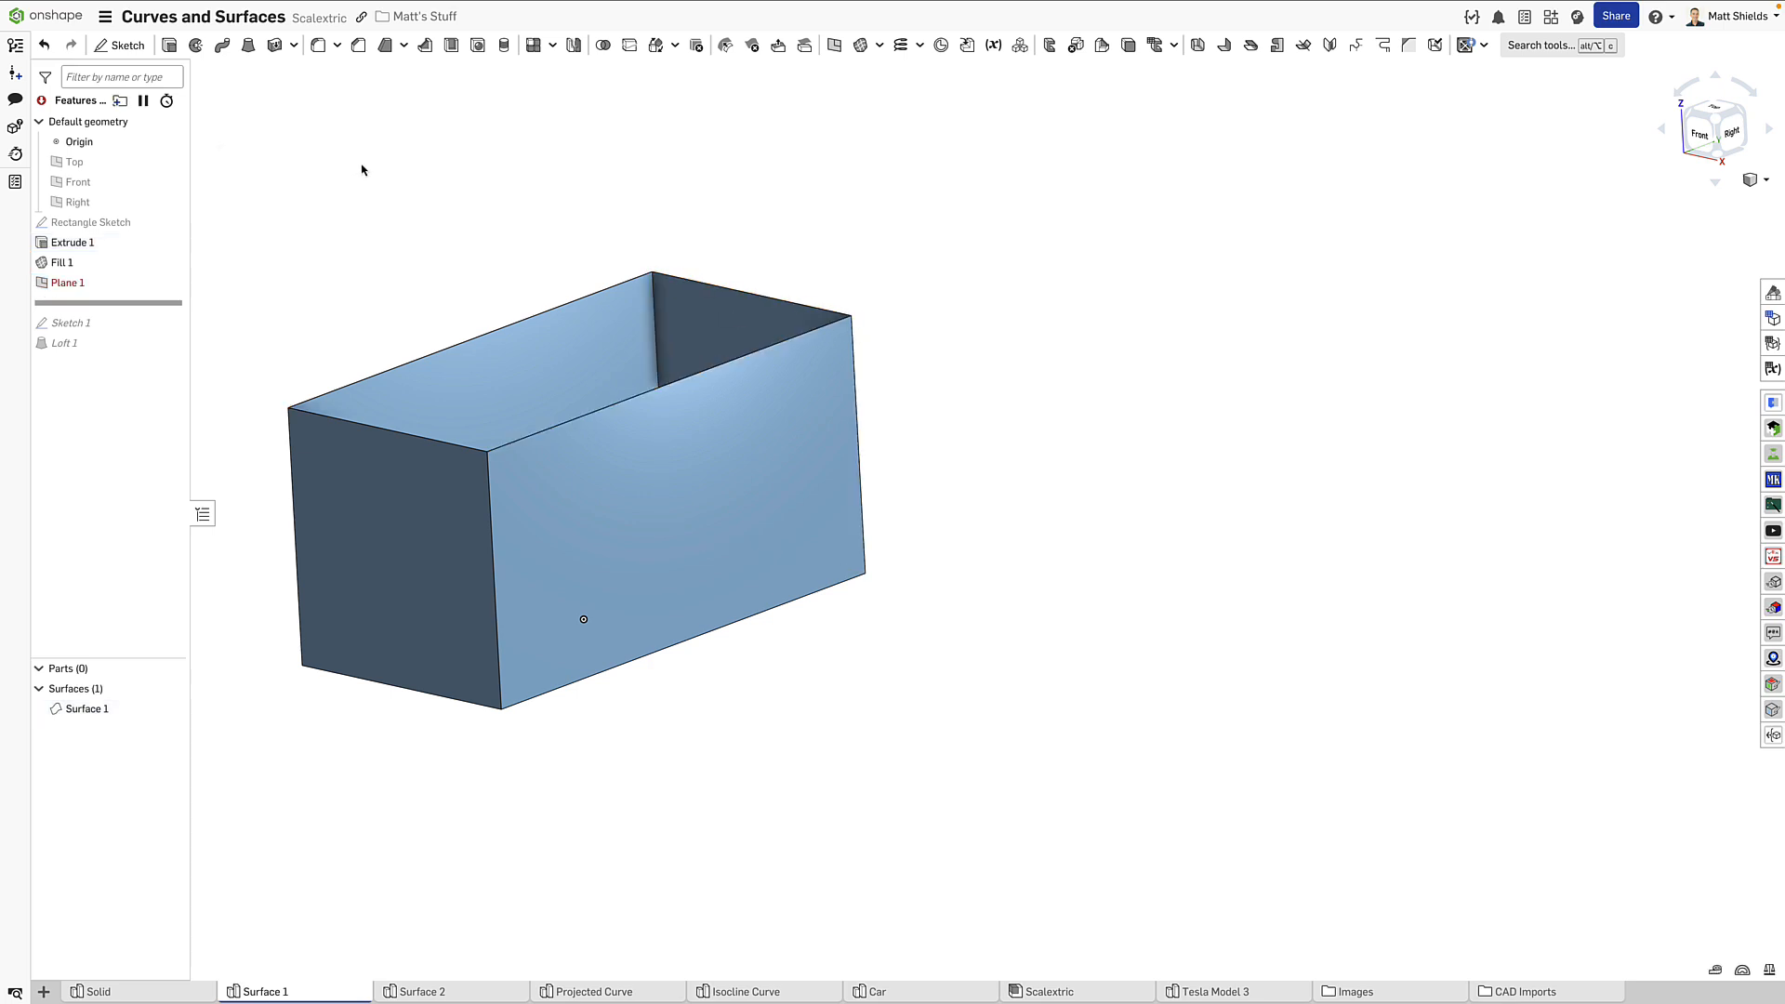
pyautogui.doubleClick(104, 281)
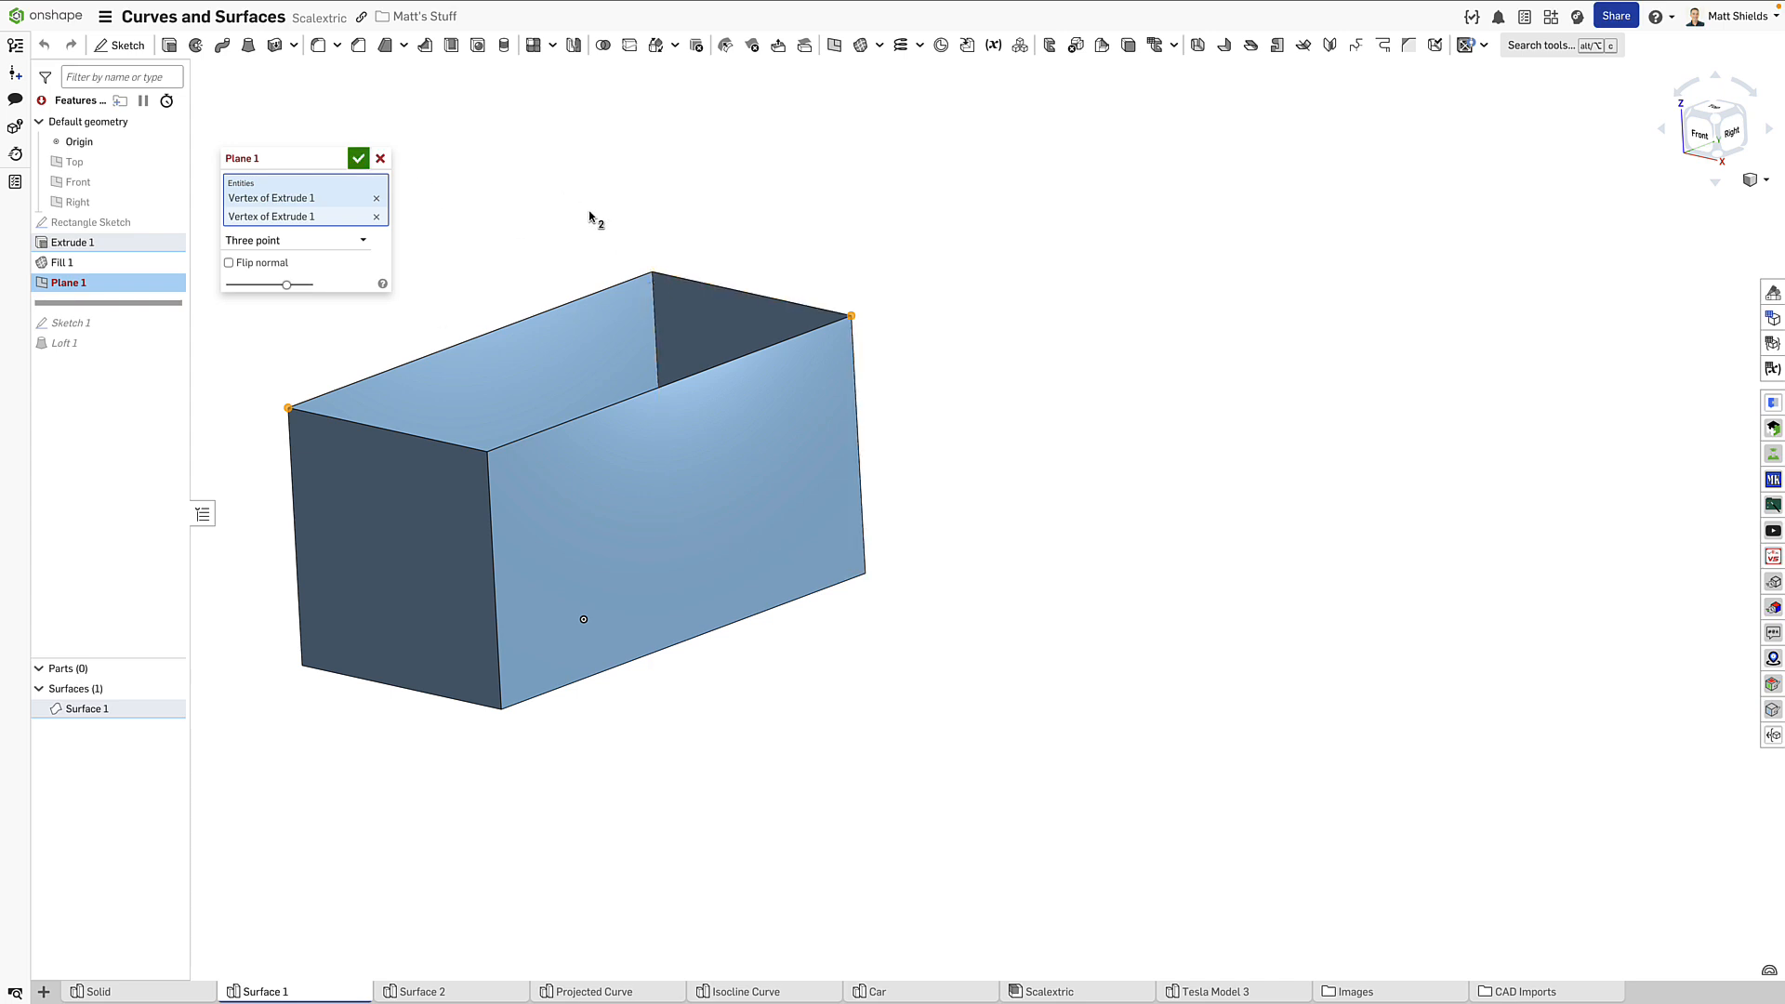
pyautogui.click(653, 274)
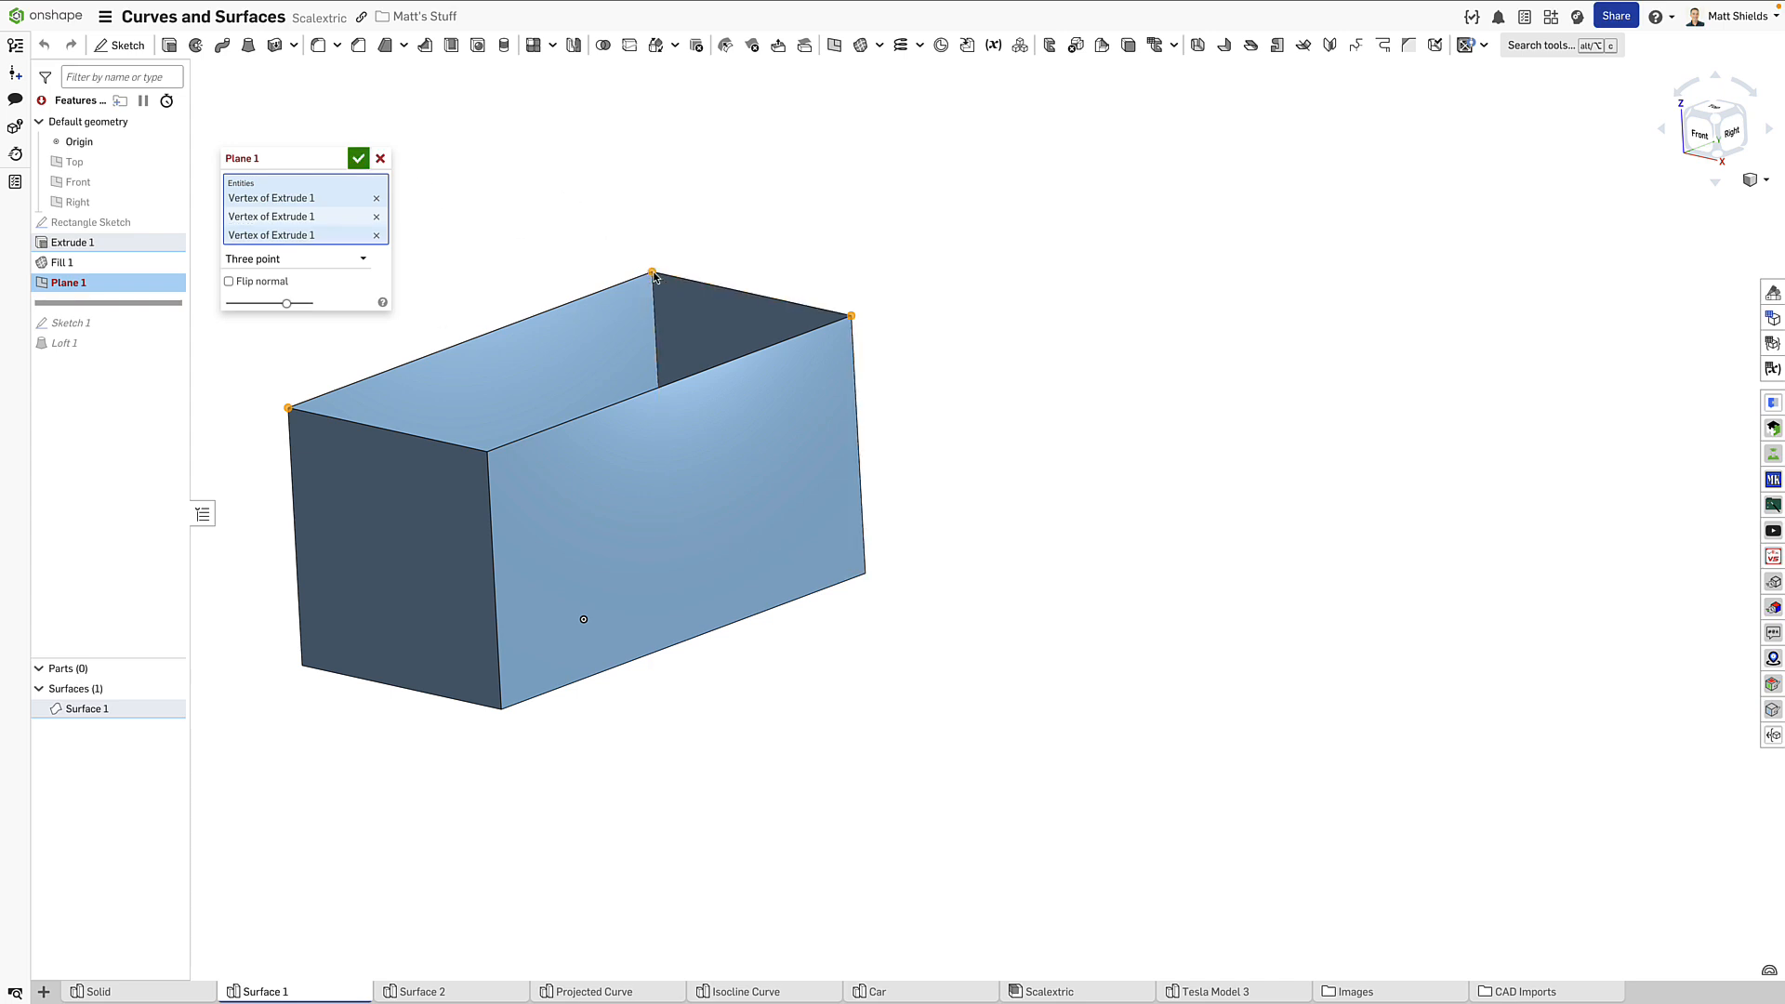
pyautogui.click(358, 160)
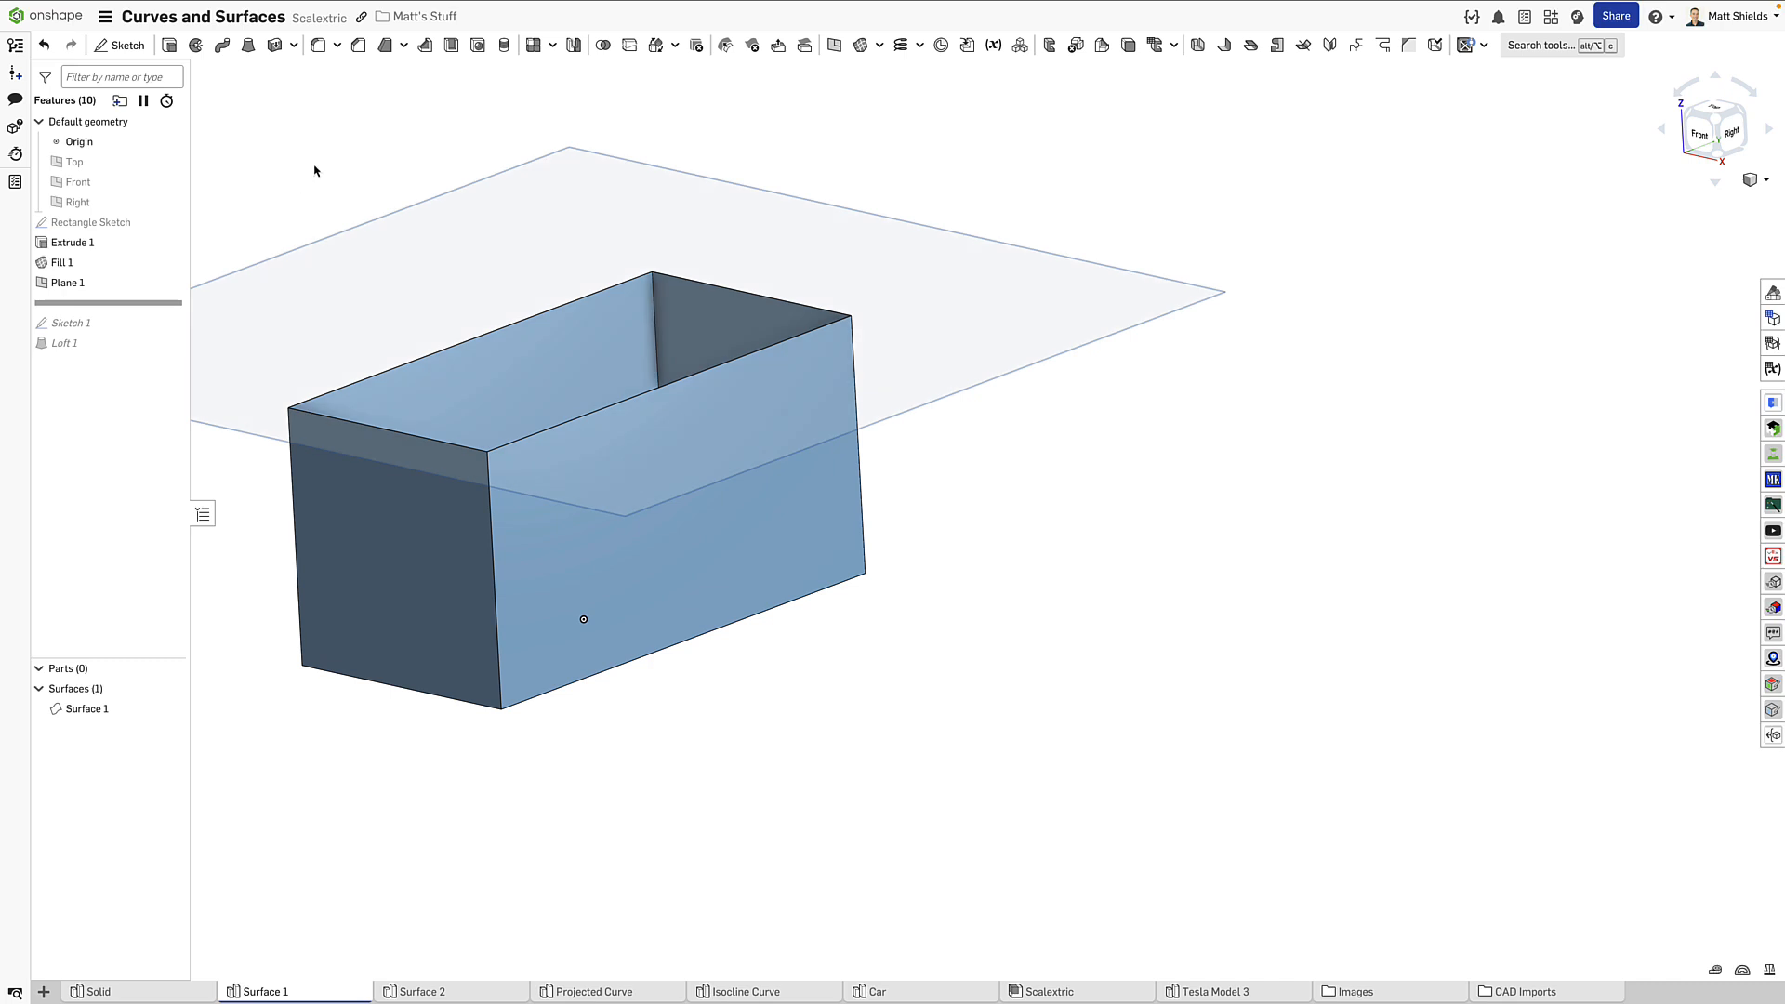
# Step: Enclose the open surface box with the three-point plane across its rim to form a solid, without keeping the tools
pyautogui.click(294, 46)
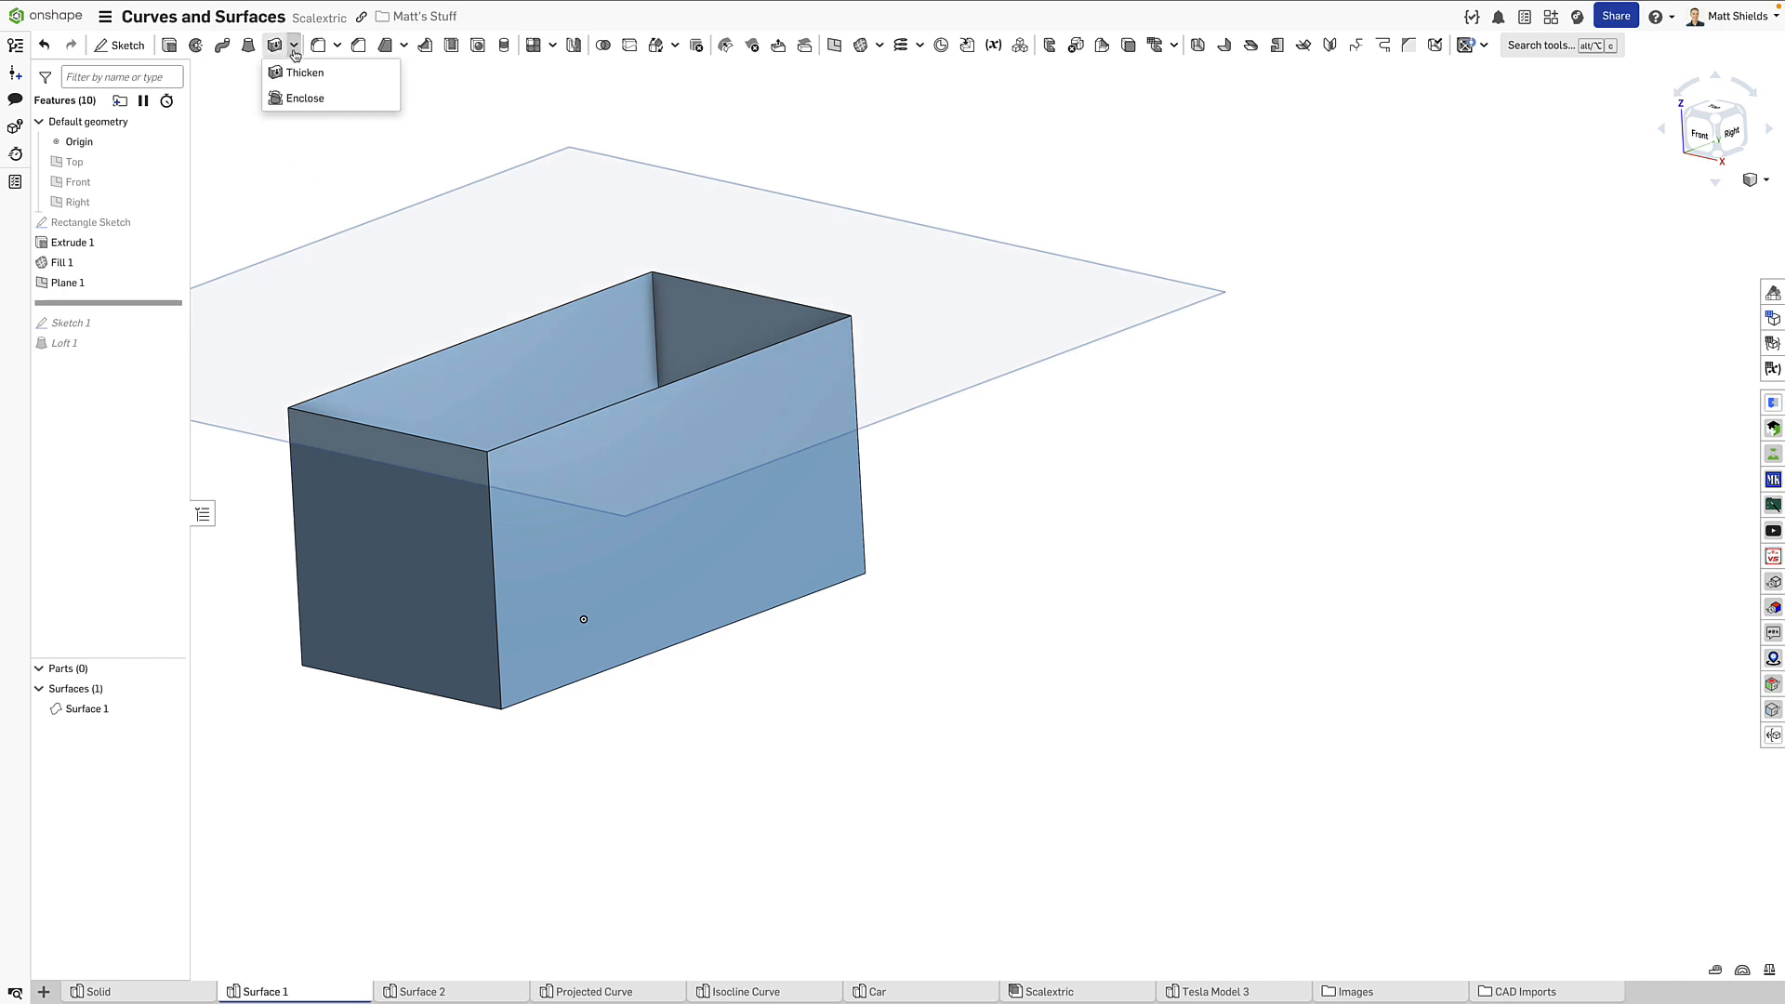
pyautogui.click(300, 100)
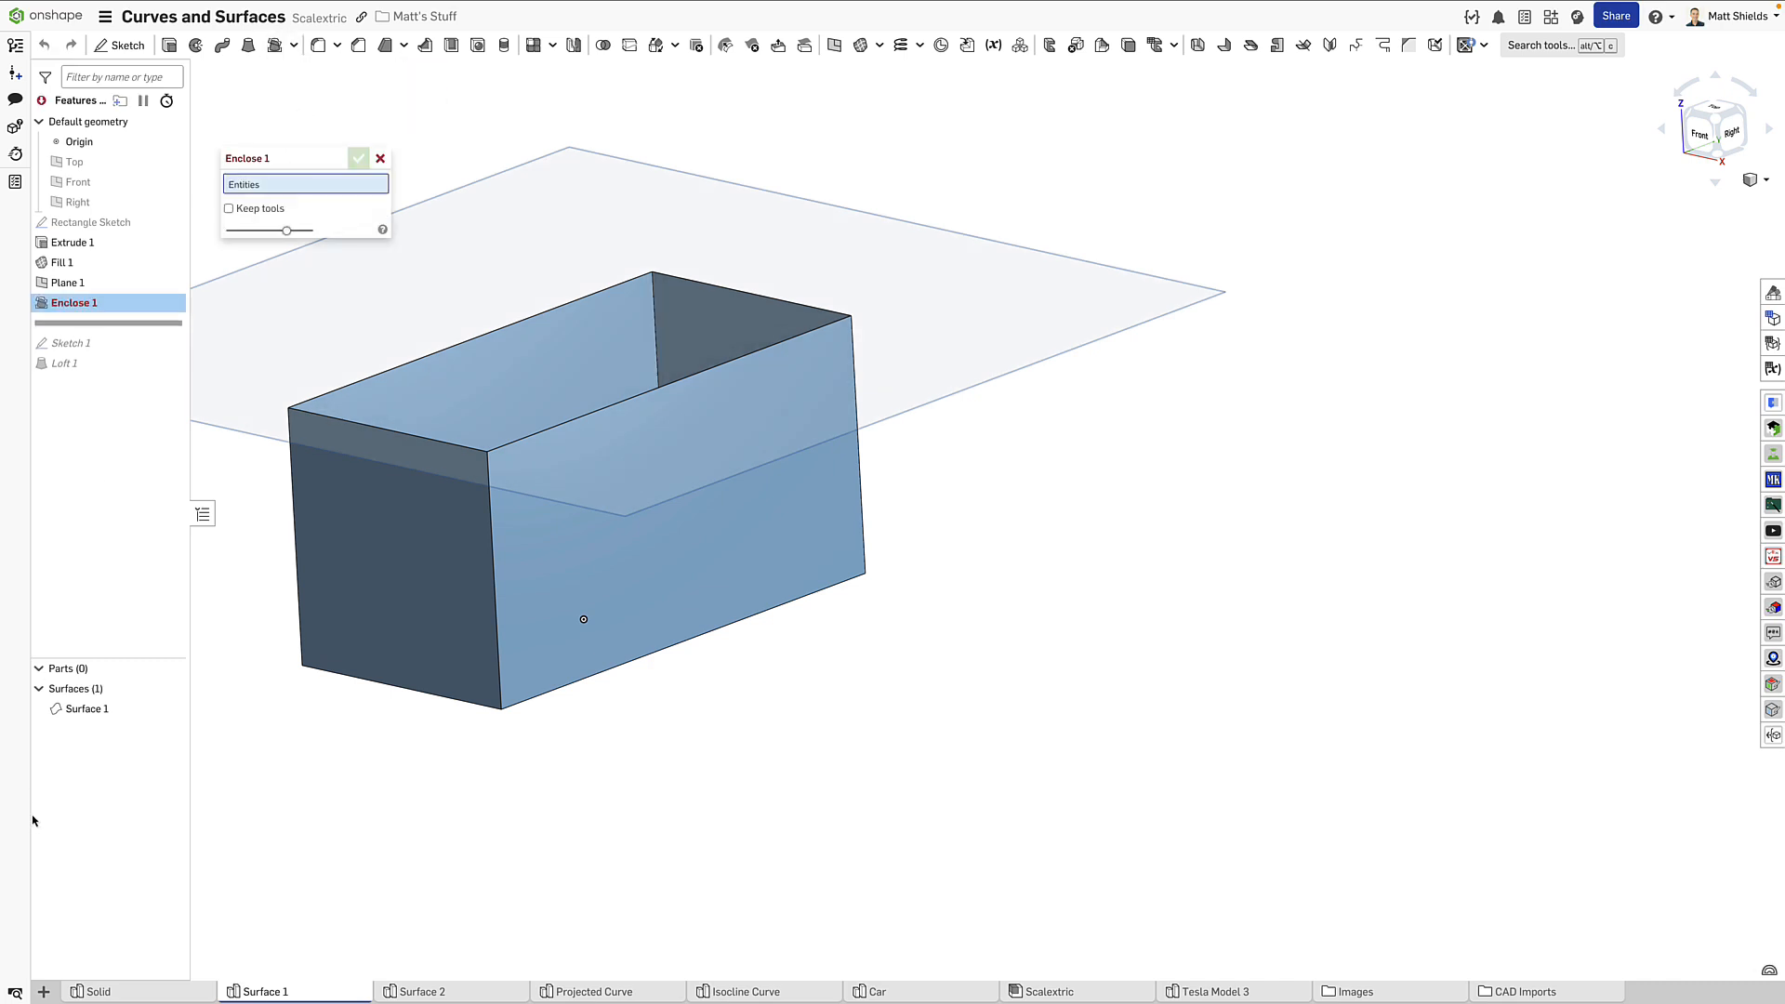
pyautogui.click(84, 710)
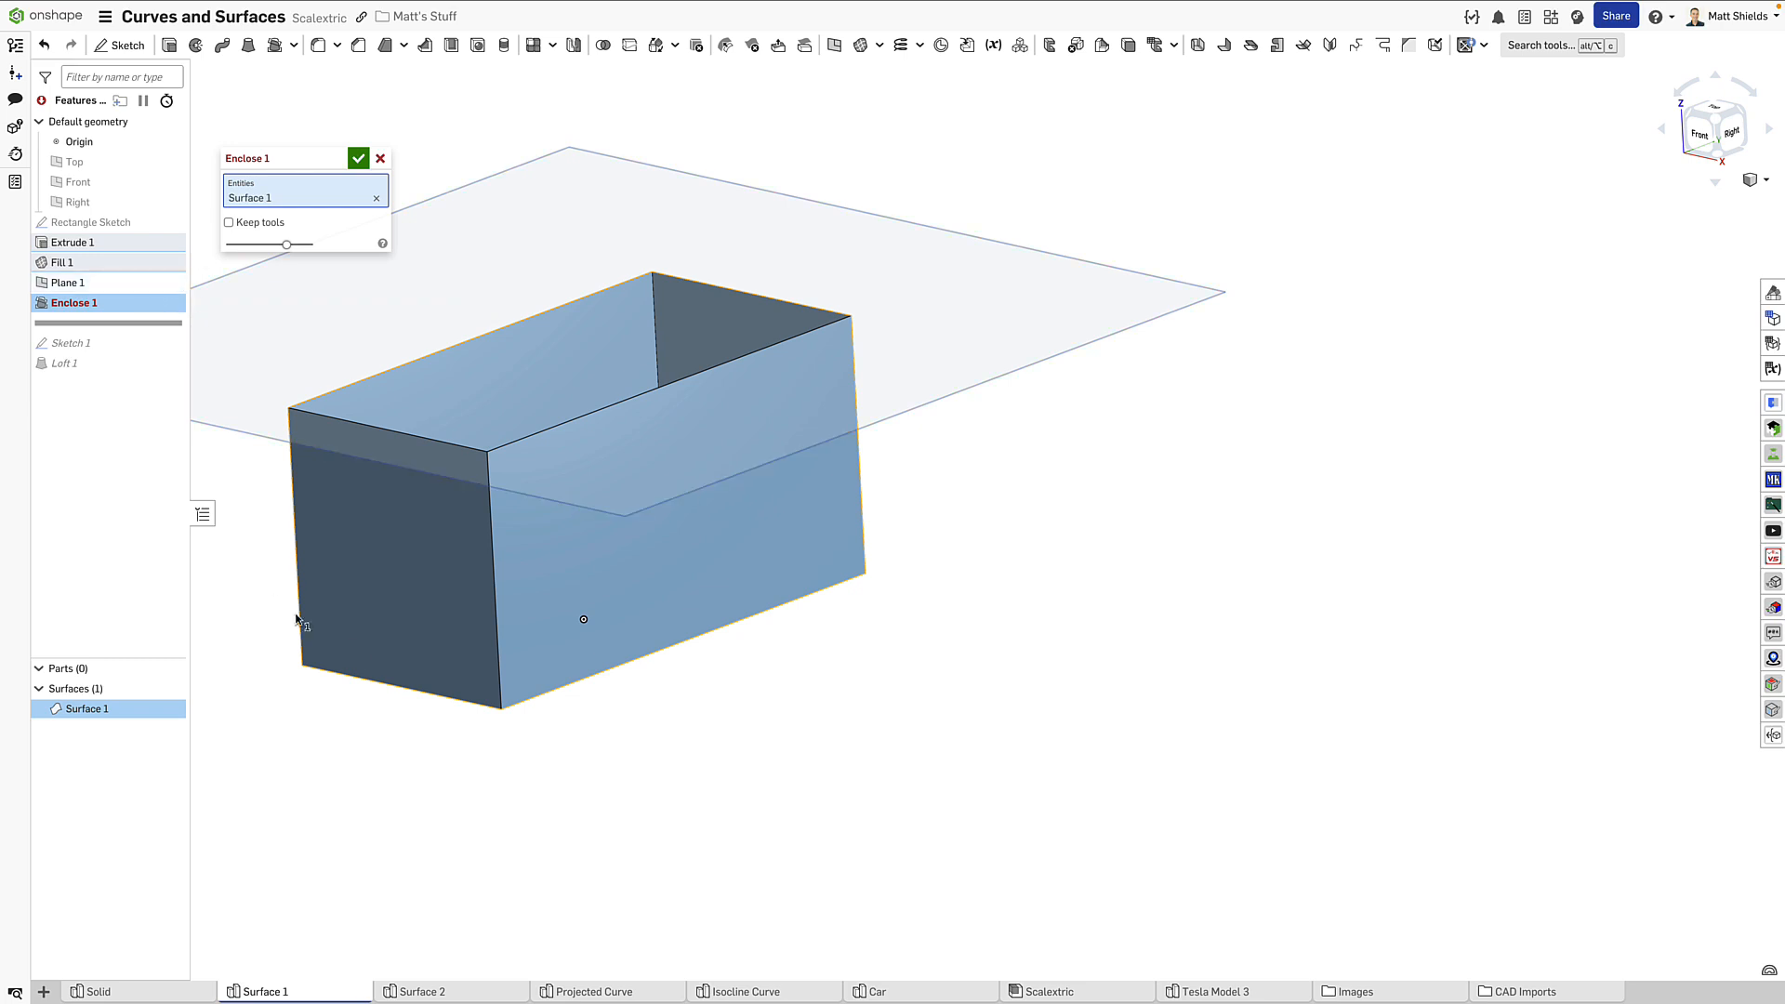
pyautogui.moveTo(298, 617); pyautogui.dragTo(331, 576, button='right')
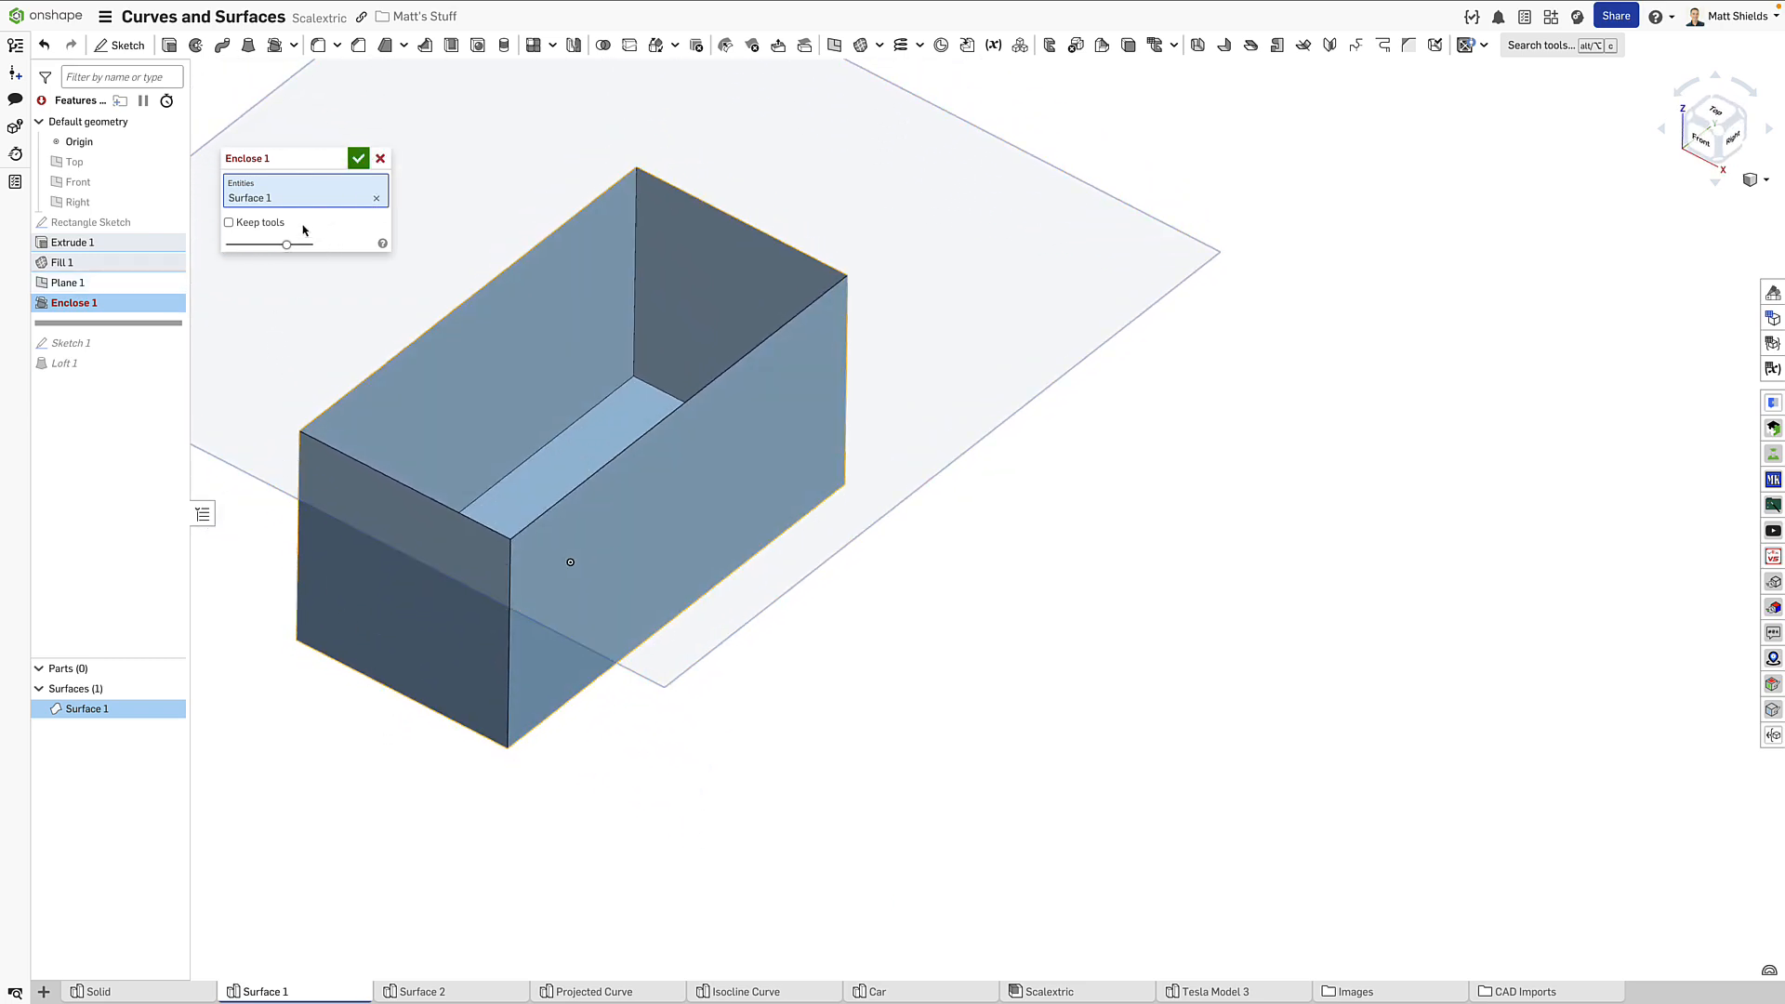
pyautogui.click(366, 121)
pyautogui.click(359, 160)
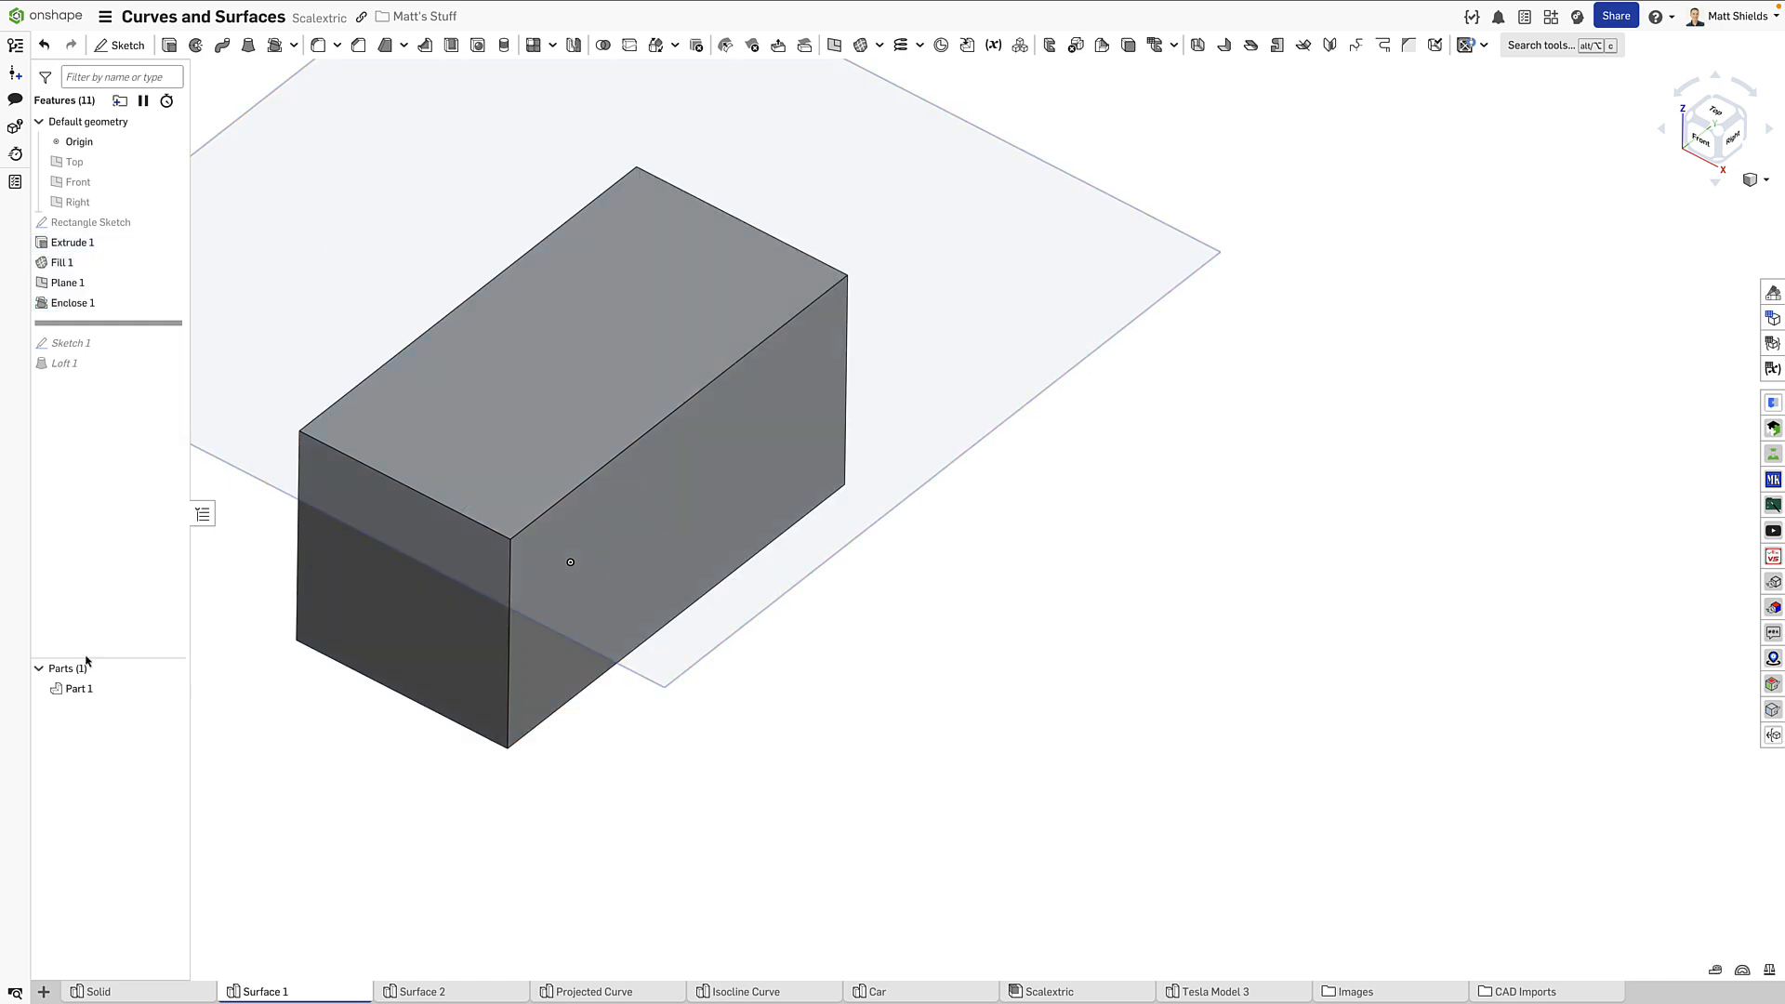
# Step: Inspect the enclosed solid and review the three vertices that define Plane 1, leaving the plane unedited
pyautogui.scroll(-2, 370, 721)
pyautogui.moveTo(370, 722); pyautogui.dragTo(353, 679, button='right')
pyautogui.doubleClick(107, 288)
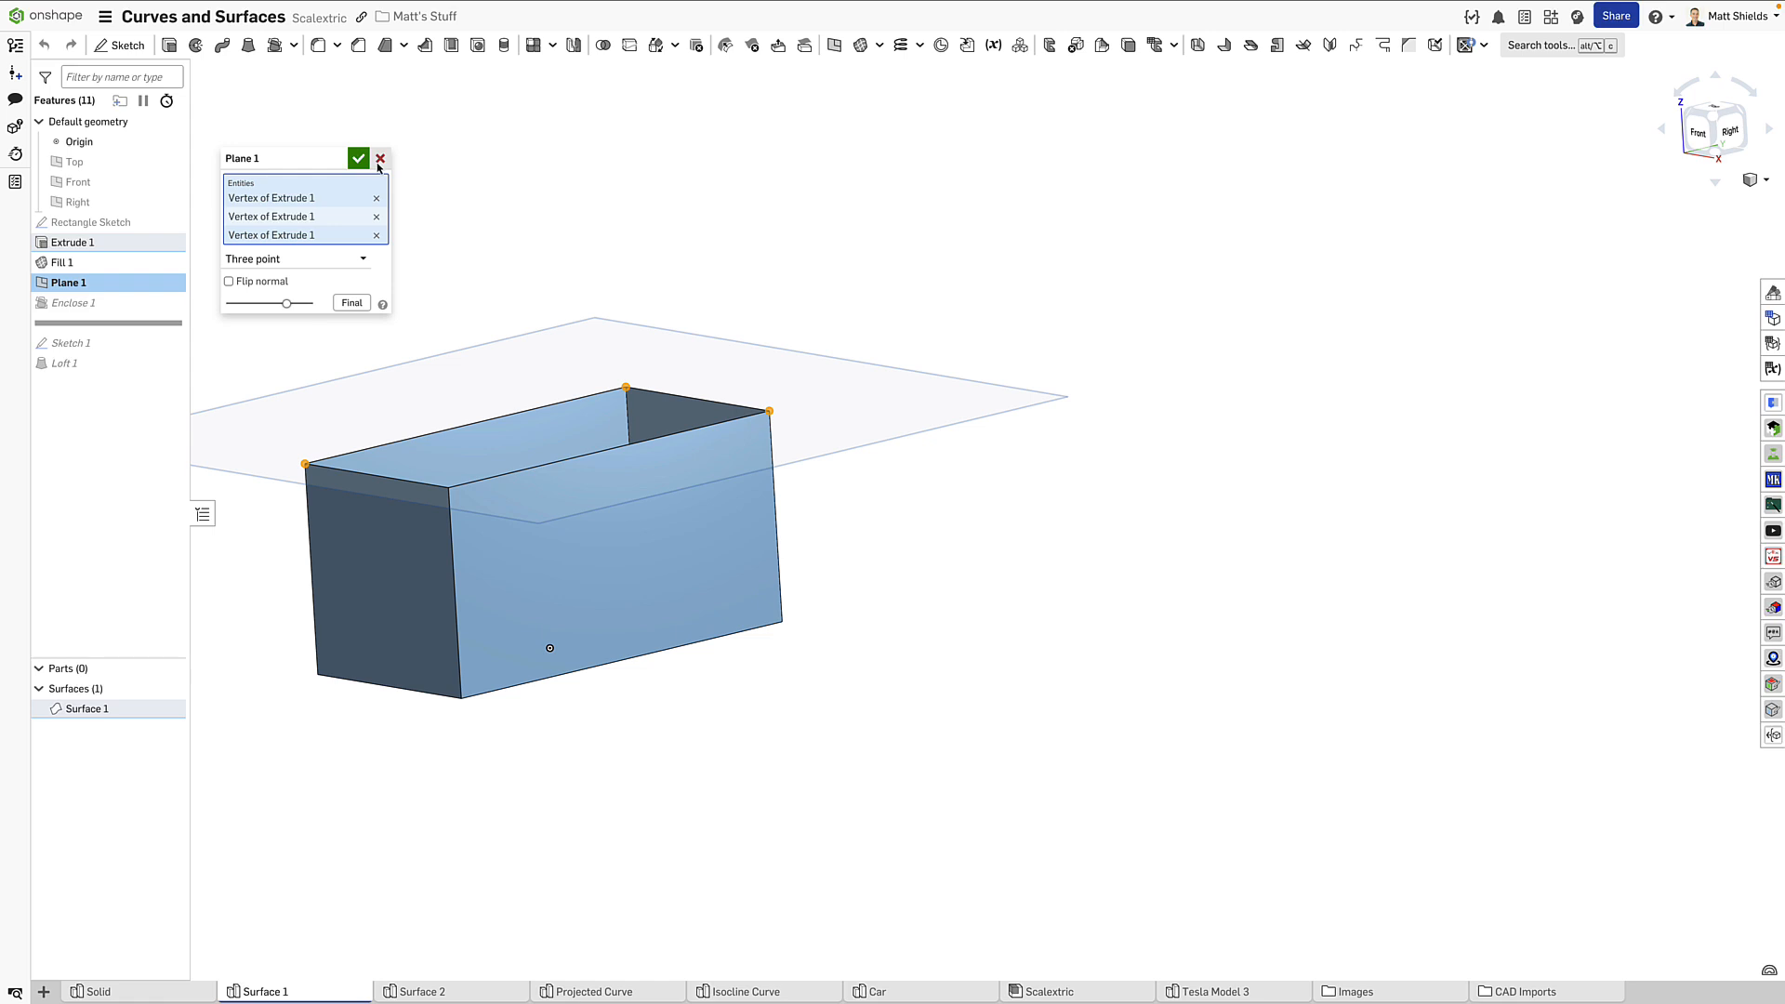
pyautogui.click(380, 159)
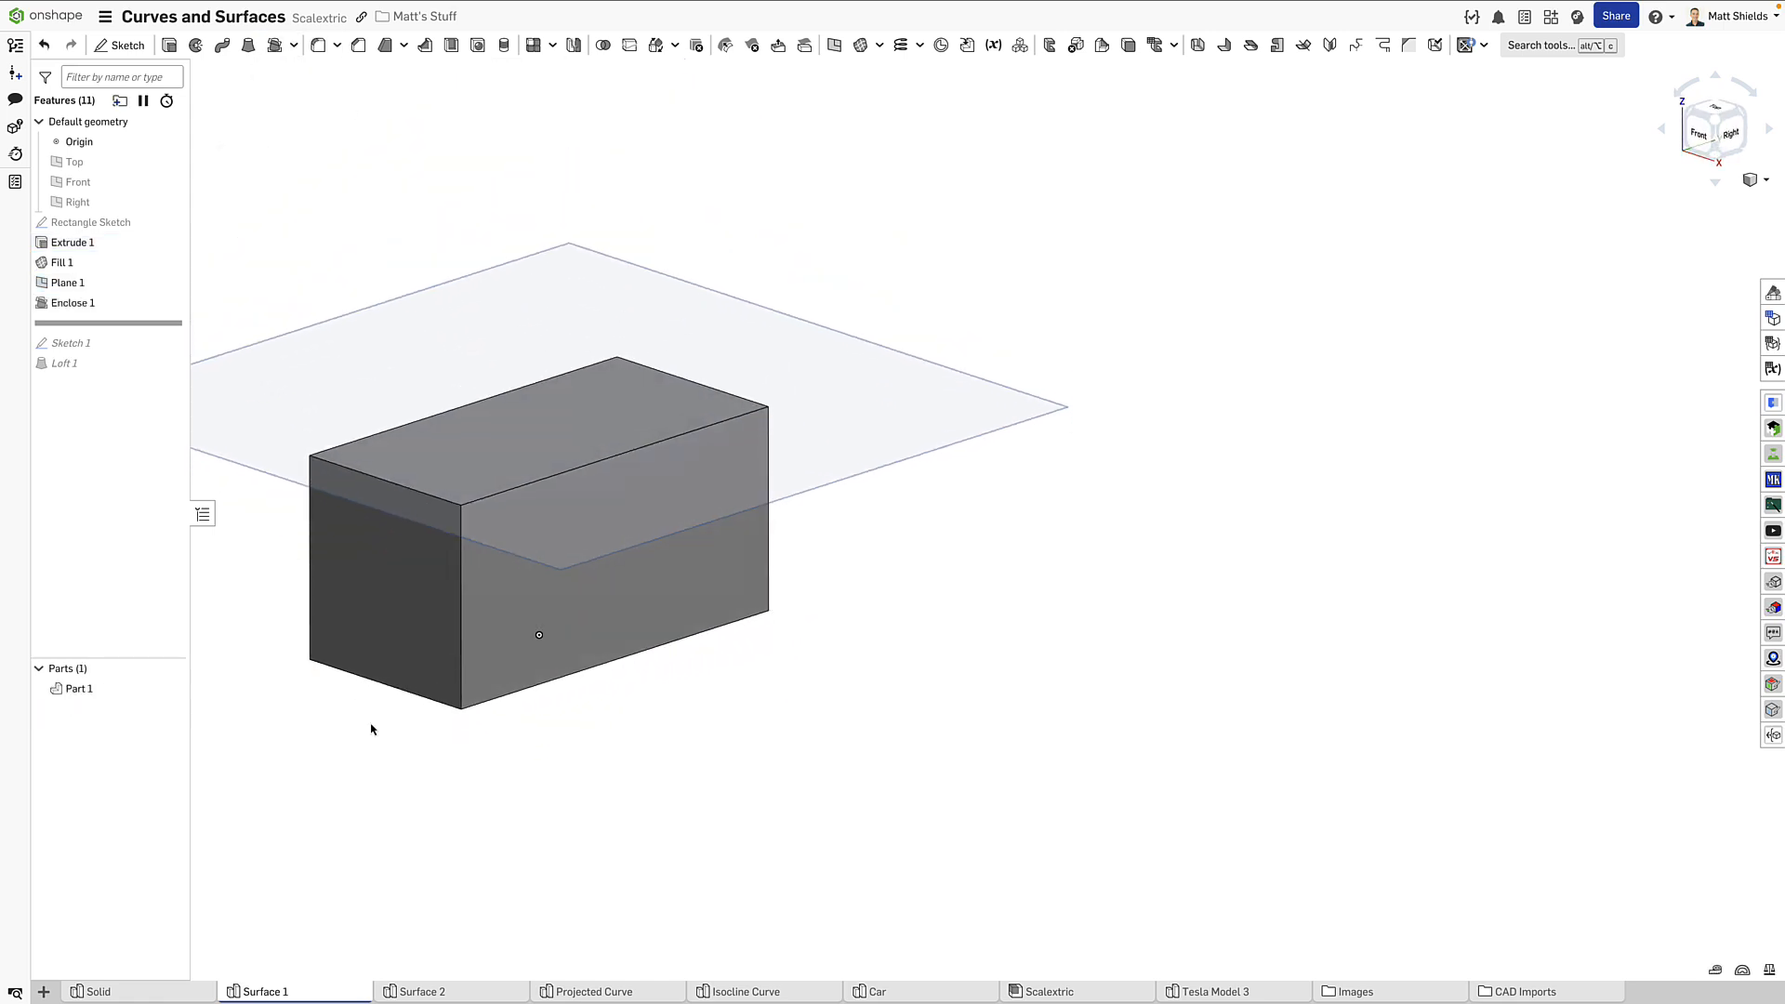
# Step: Switch to the Surface 2 part studio and review the Rectangle Sketch's dimensions and sketch plane
pyautogui.click(423, 993)
pyautogui.moveTo(585, 407); pyautogui.dragTo(480, 485, button='middle')
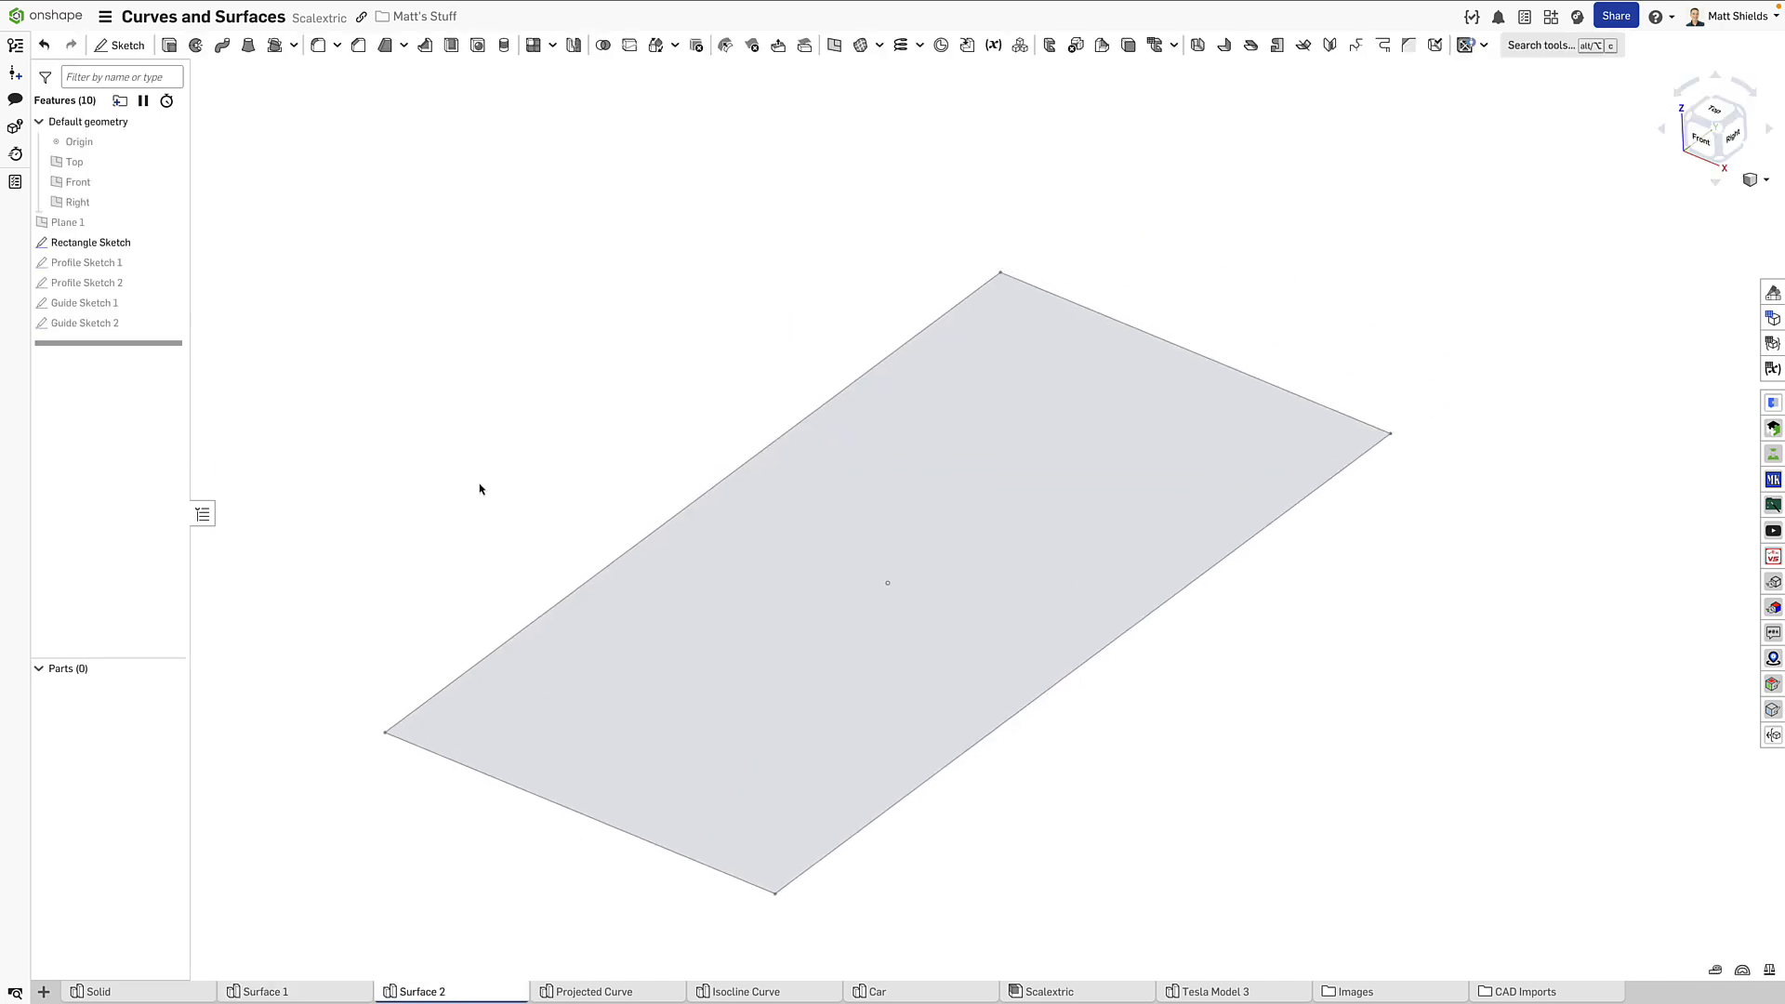
pyautogui.moveTo(481, 484); pyautogui.dragTo(486, 467, button='right')
pyautogui.moveTo(517, 495); pyautogui.dragTo(458, 453, button='middle')
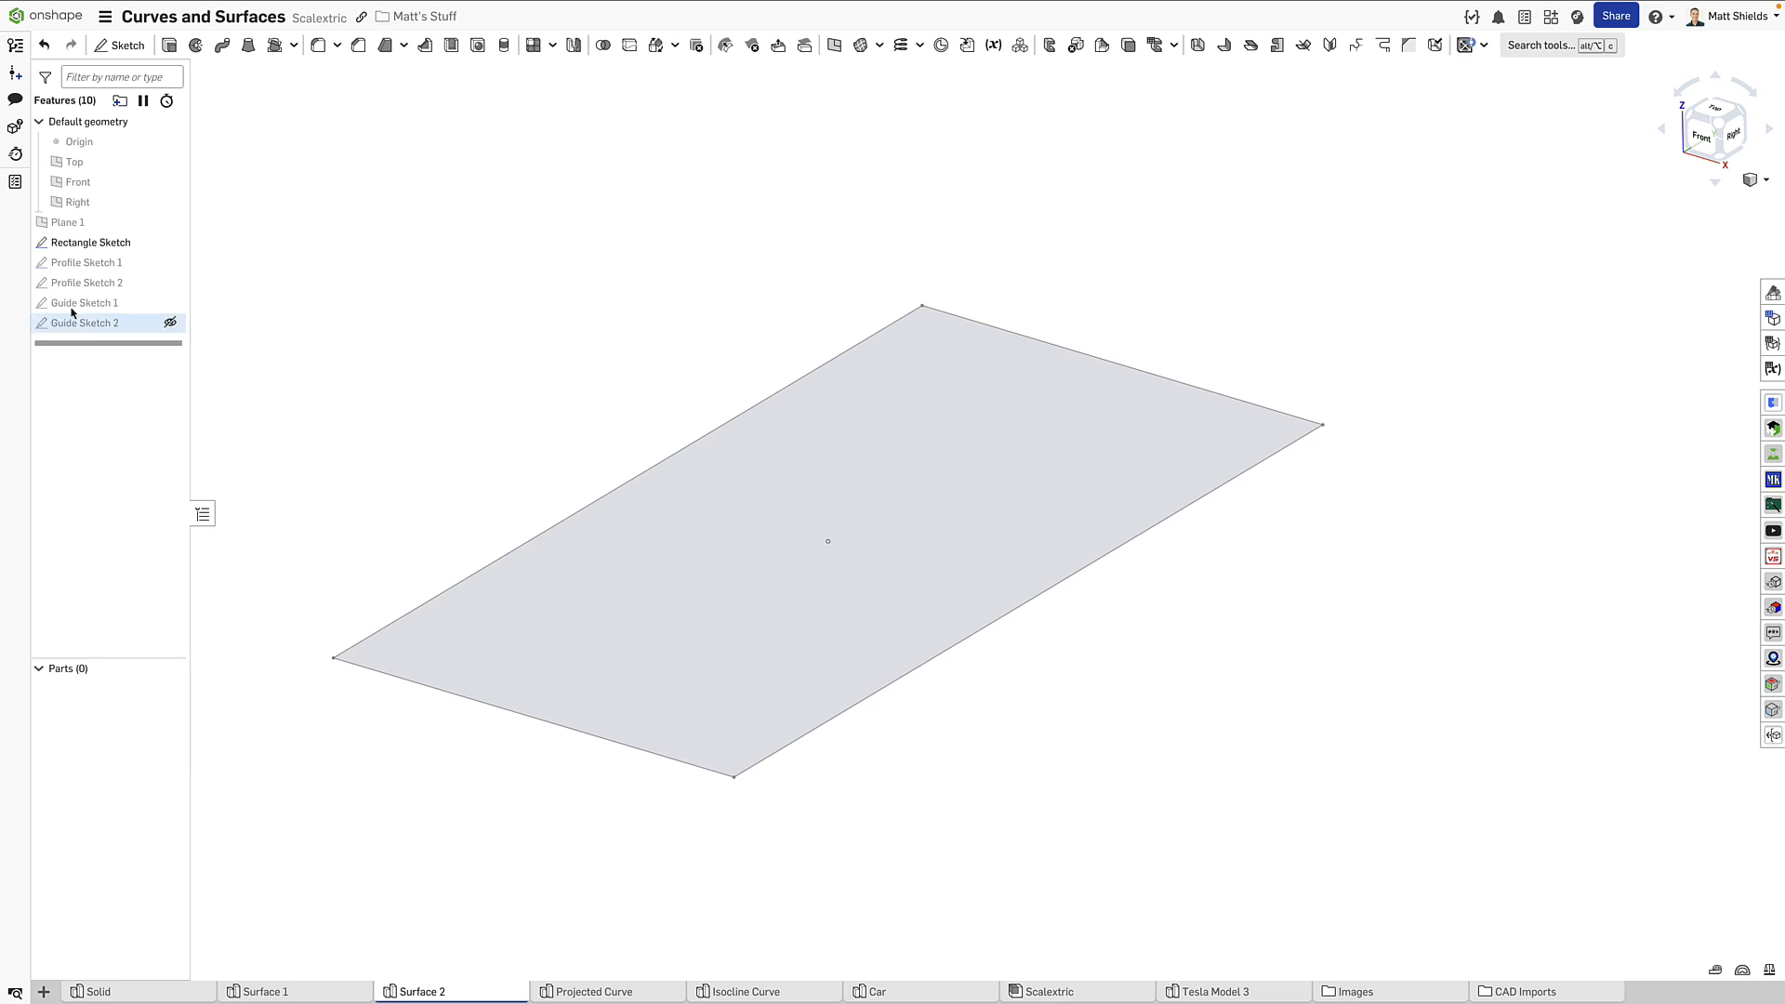
pyautogui.doubleClick(76, 244)
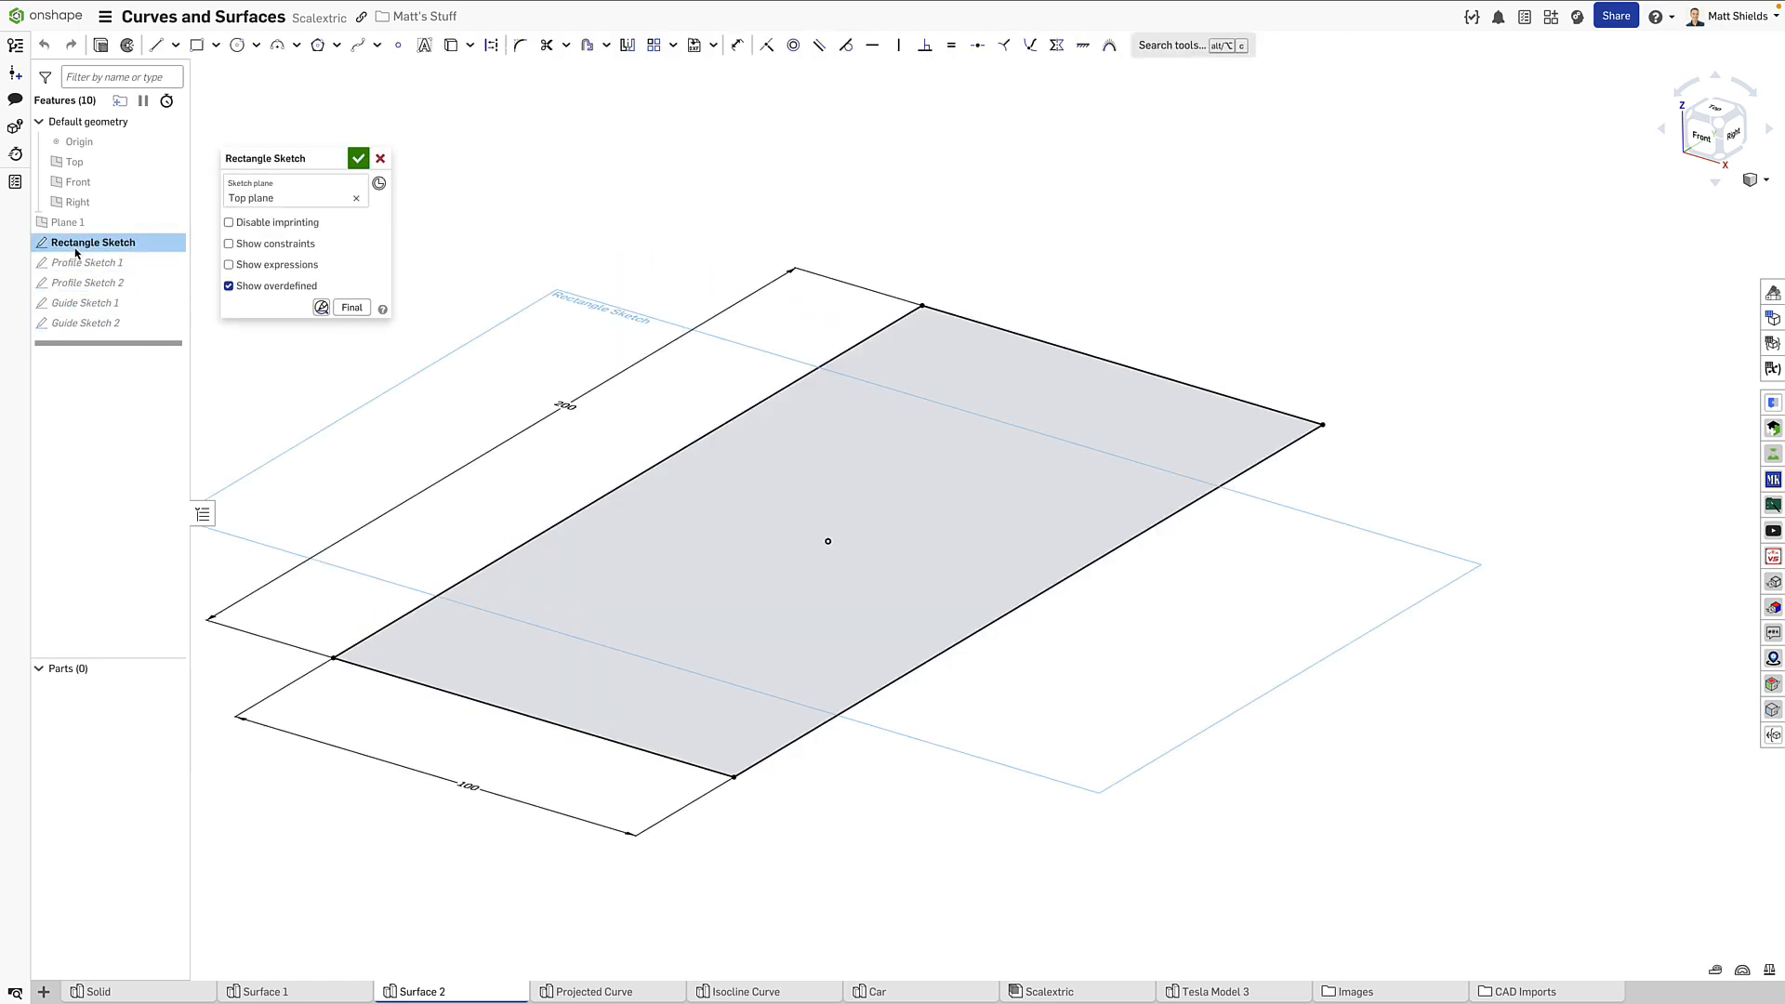
pyautogui.click(381, 159)
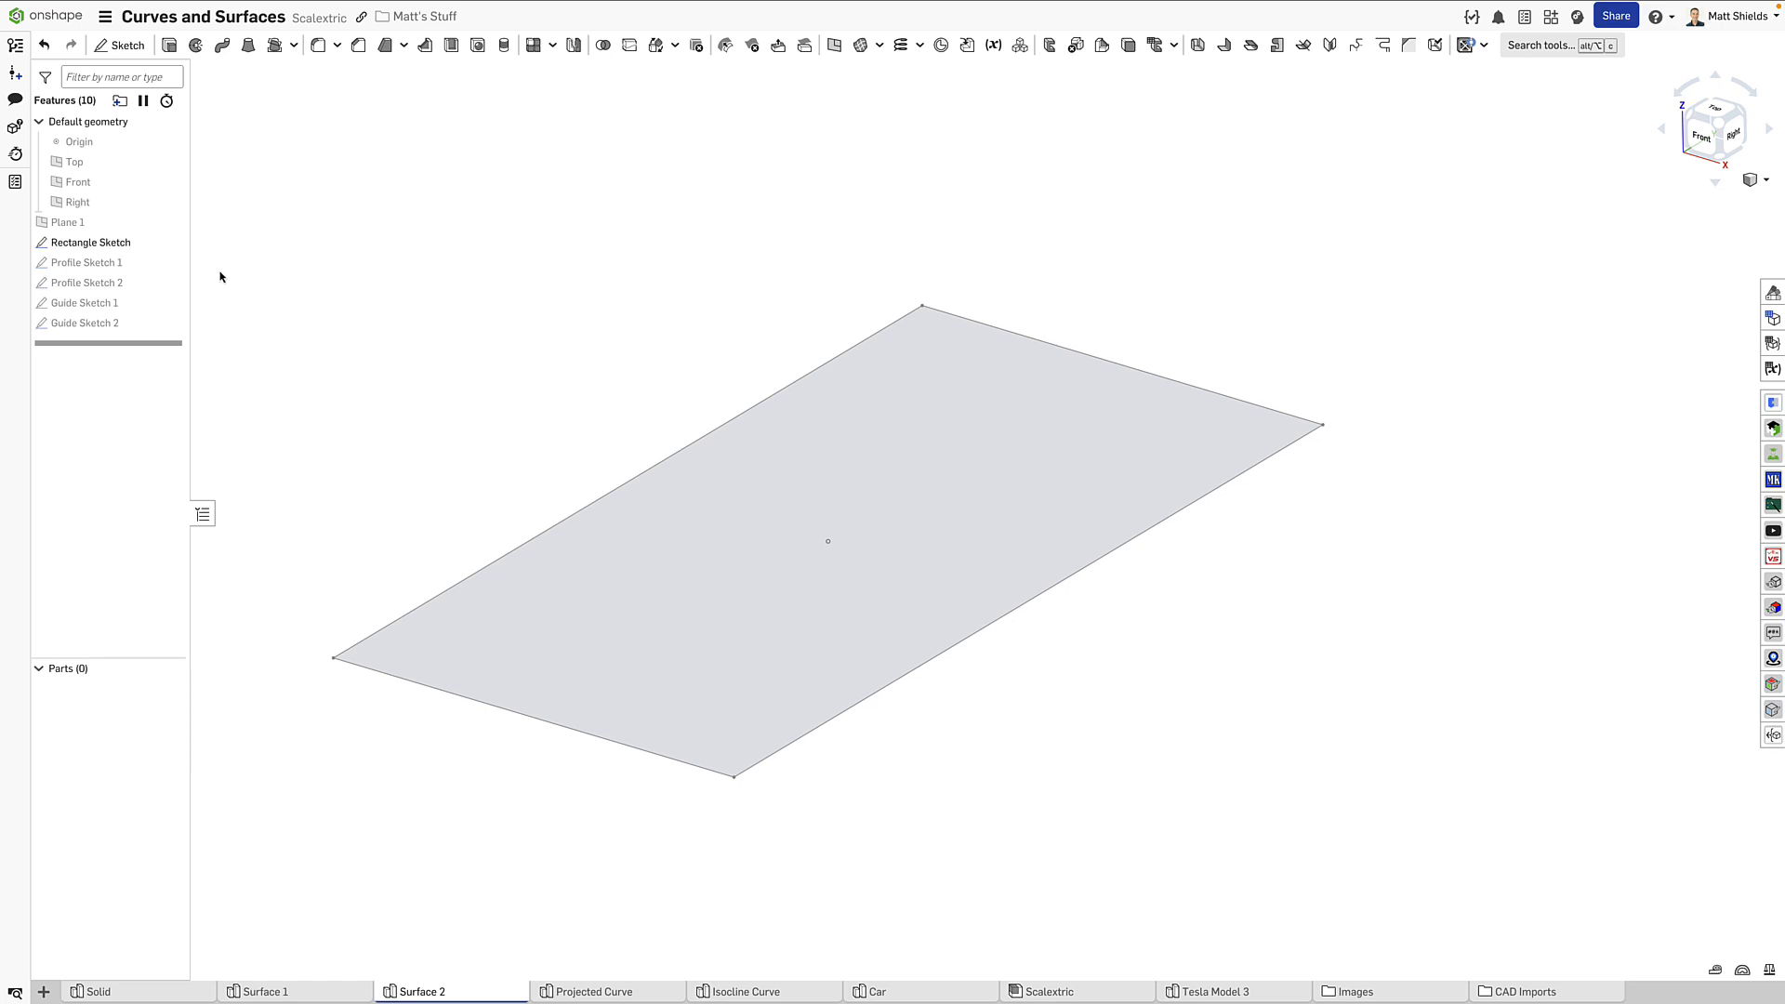
# Step: Show Profile Sketch 1 and Profile Sketch 2, and view both arched profiles from around the rectangle
pyautogui.click(174, 263)
pyautogui.click(175, 283)
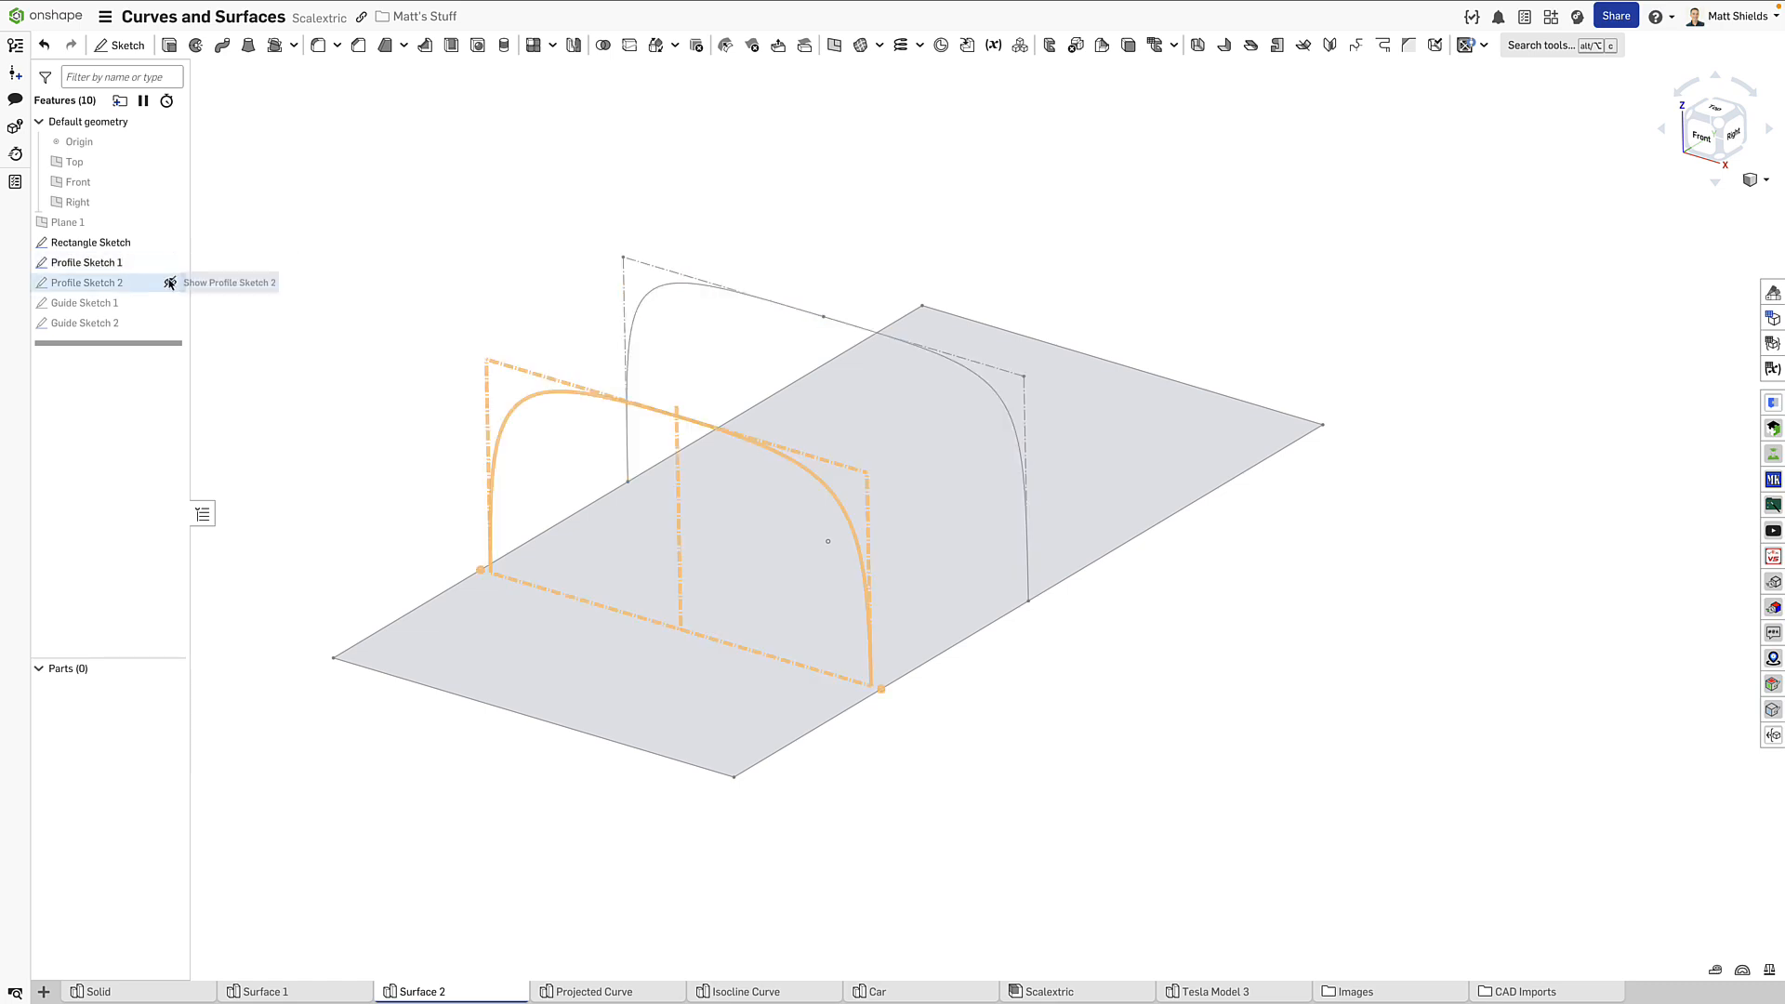
pyautogui.moveTo(339, 273)
pyautogui.mouseDown(button='right')
pyautogui.moveTo(331, 295)
pyautogui.moveTo(323, 275)
pyautogui.mouseUp(button='right')
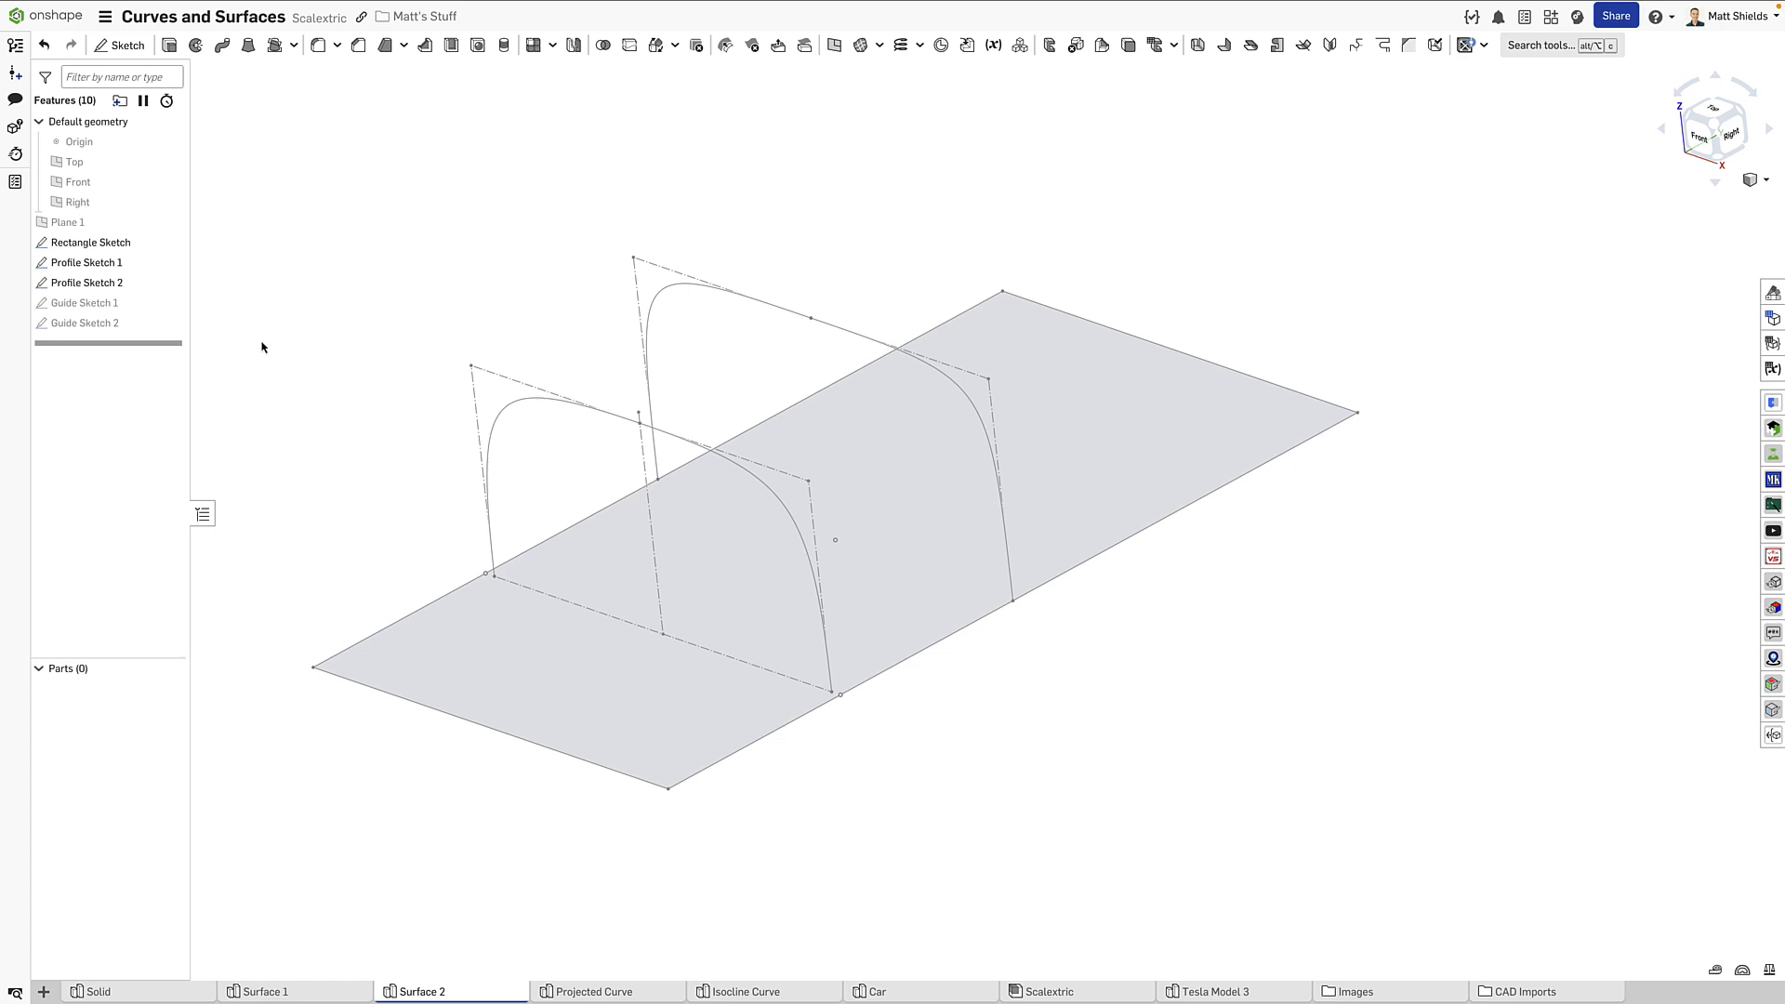
pyautogui.moveTo(263, 347)
pyautogui.mouseDown(button='right')
pyautogui.moveTo(295, 327)
pyautogui.moveTo(327, 359)
pyautogui.mouseUp(button='right')
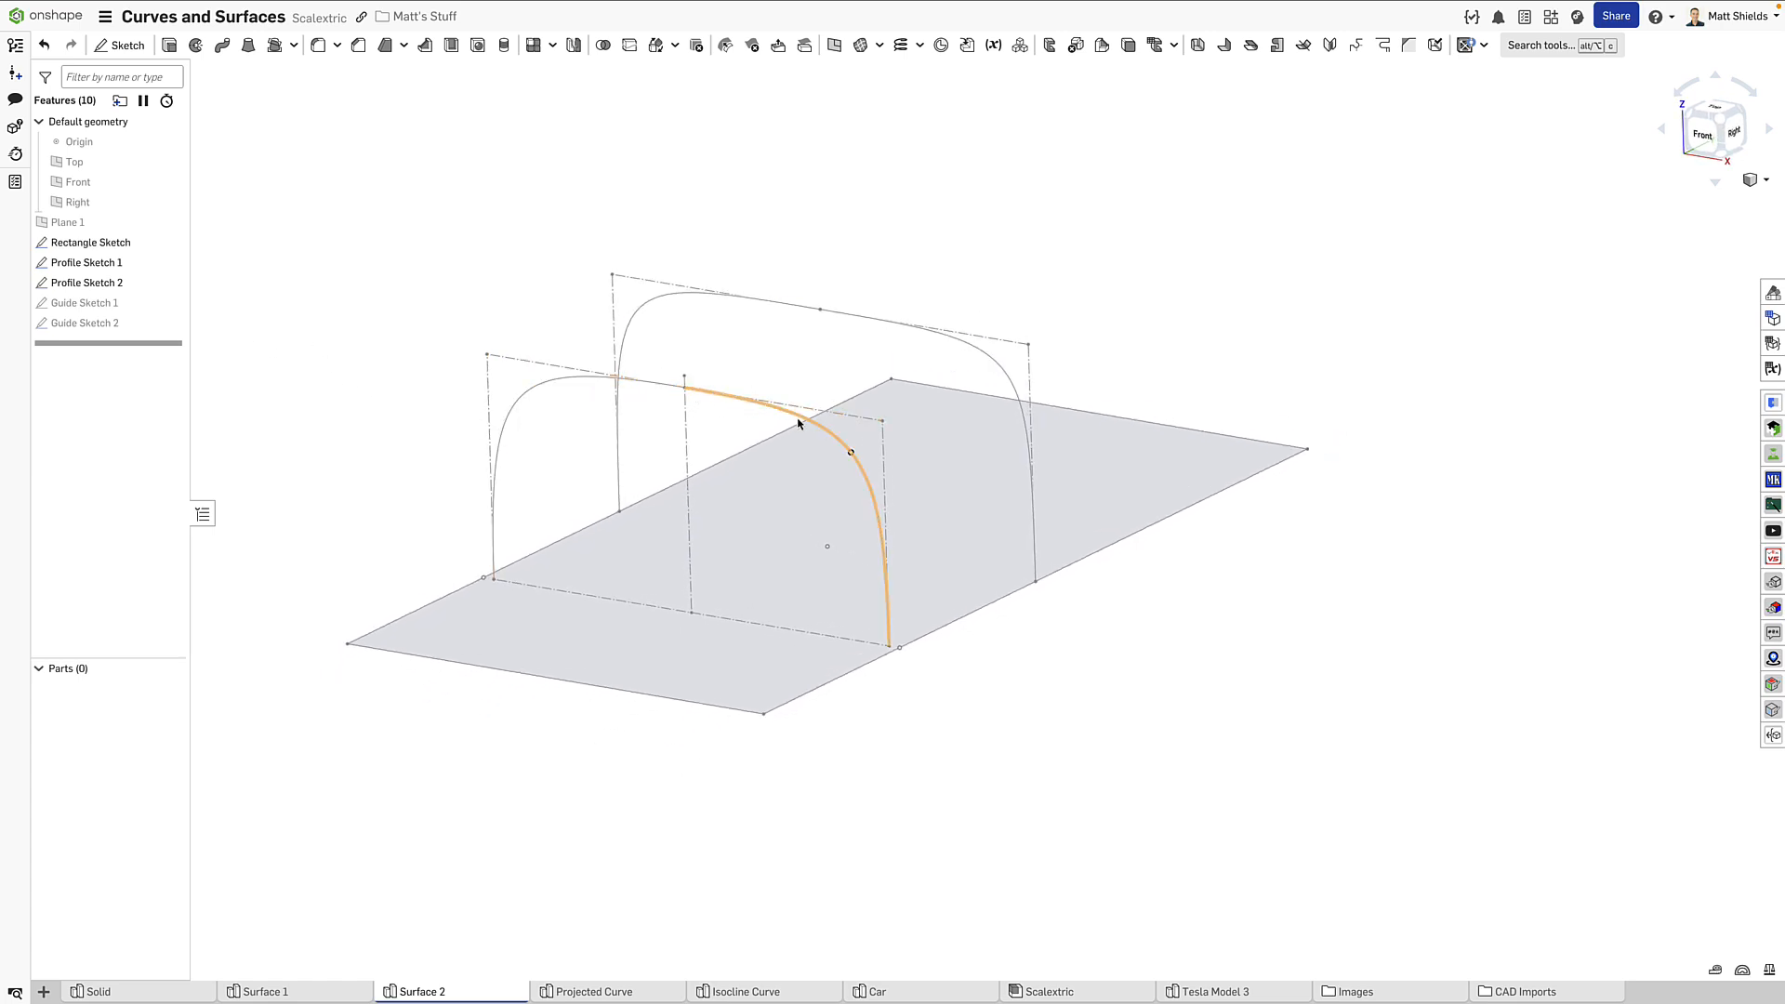
# Step: Loft a new surface through one half of each arched profile to the midpoint of the rectangle's front edge
pyautogui.click(247, 45)
pyautogui.click(969, 355)
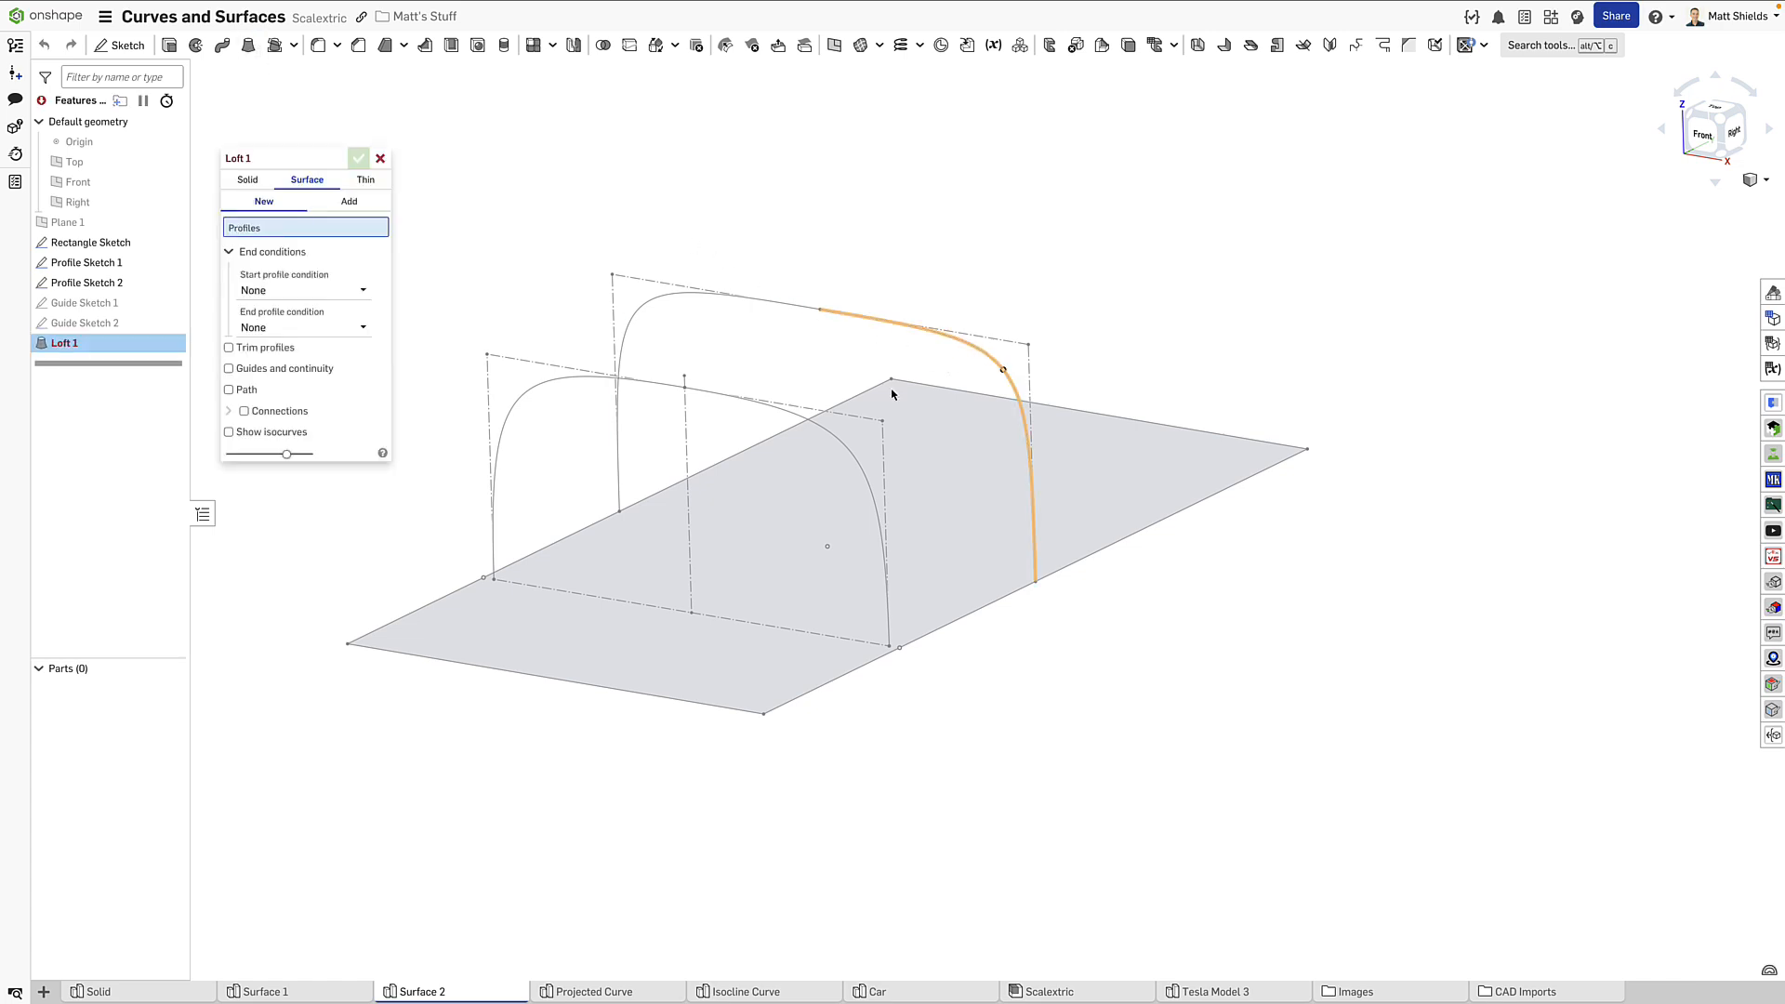
pyautogui.click(844, 440)
pyautogui.click(556, 679)
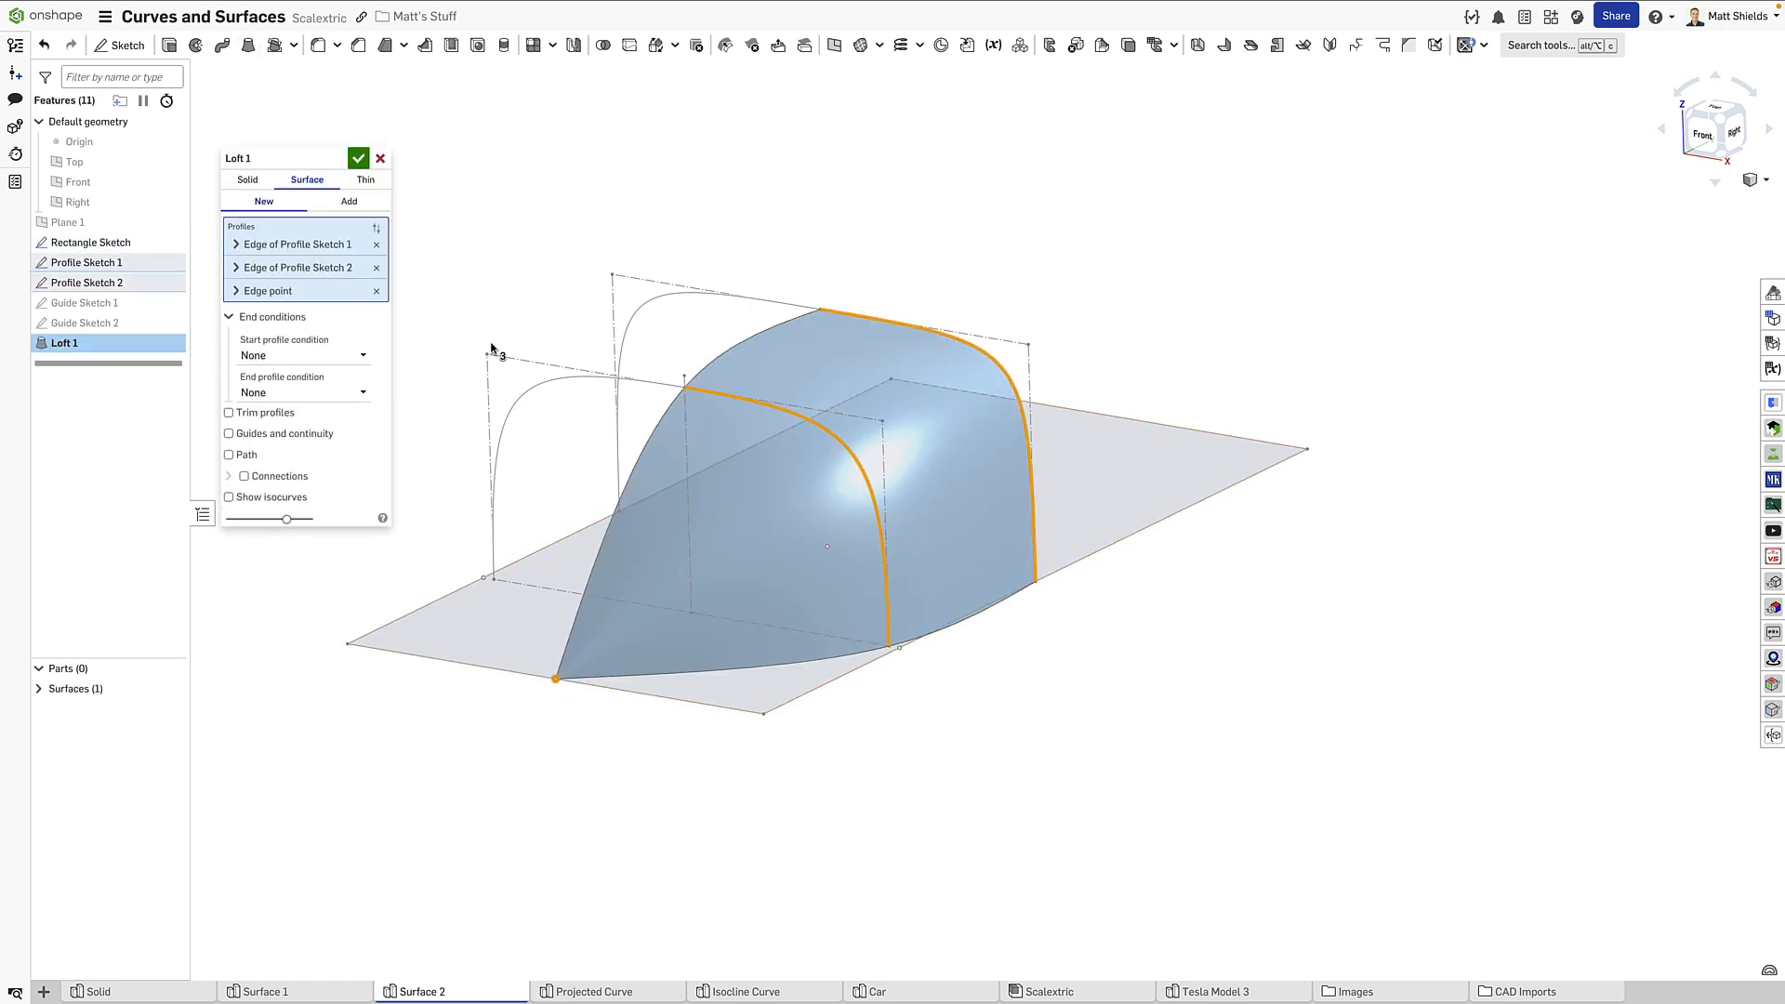
pyautogui.click(359, 160)
# Step: Mirror the lofted surface about the Right plane as a new surface, showing the planes to pick from
pyautogui.moveTo(379, 243); pyautogui.dragTo(418, 266, button='right')
pyautogui.moveTo(418, 267); pyautogui.dragTo(308, 333, button='middle')
pyautogui.scroll(3, 318, 307)
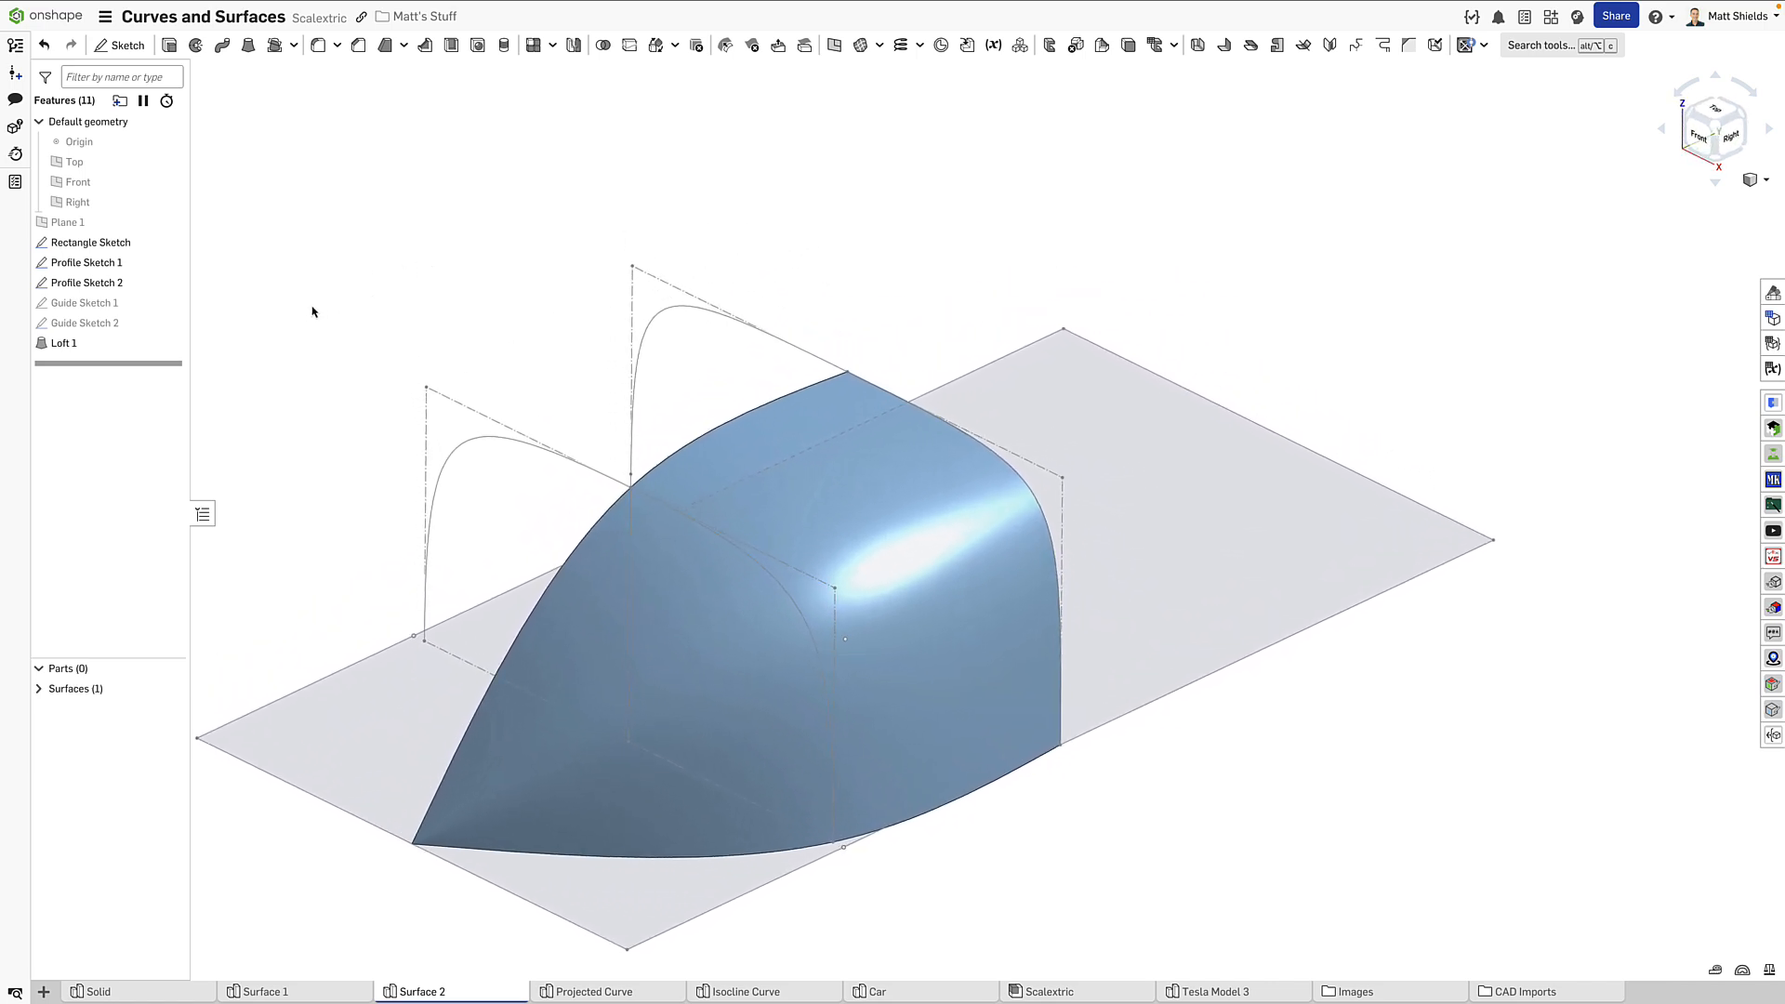
pyautogui.scroll(-3, 317, 307)
pyautogui.moveTo(317, 305); pyautogui.dragTo(357, 291, button='right')
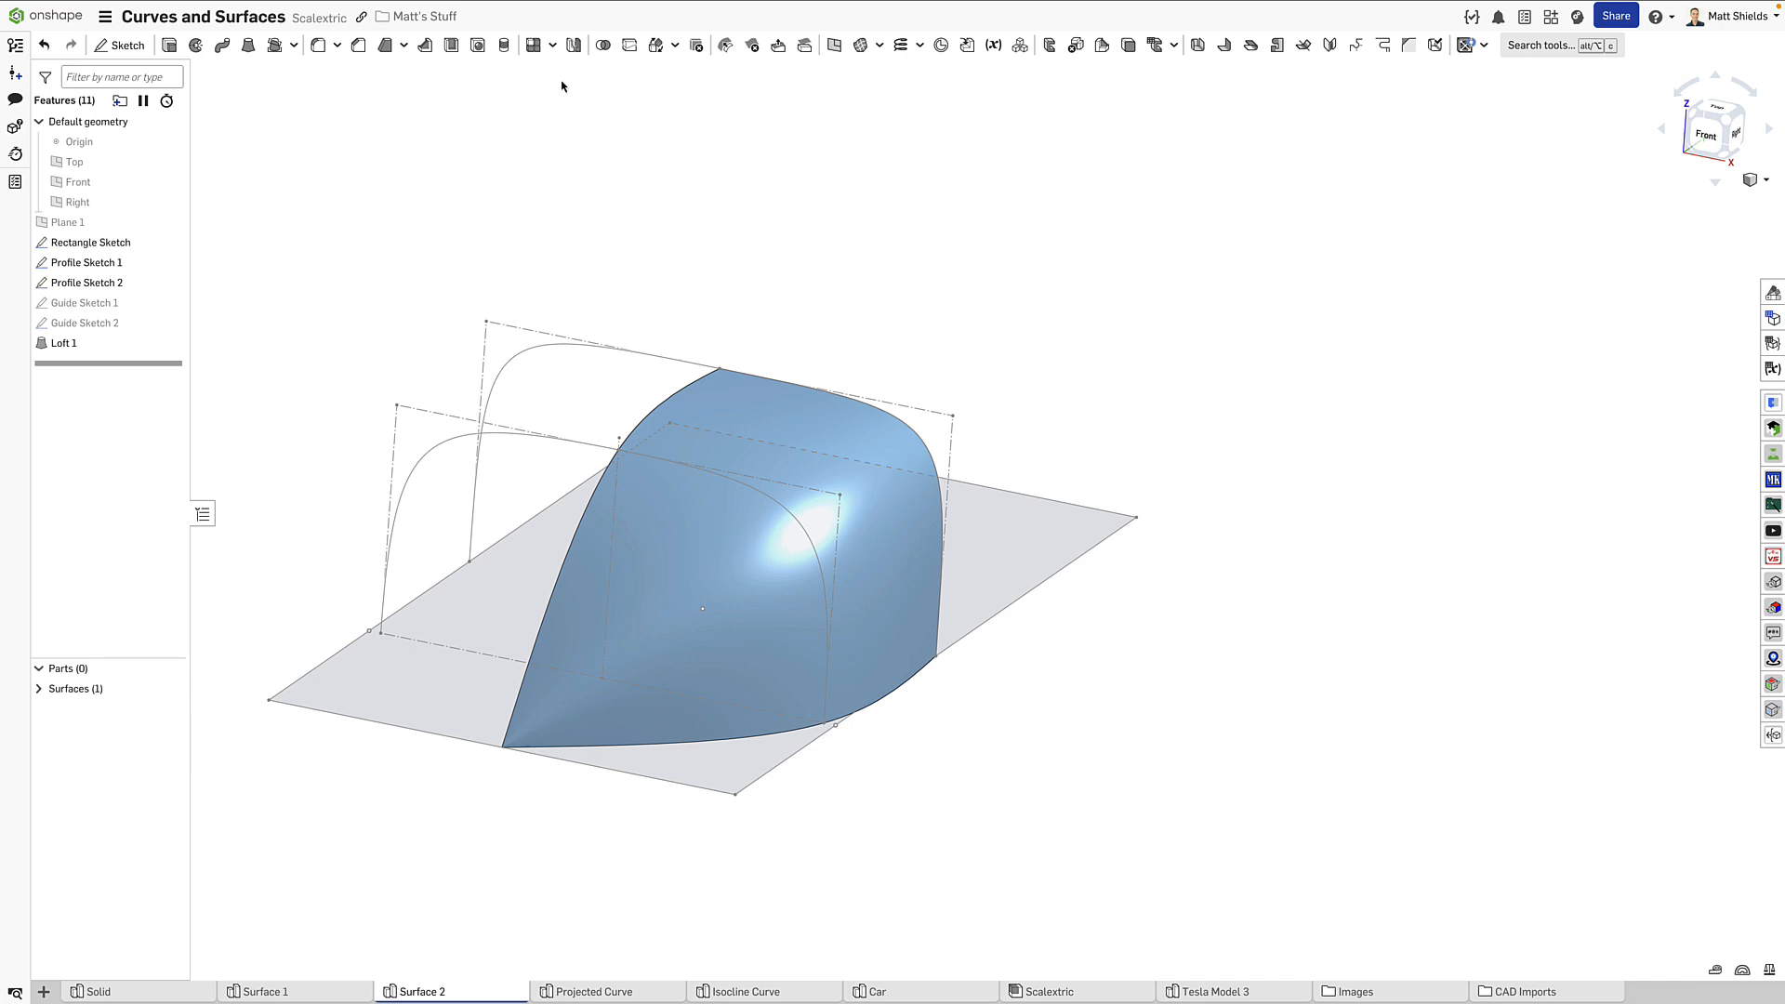
pyautogui.click(575, 46)
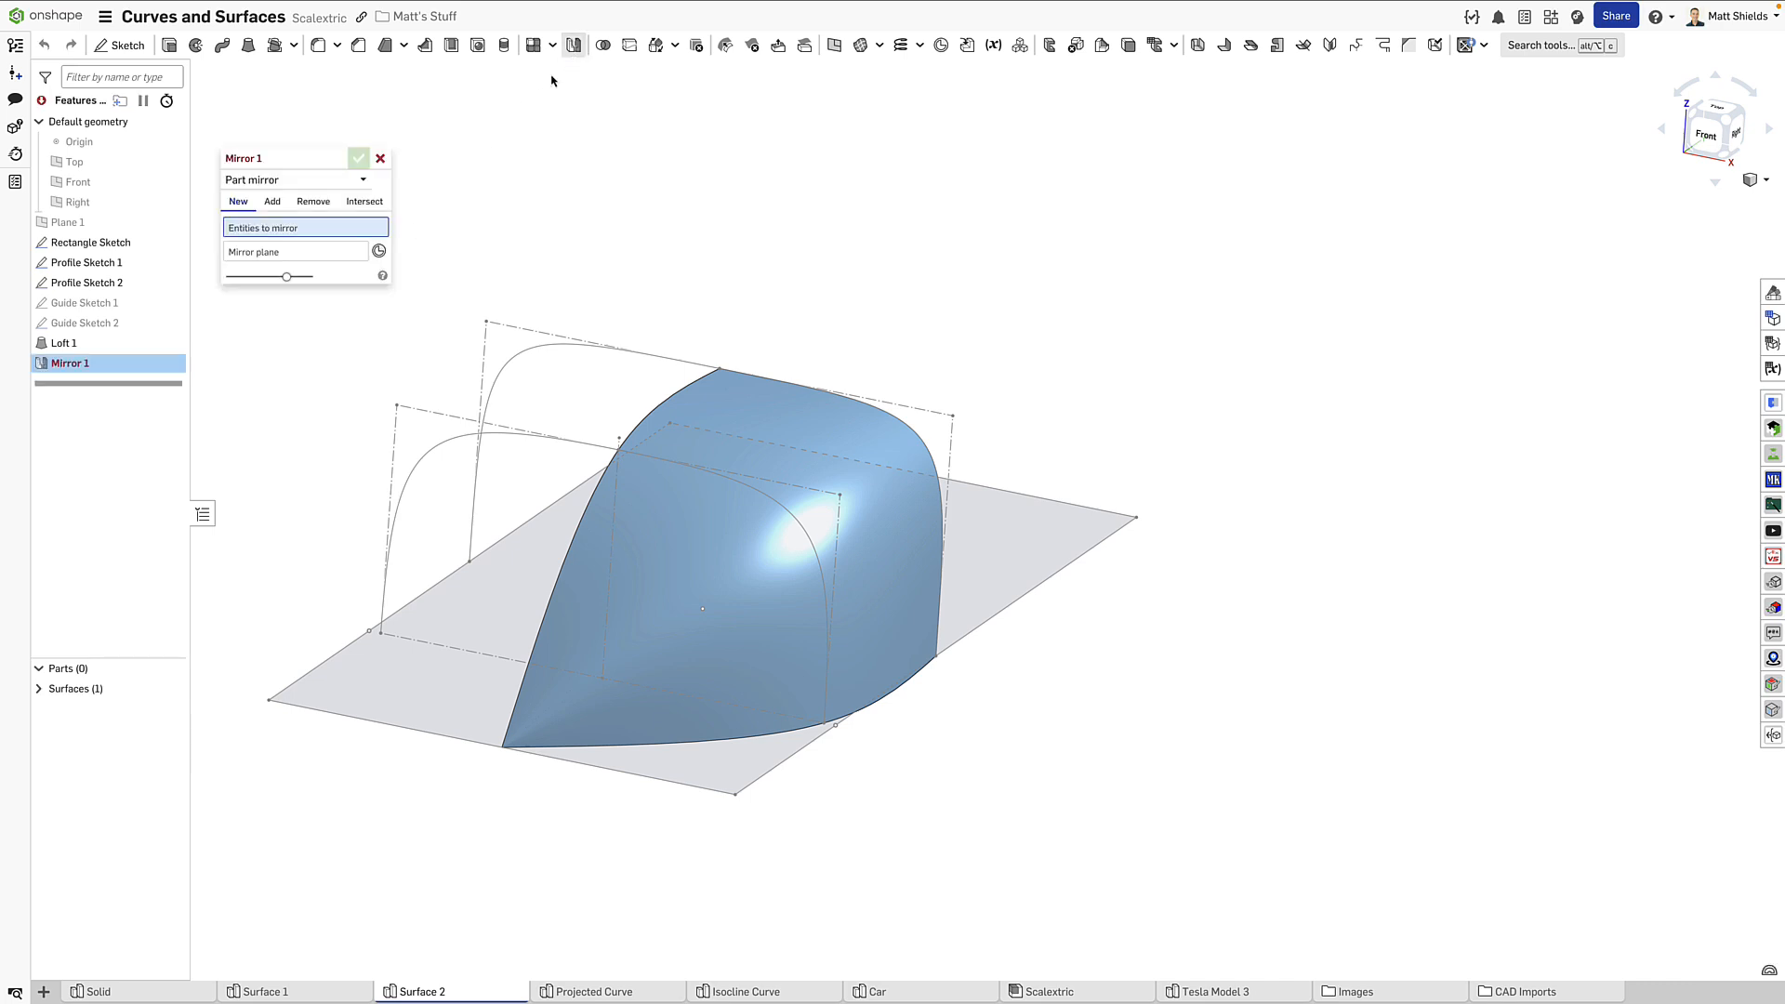
pyautogui.press('p')
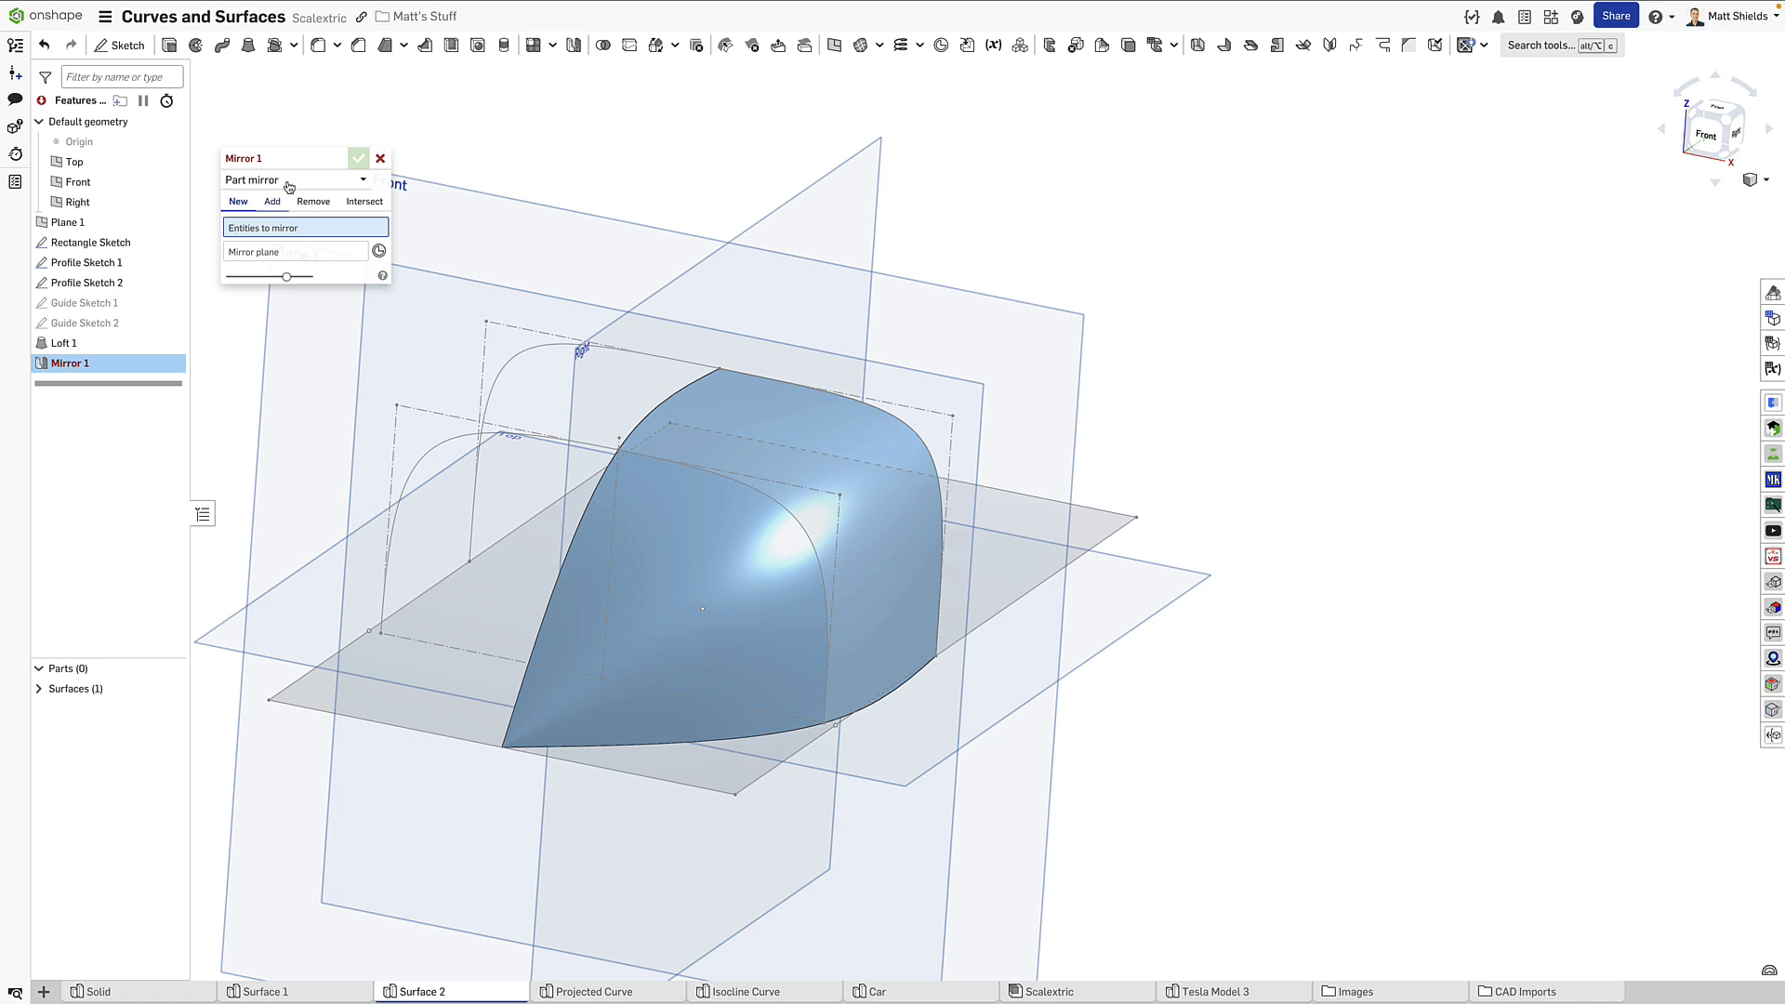
pyautogui.click(617, 645)
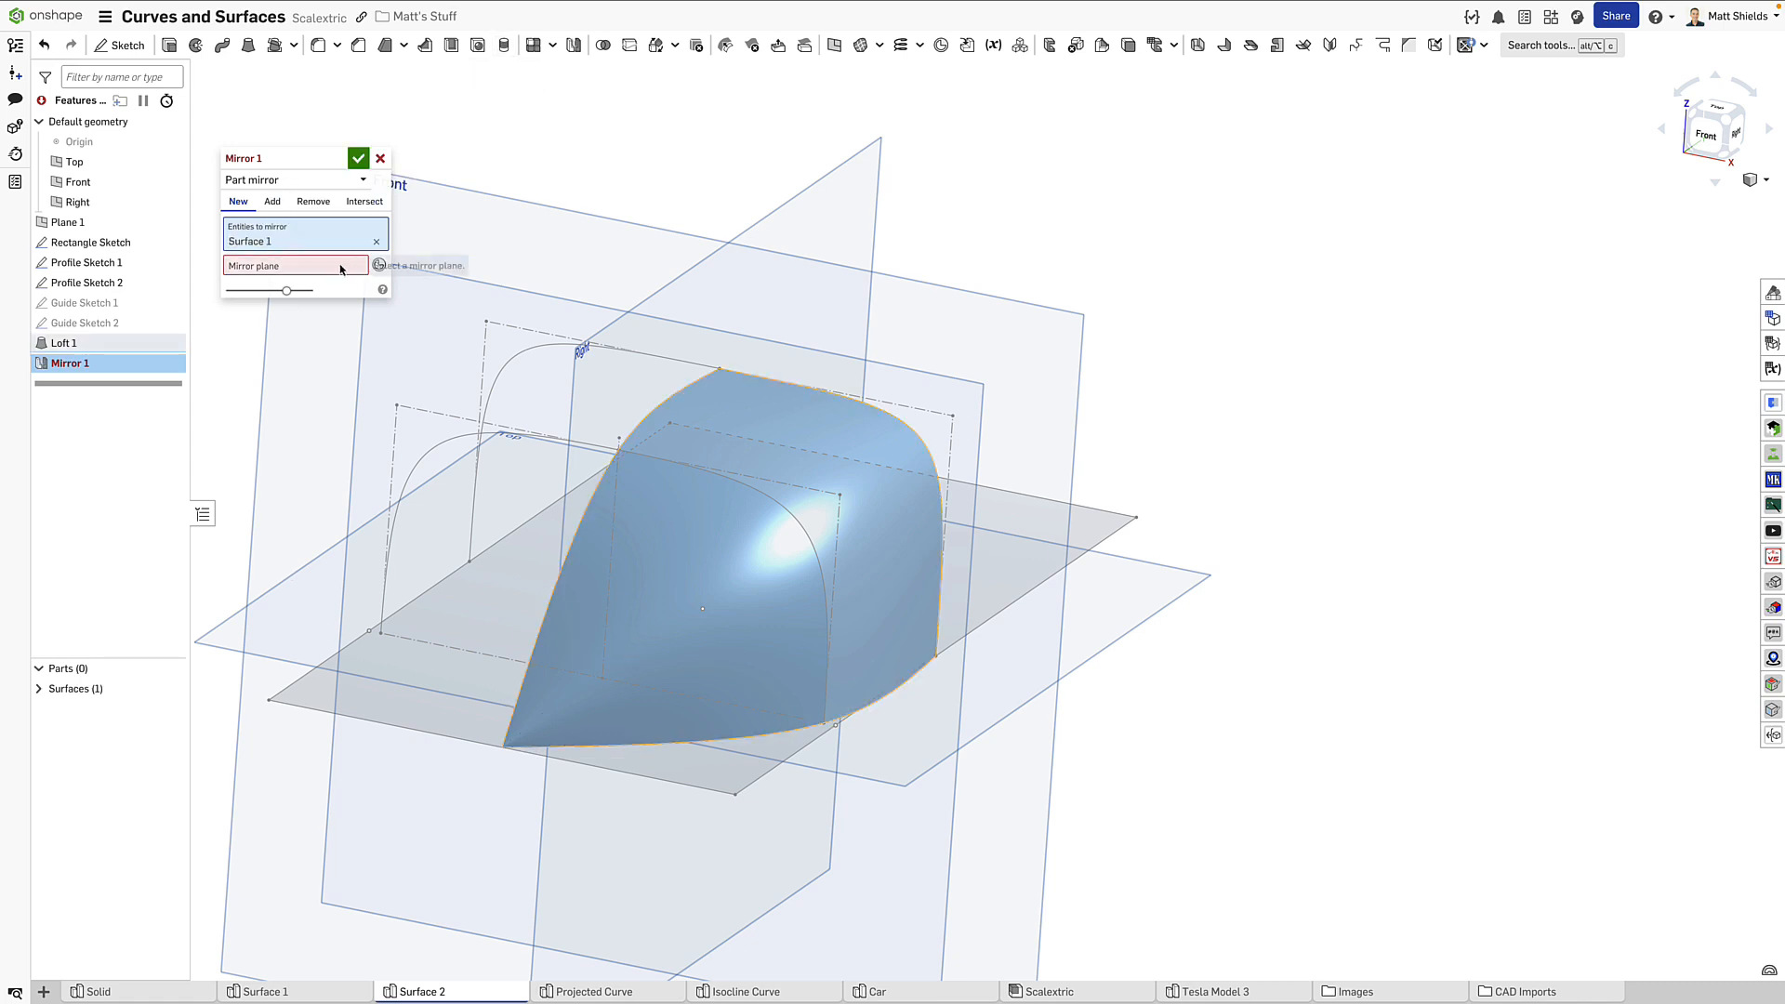
pyautogui.click(870, 186)
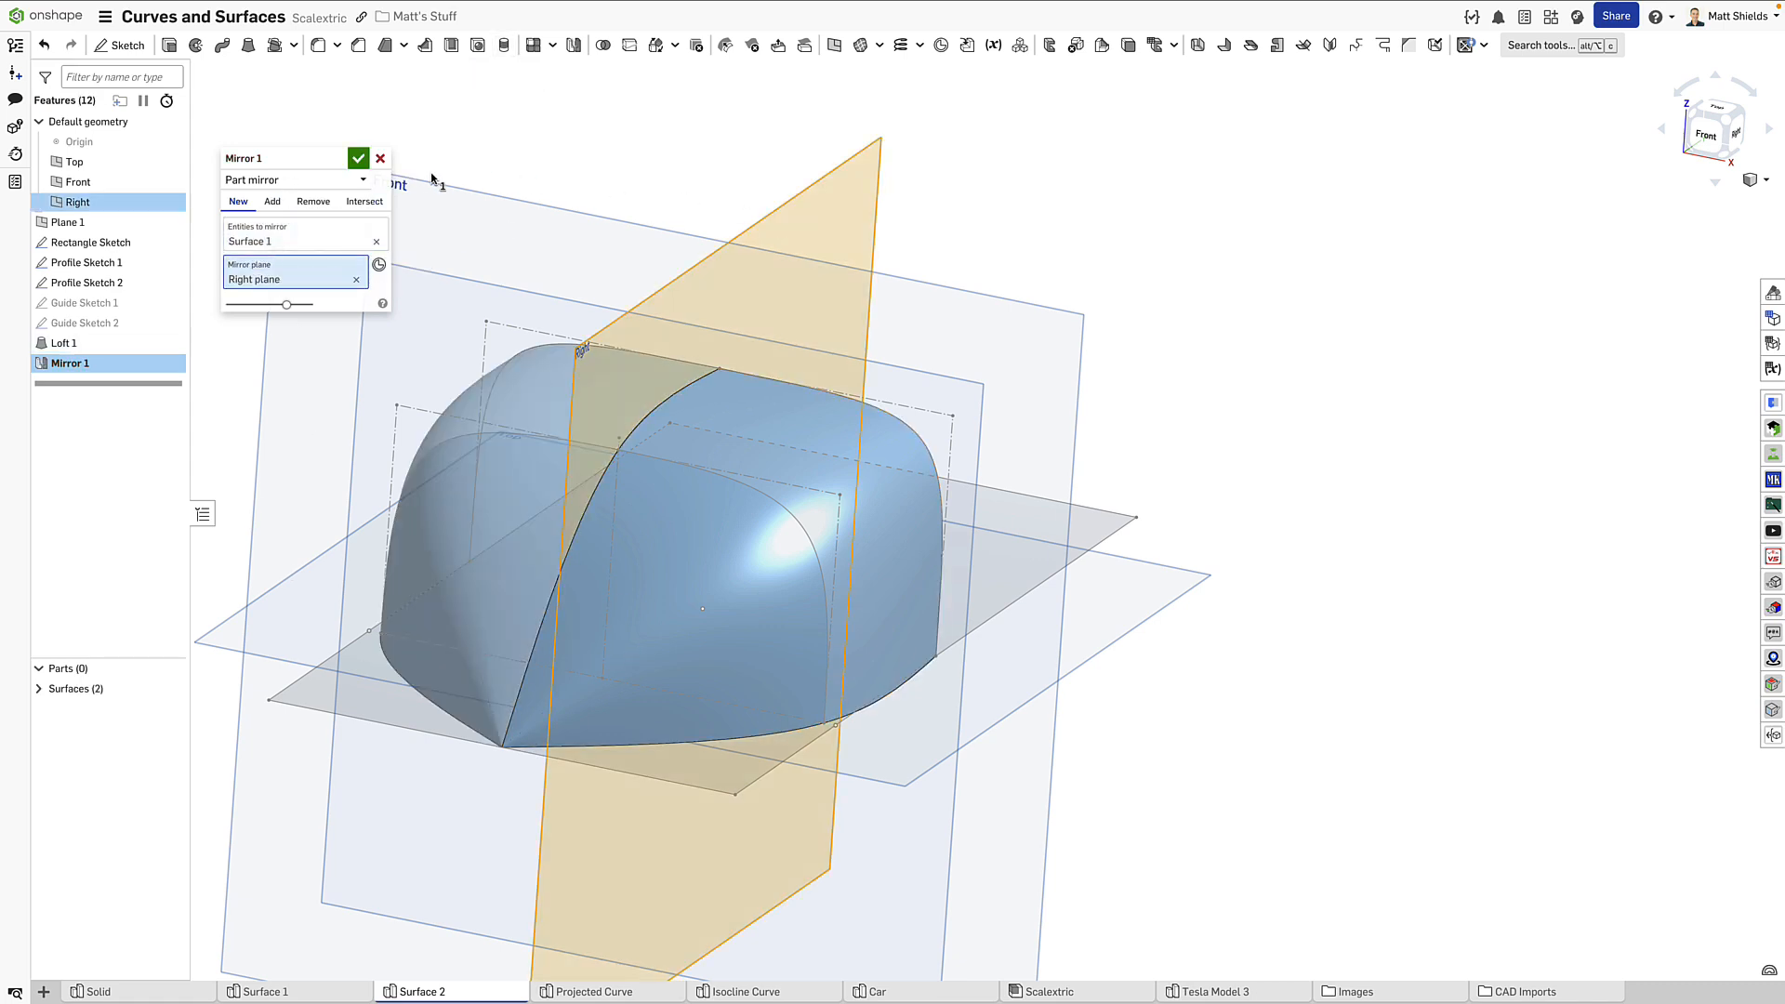
pyautogui.click(358, 159)
pyautogui.click(574, 44)
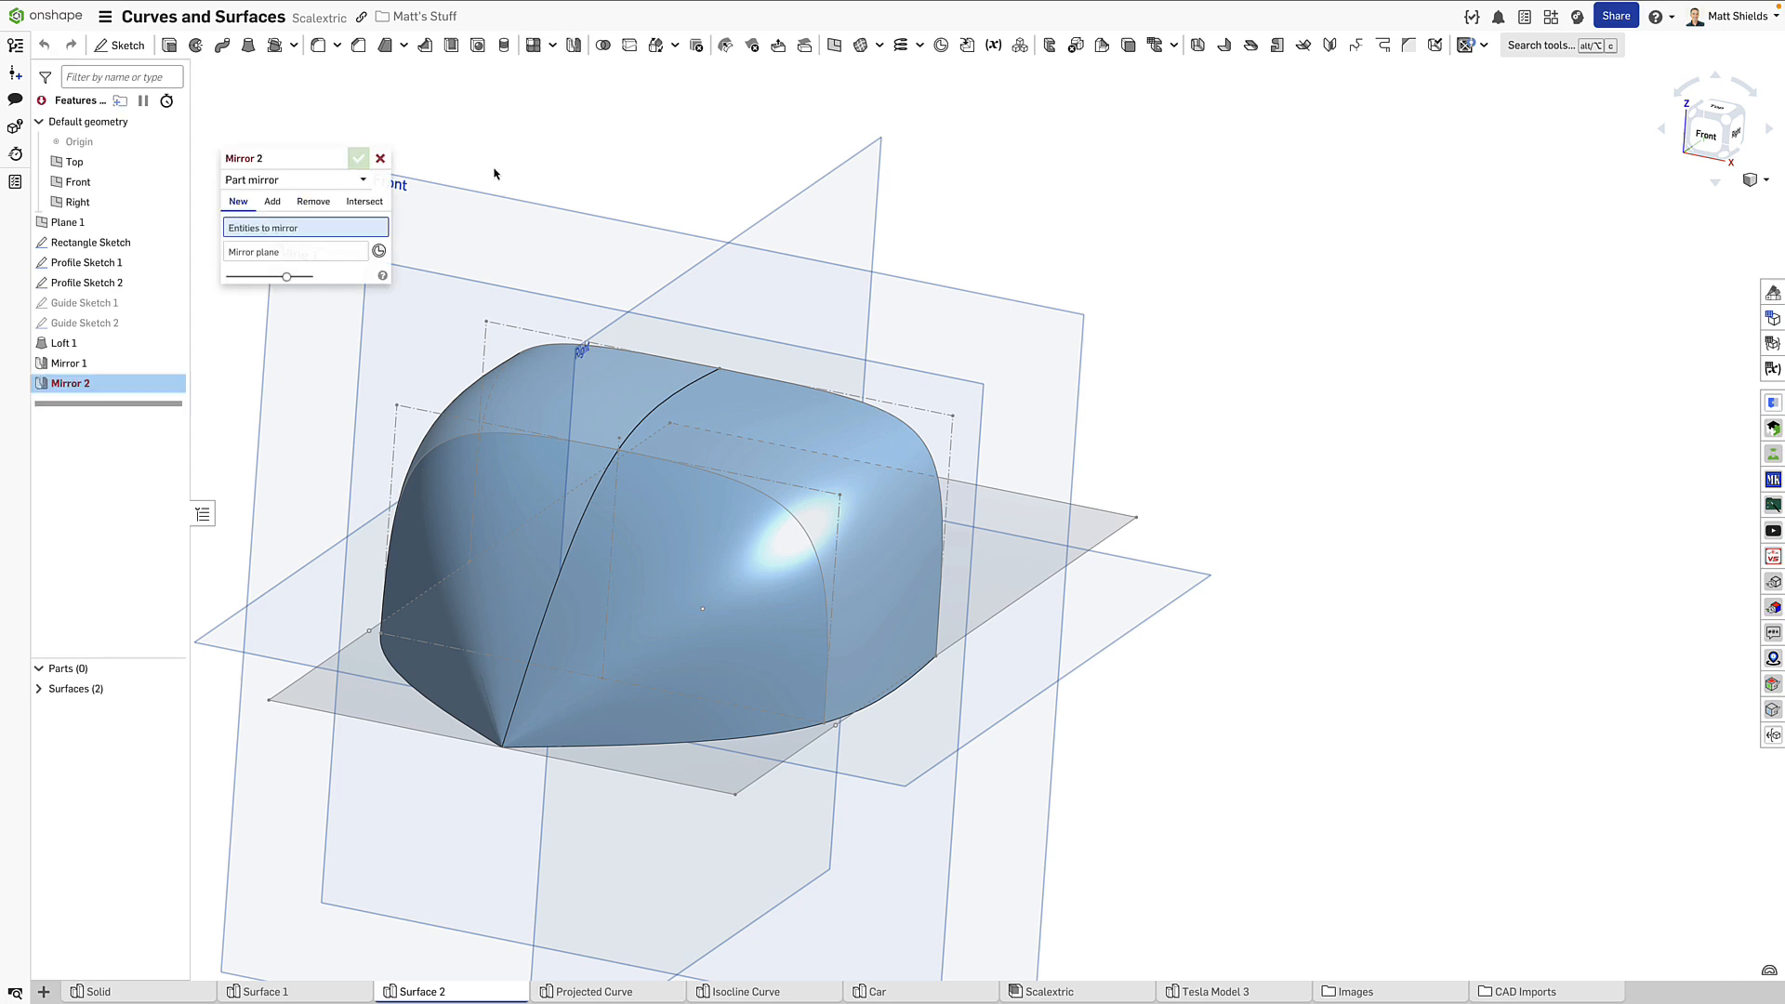
pyautogui.click(480, 504)
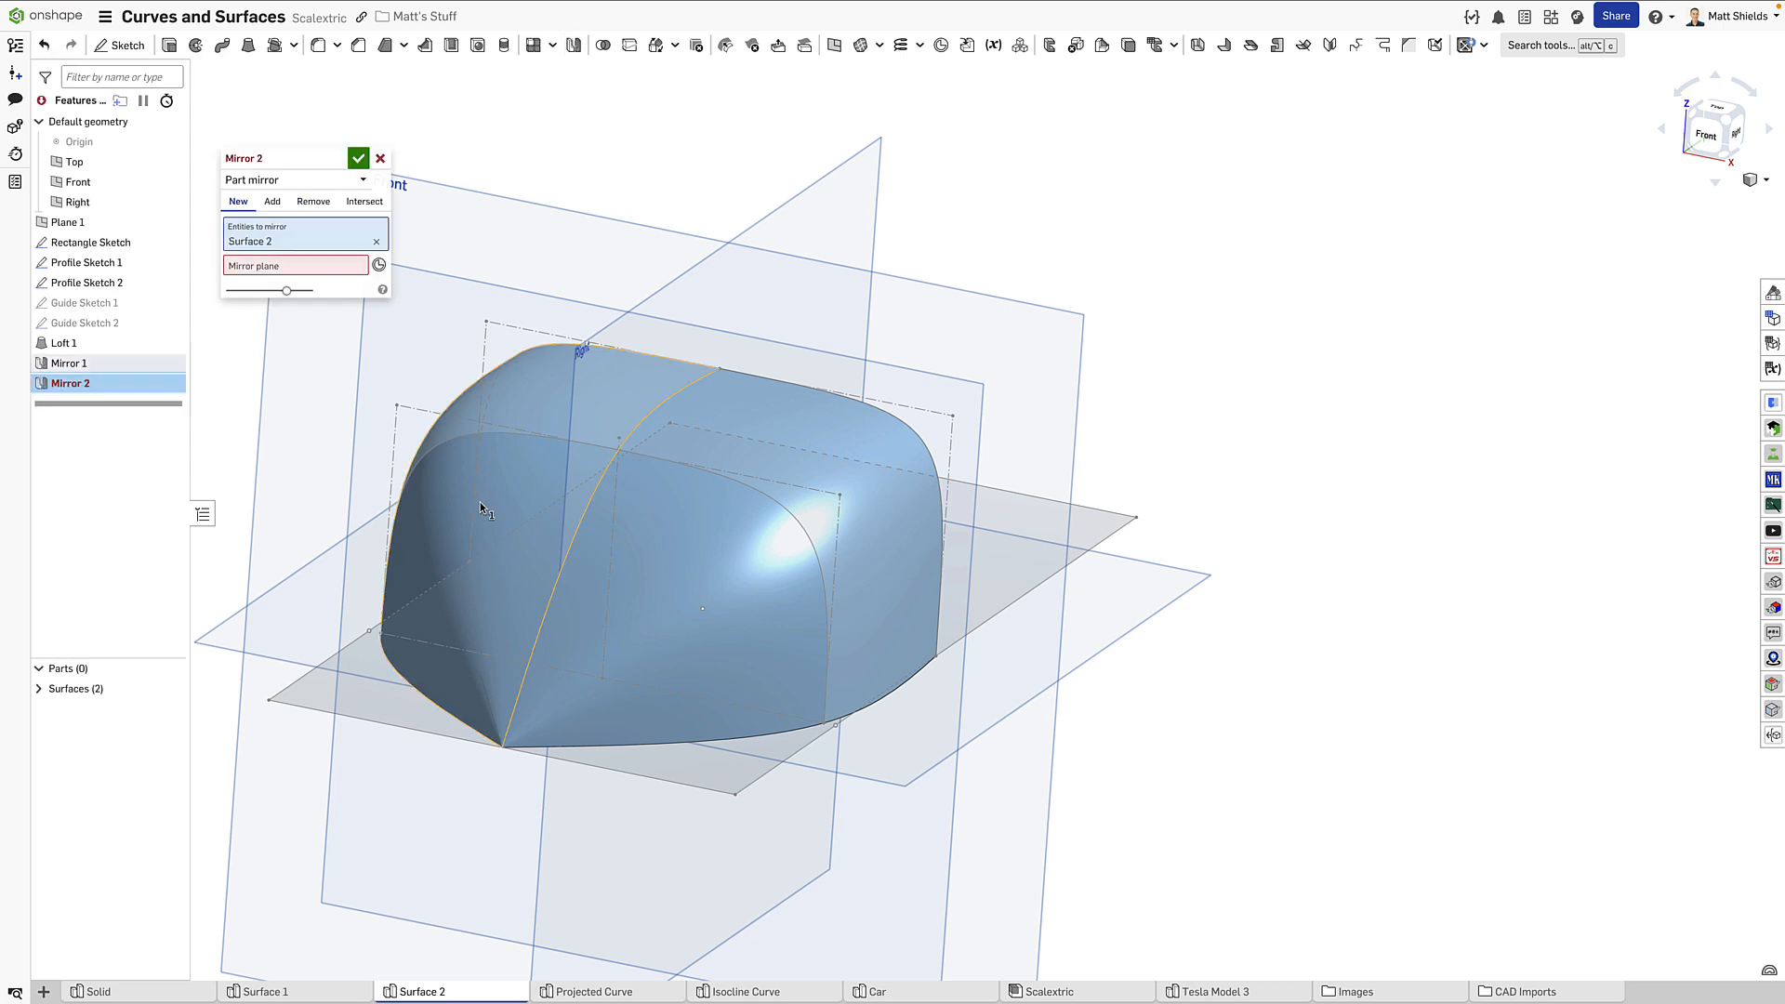
pyautogui.click(380, 159)
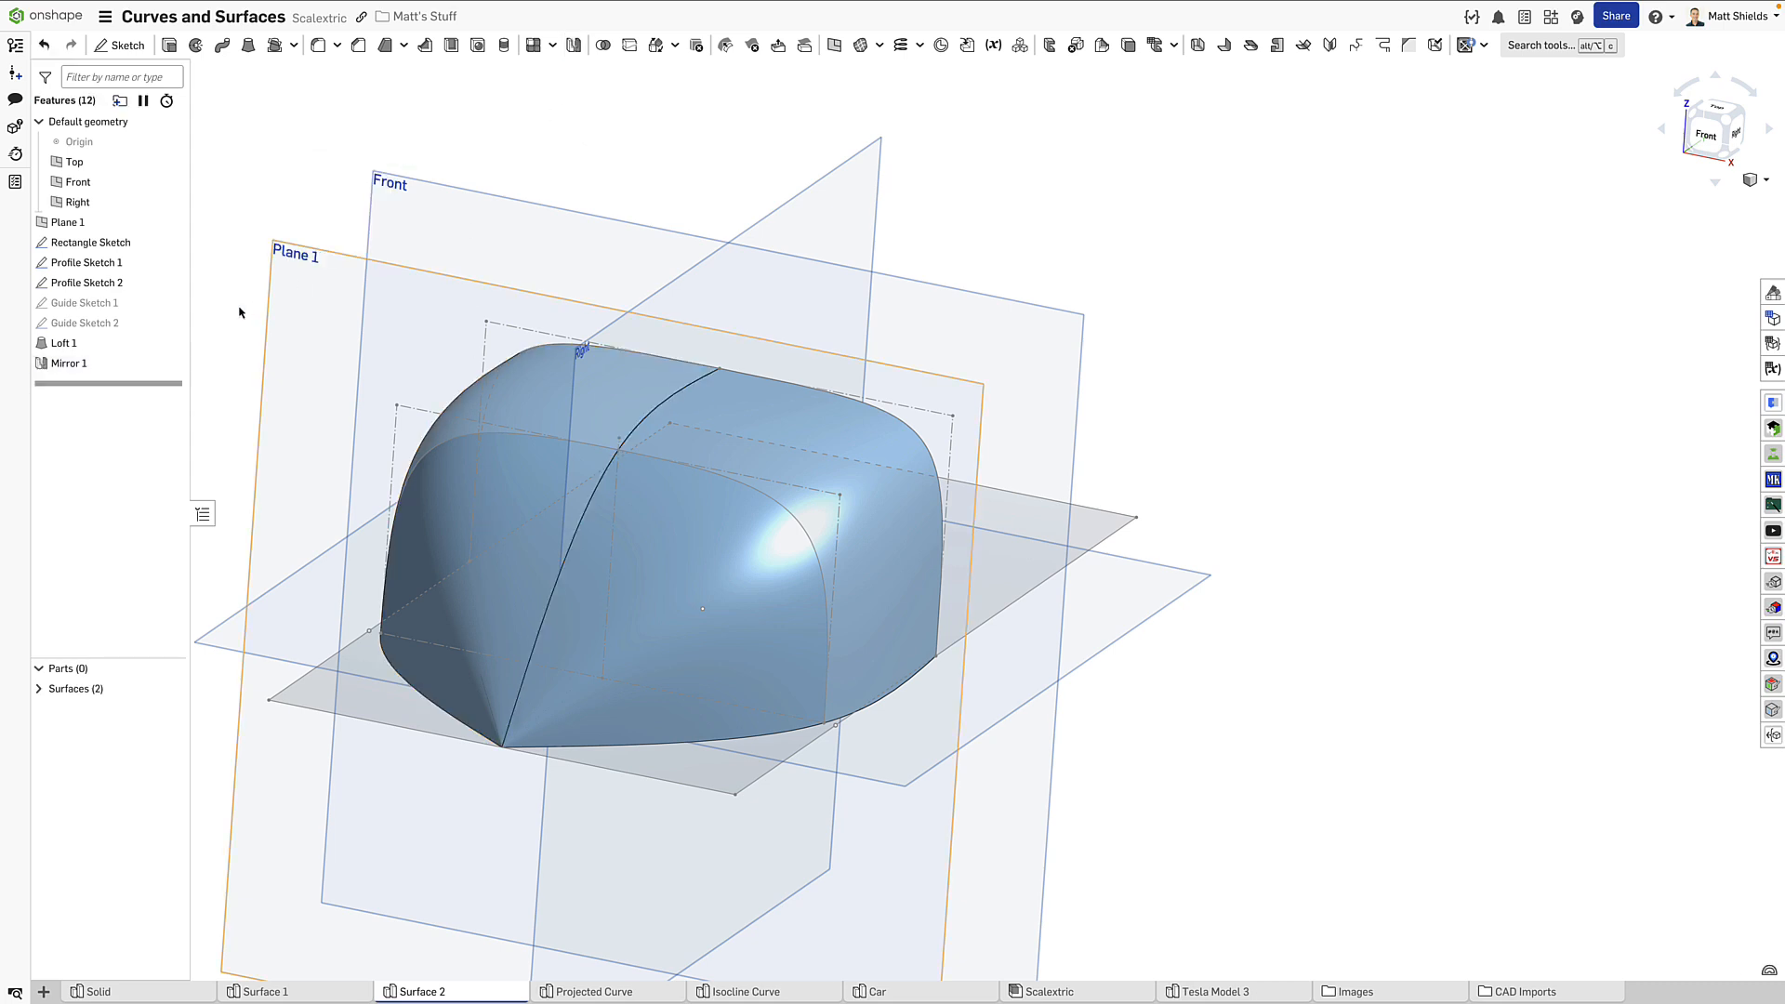
# Step: Change Mirror 1 from New to Add so the mirrored half merges with the lofted surface
pyautogui.doubleClick(71, 364)
pyautogui.click(272, 201)
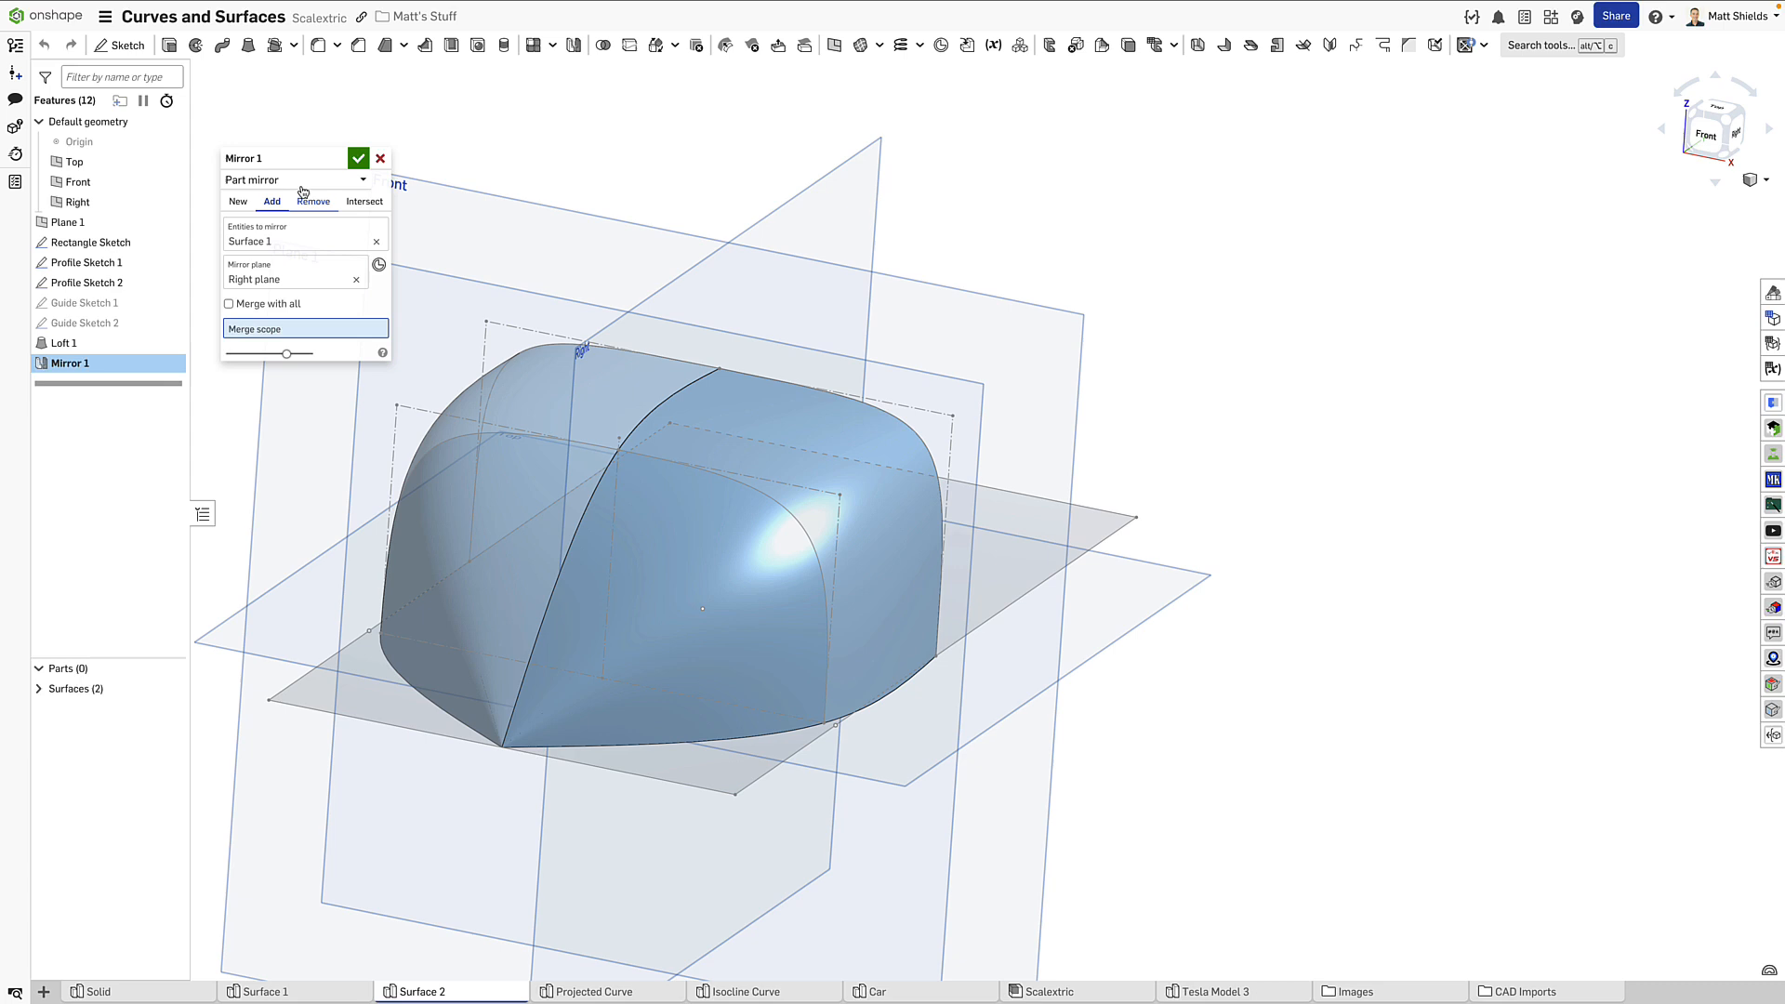
pyautogui.click(358, 158)
# Step: Mirror the merged lofted surface about the Front plane as a new surface
pyautogui.click(574, 45)
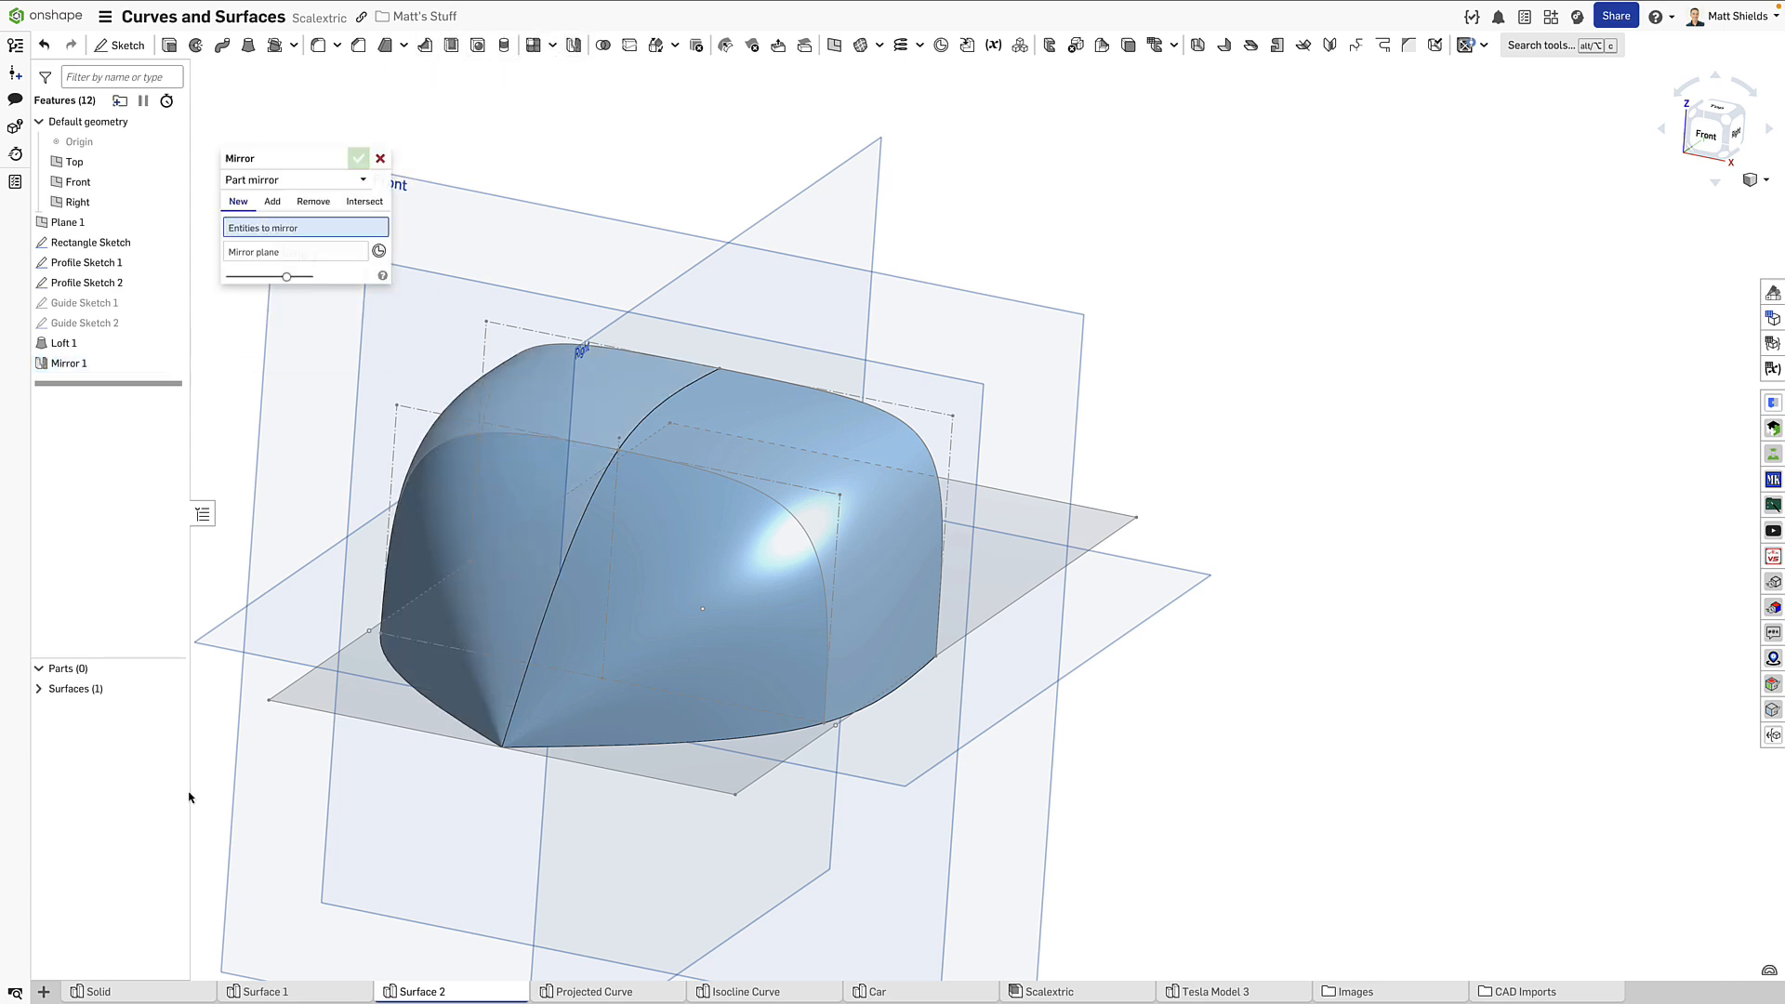
pyautogui.click(57, 708)
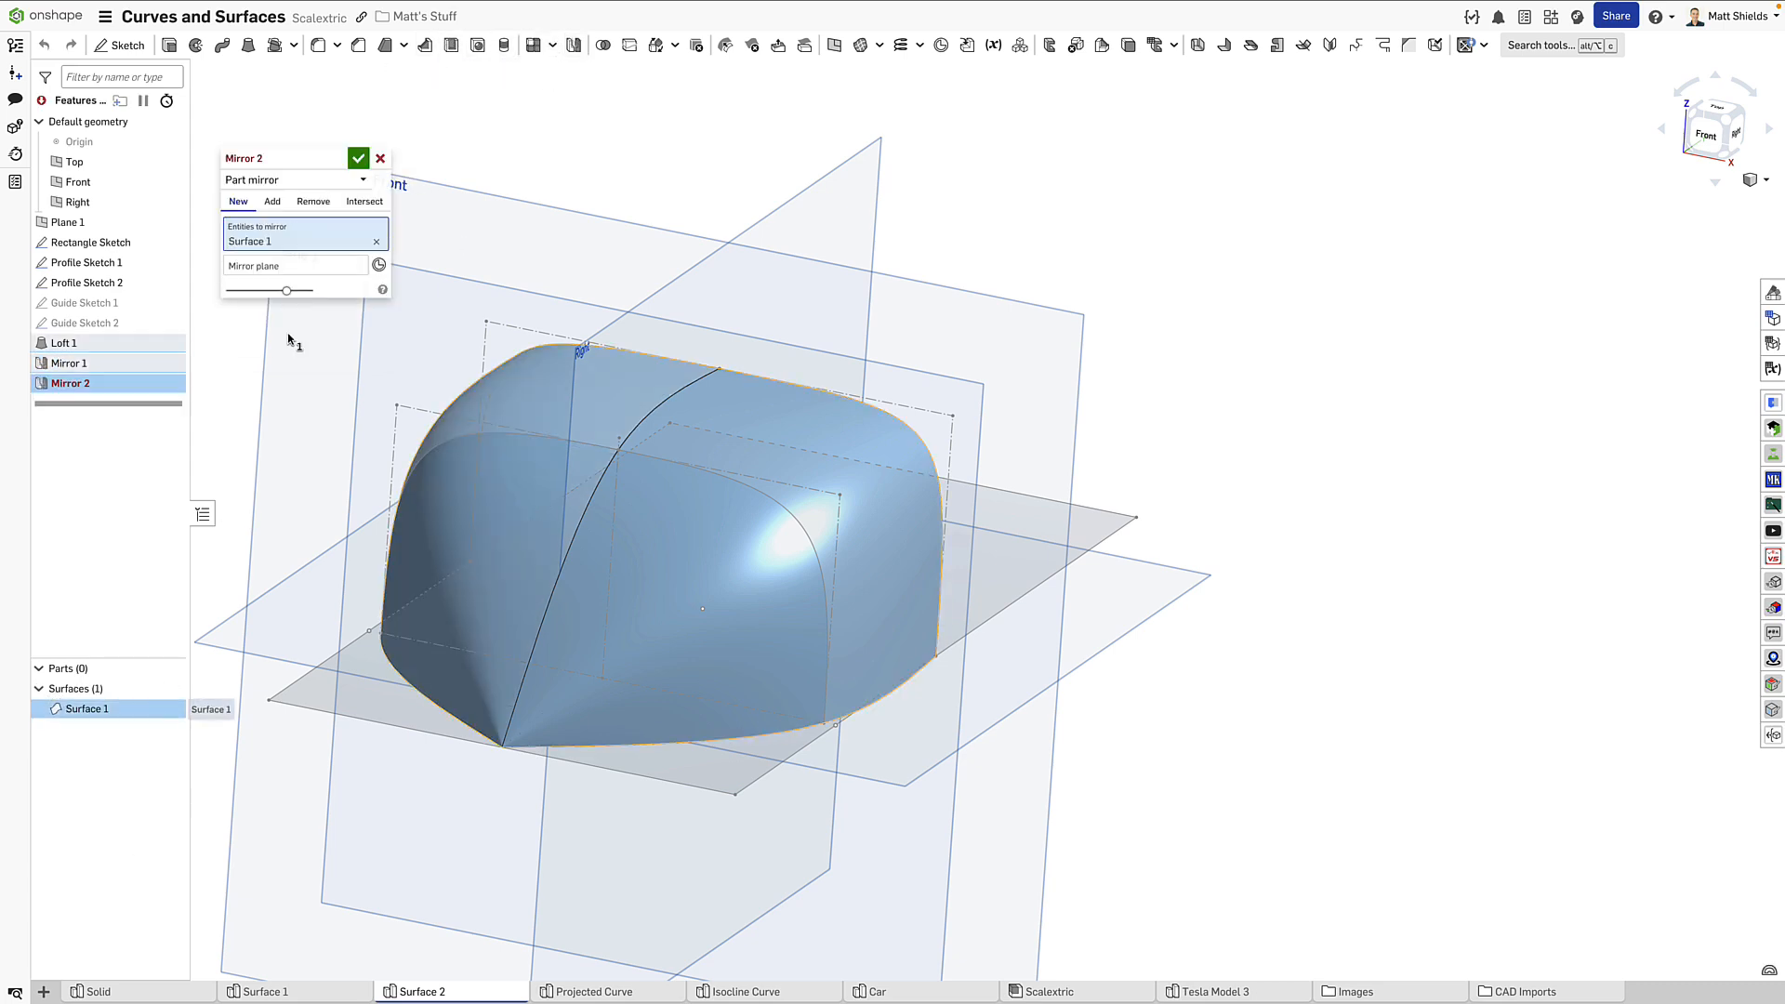
pyautogui.click(298, 266)
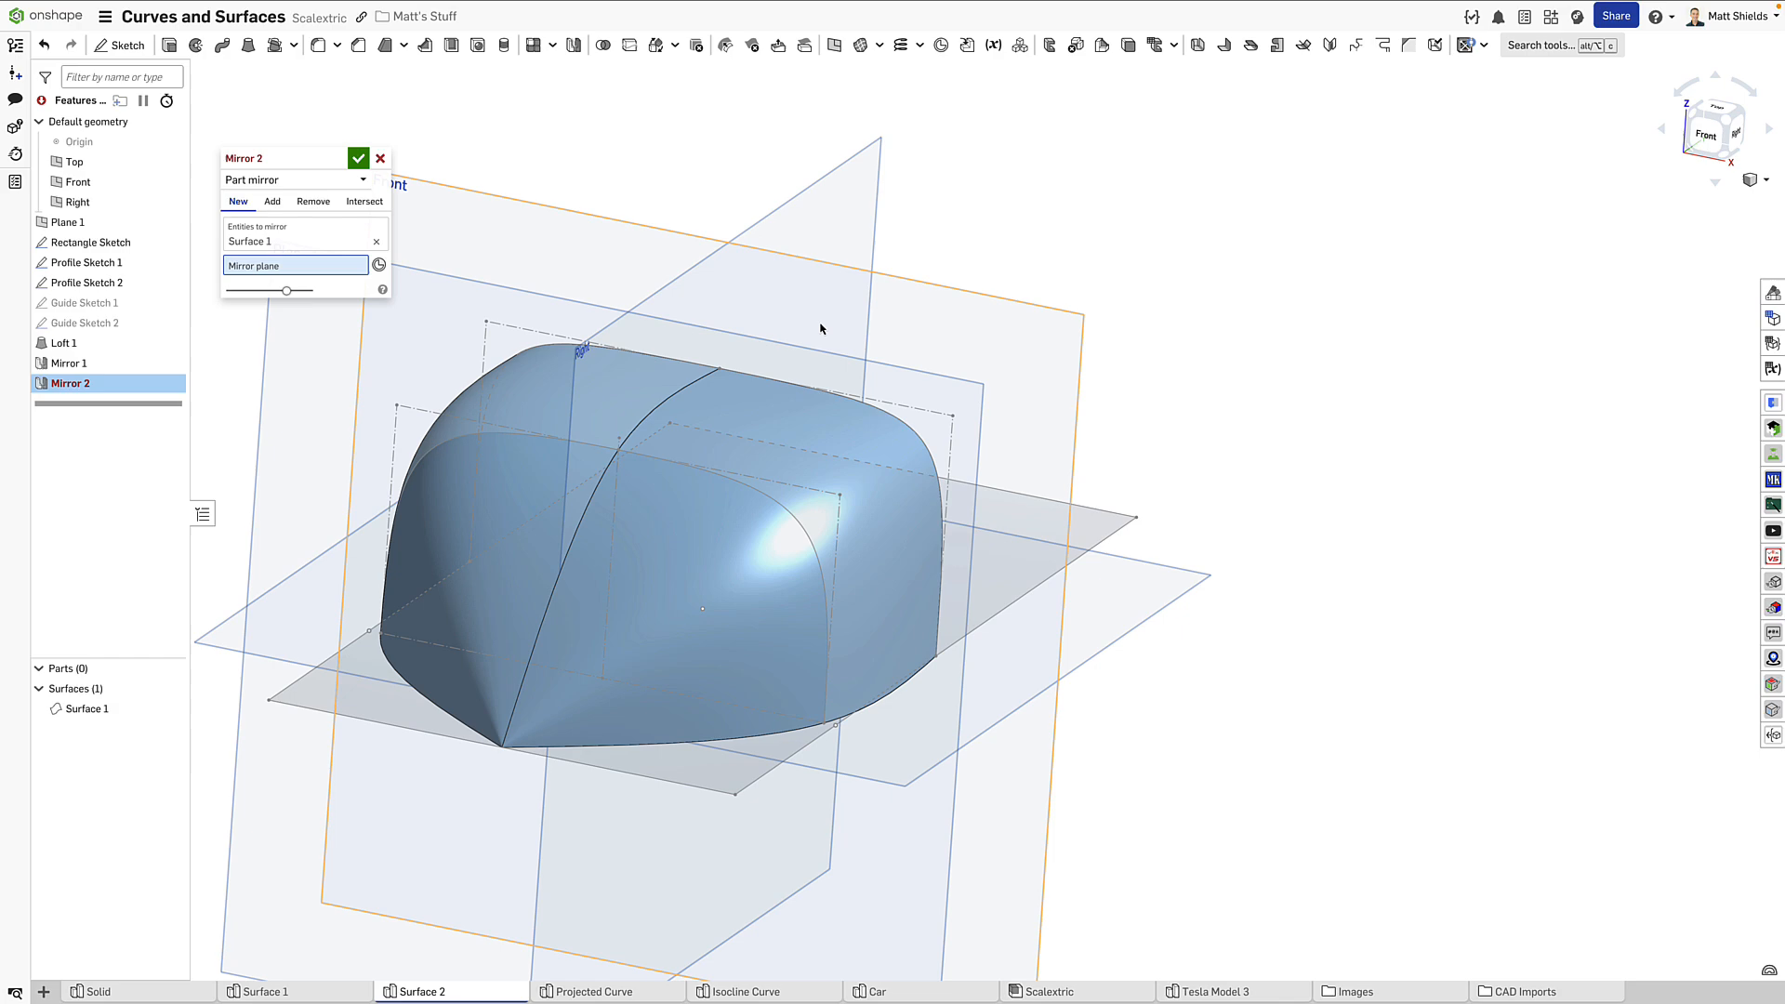
pyautogui.click(901, 317)
pyautogui.moveTo(382, 113); pyautogui.dragTo(335, 108, button='right')
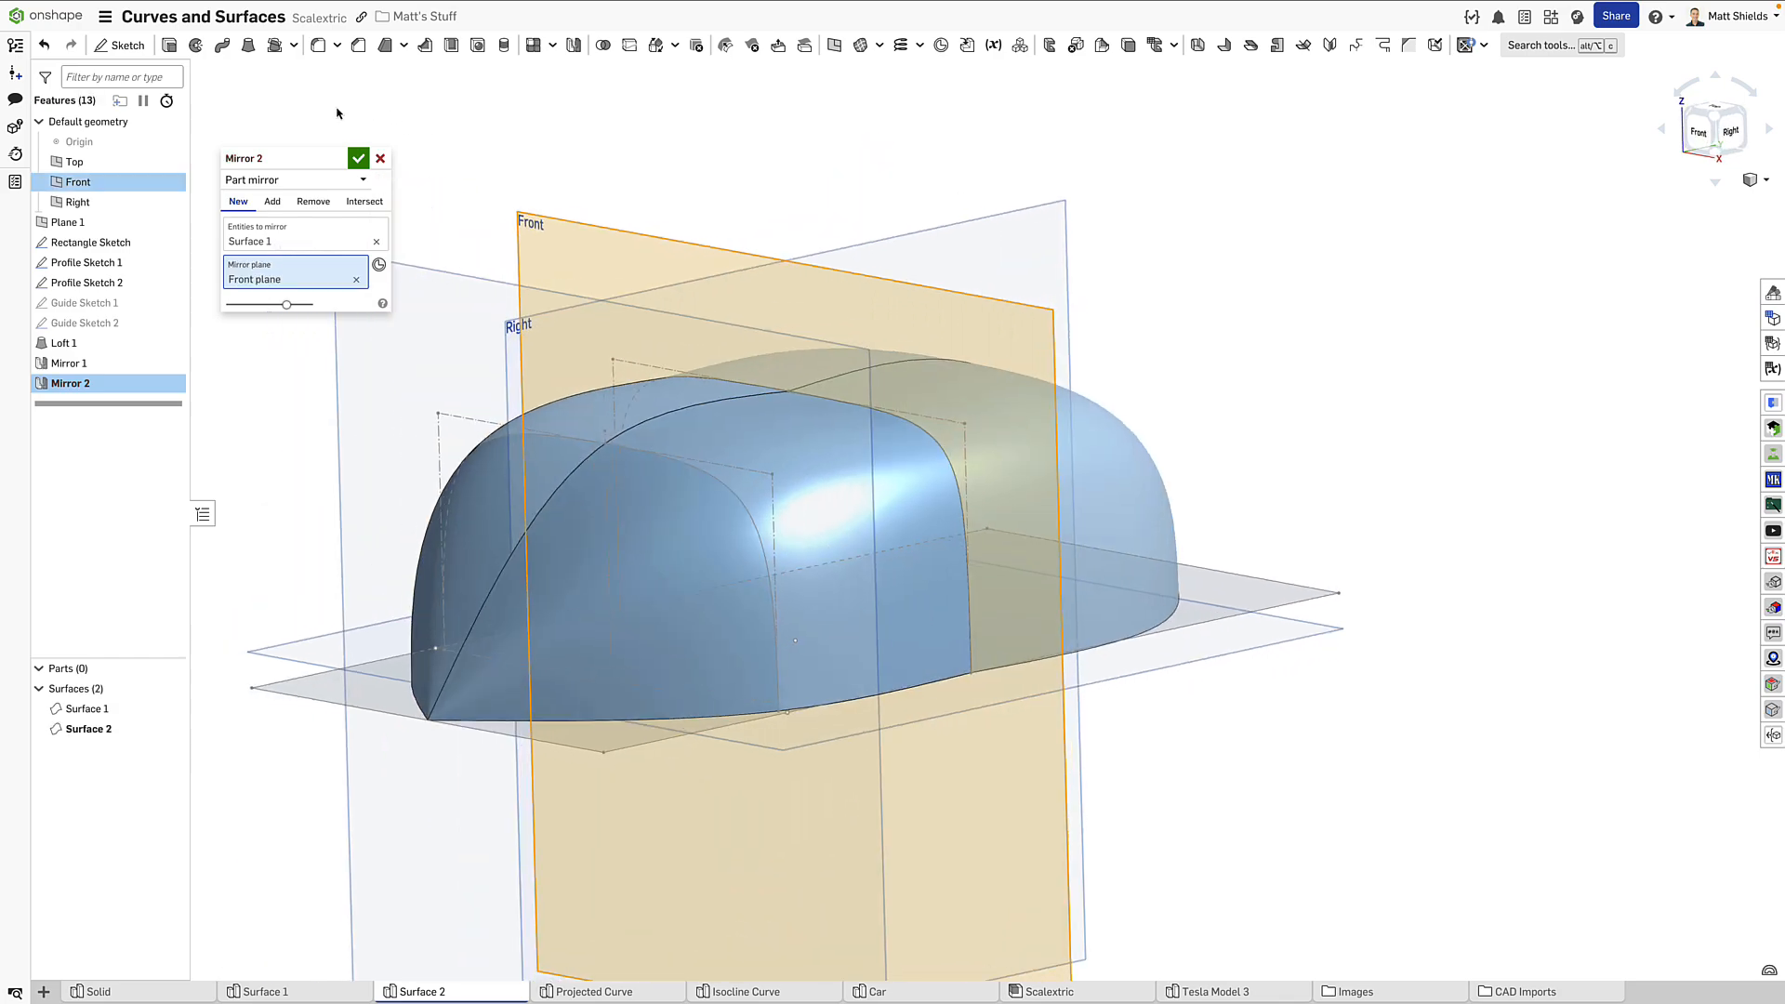
pyautogui.click(359, 159)
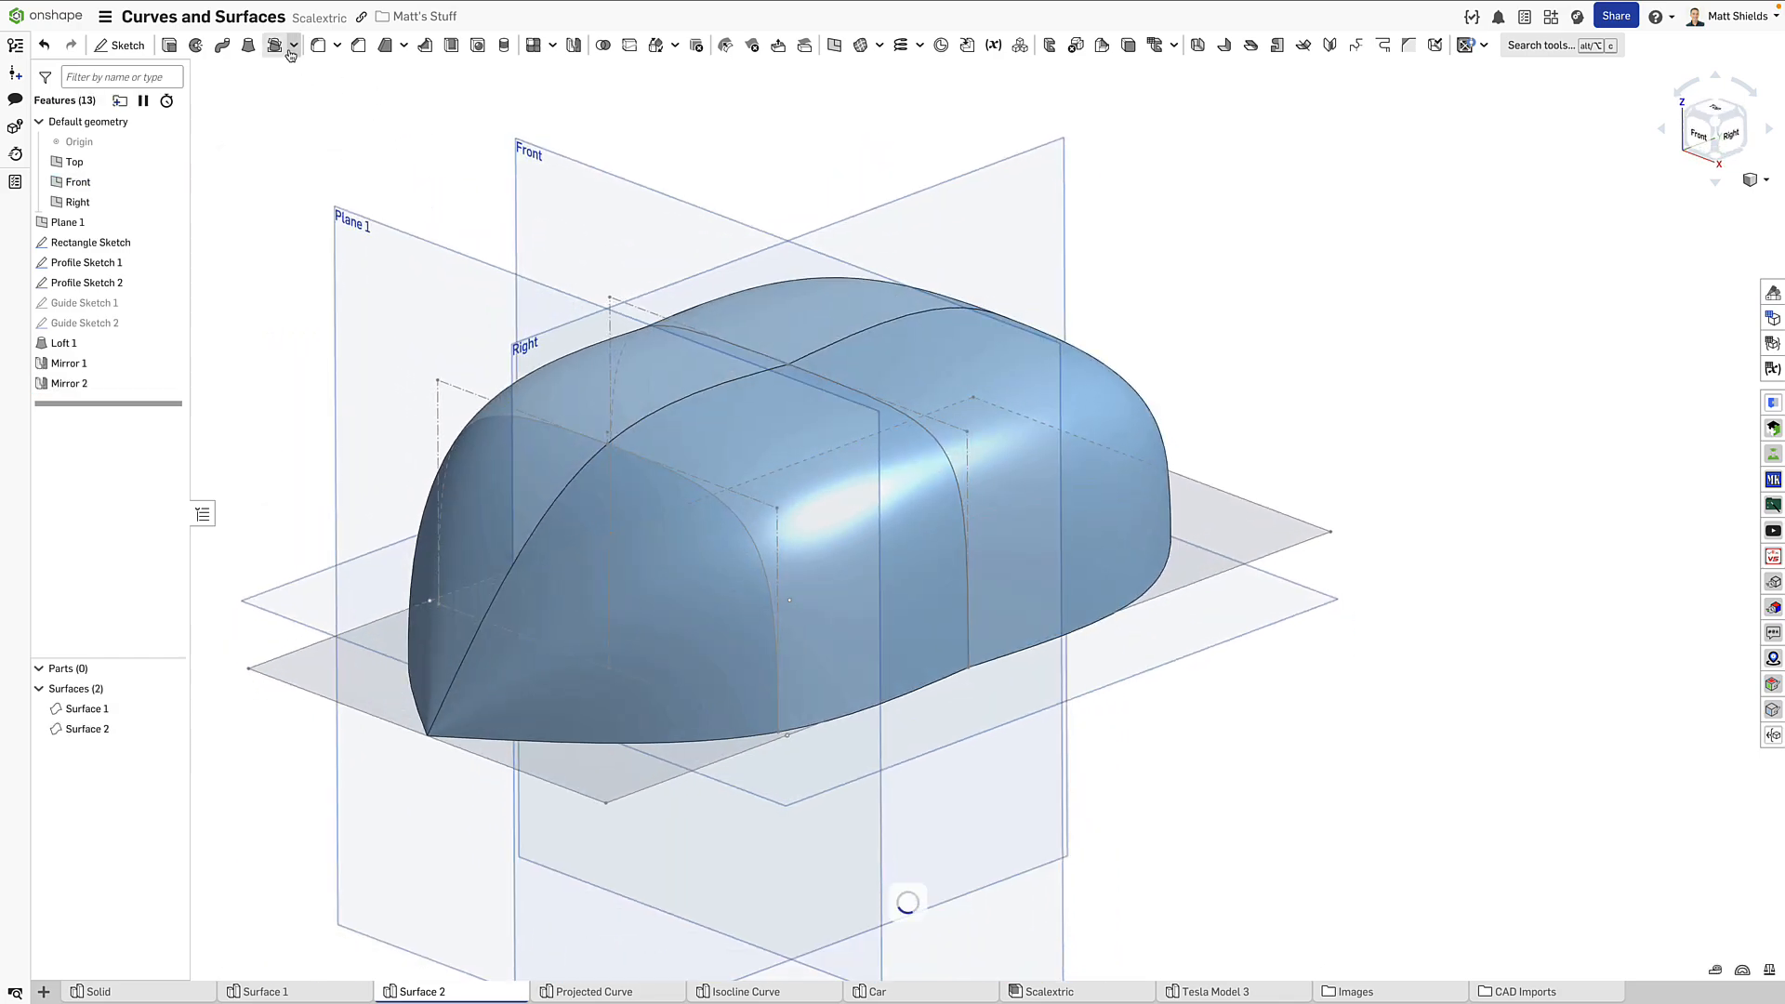
pyautogui.click(275, 47)
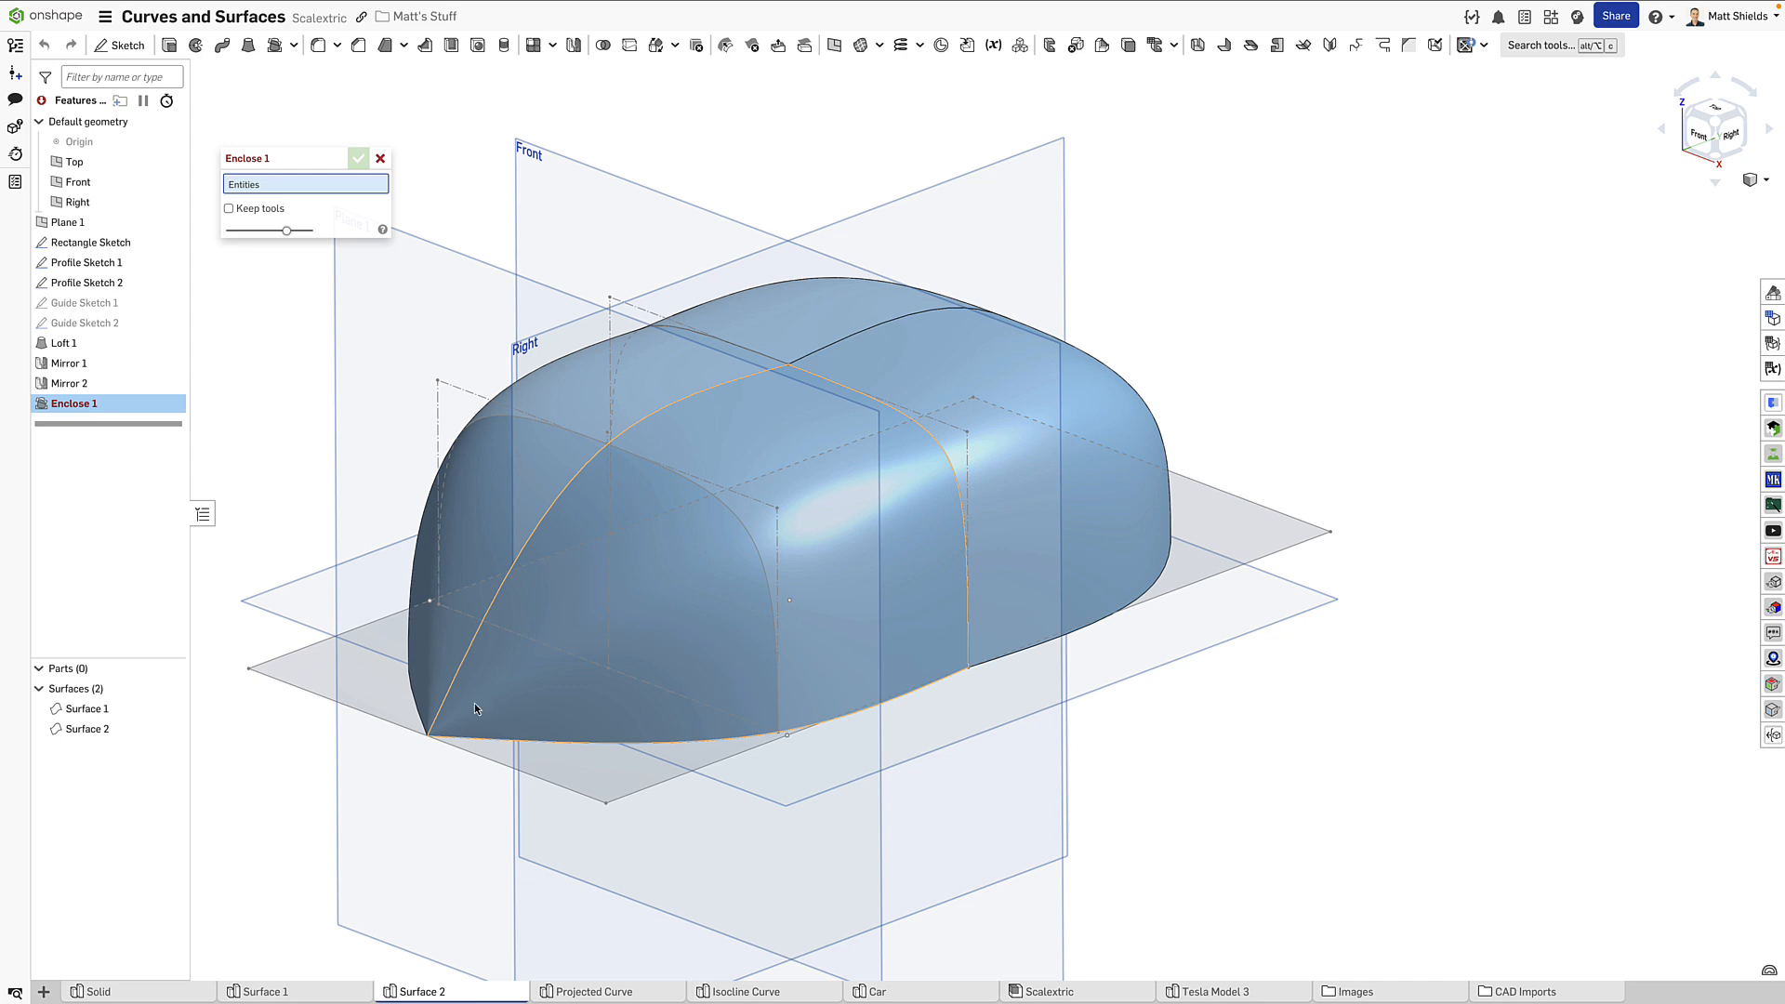
pyautogui.click(725, 641)
pyautogui.moveTo(239, 635); pyautogui.dragTo(283, 570, button='right')
pyautogui.click(248, 607)
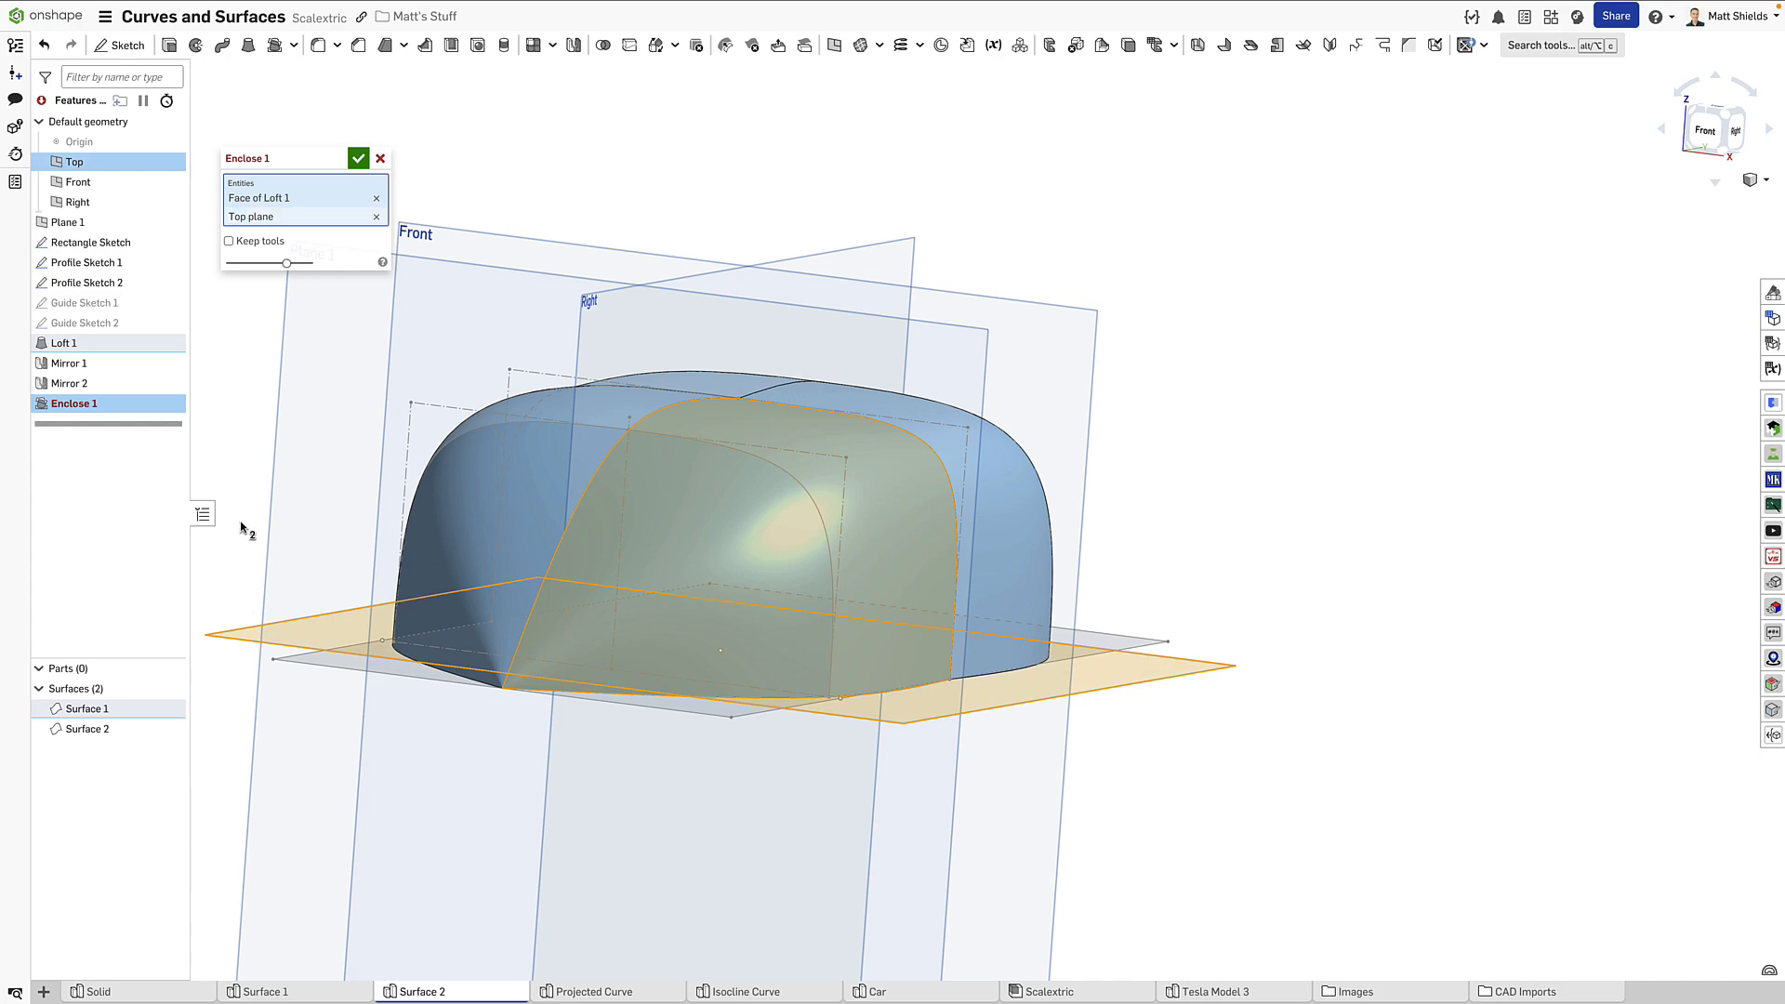
pyautogui.moveTo(310, 546)
pyautogui.mouseDown(button='right')
pyautogui.moveTo(279, 521)
pyautogui.moveTo(321, 535)
pyautogui.mouseUp(button='right')
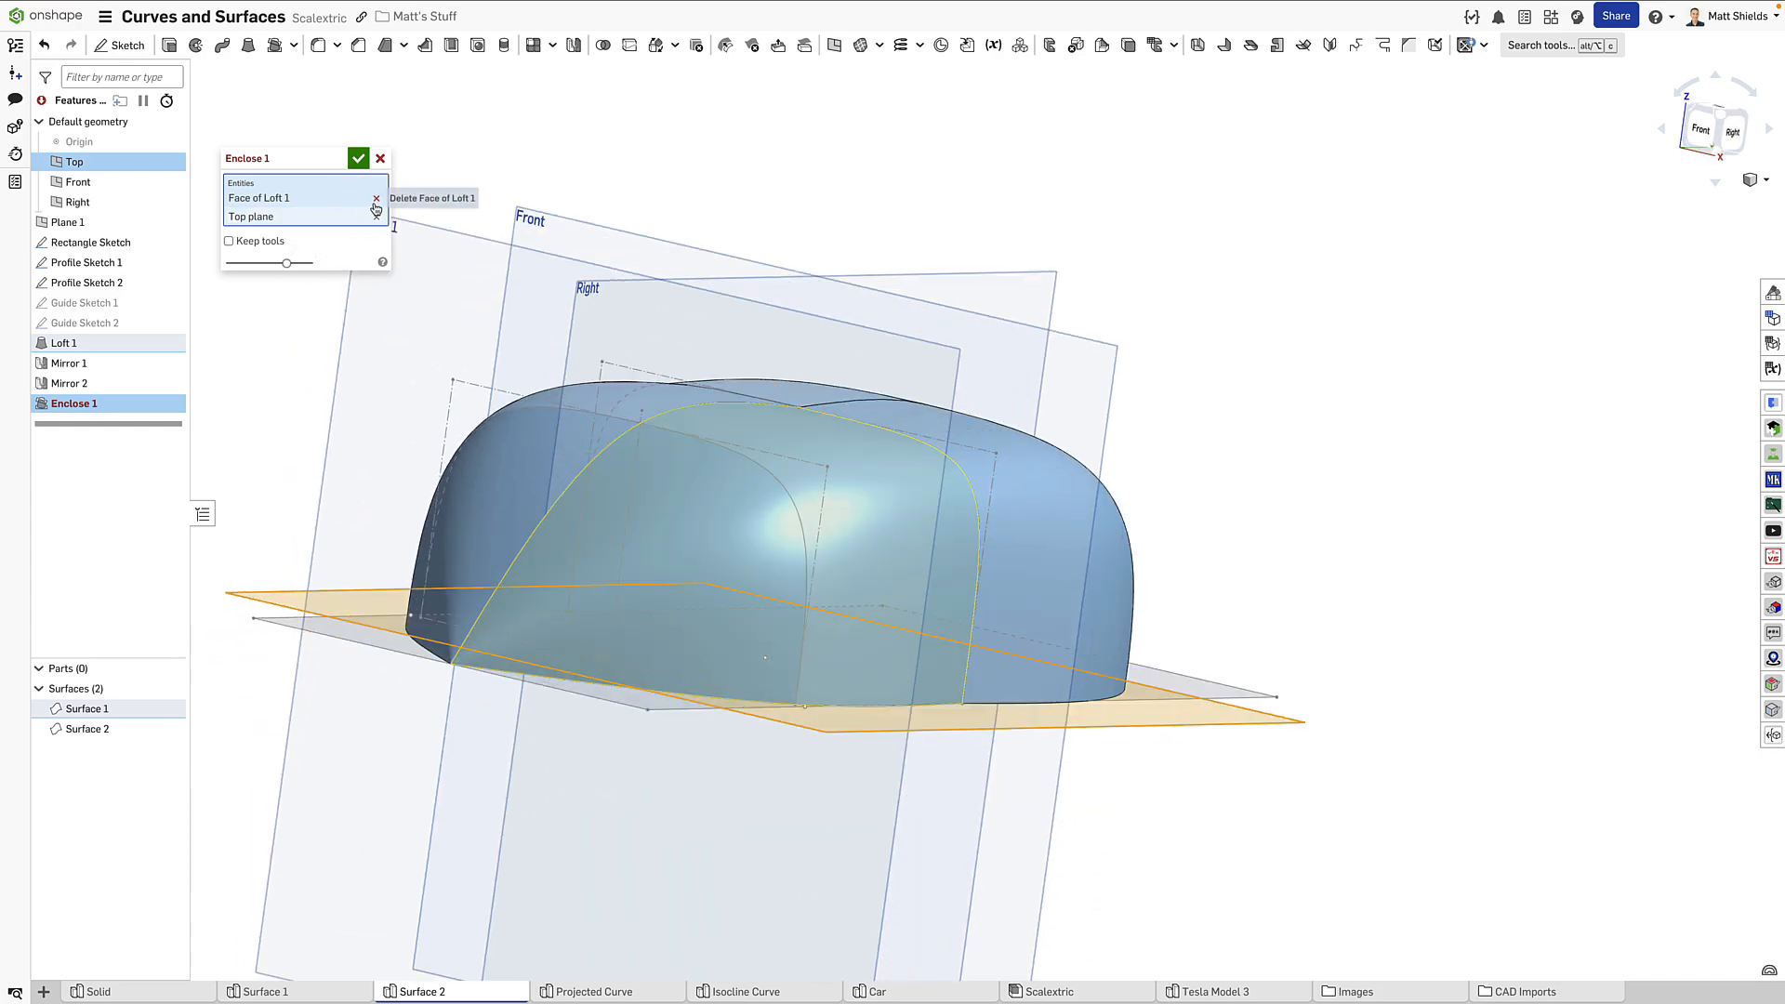
pyautogui.click(375, 199)
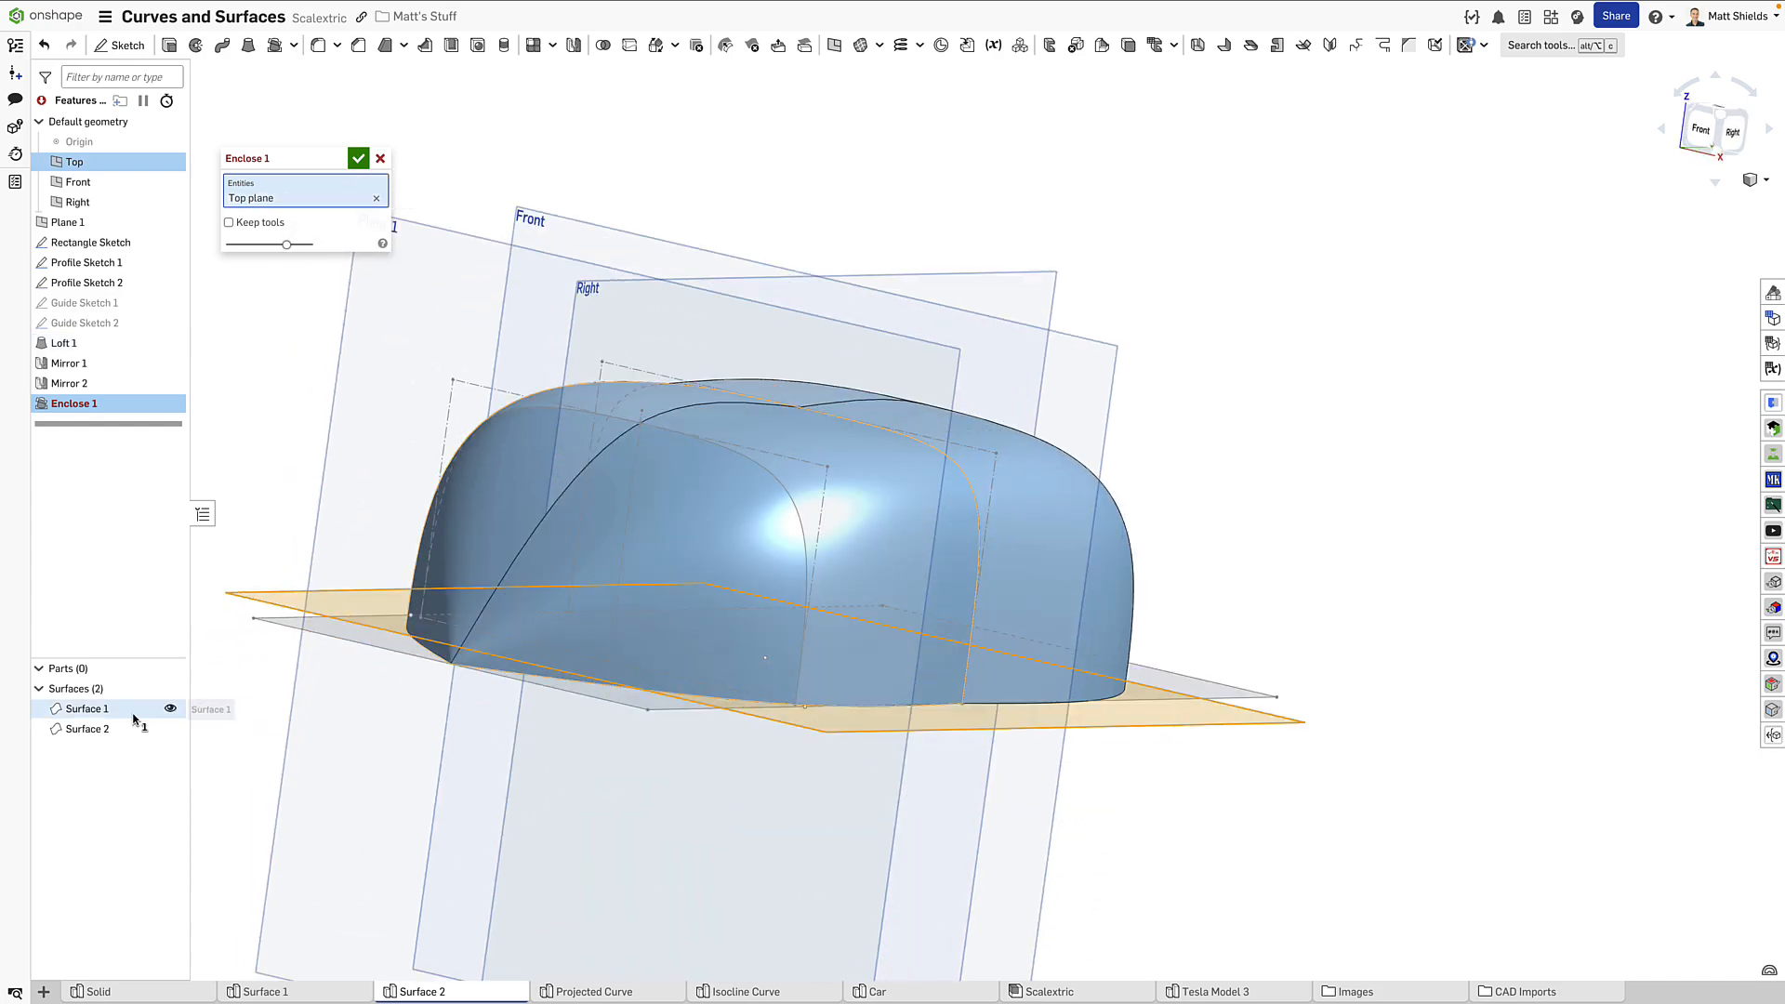
pyautogui.click(380, 159)
# Step: Change Mirror 2 from New to Add so the mirrored surface merges with the original surface
pyautogui.doubleClick(69, 383)
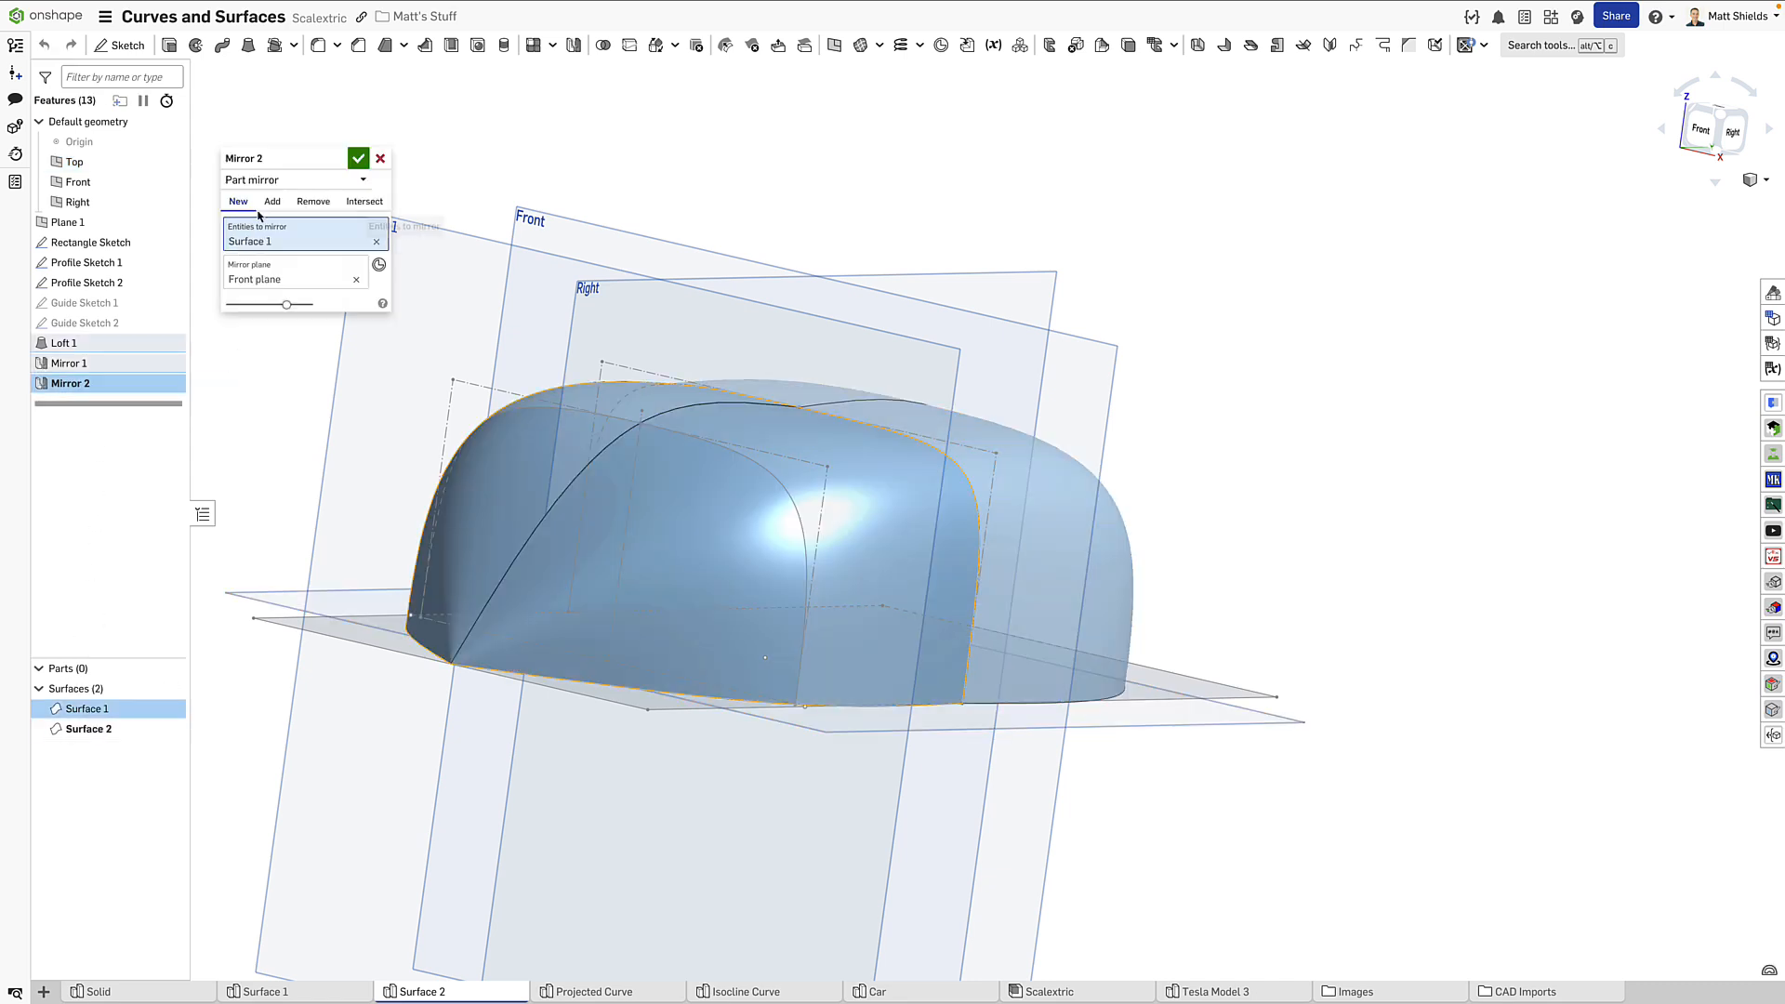
pyautogui.click(272, 201)
pyautogui.click(358, 158)
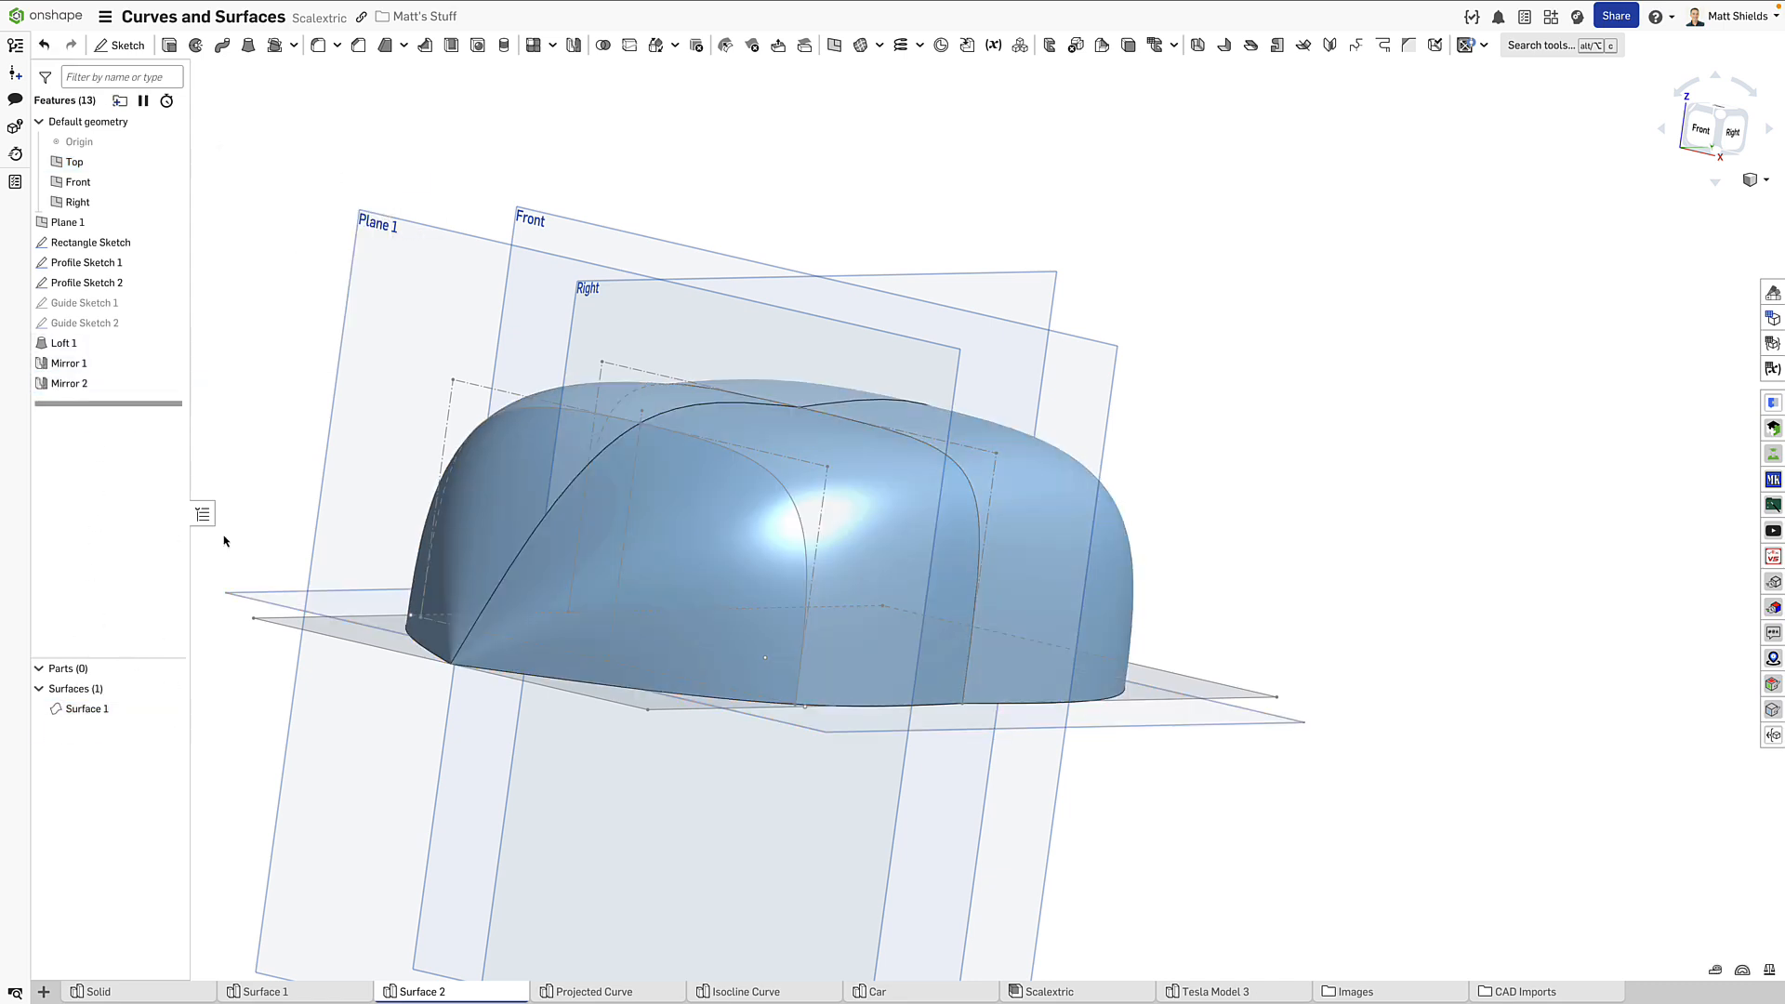
# Step: Enclose the merged surface with the Top plane to form a solid part
pyautogui.click(274, 44)
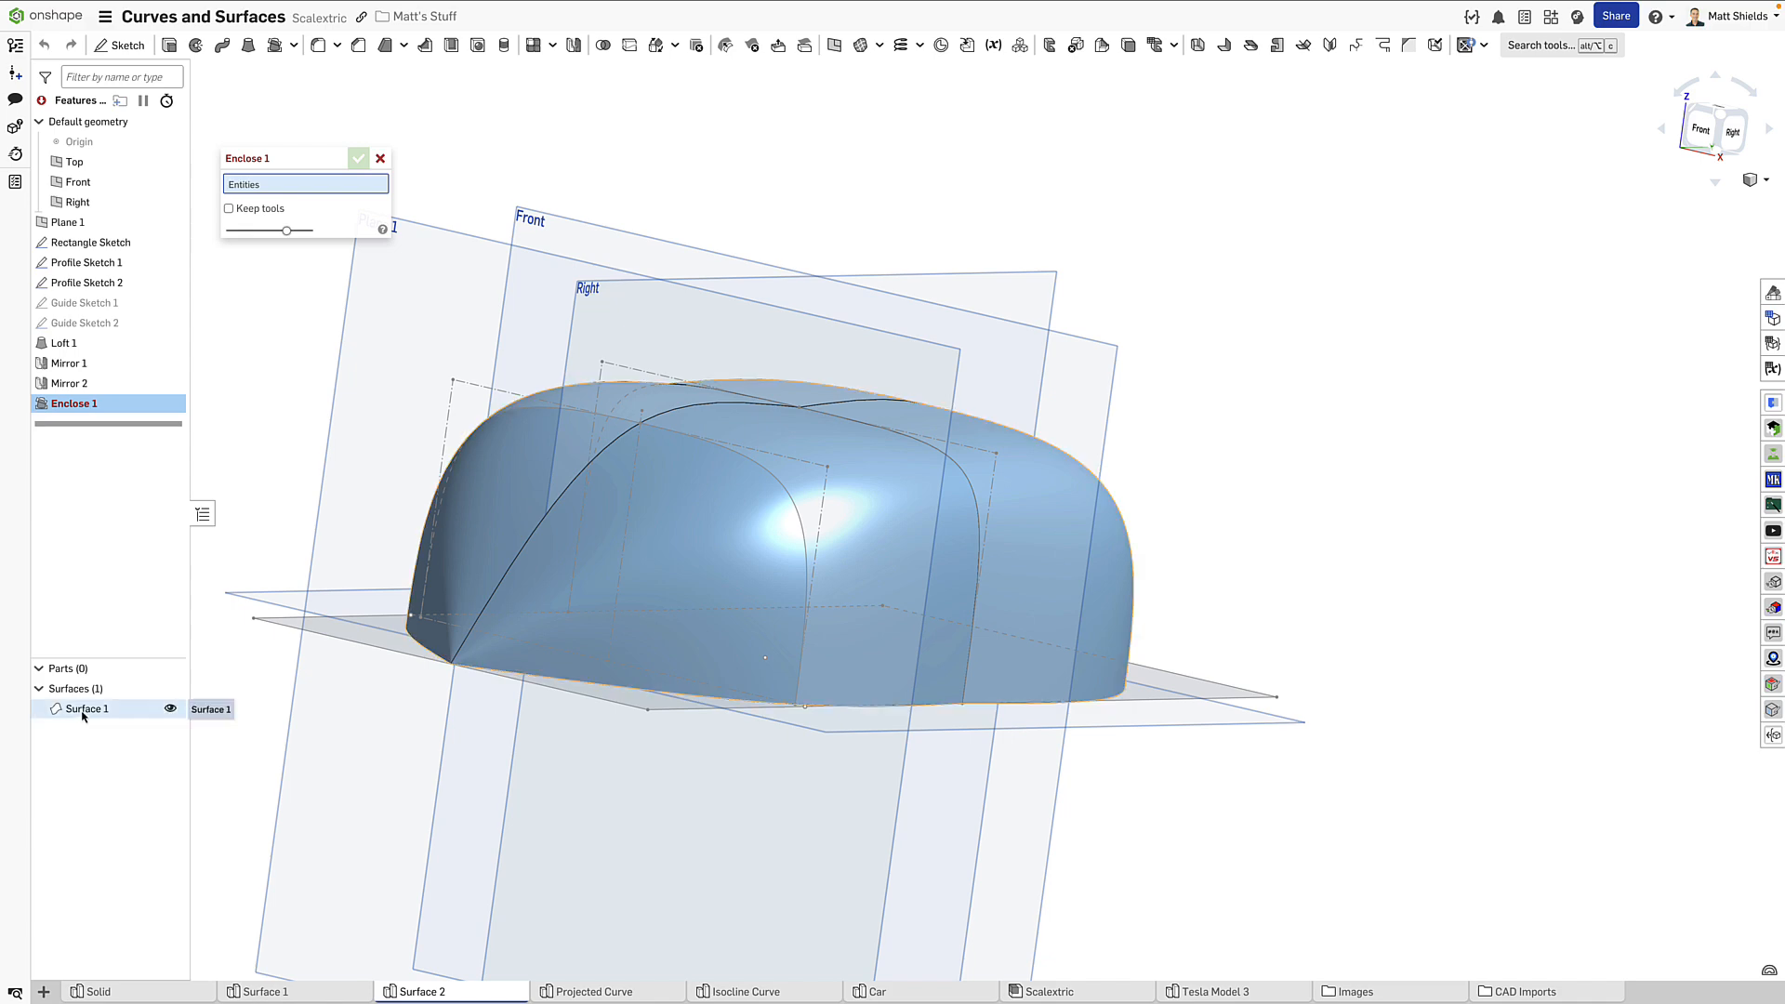
pyautogui.click(172, 709)
pyautogui.click(240, 597)
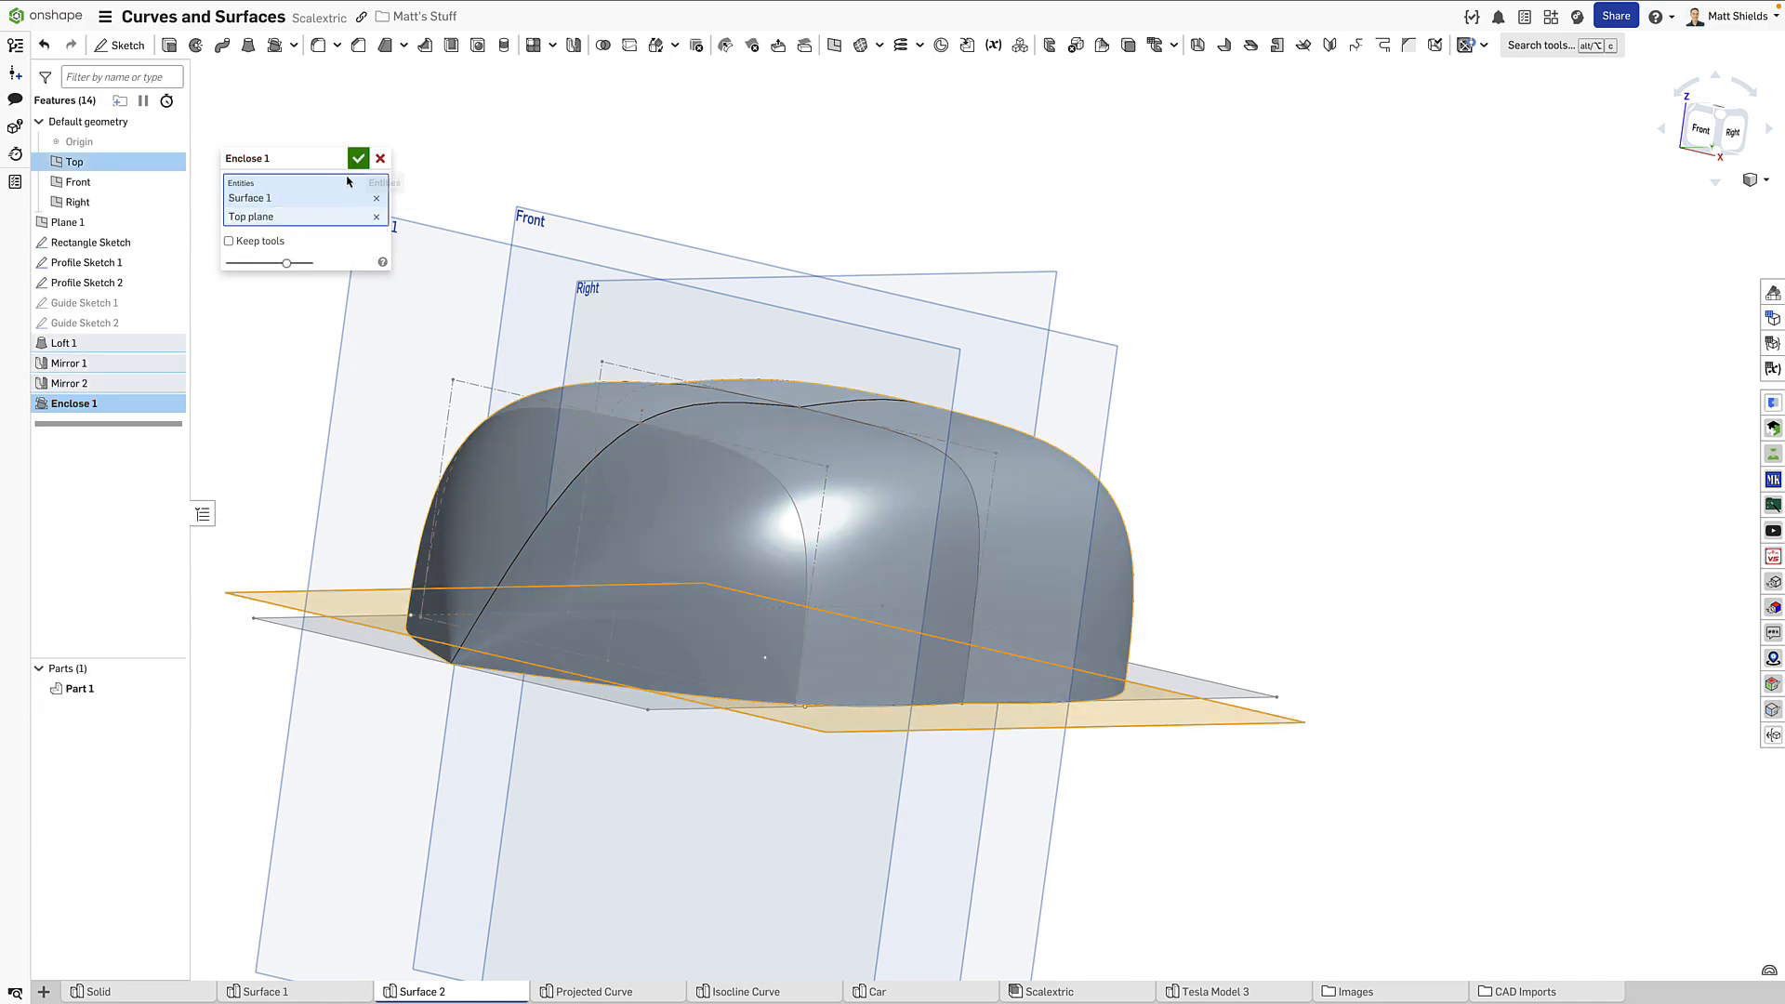
pyautogui.click(358, 158)
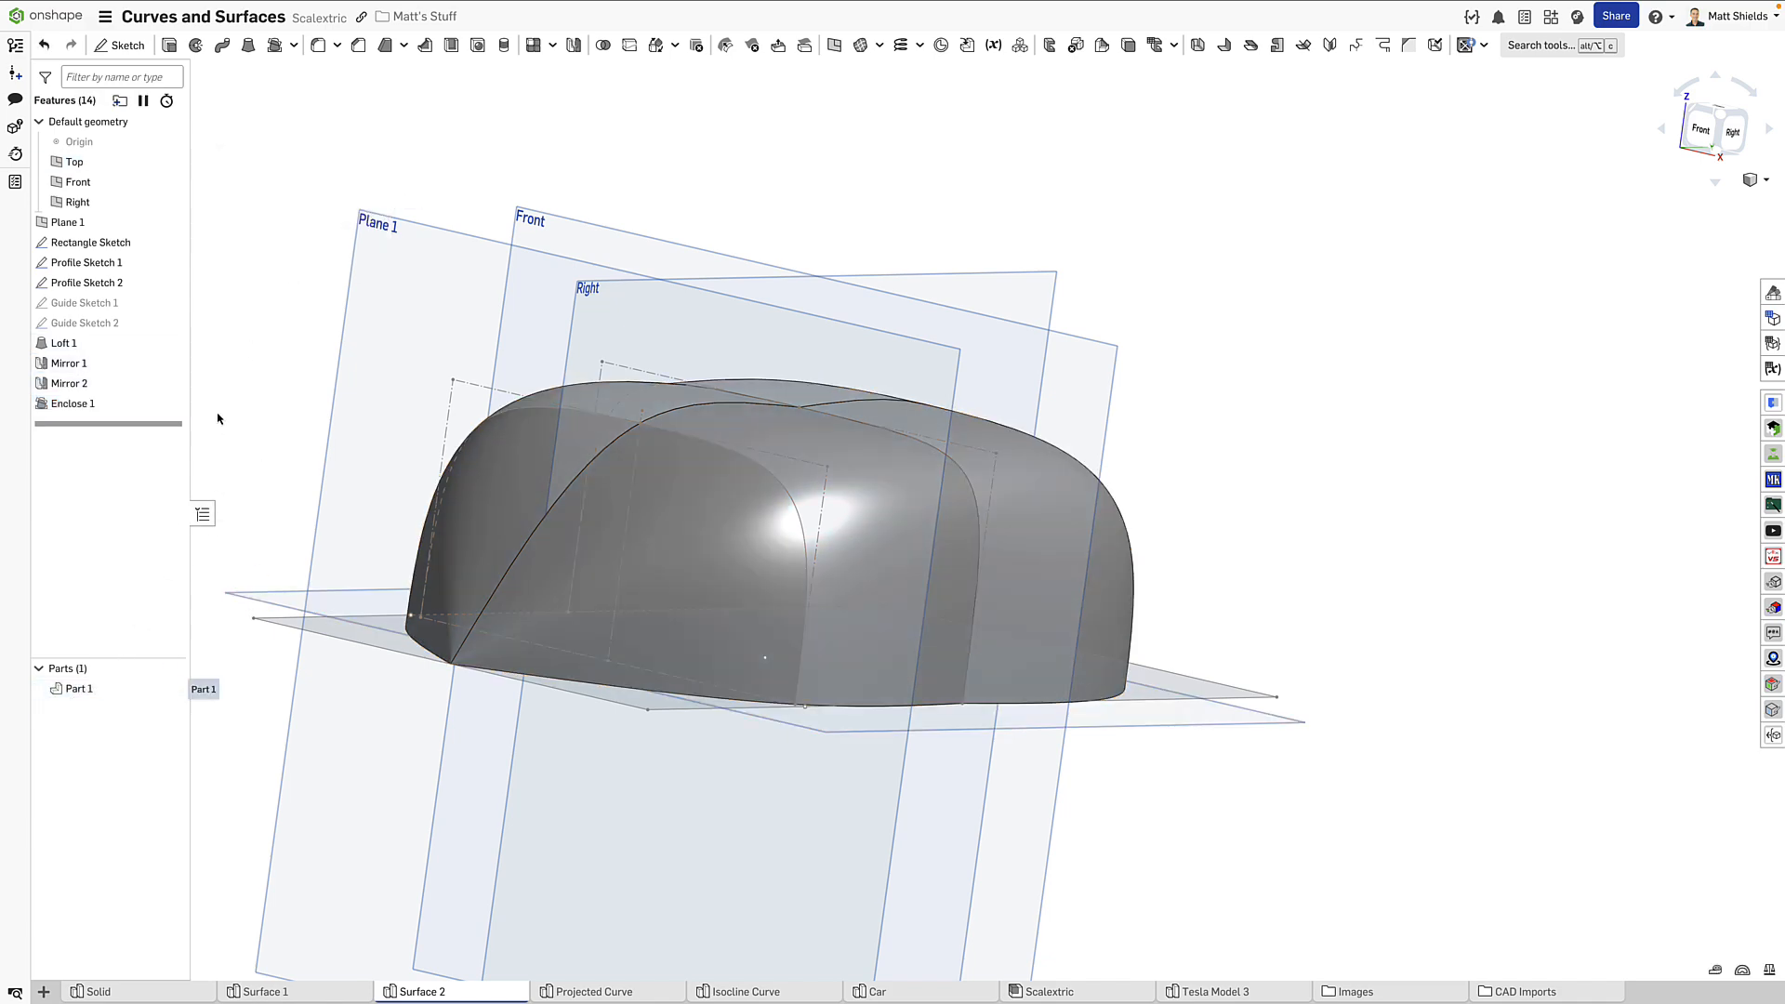
pyautogui.moveTo(258, 383); pyautogui.dragTo(348, 283, button='right')
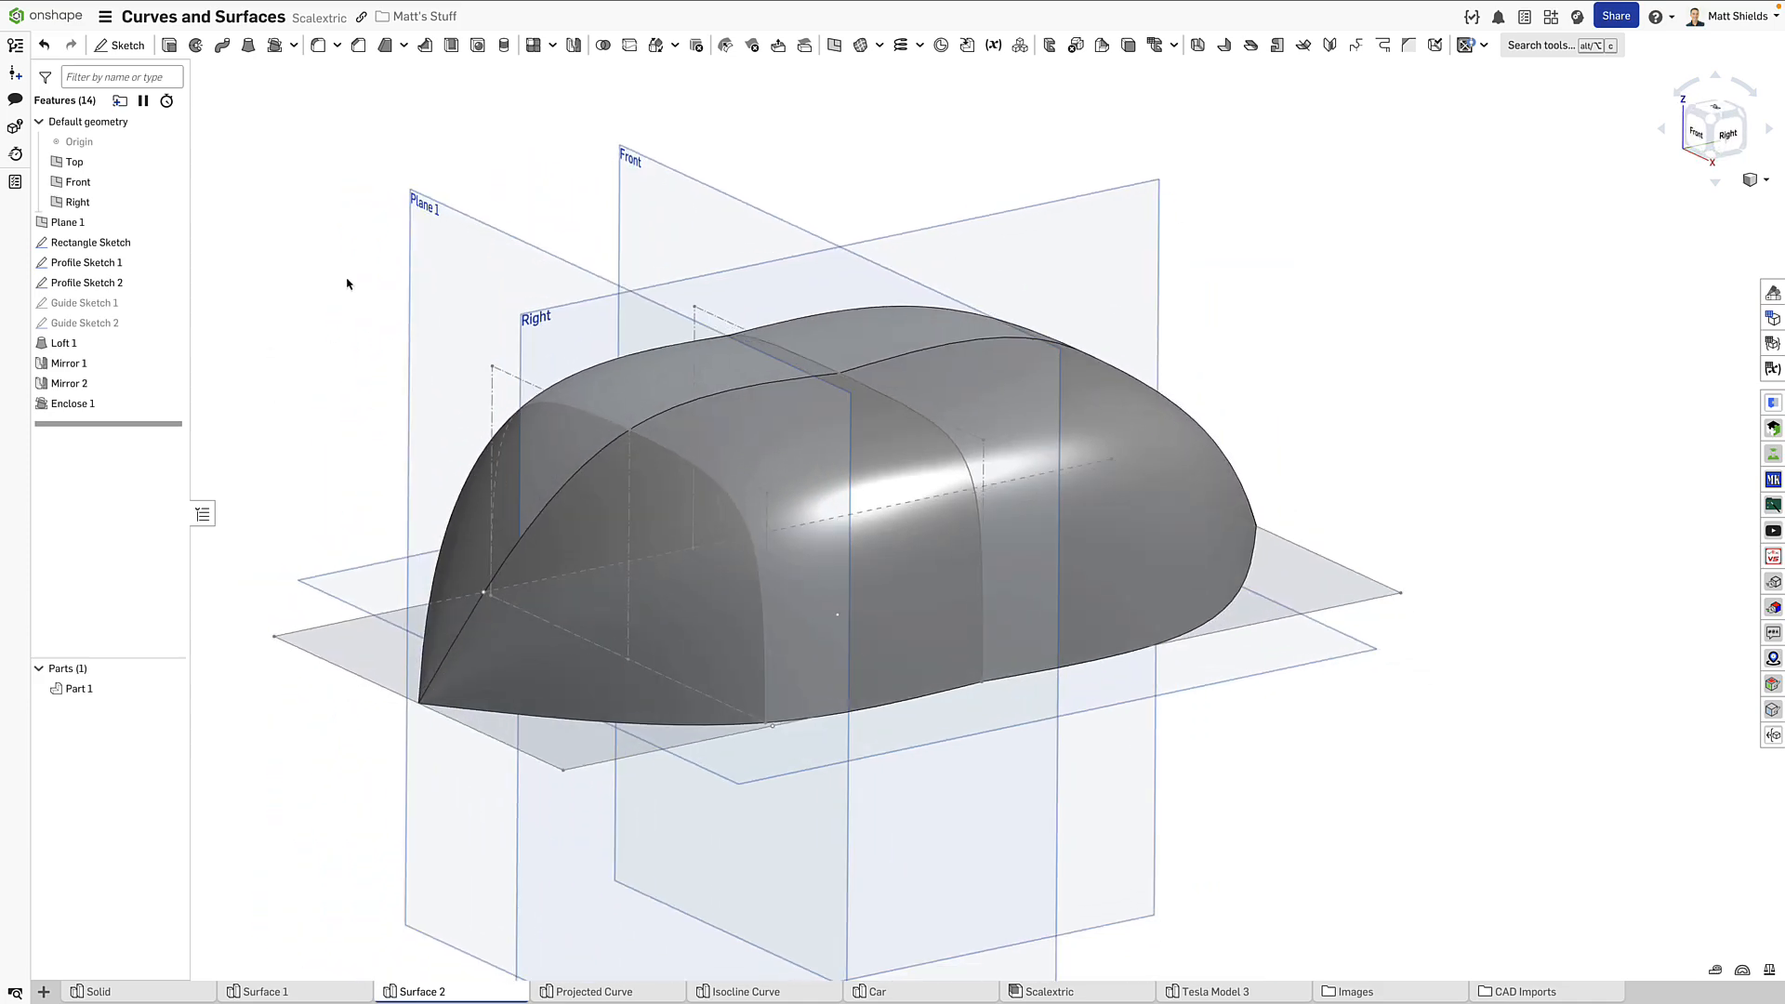
# Step: Mirror the enclosed part about the Top plane, merging the mirrored half into the same part
pyautogui.click(573, 44)
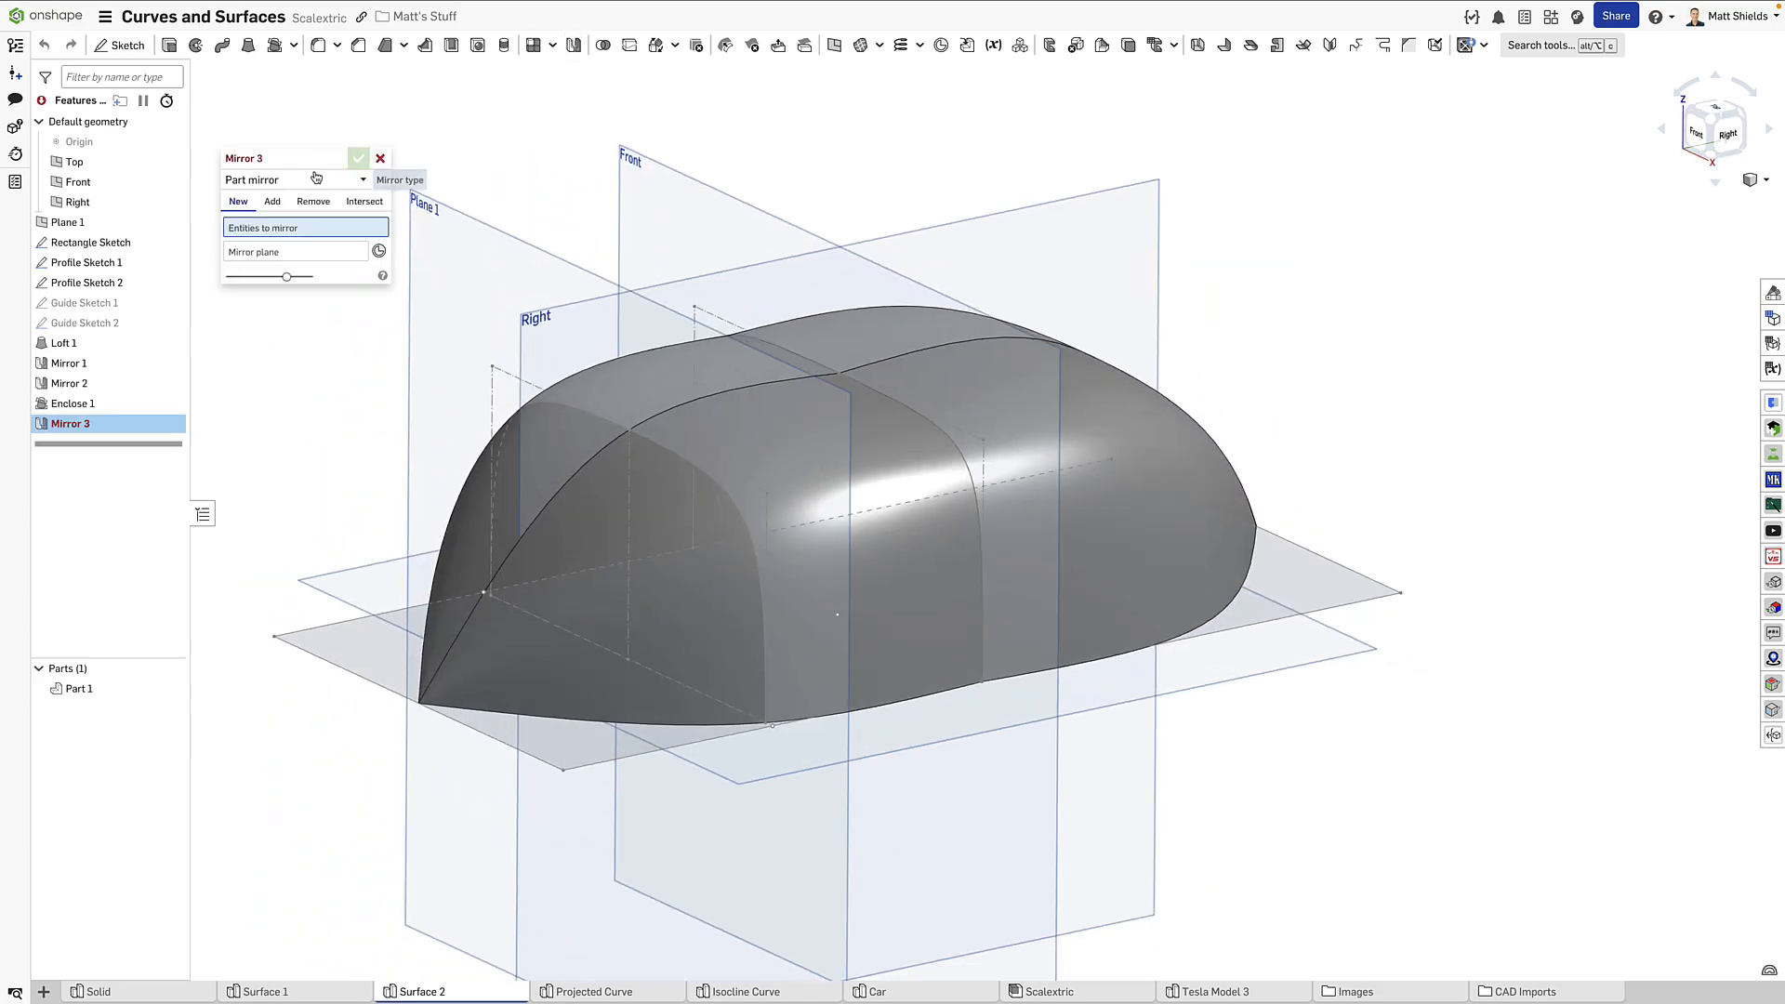
pyautogui.moveTo(290, 478); pyautogui.dragTo(287, 387, button='right')
pyautogui.click(666, 467)
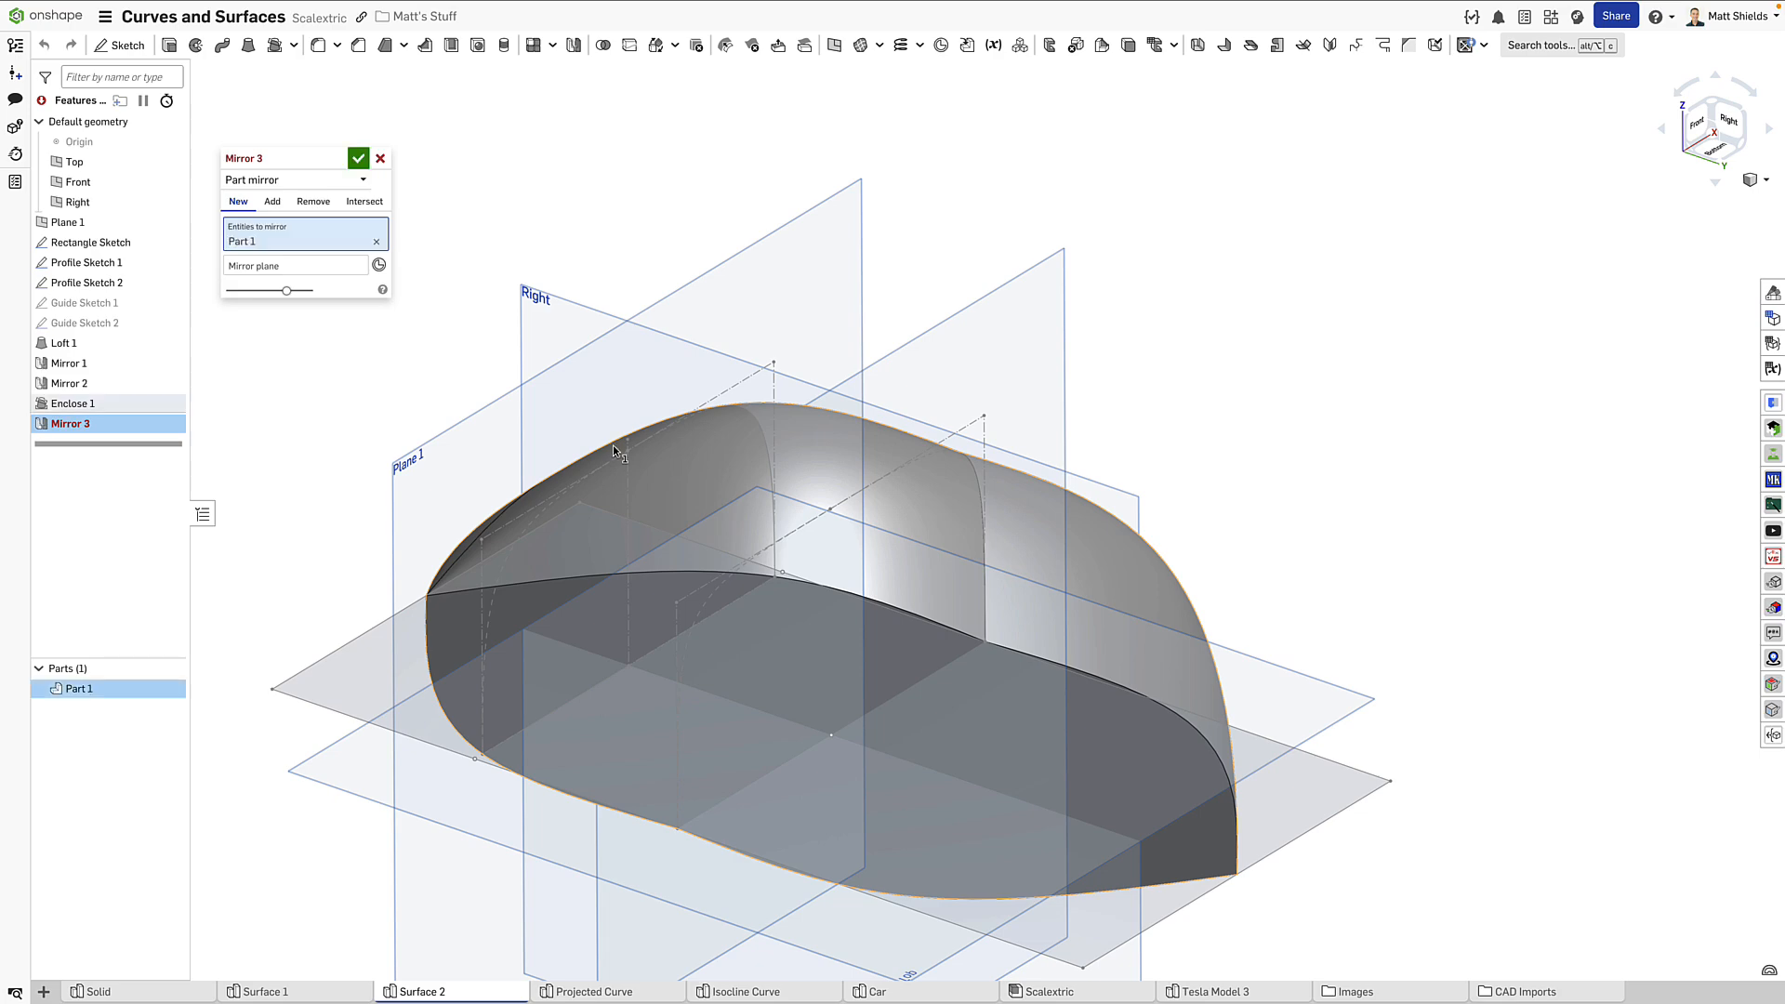
pyautogui.click(339, 554)
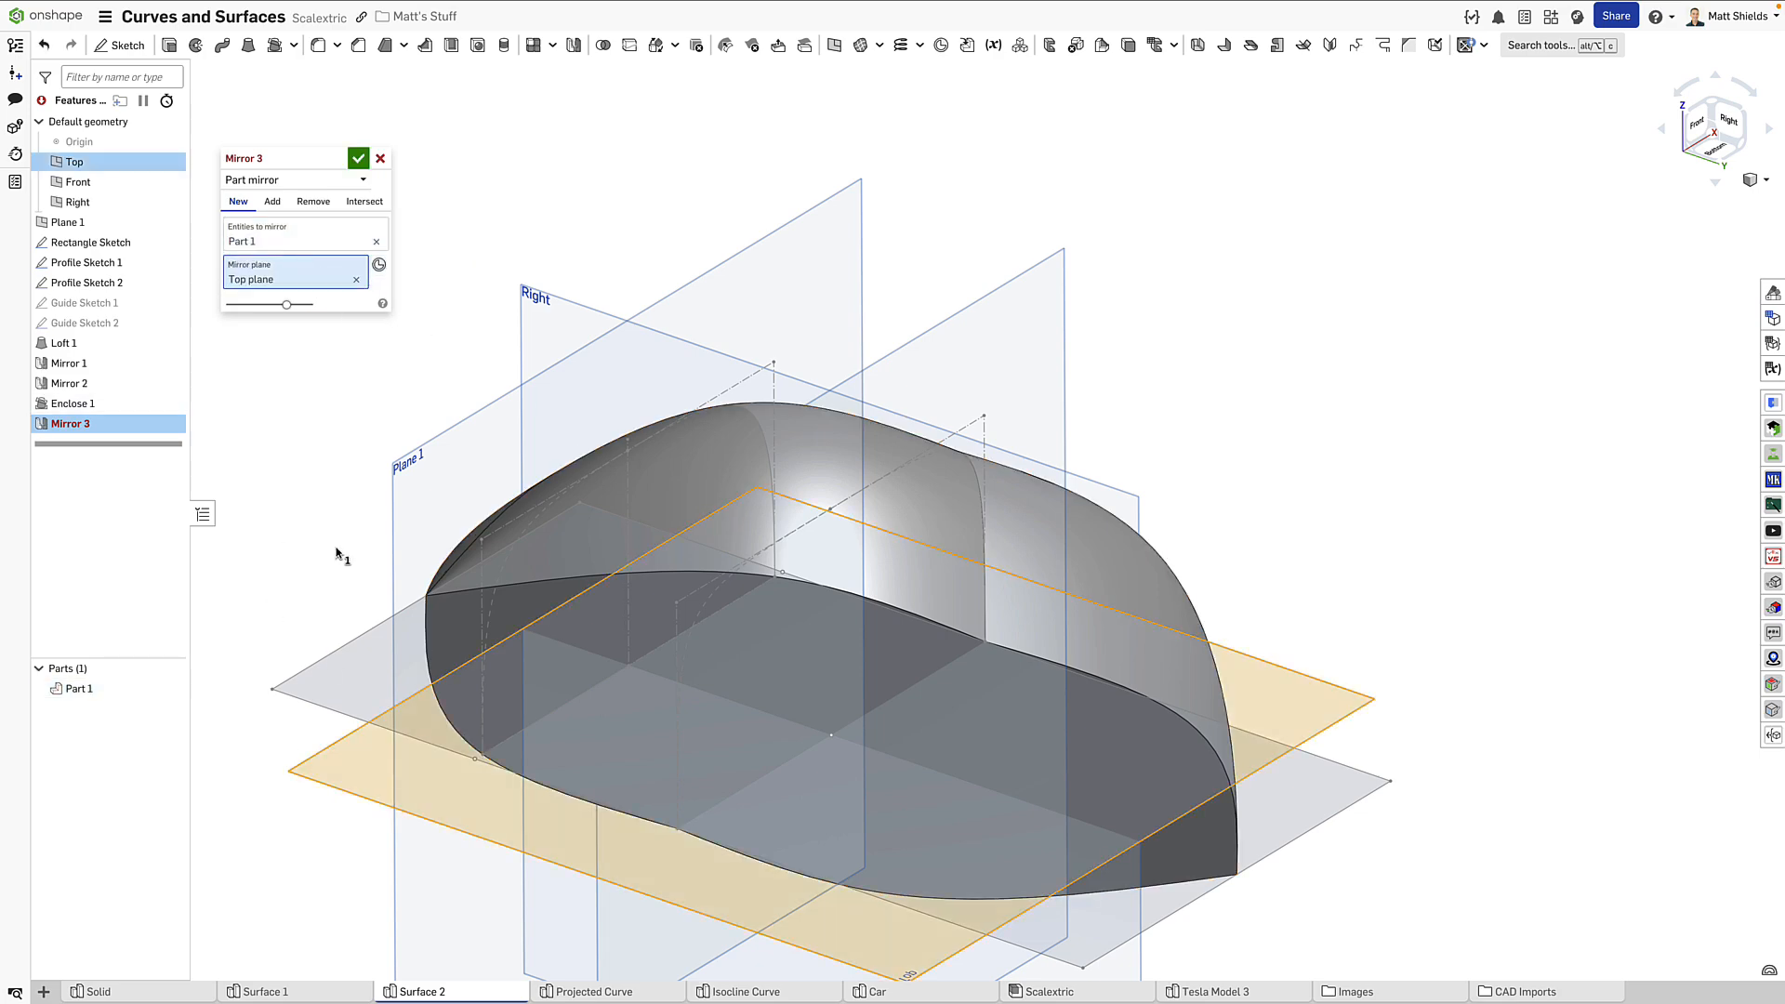
pyautogui.click(358, 158)
# Step: Hide all the planes along with Profile Sketch 2 and Profile Sketch 1
pyautogui.moveTo(379, 178); pyautogui.dragTo(344, 340, button='right')
pyautogui.scroll(2, 679, 481)
pyautogui.press('p')
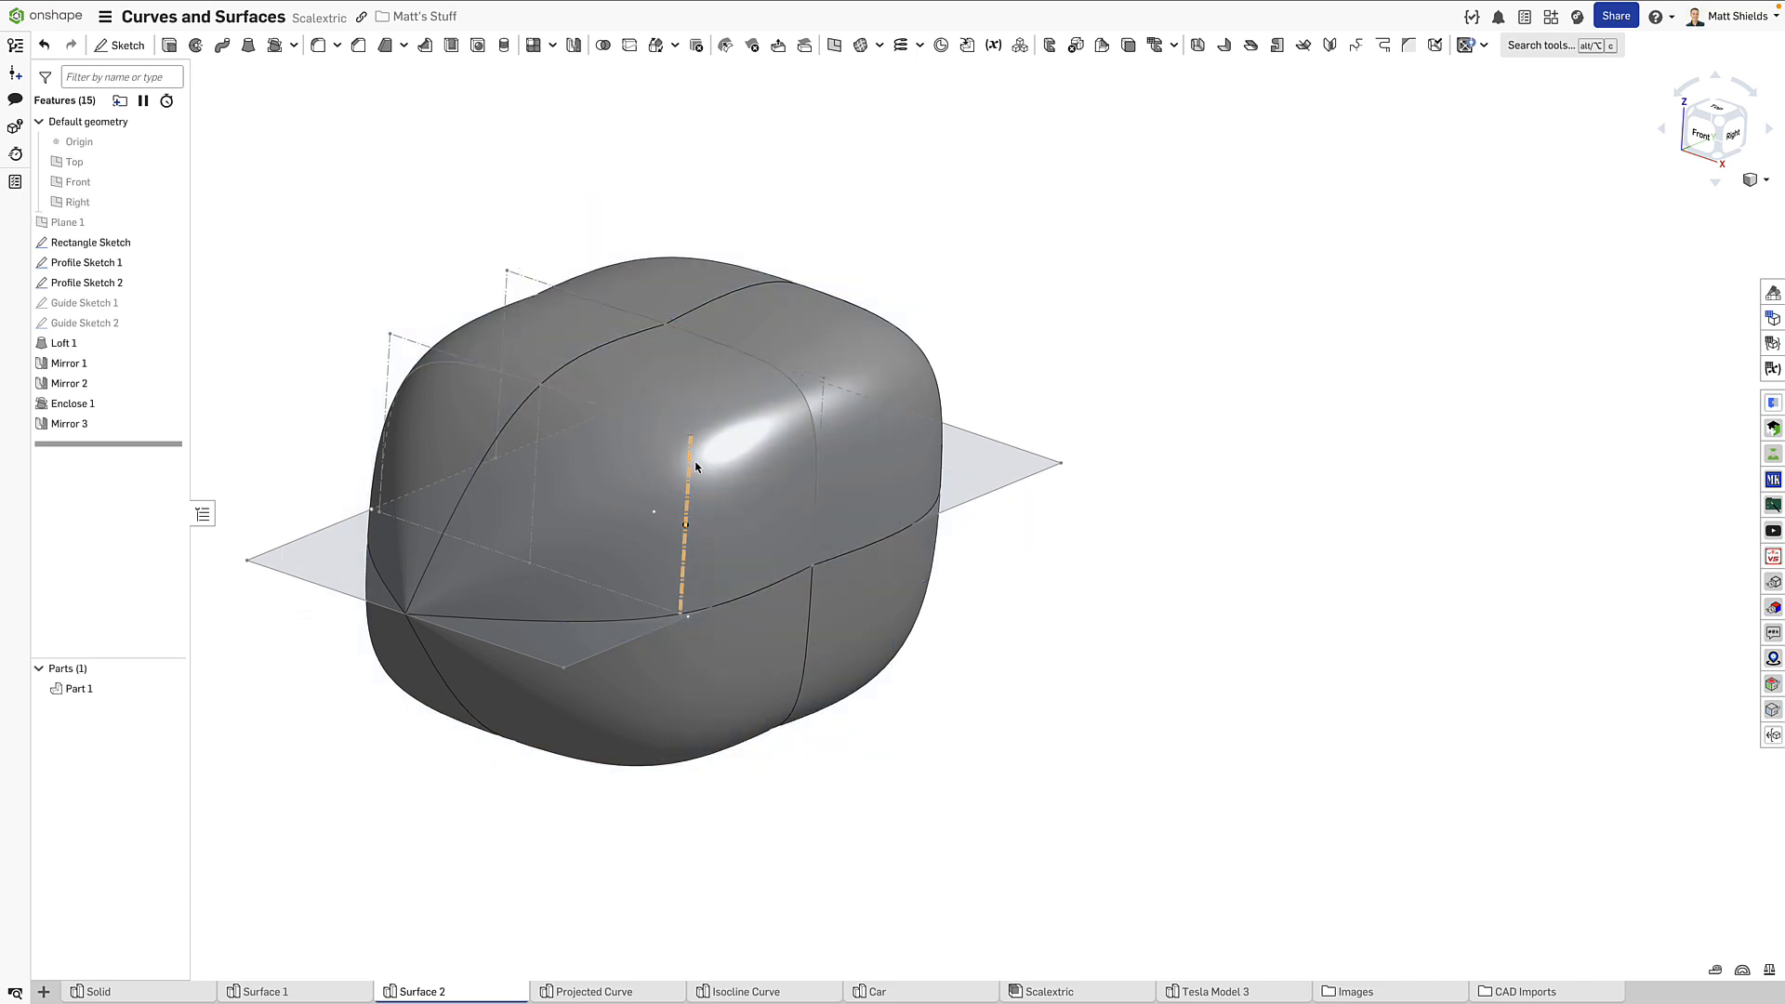
pyautogui.click(169, 282)
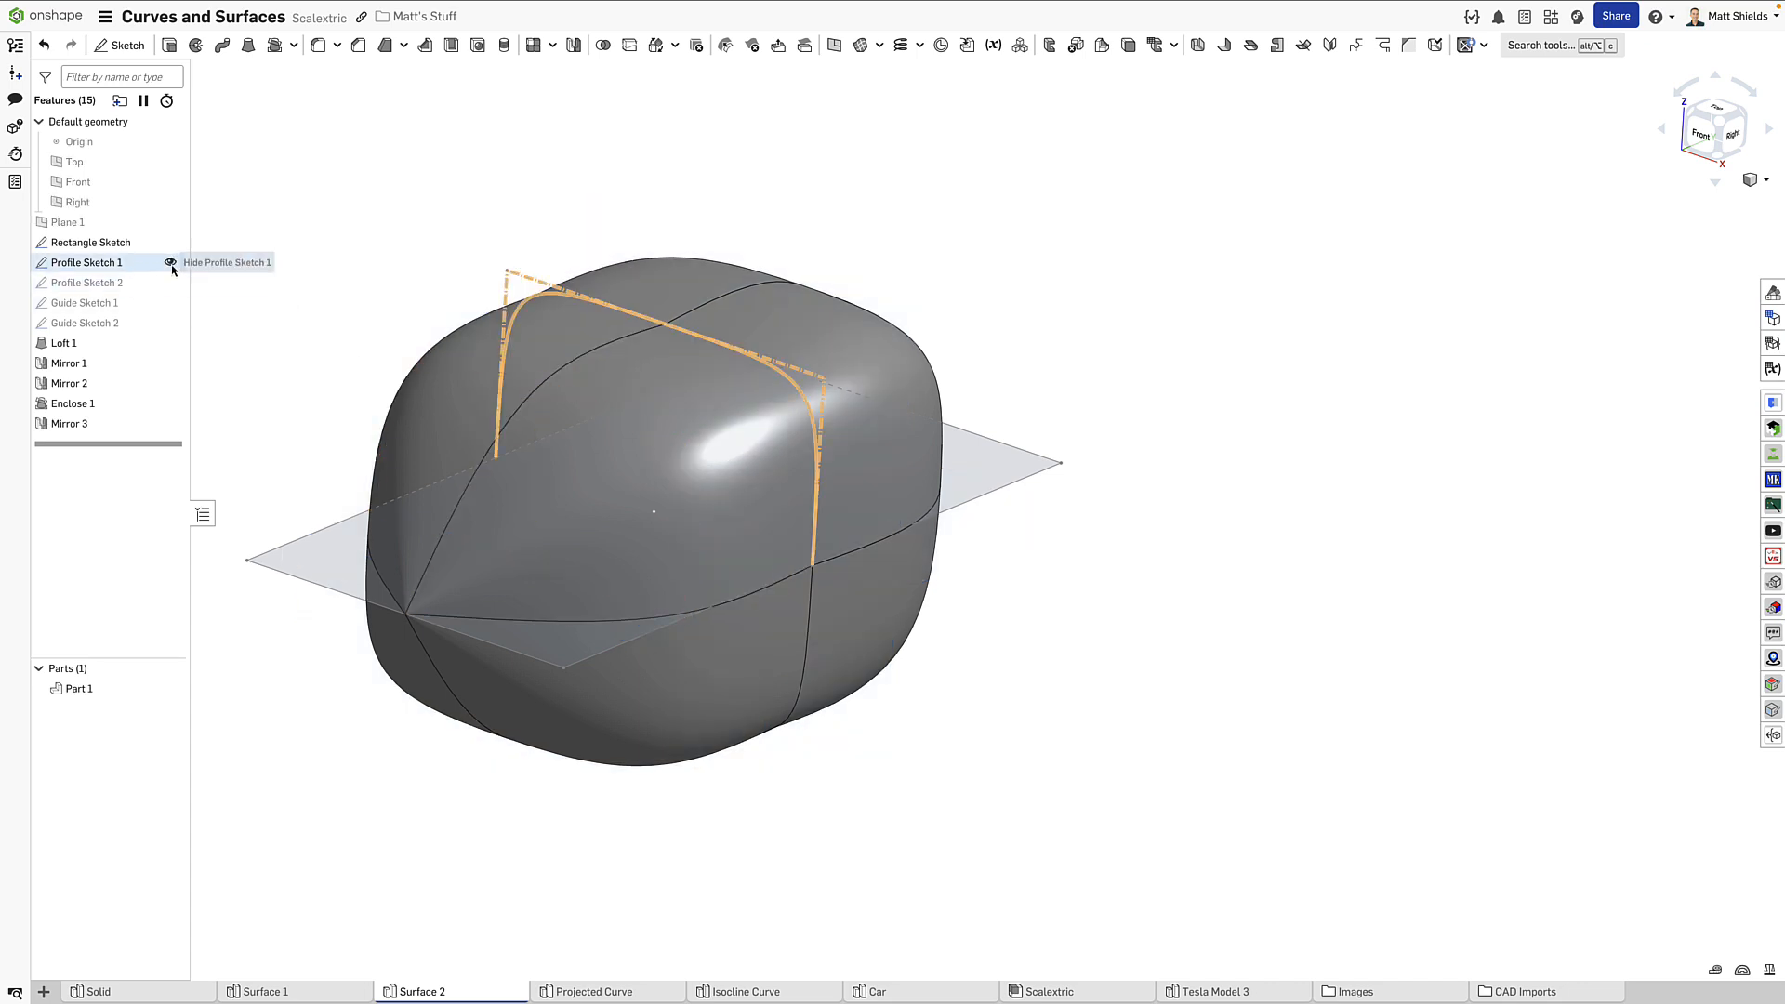
pyautogui.click(172, 263)
pyautogui.moveTo(284, 269); pyautogui.dragTo(481, 300, button='right')
pyautogui.scroll(2, 399, 284)
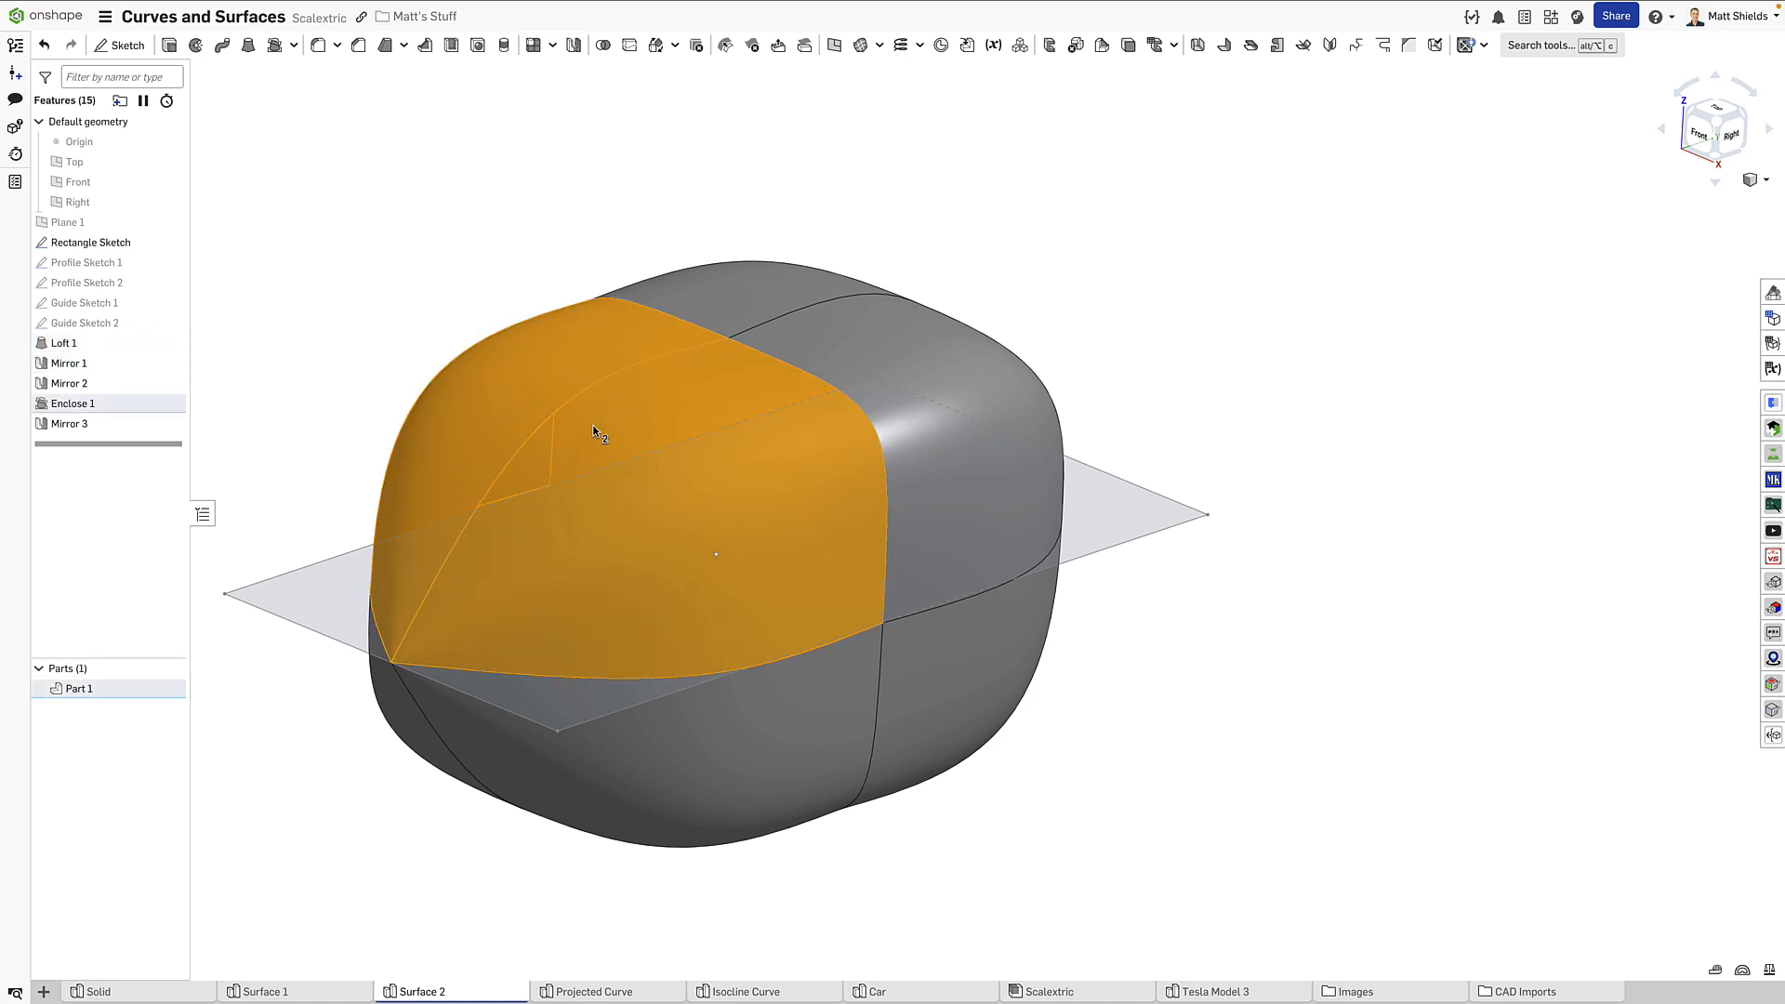
# Step: Open Loft 1 for editing and show Guide Sketch 1 and Guide Sketch 2 alongside the lofted surface
pyautogui.click(64, 344)
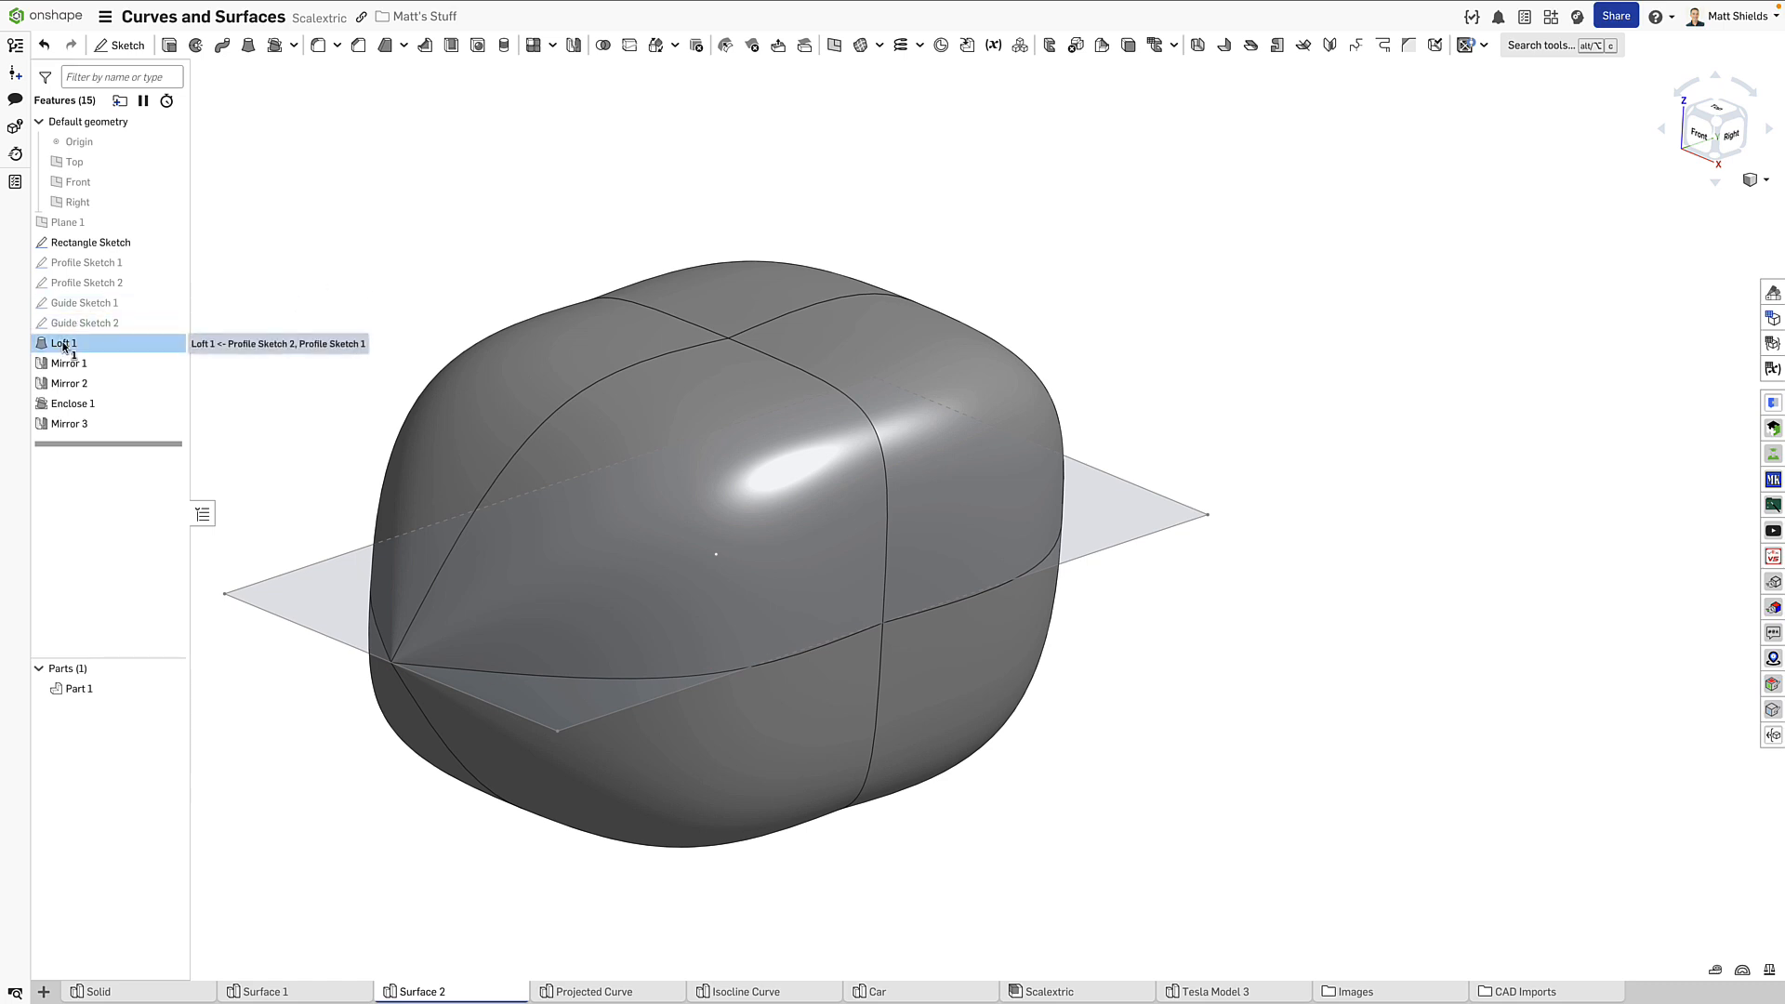
pyautogui.doubleClick(63, 344)
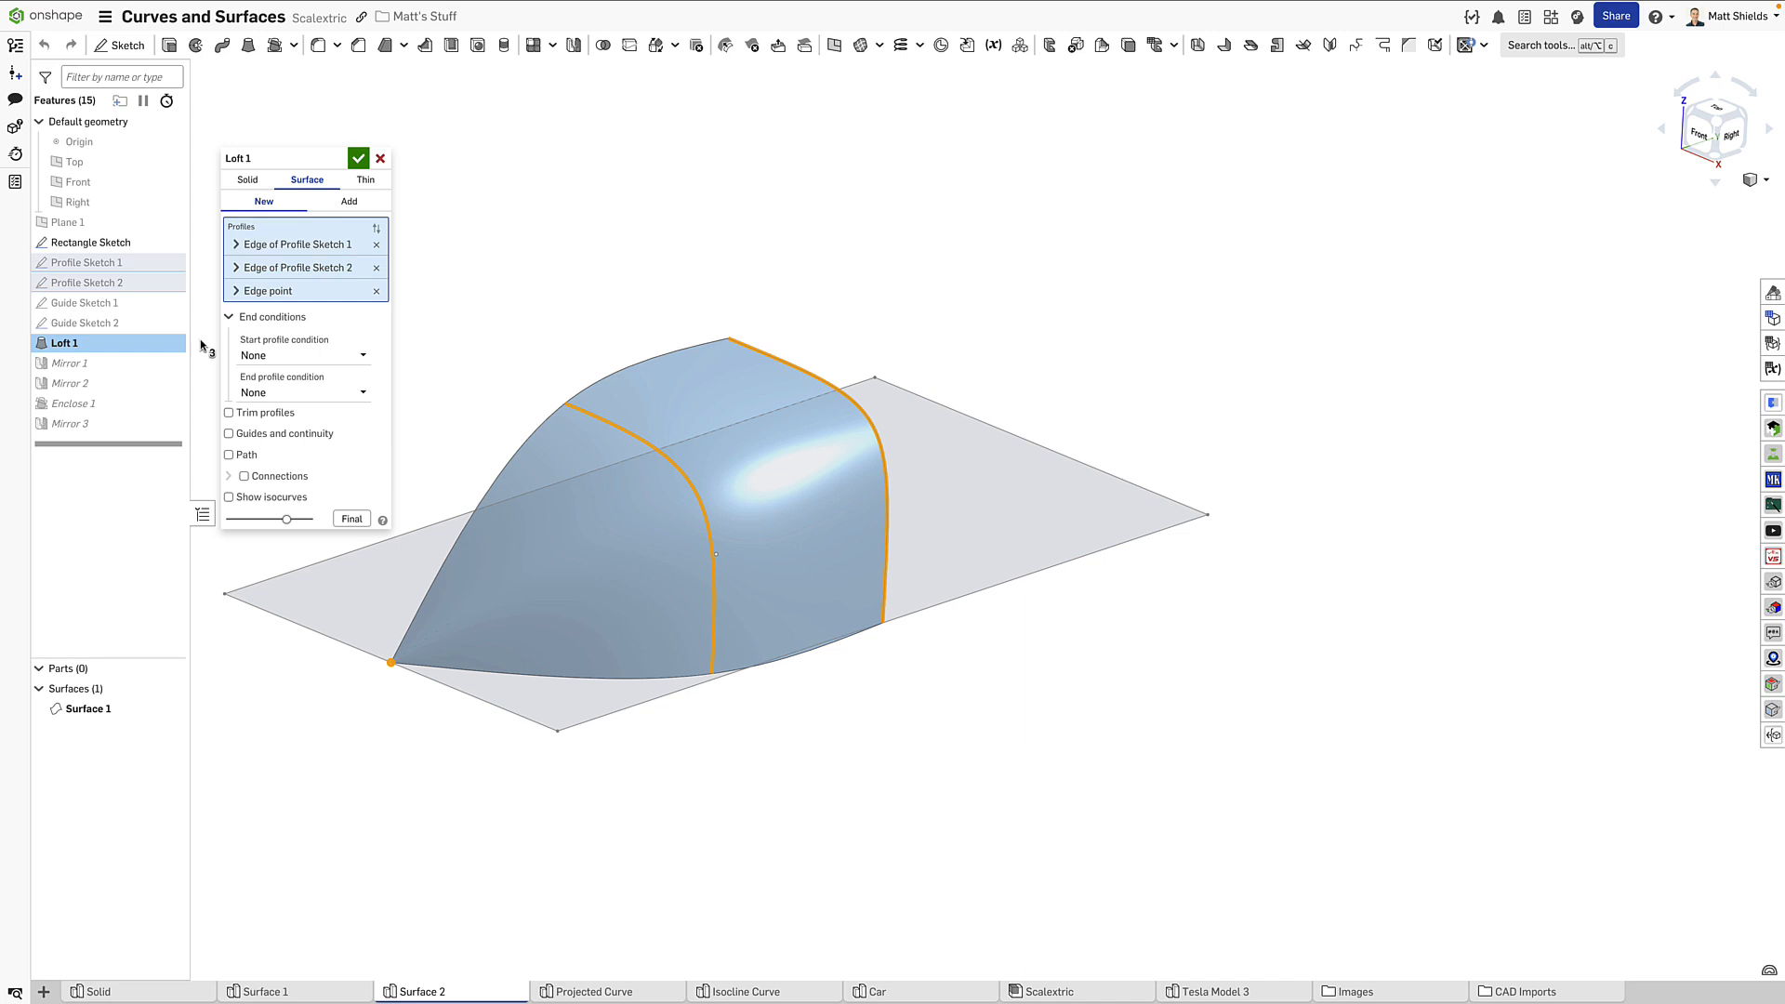
pyautogui.click(177, 303)
pyautogui.click(176, 323)
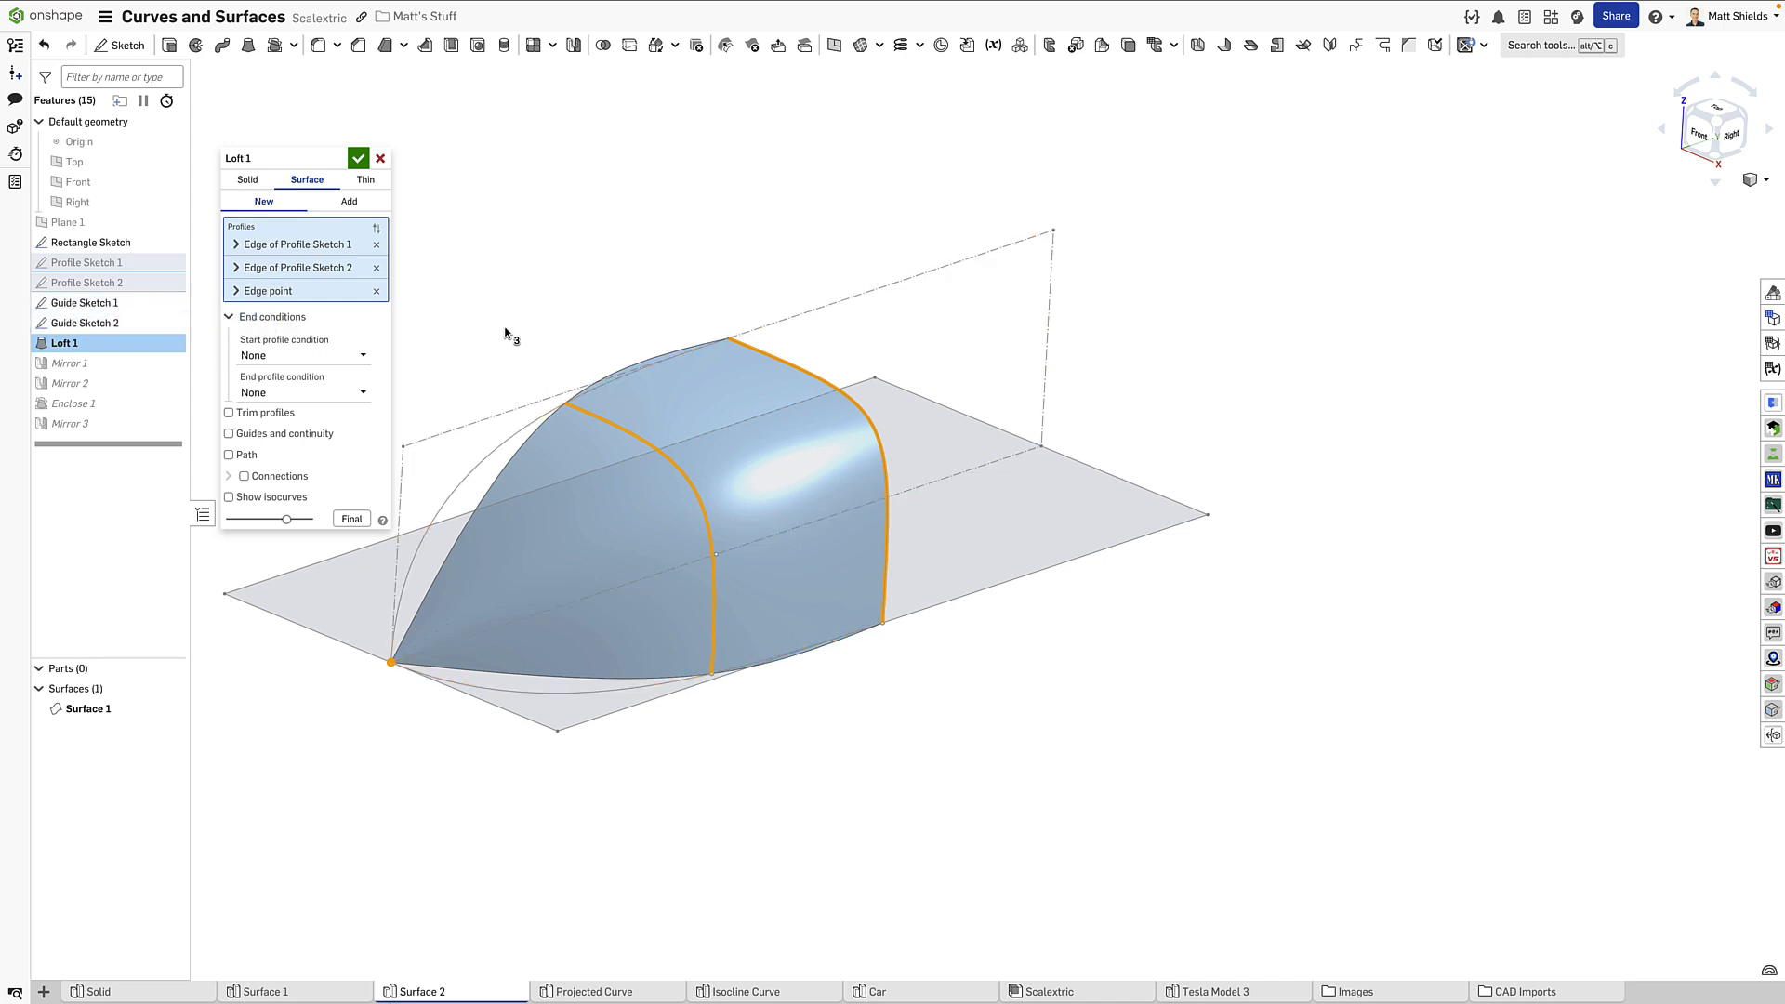
pyautogui.moveTo(498, 335); pyautogui.dragTo(499, 299, button='right')
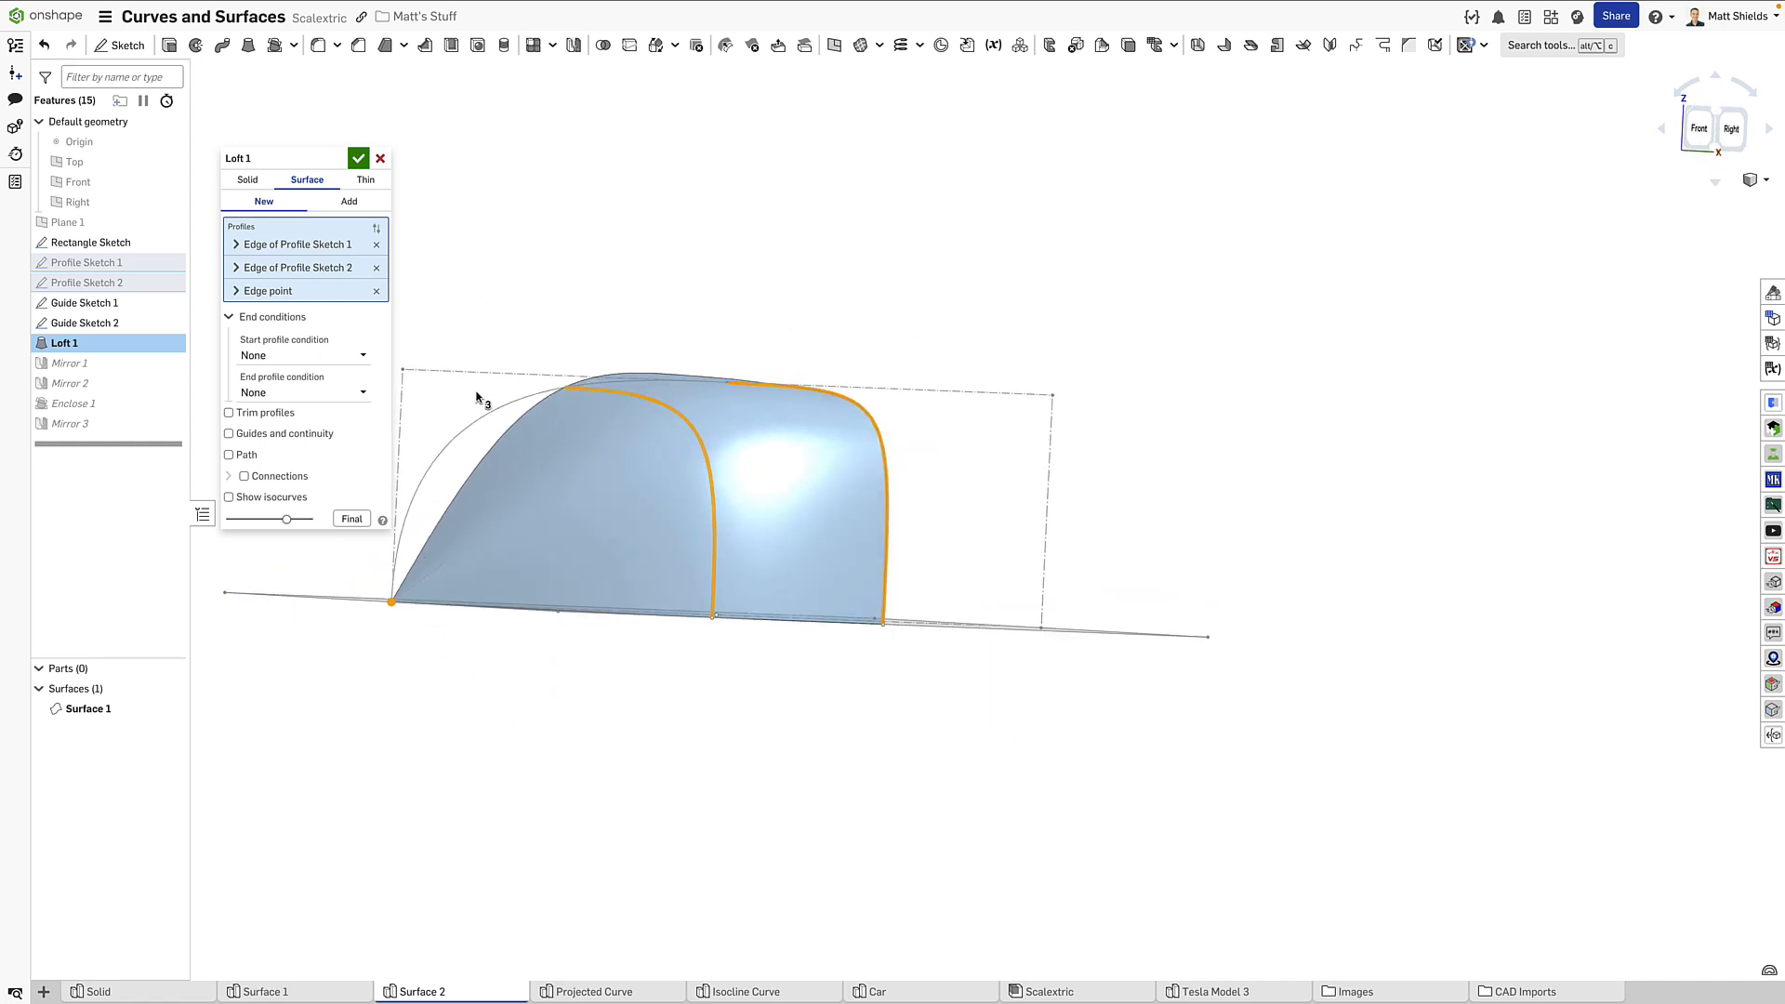
pyautogui.moveTo(478, 265); pyautogui.dragTo(494, 293, button='right')
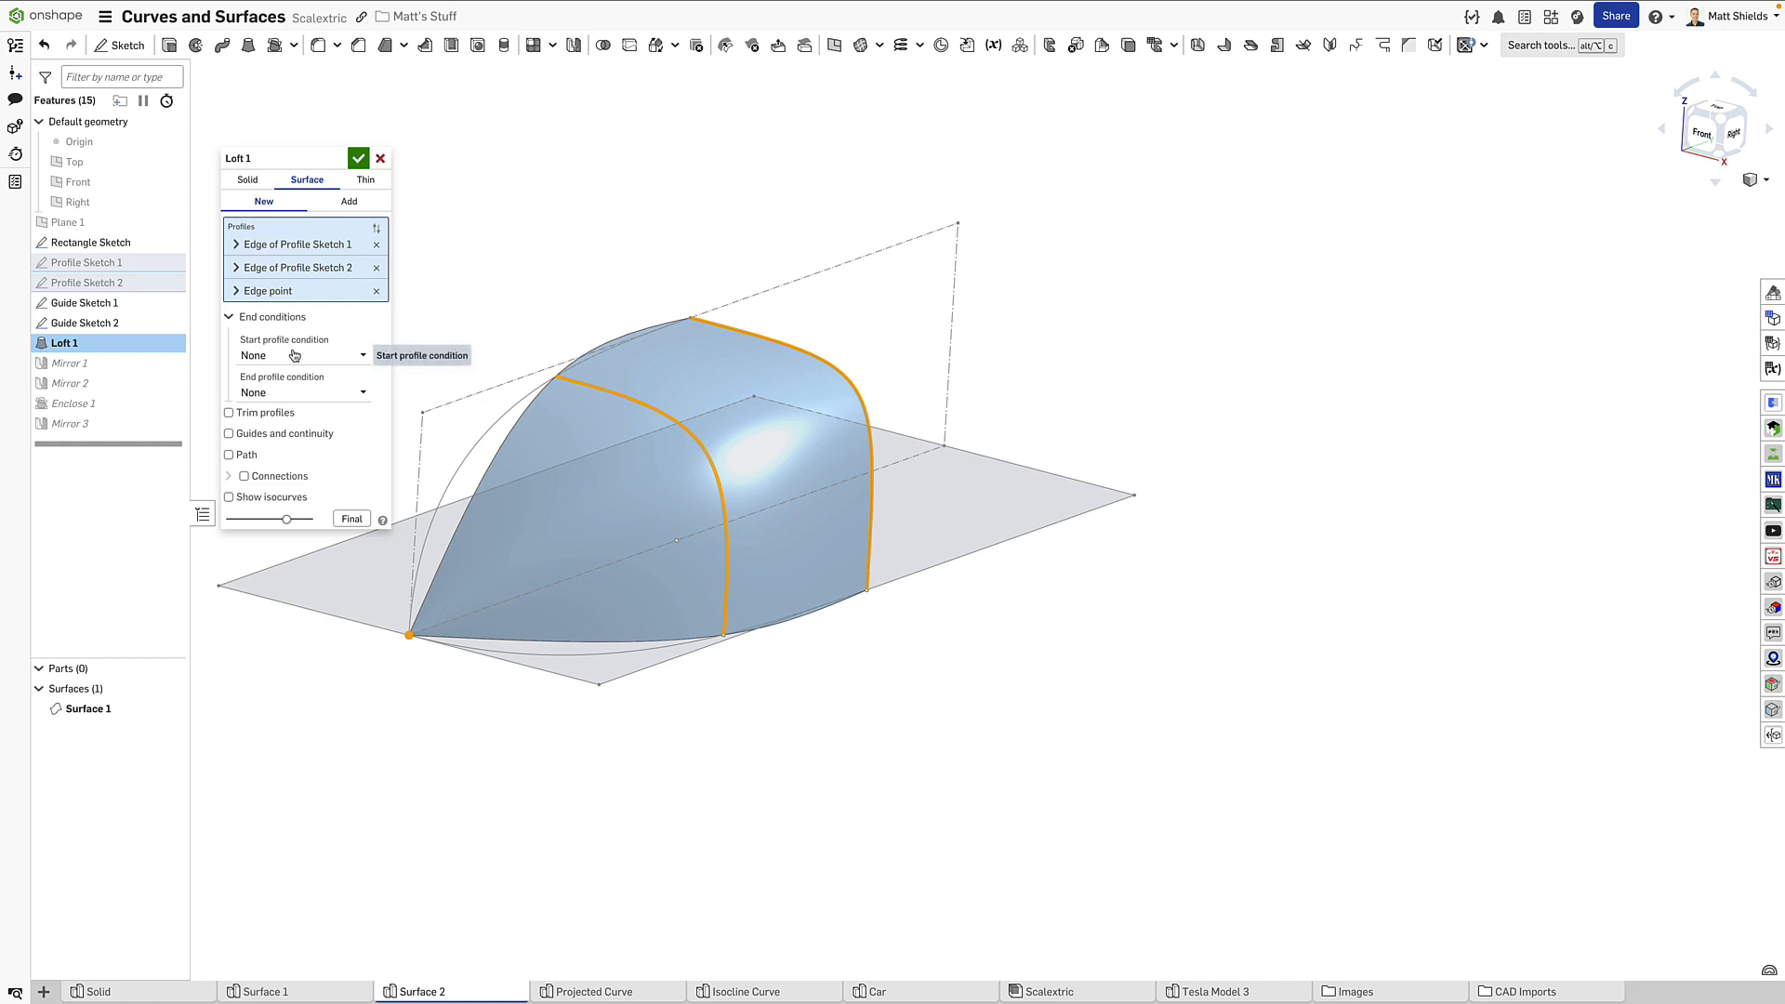
# Step: Enable guides and continuity in Loft 1, using the curves of Guide Sketch 1 and Guide Sketch 2 as guides
pyautogui.click(230, 434)
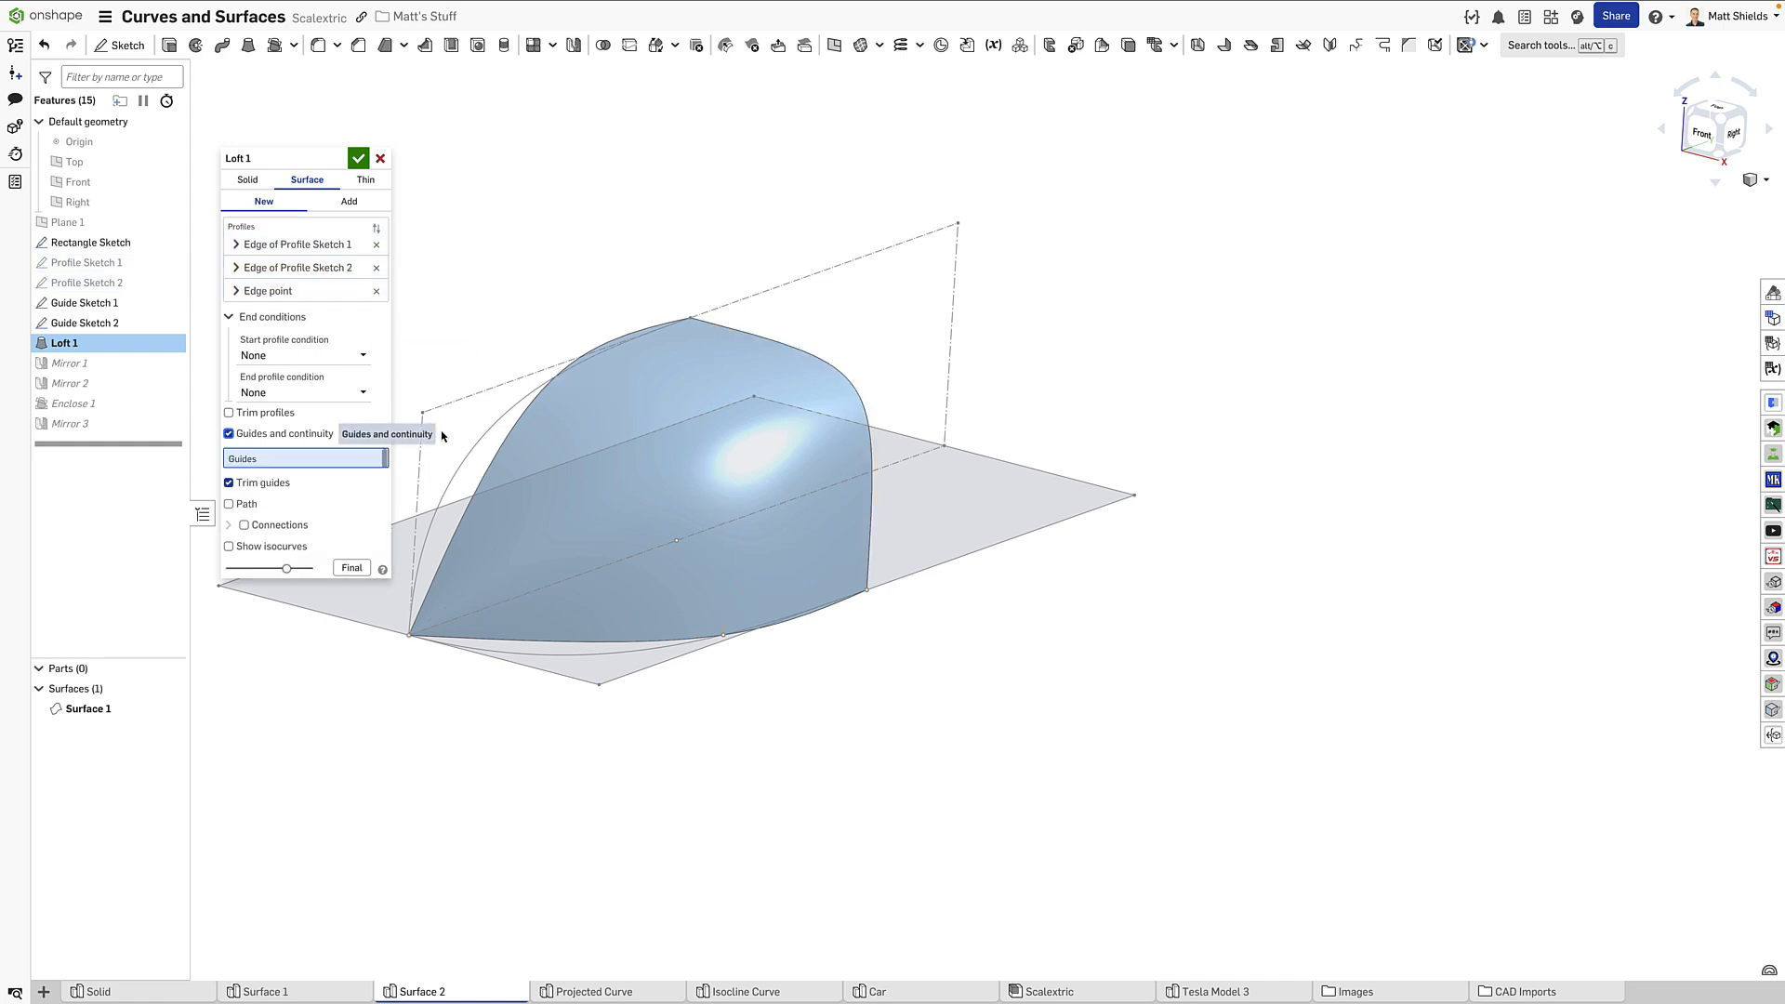
pyautogui.click(460, 515)
pyautogui.click(557, 660)
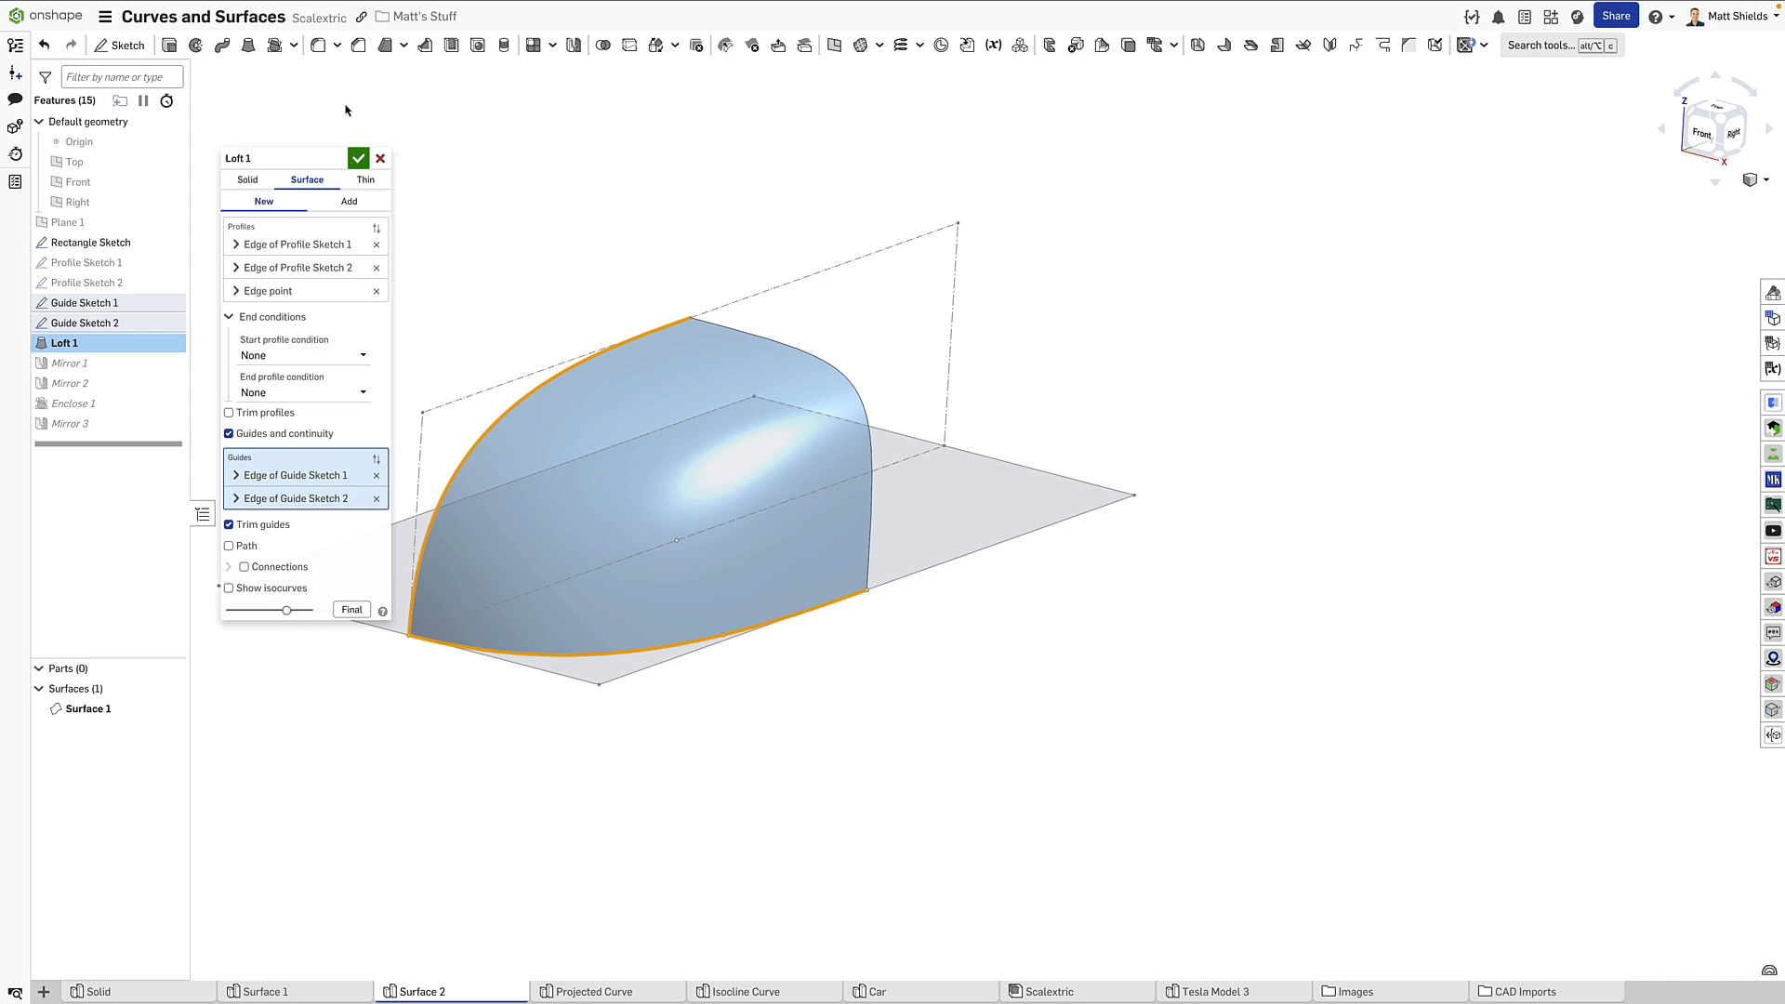
pyautogui.click(359, 160)
# Step: Apply zebra stripes to the body, examine stripe continuity across the seams between its mirrored faces, and keep the stripes displayed
pyautogui.moveTo(410, 219)
pyautogui.mouseDown(button='right')
pyautogui.moveTo(369, 196)
pyautogui.moveTo(387, 251)
pyautogui.moveTo(331, 199)
pyautogui.moveTo(398, 243)
pyautogui.mouseUp(button='right')
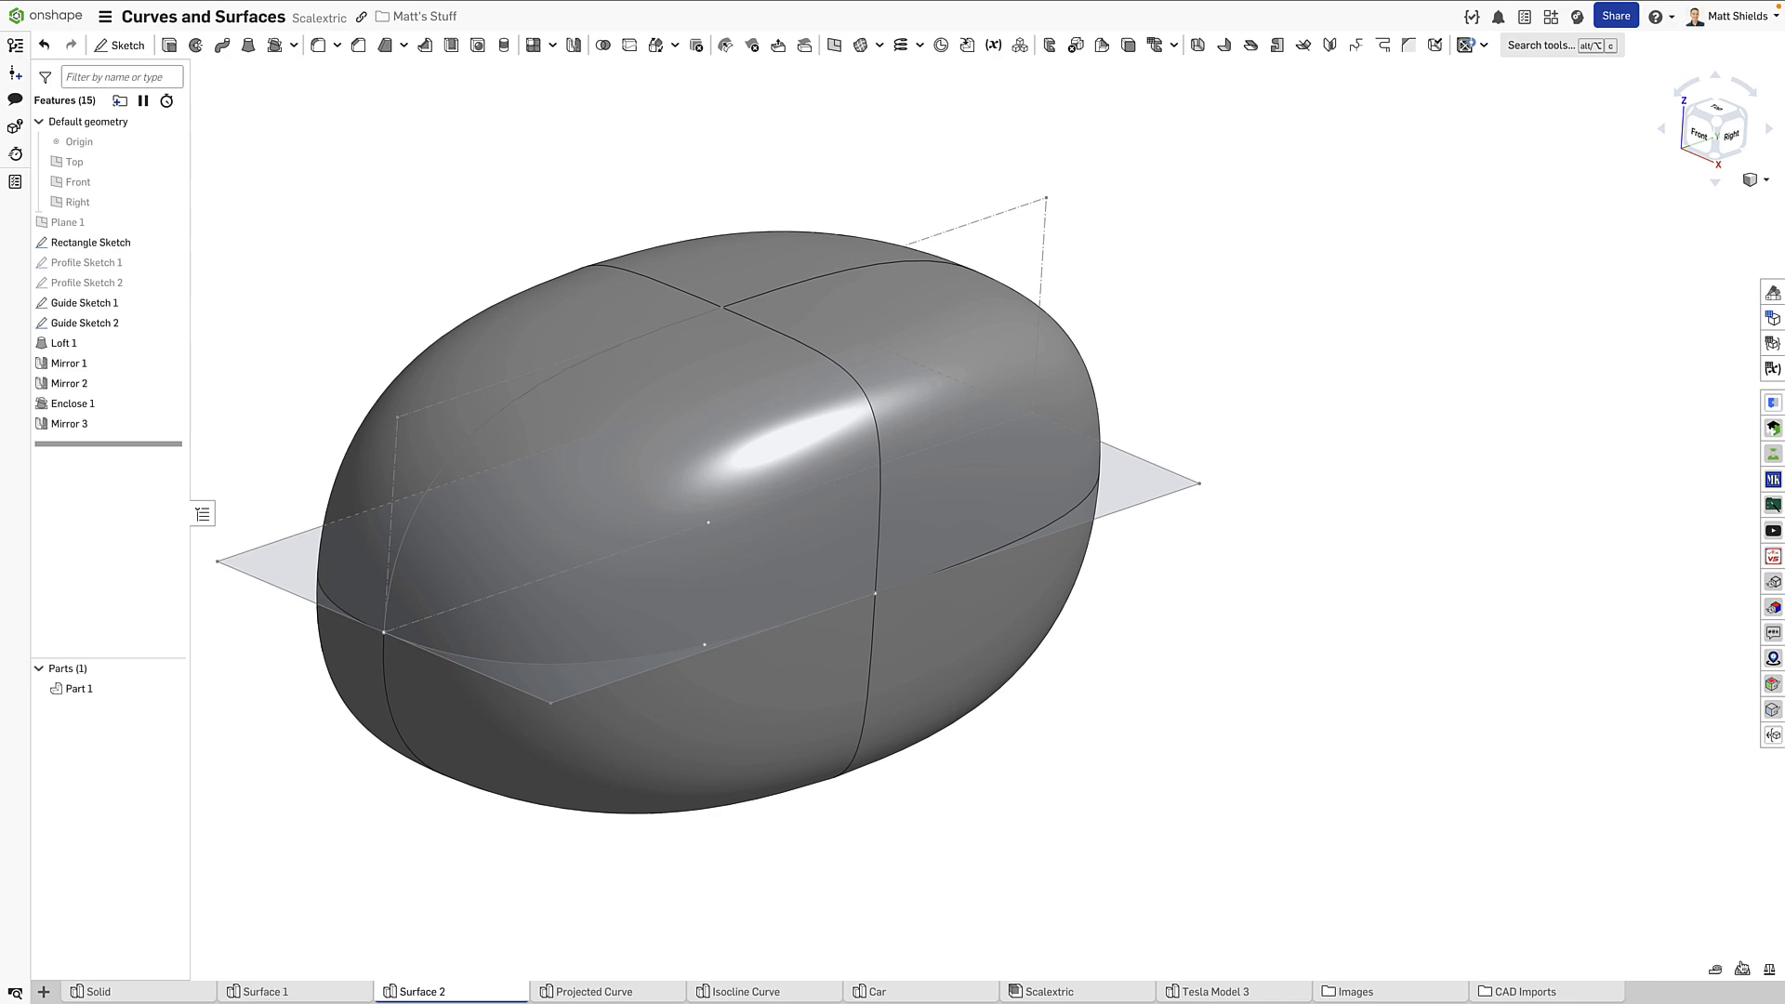
pyautogui.click(1741, 967)
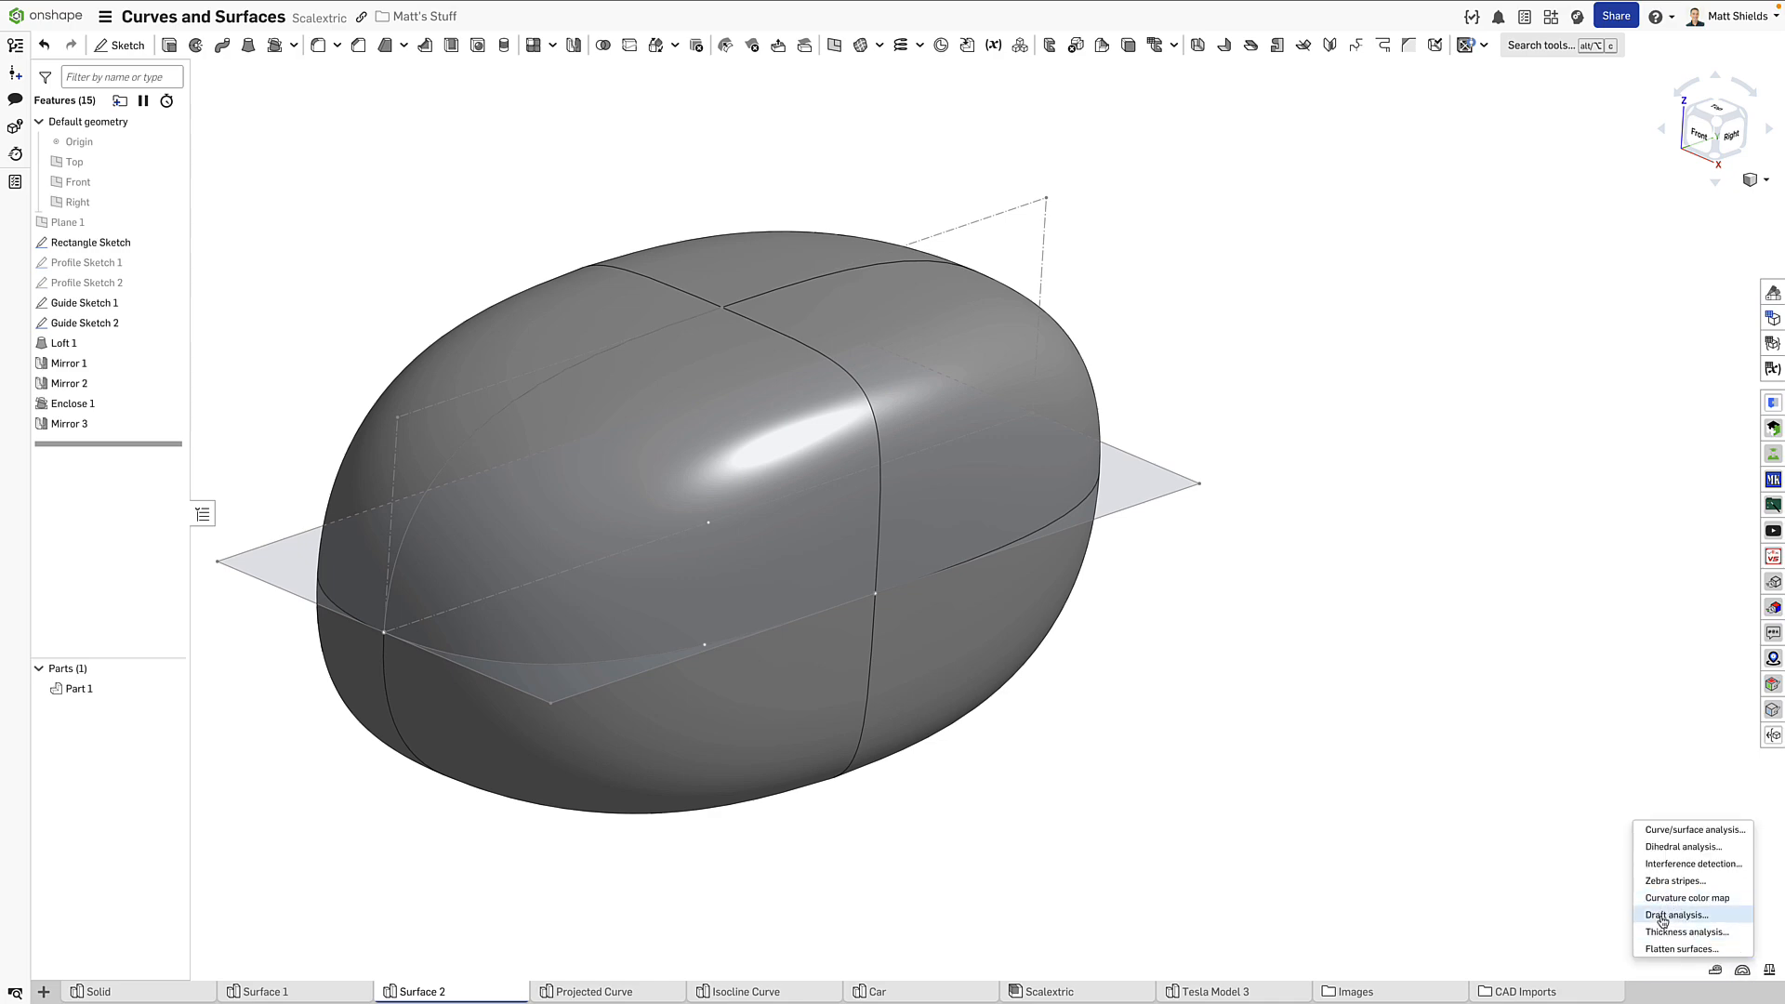
pyautogui.click(1674, 881)
pyautogui.moveTo(1350, 794); pyautogui.dragTo(1358, 792, button='right')
pyautogui.scroll(3, 752, 728)
pyautogui.moveTo(751, 733); pyautogui.dragTo(475, 625, button='right')
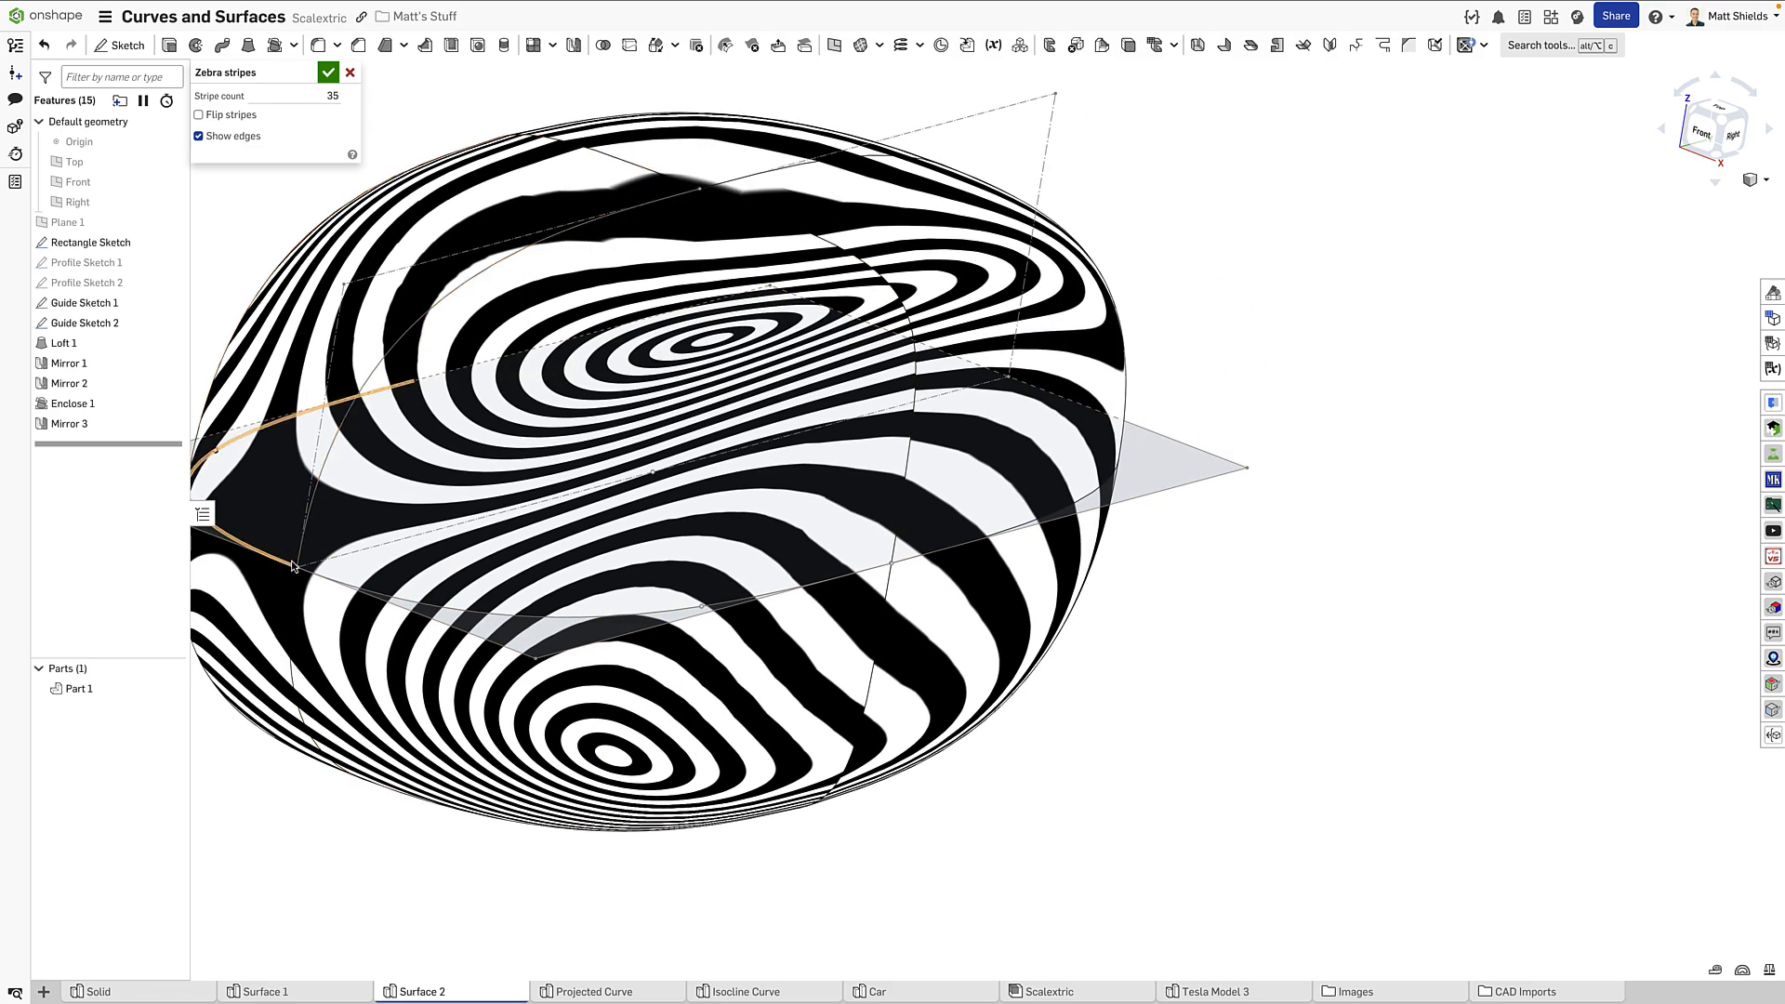
pyautogui.scroll(5, 904, 315)
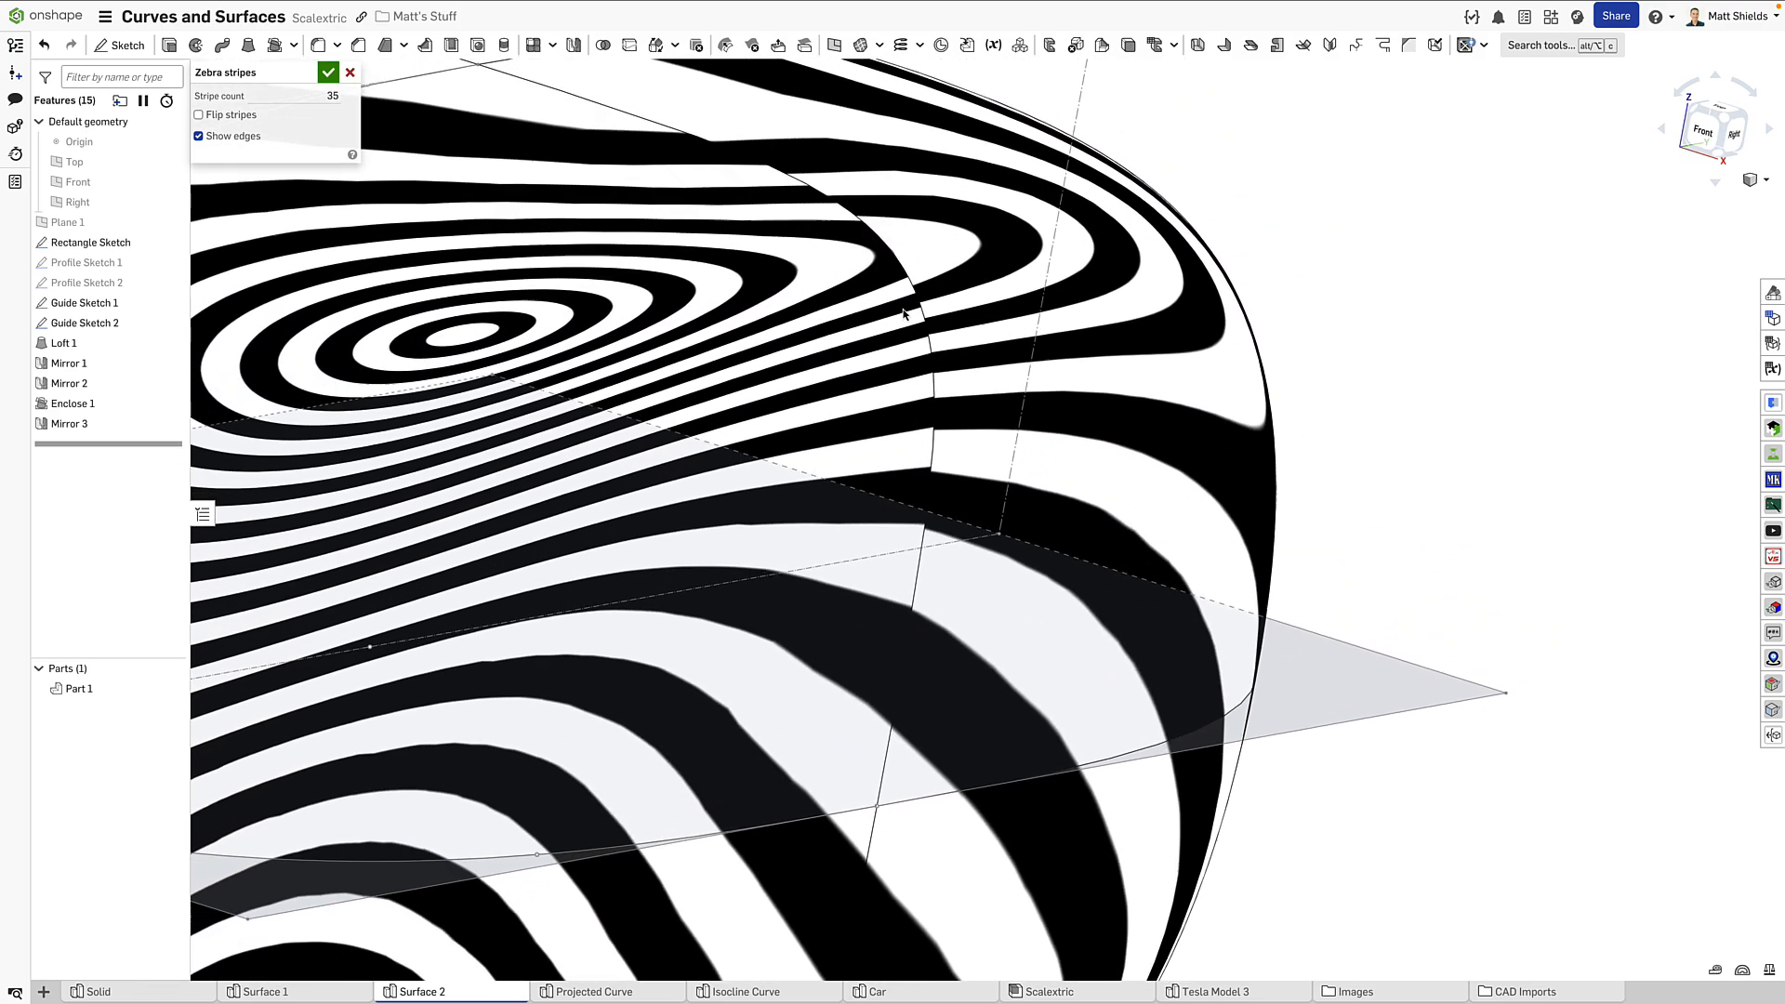
pyautogui.moveTo(903, 314); pyautogui.dragTo(676, 461, button='right')
pyautogui.scroll(-3, 669, 460)
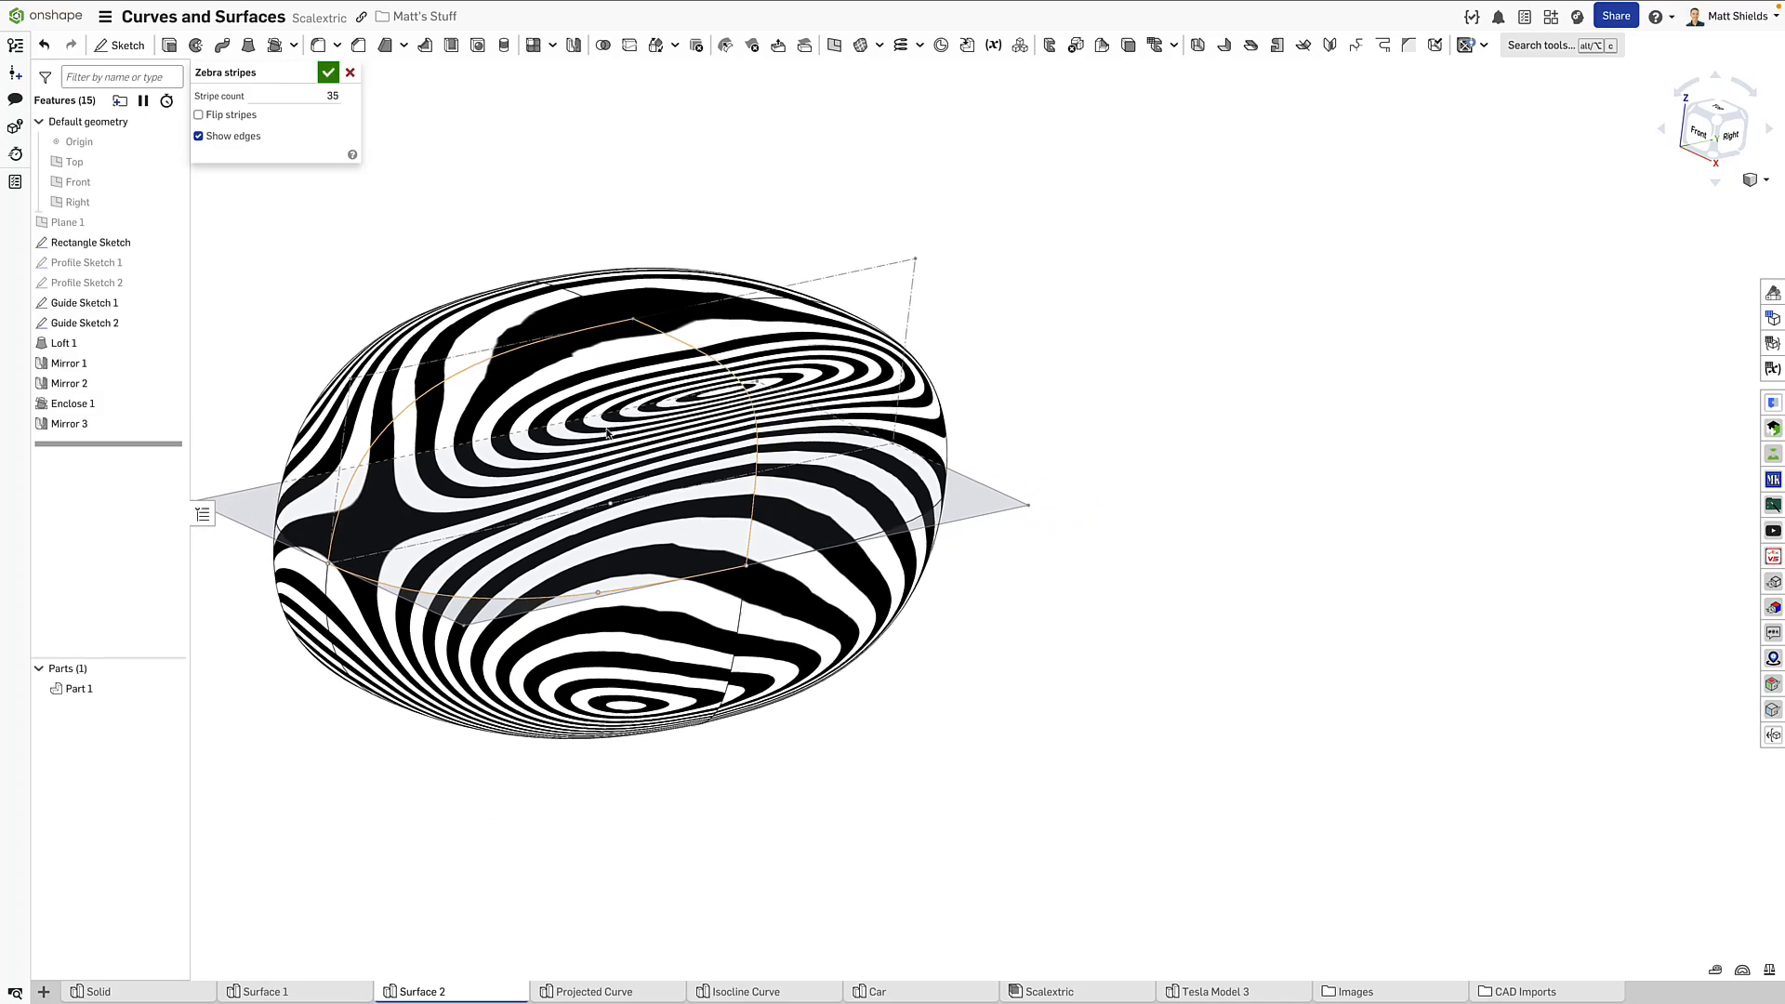
pyautogui.click(328, 72)
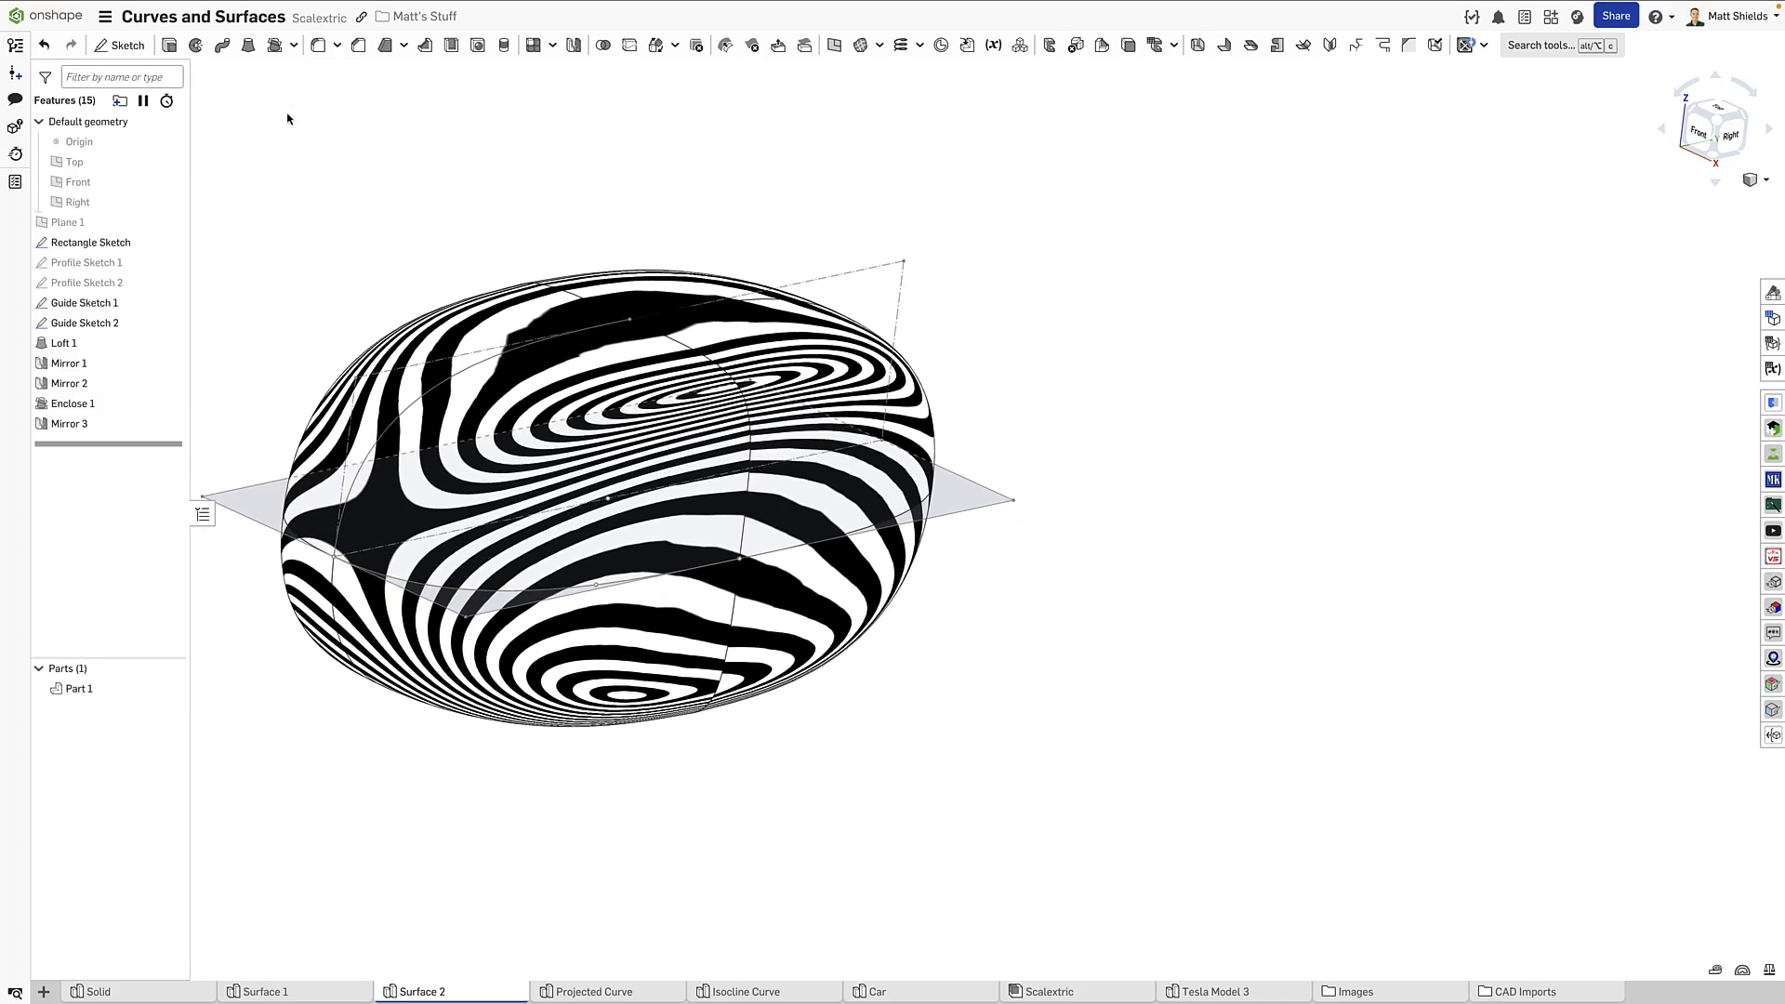
# Step: Set Loft 1's start profile condition to Normal to profile and inspect the zebra stripes across the body's seams
pyautogui.doubleClick(57, 343)
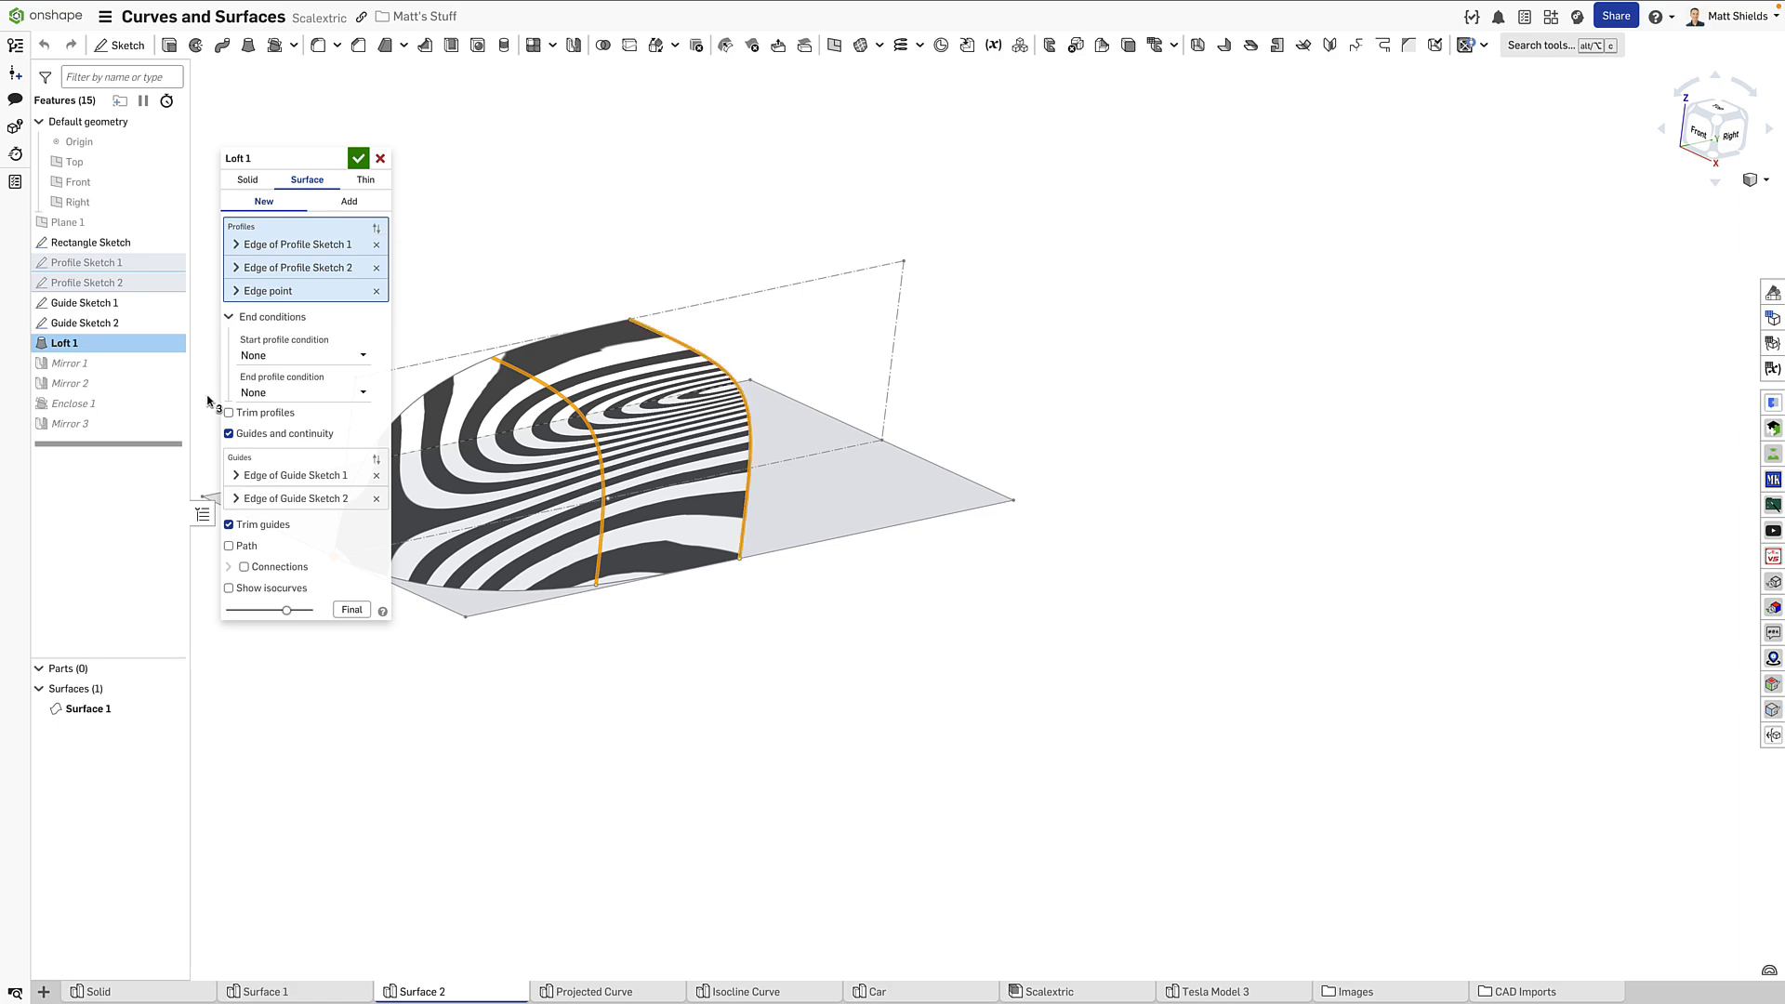
pyautogui.click(252, 357)
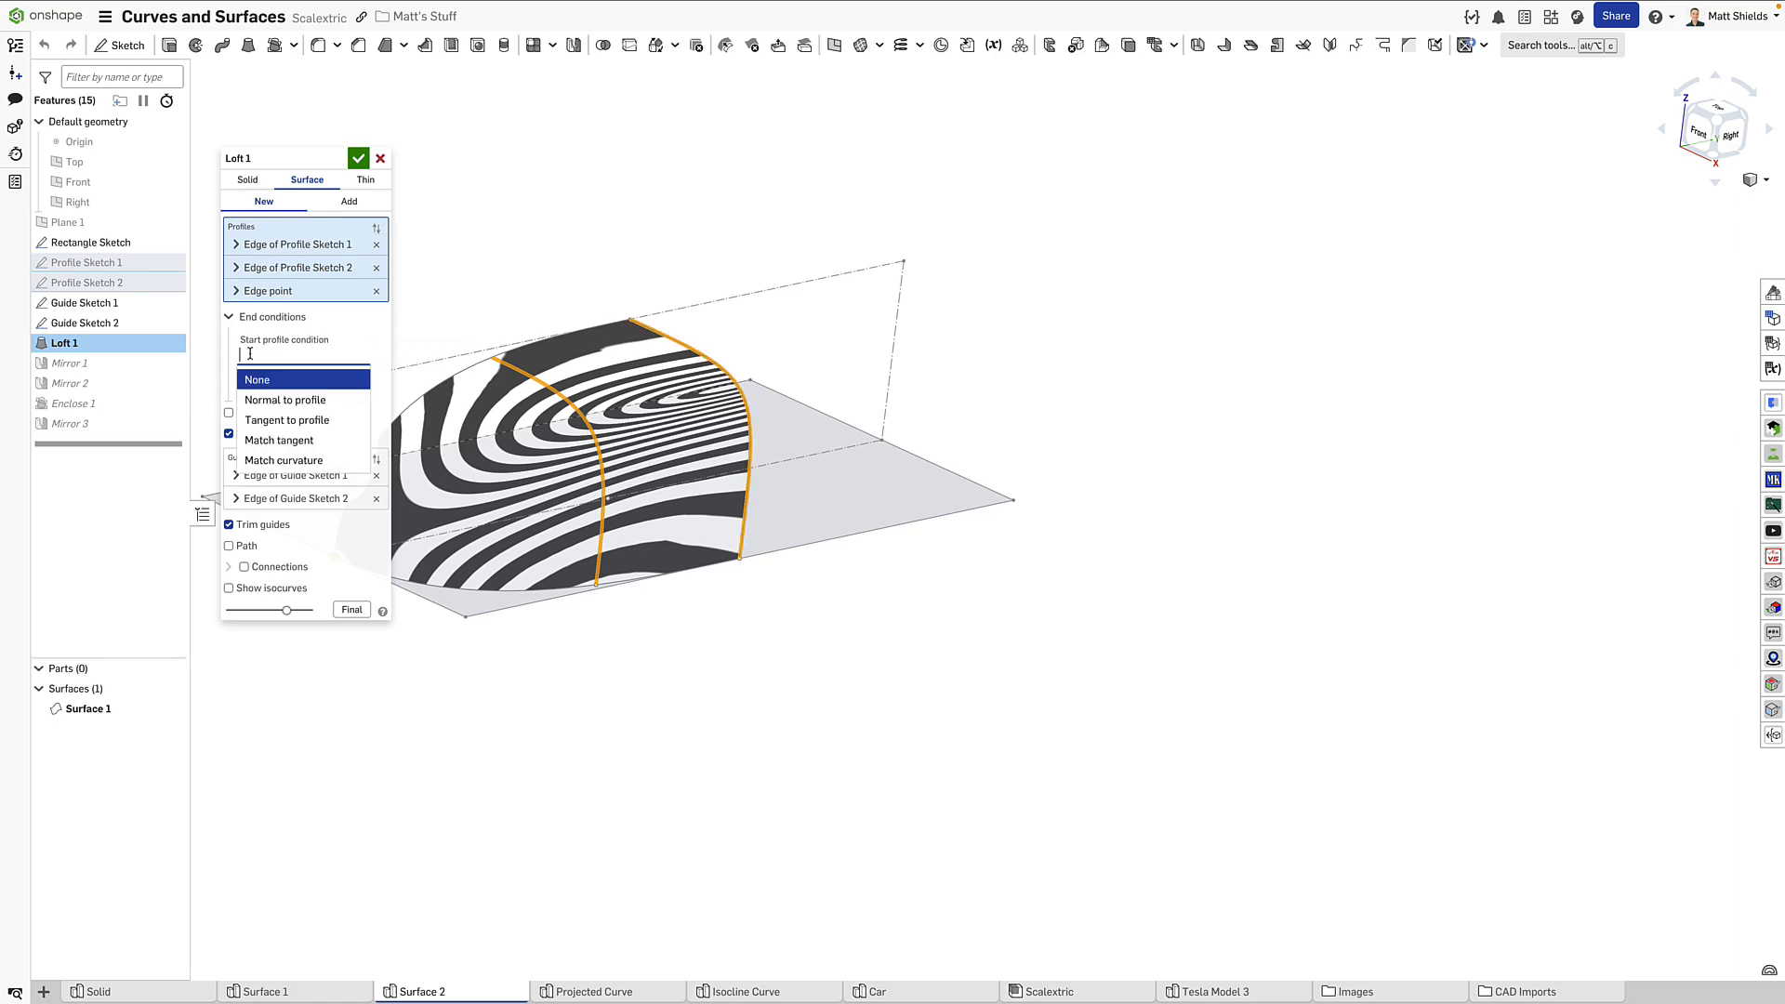
pyautogui.click(259, 401)
pyautogui.click(353, 170)
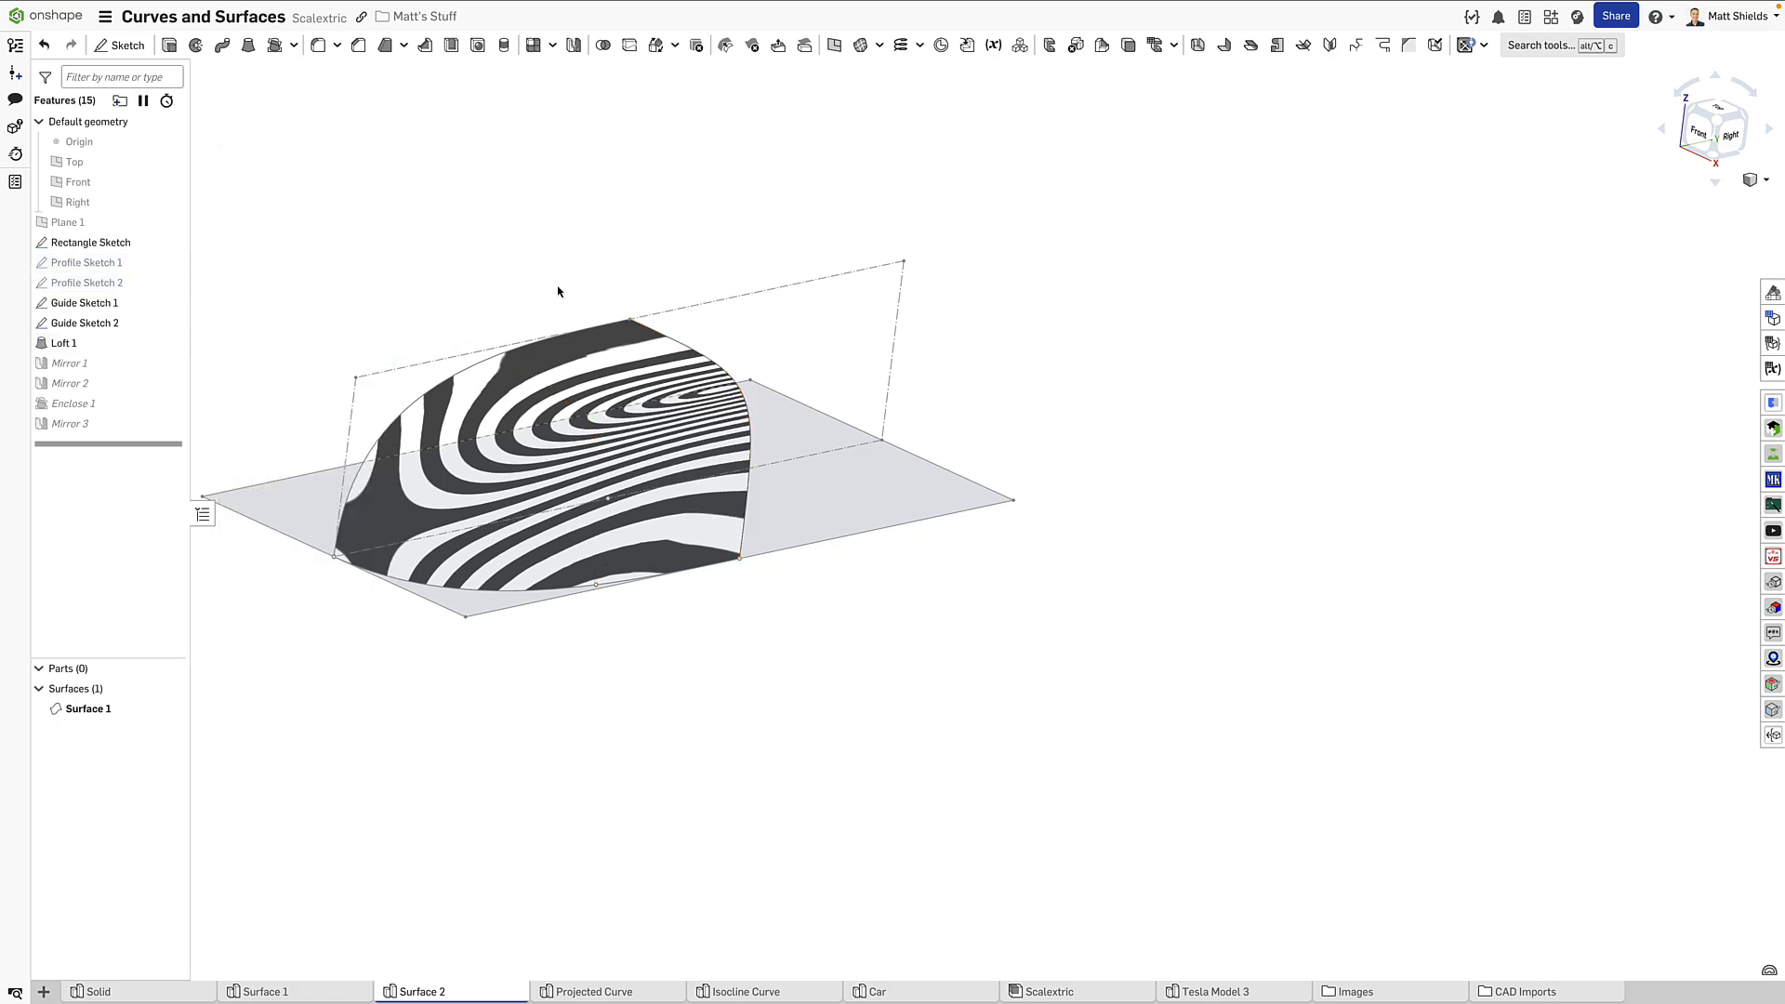
pyautogui.scroll(5, 691, 372)
pyautogui.moveTo(691, 372)
pyautogui.mouseDown(button='right')
pyautogui.moveTo(721, 363)
pyautogui.moveTo(677, 367)
pyautogui.mouseUp(button='right')
pyautogui.scroll(-6, 677, 367)
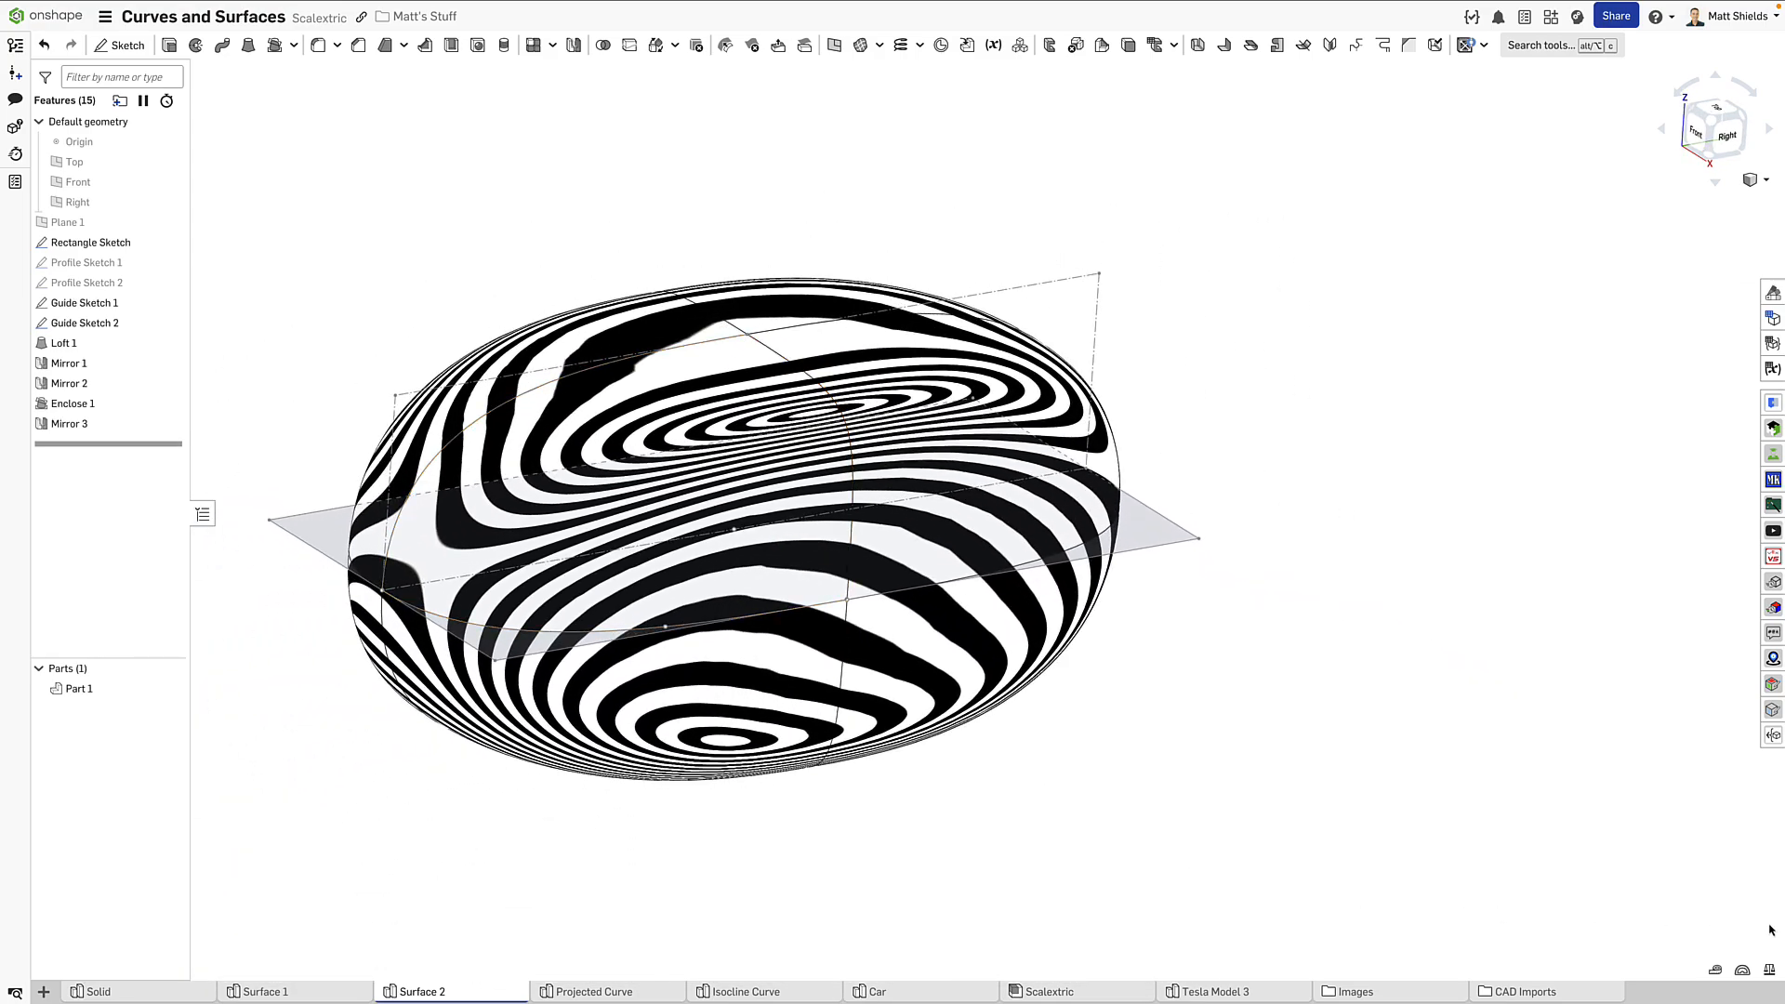
# Step: Turn the zebra stripes off and examine the shaded closed body from several angles
pyautogui.click(1746, 970)
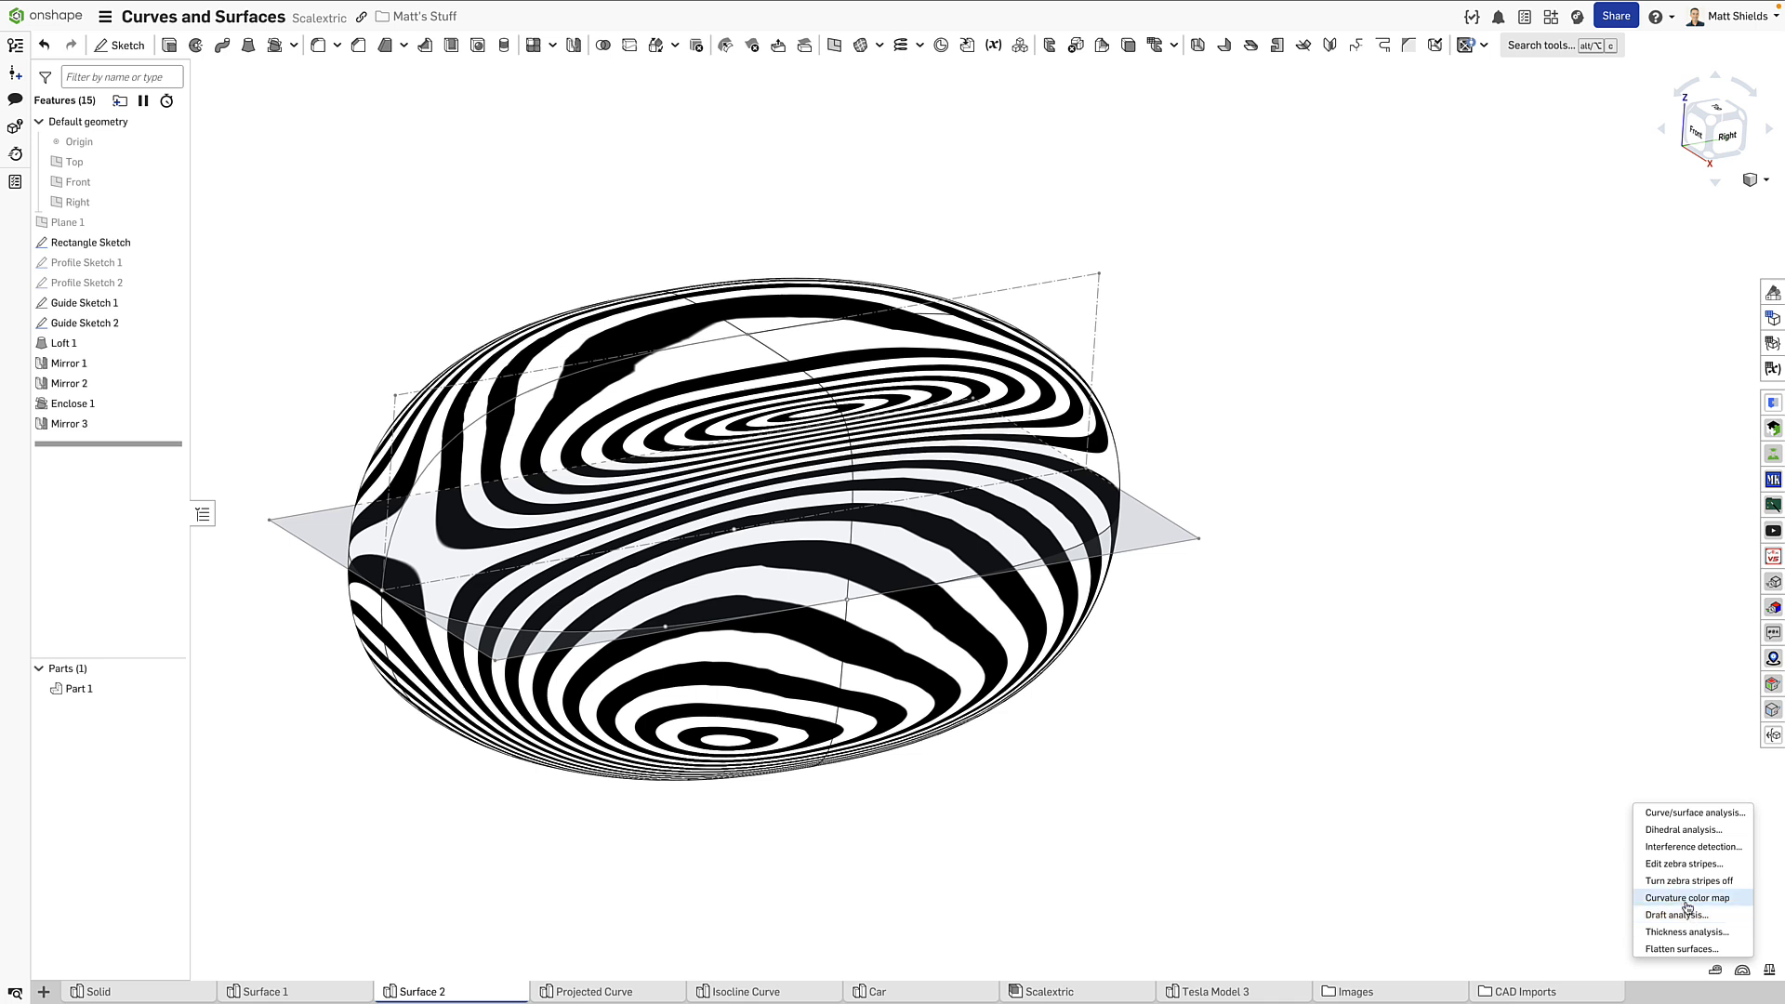
pyautogui.click(1688, 881)
pyautogui.moveTo(1352, 749)
pyautogui.mouseDown(button='right')
pyautogui.moveTo(1382, 735)
pyautogui.moveTo(1307, 749)
pyautogui.moveTo(1319, 719)
pyautogui.moveTo(1407, 741)
pyautogui.mouseUp(button='right')
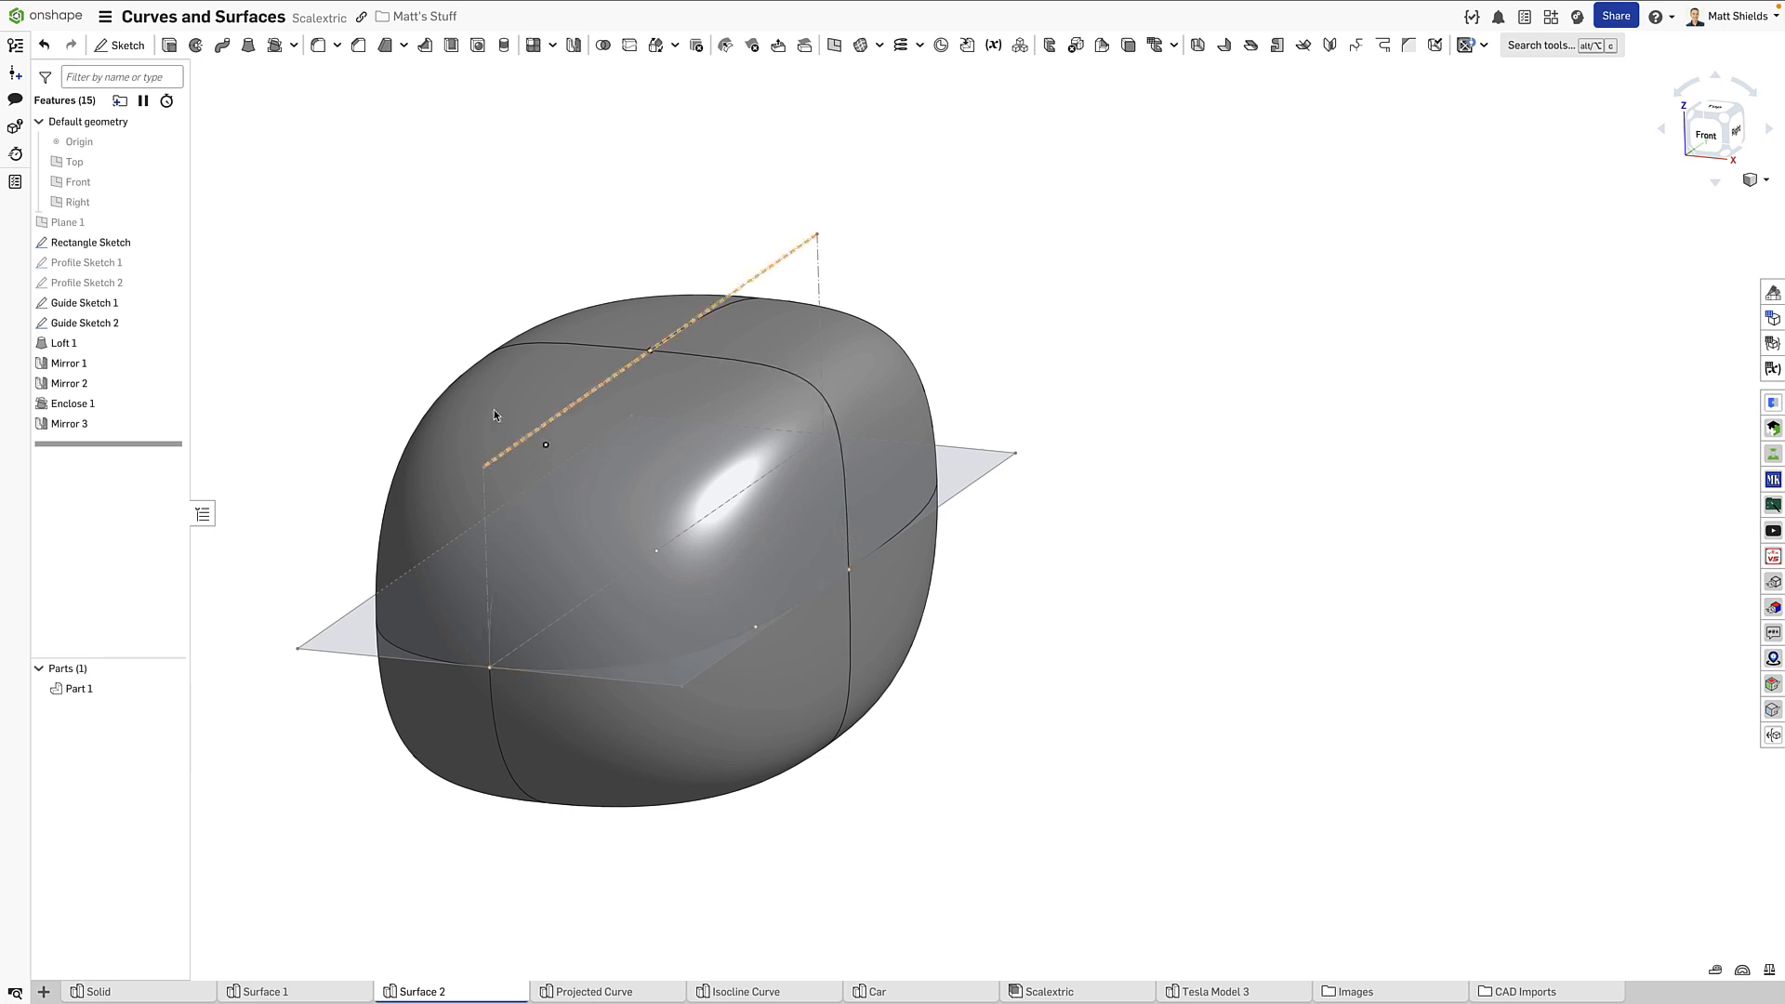
pyautogui.click(412, 423)
pyautogui.click(331, 373)
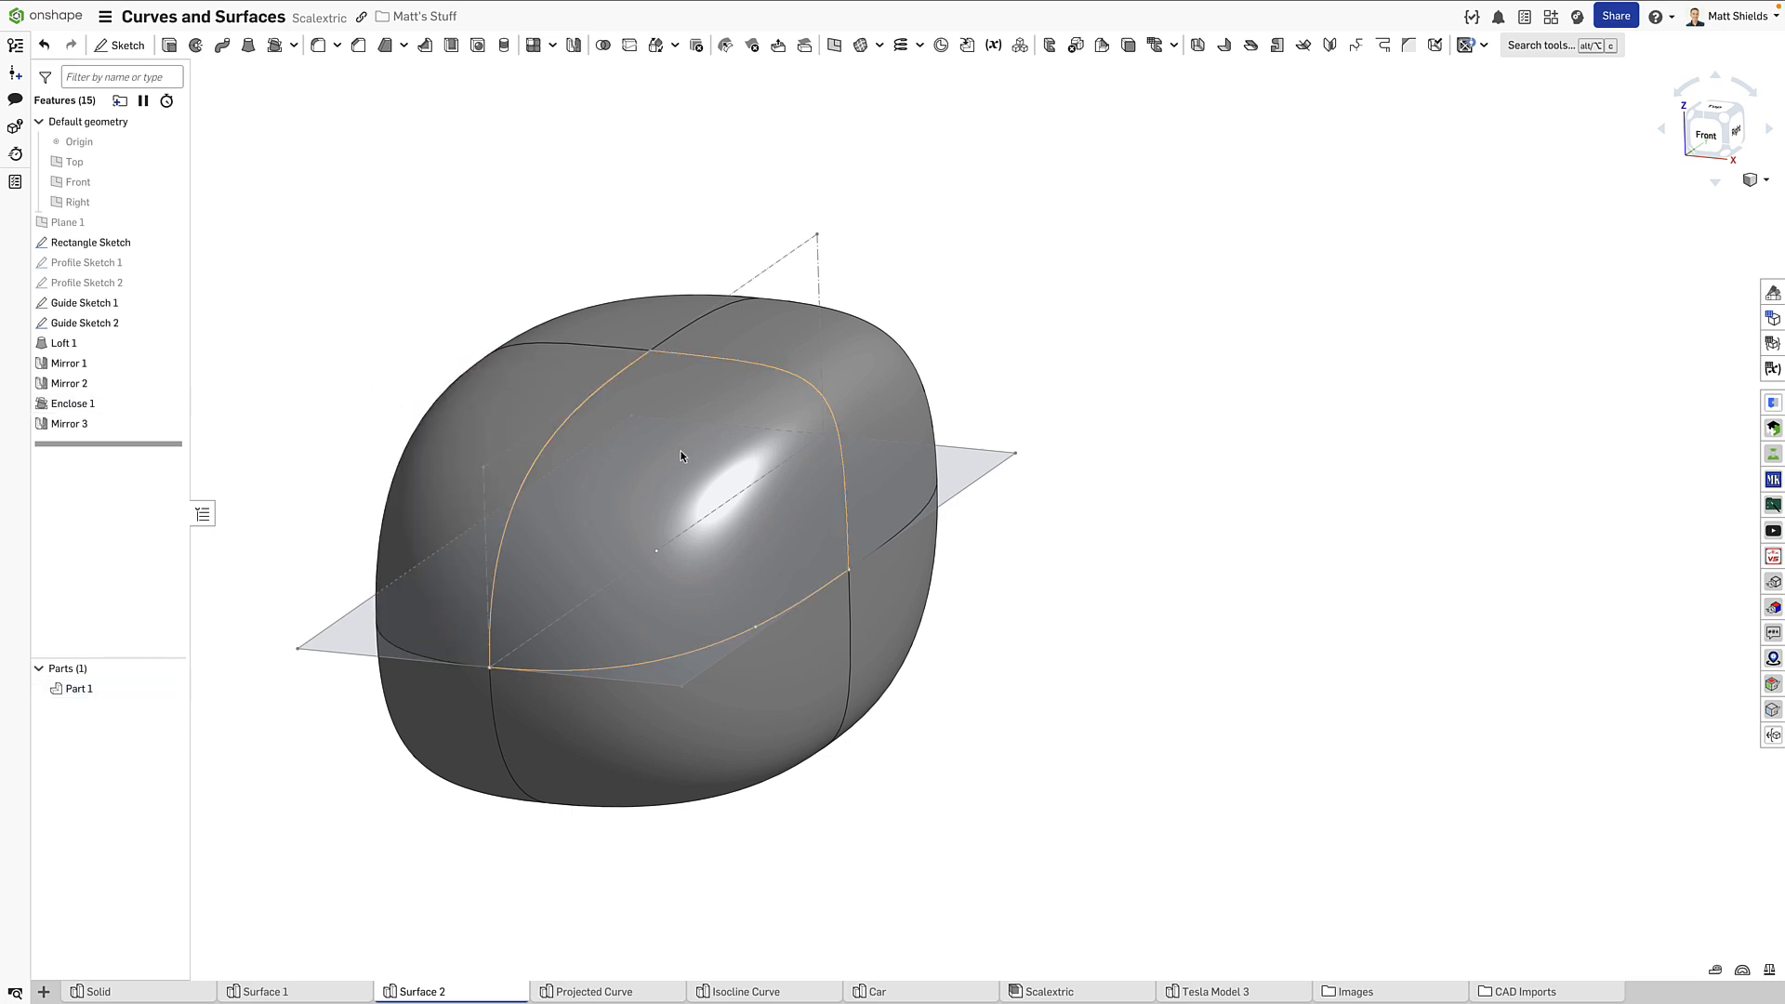
pyautogui.click(679, 447)
pyautogui.moveTo(721, 431); pyautogui.dragTo(674, 445, button='right')
pyautogui.click(446, 331)
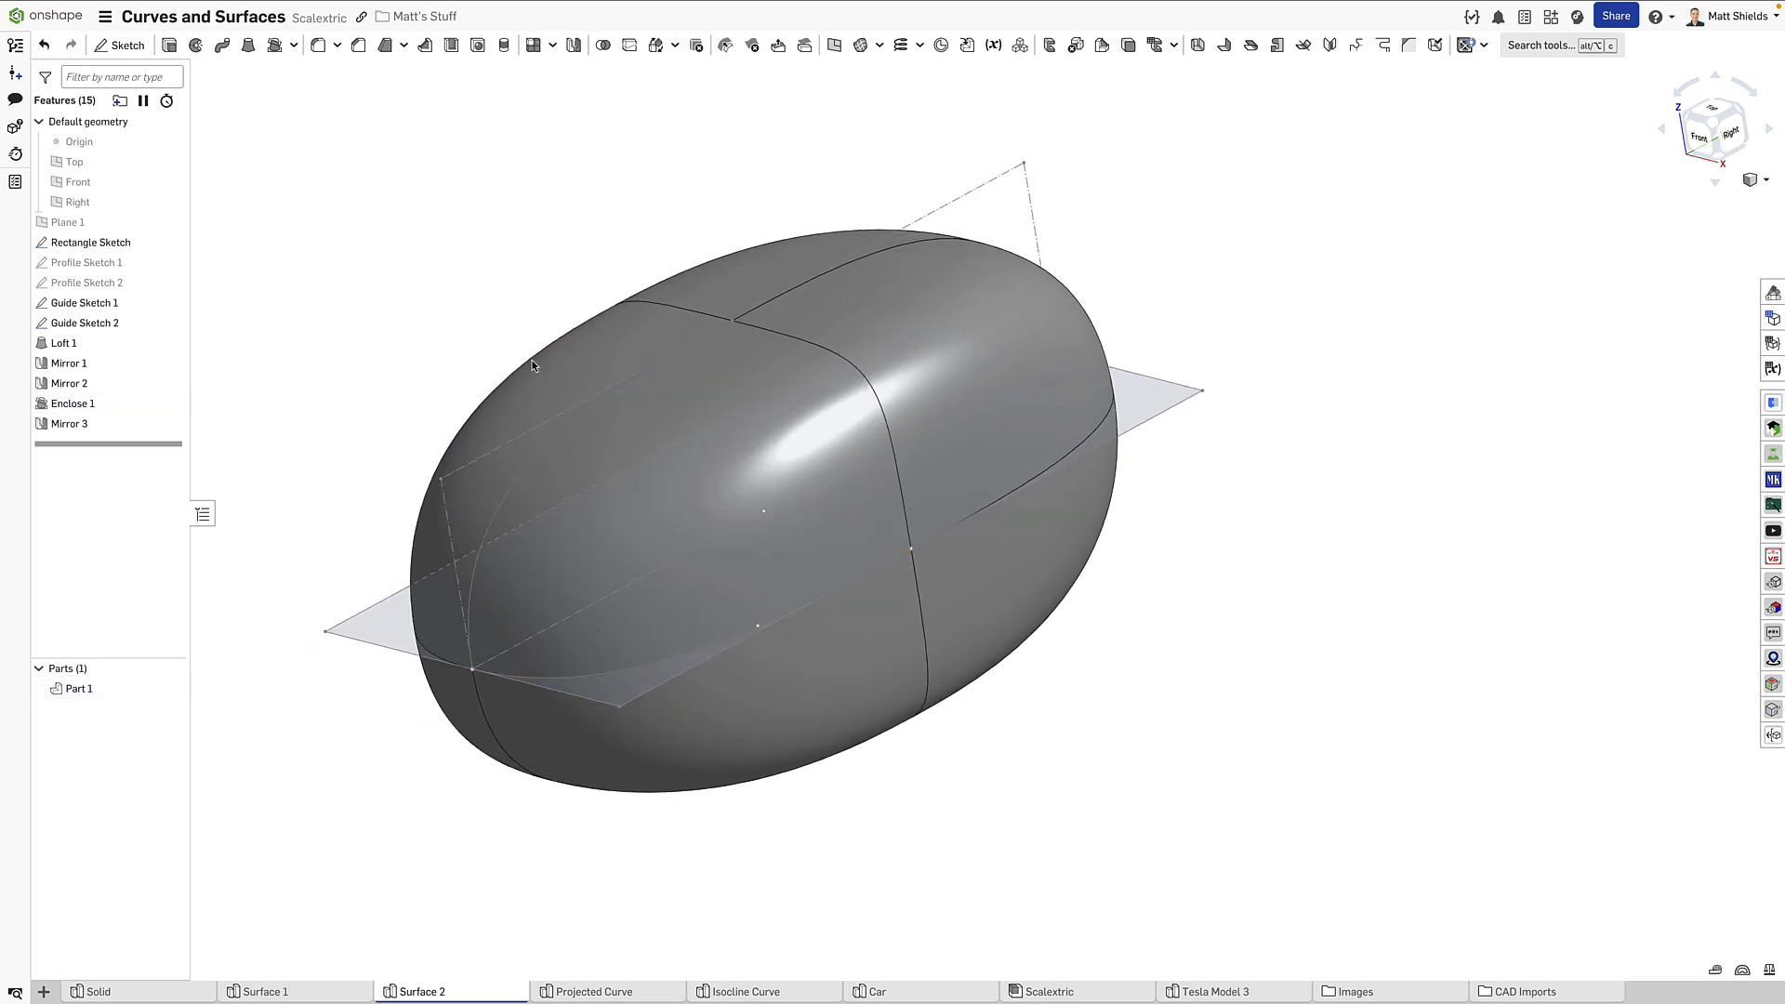
pyautogui.moveTo(446, 331); pyautogui.dragTo(402, 343, button='right')
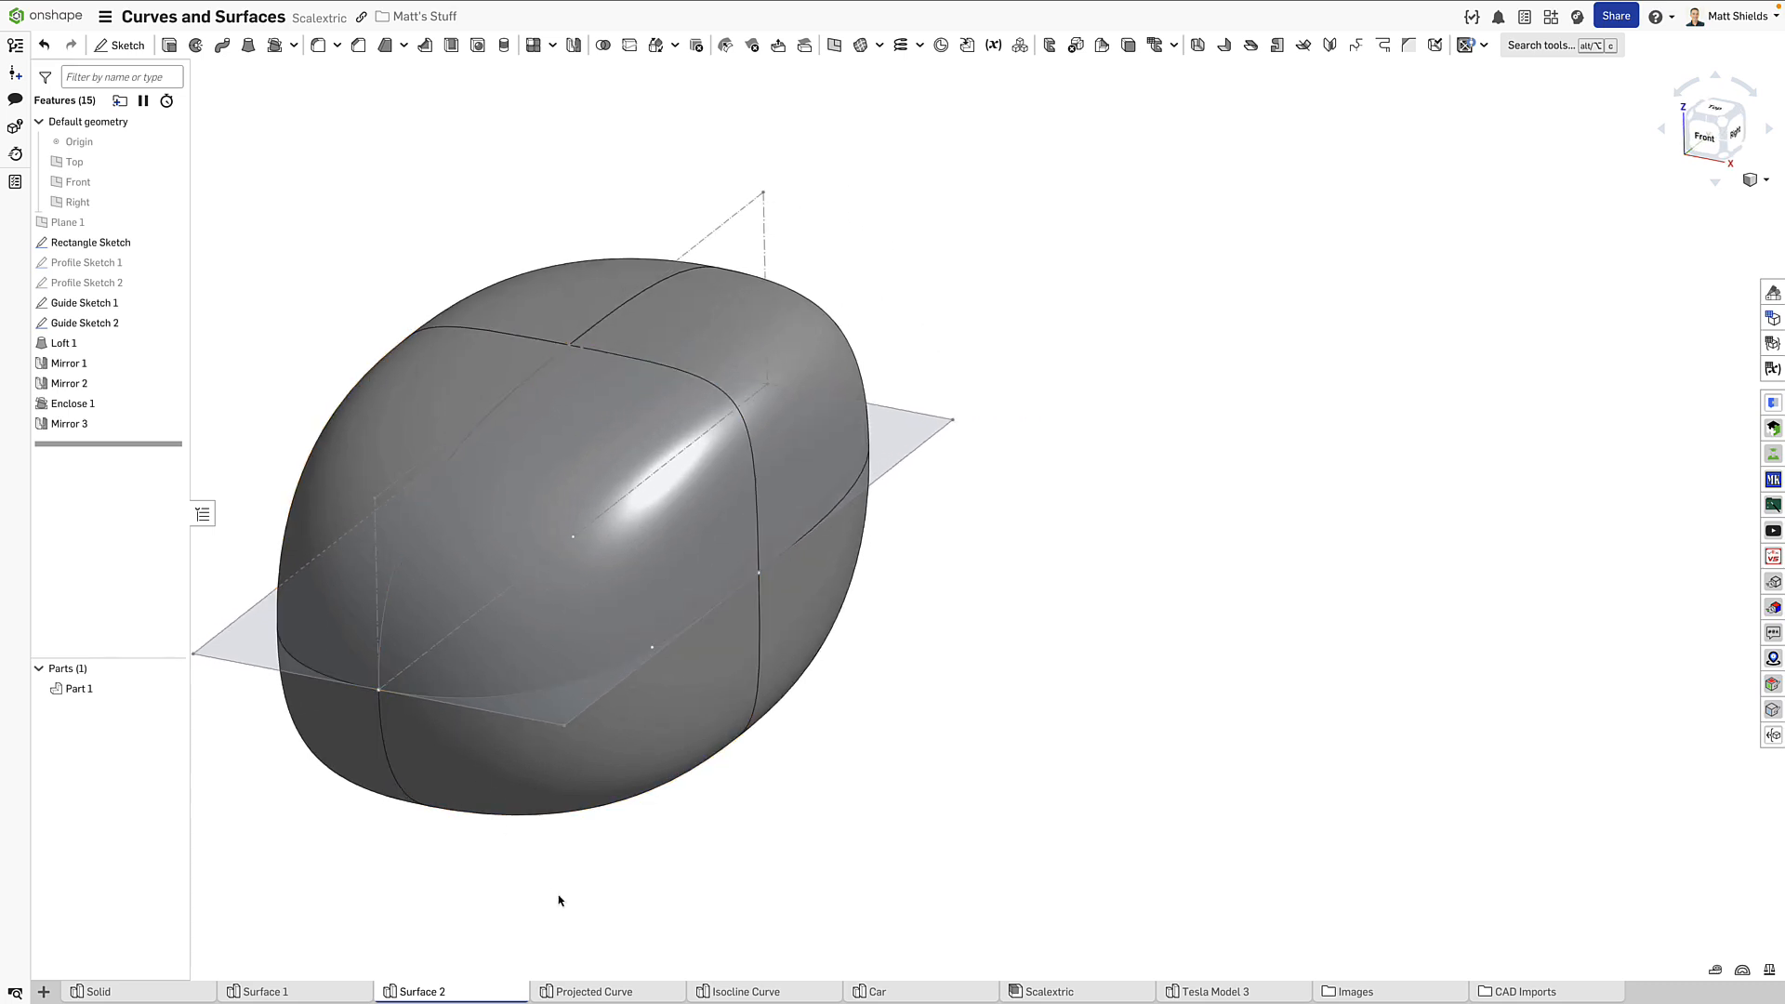
pyautogui.moveTo(579, 991)
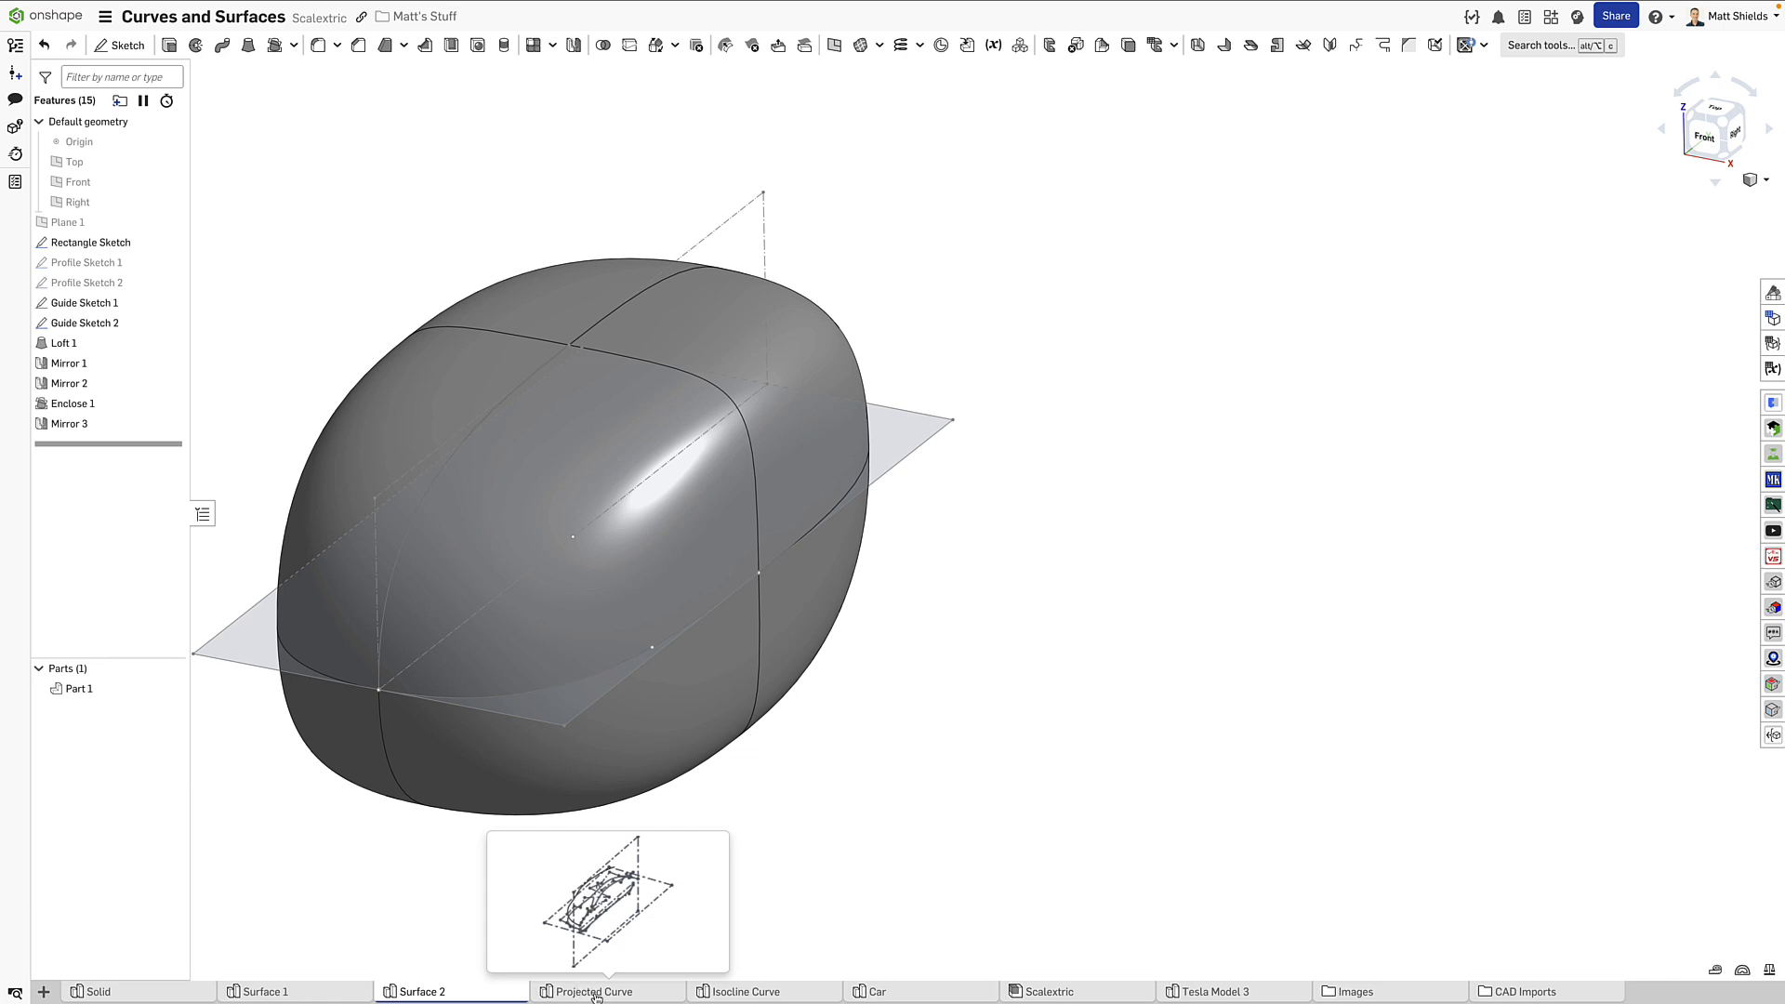
pyautogui.click(77, 689)
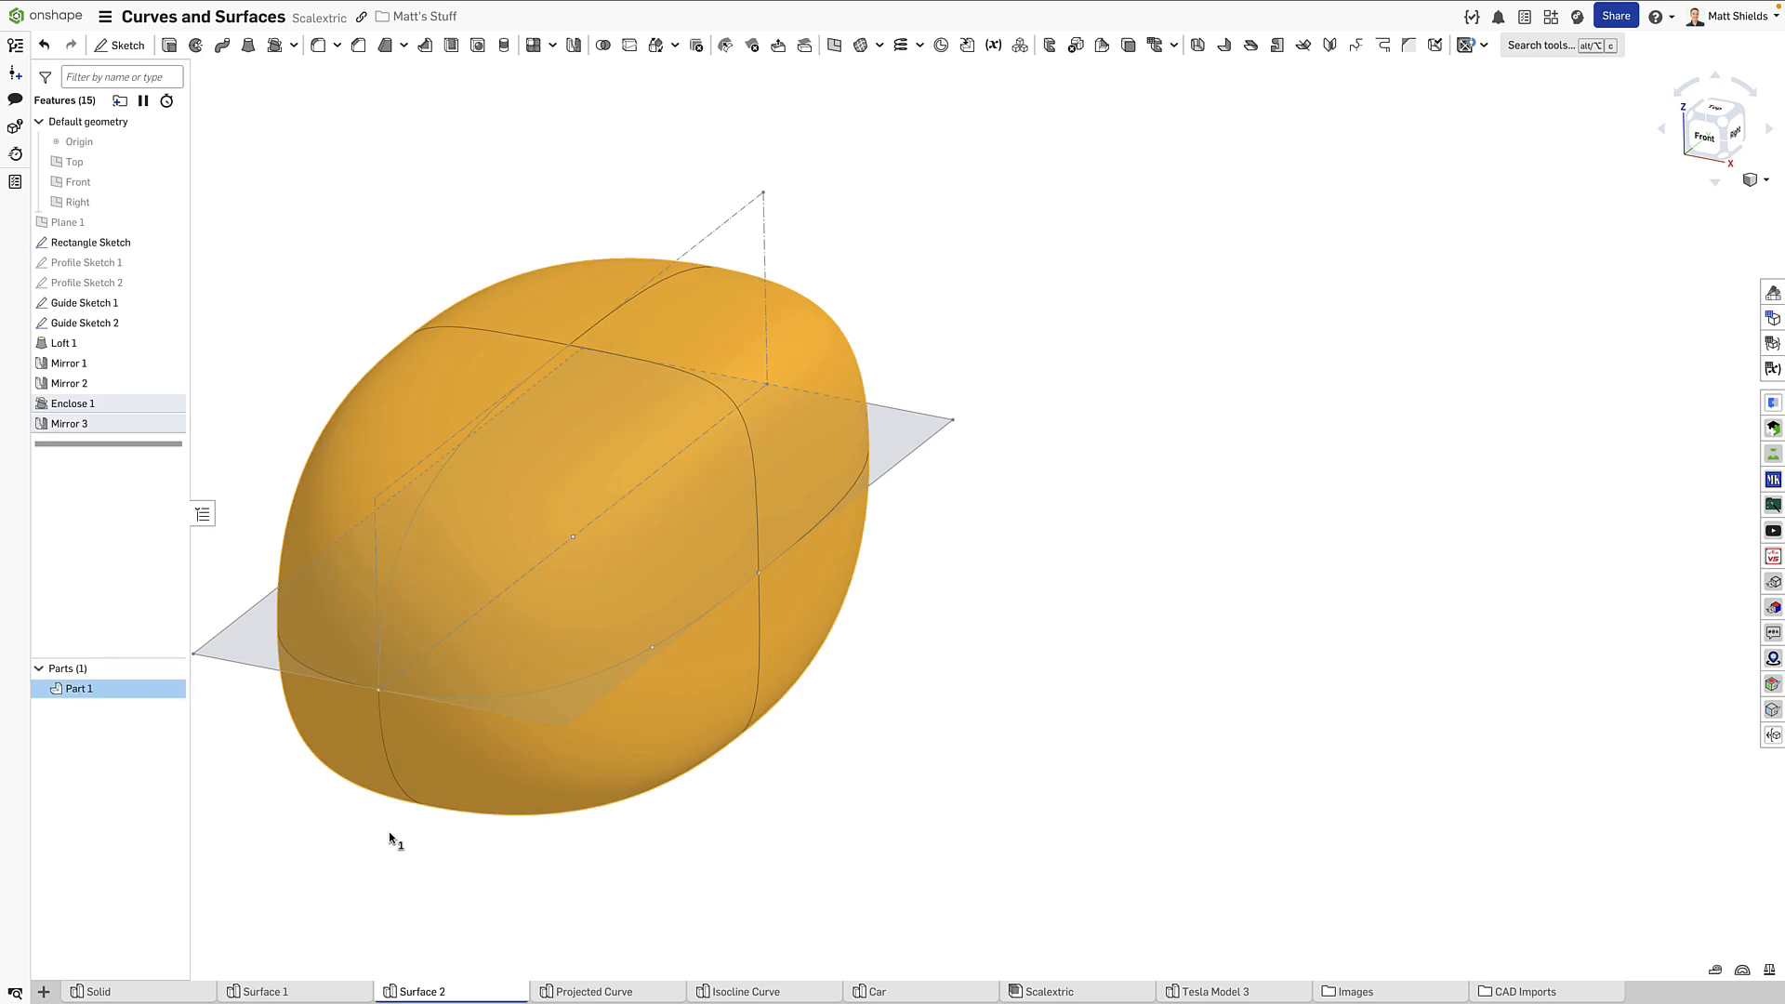
pyautogui.click(390, 840)
# Step: Open the Projected Curve studio and view the projected curve against the side and top car reference images
pyautogui.click(574, 993)
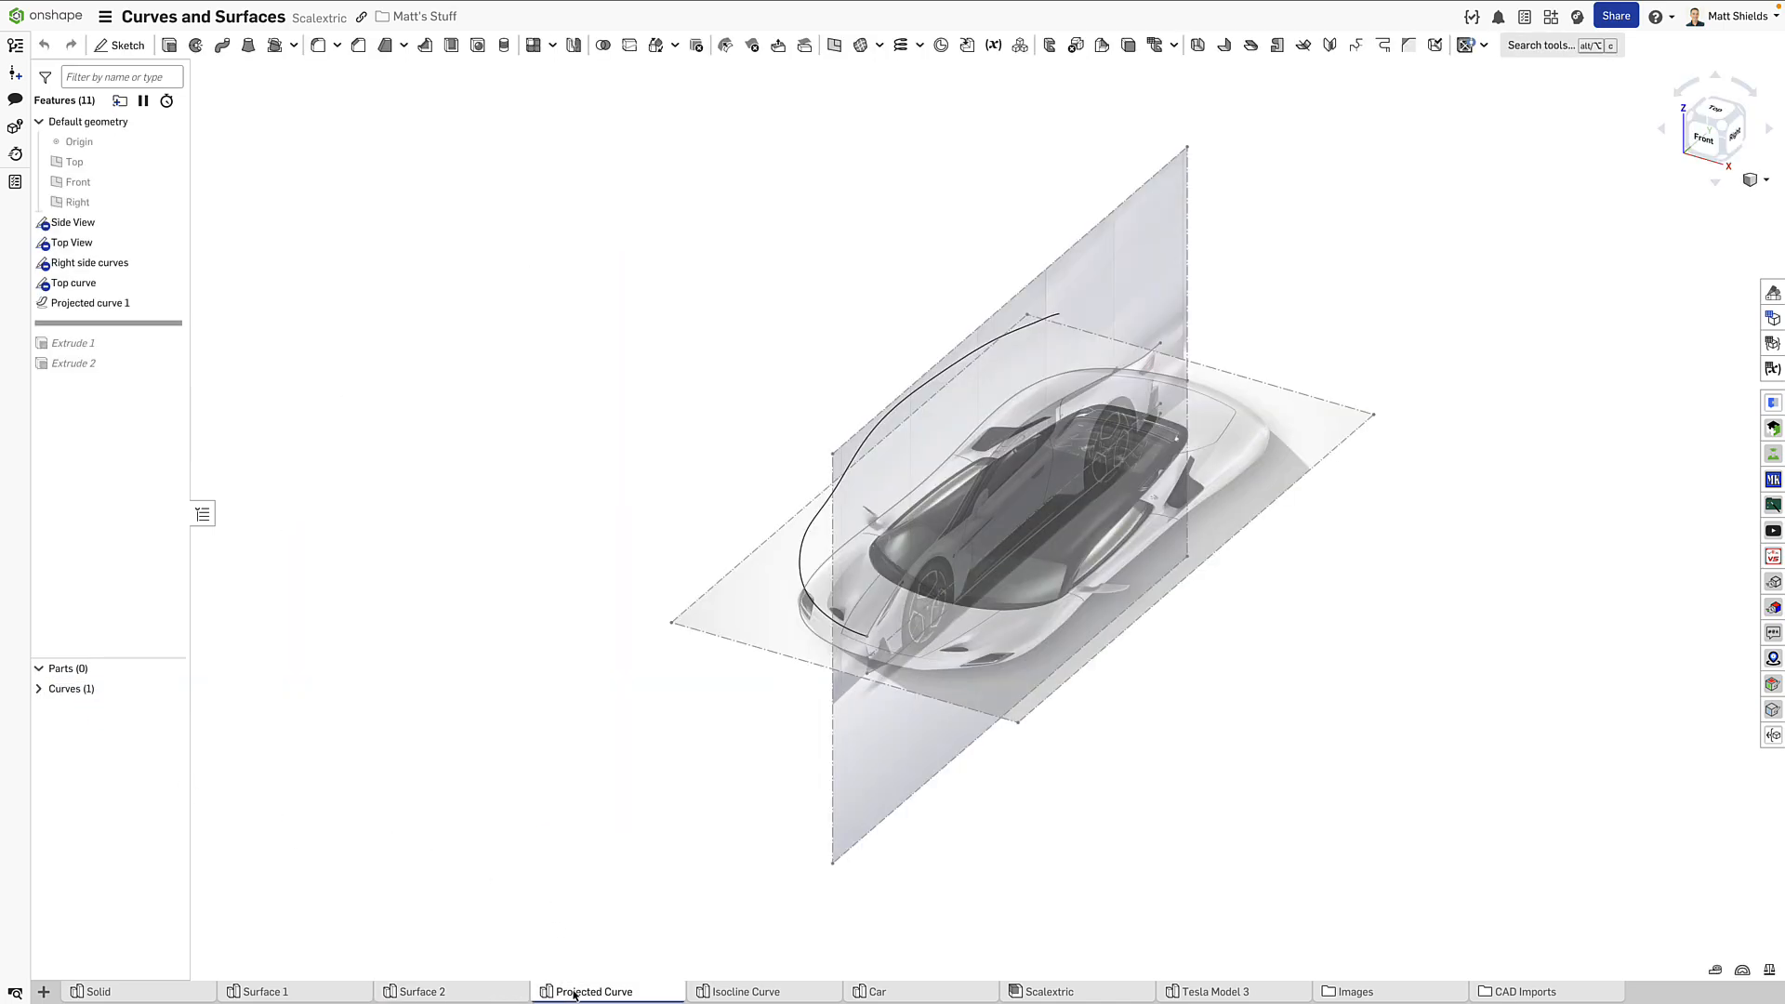
pyautogui.hotkey('shift', '4')
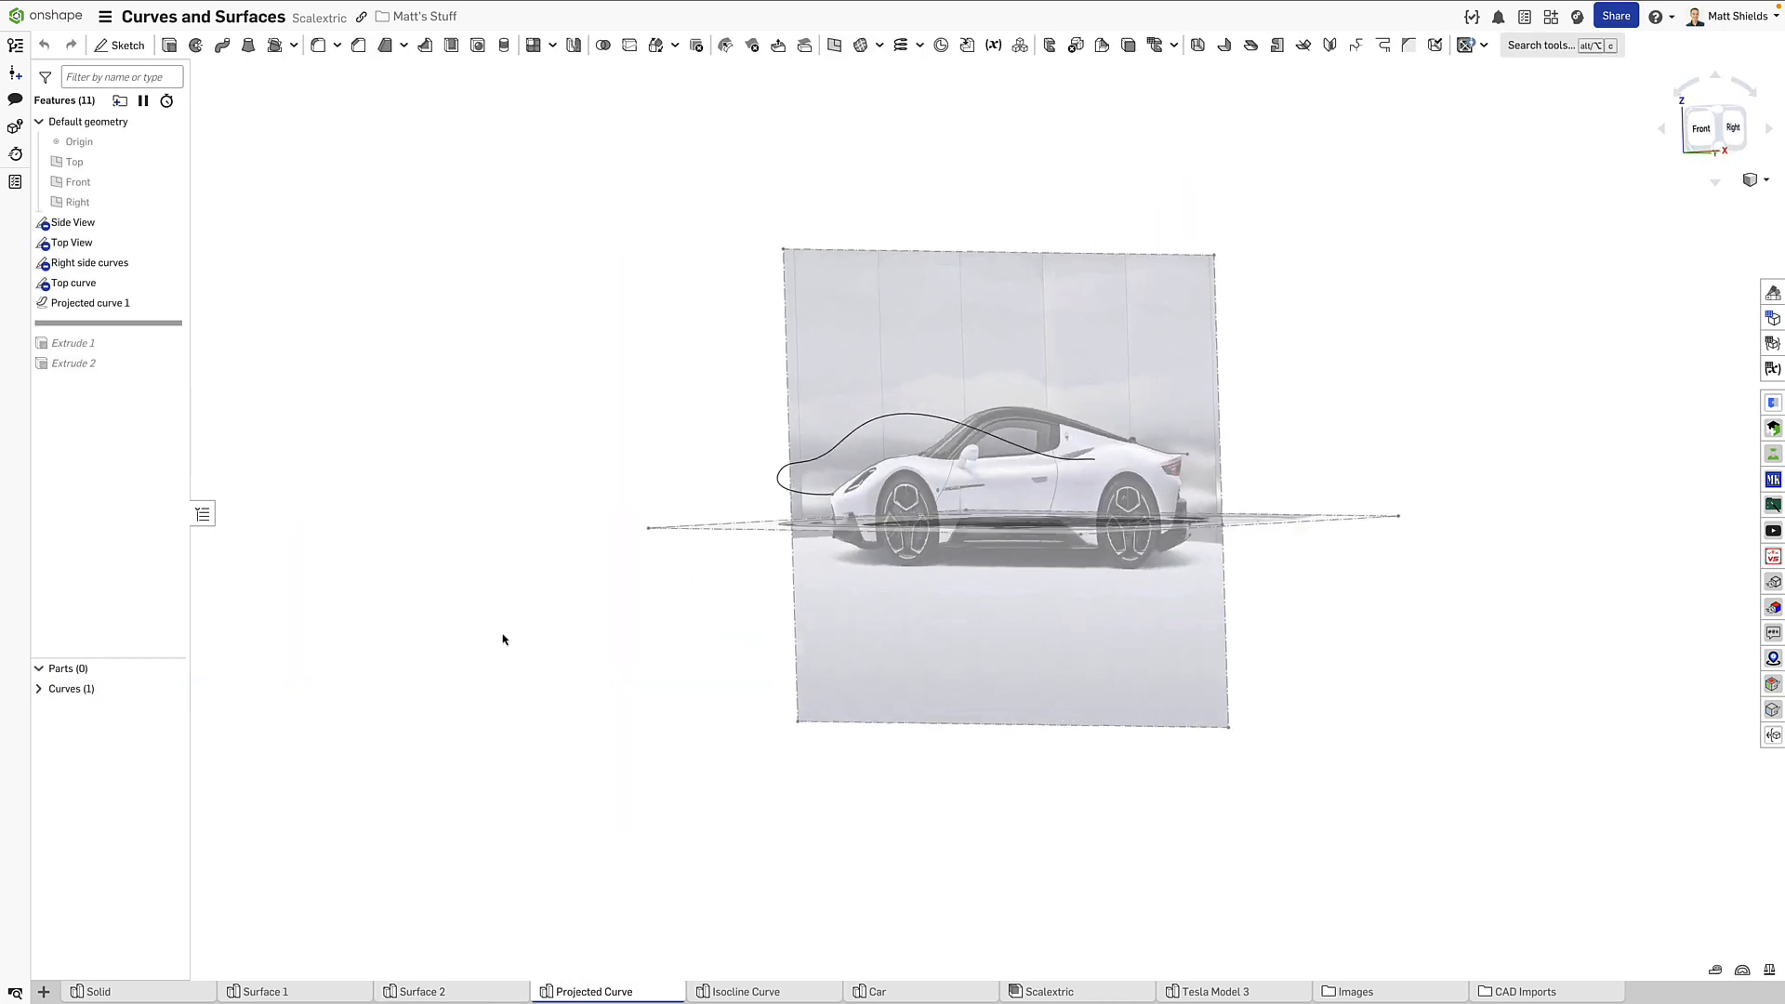
pyautogui.moveTo(418, 643); pyautogui.dragTo(335, 630, button='right')
pyautogui.scroll(5, 345, 505)
pyautogui.moveTo(345, 505); pyautogui.dragTo(346, 269, button='right')
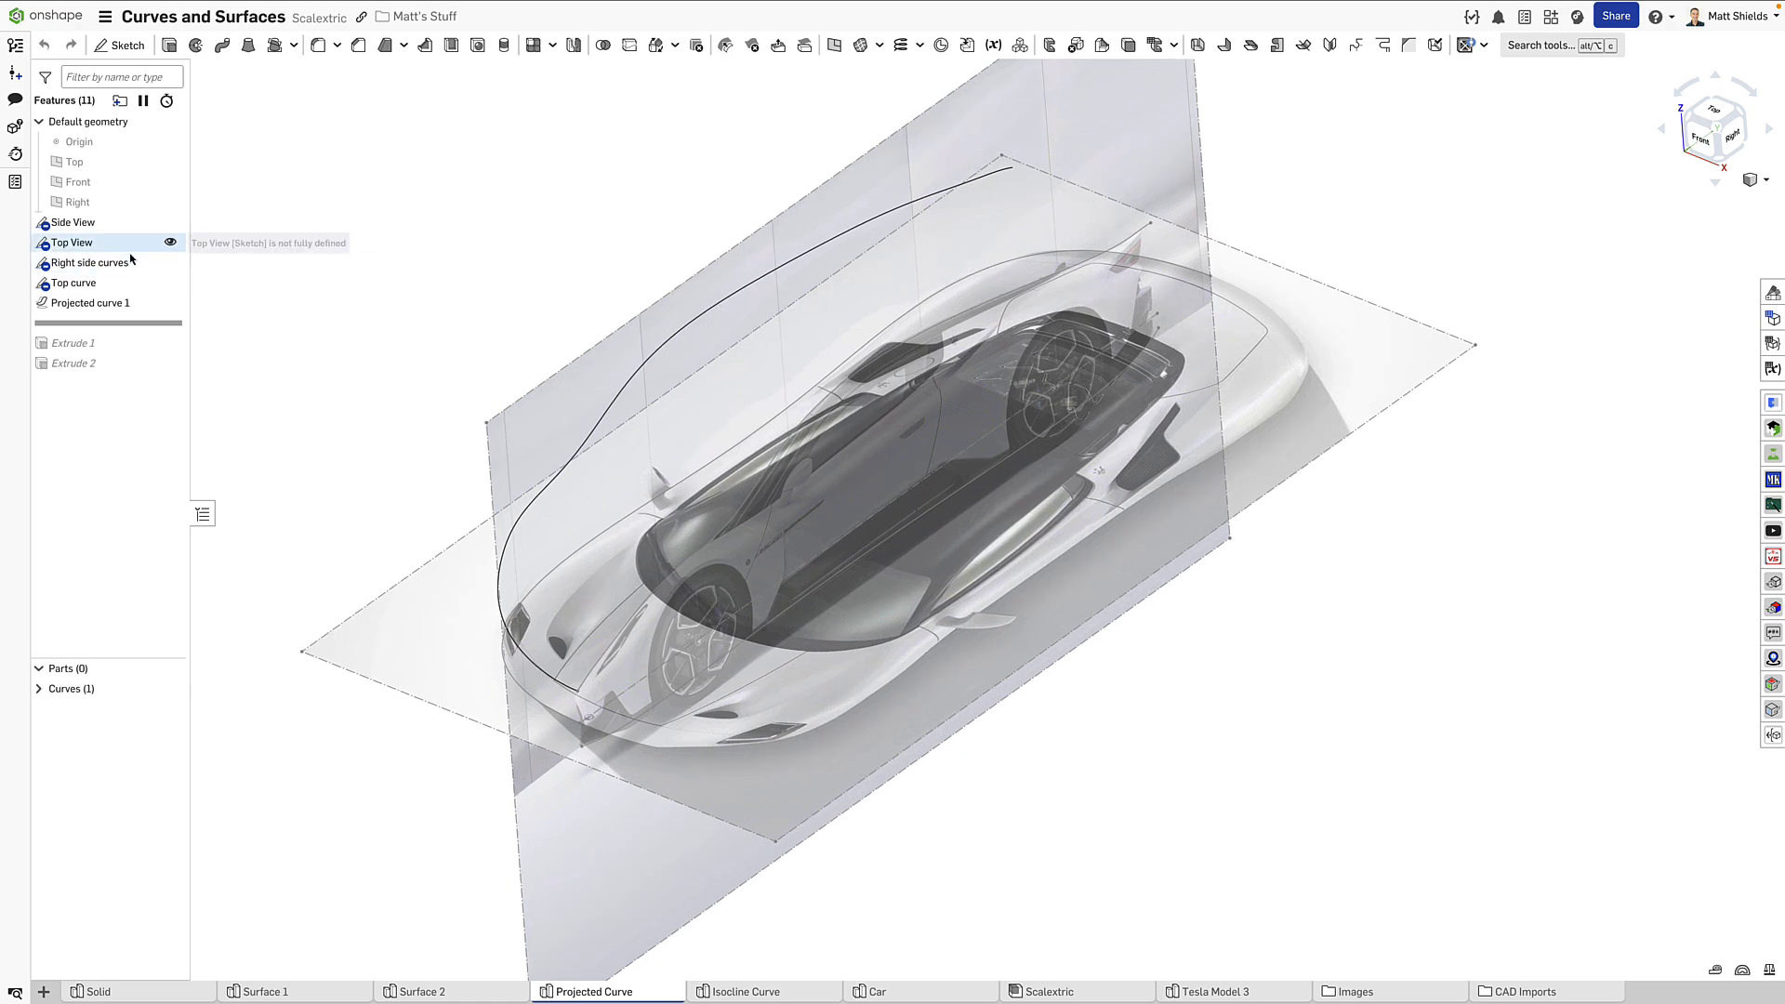
# Step: Highlight the Right side curves and Top curve sketches together and examine them against the car images
pyautogui.click(89, 262)
pyautogui.keyDown('shift'); pyautogui.click(74, 283); pyautogui.keyUp('shift')
pyautogui.hotkey('shift', '4')
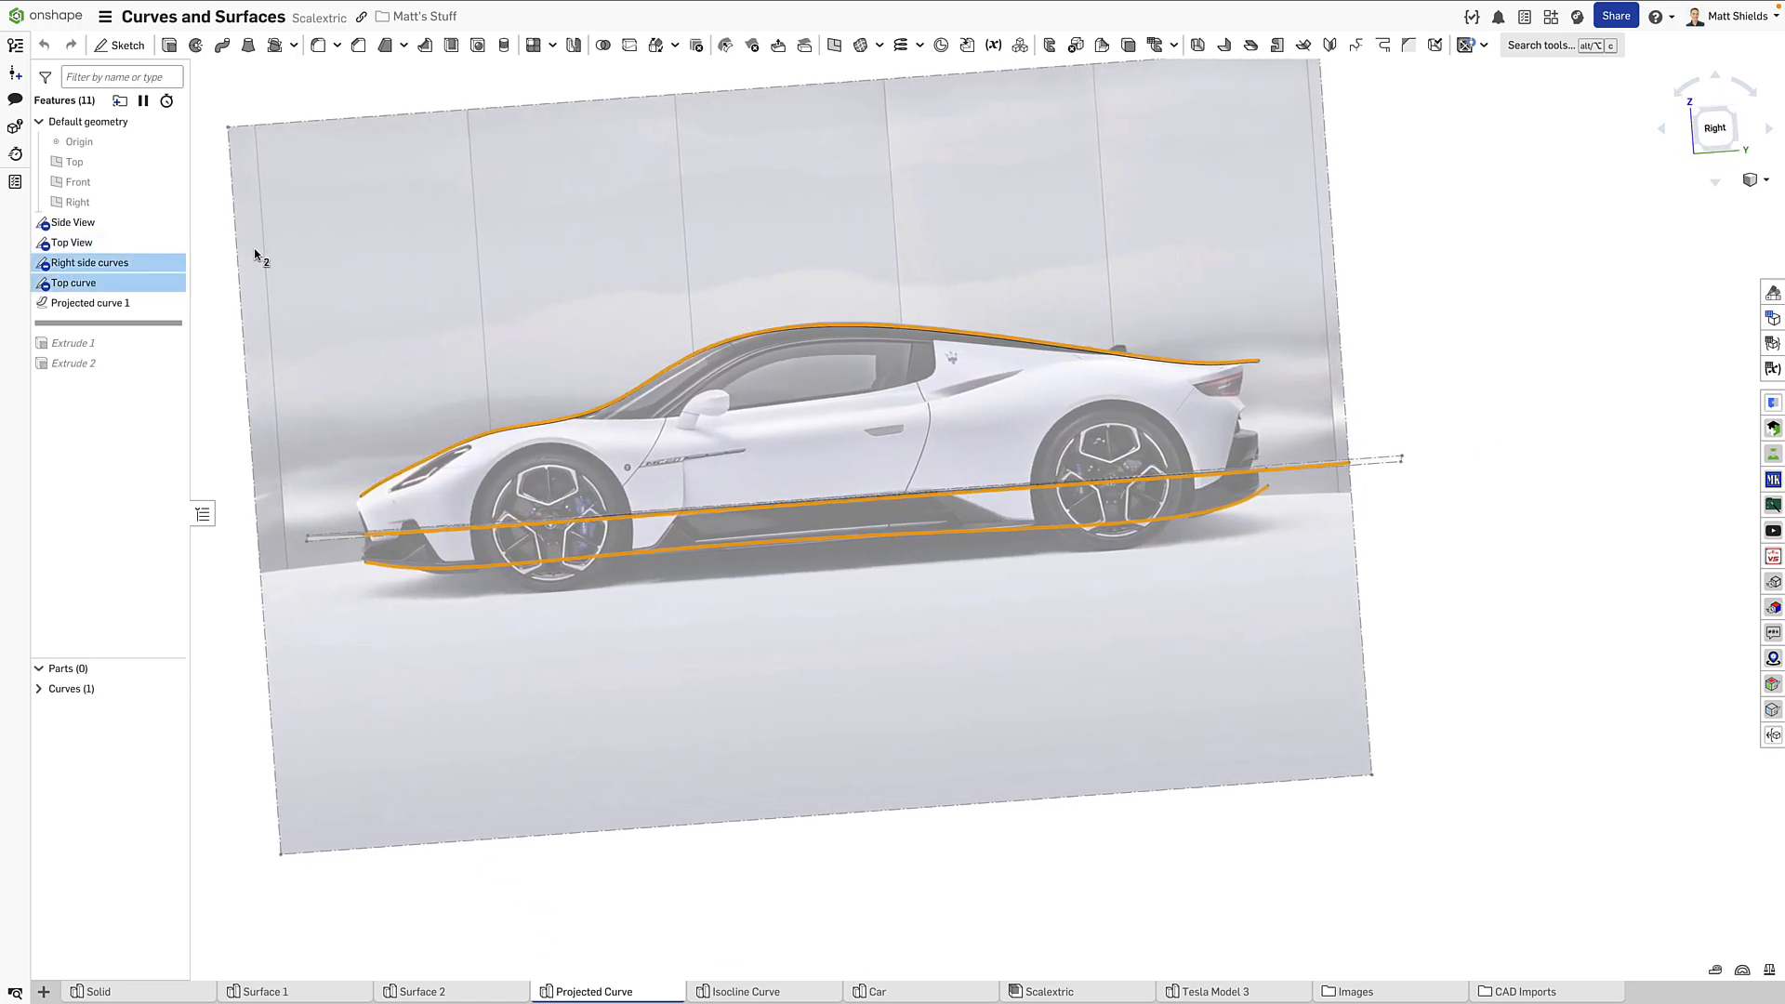
pyautogui.moveTo(264, 252); pyautogui.dragTo(438, 287, button='right')
# Step: Roll the feature history forward past Extrude 2 and examine Extrude 1, Extrude 2 and the projected curve at their intersection
pyautogui.click(288, 333)
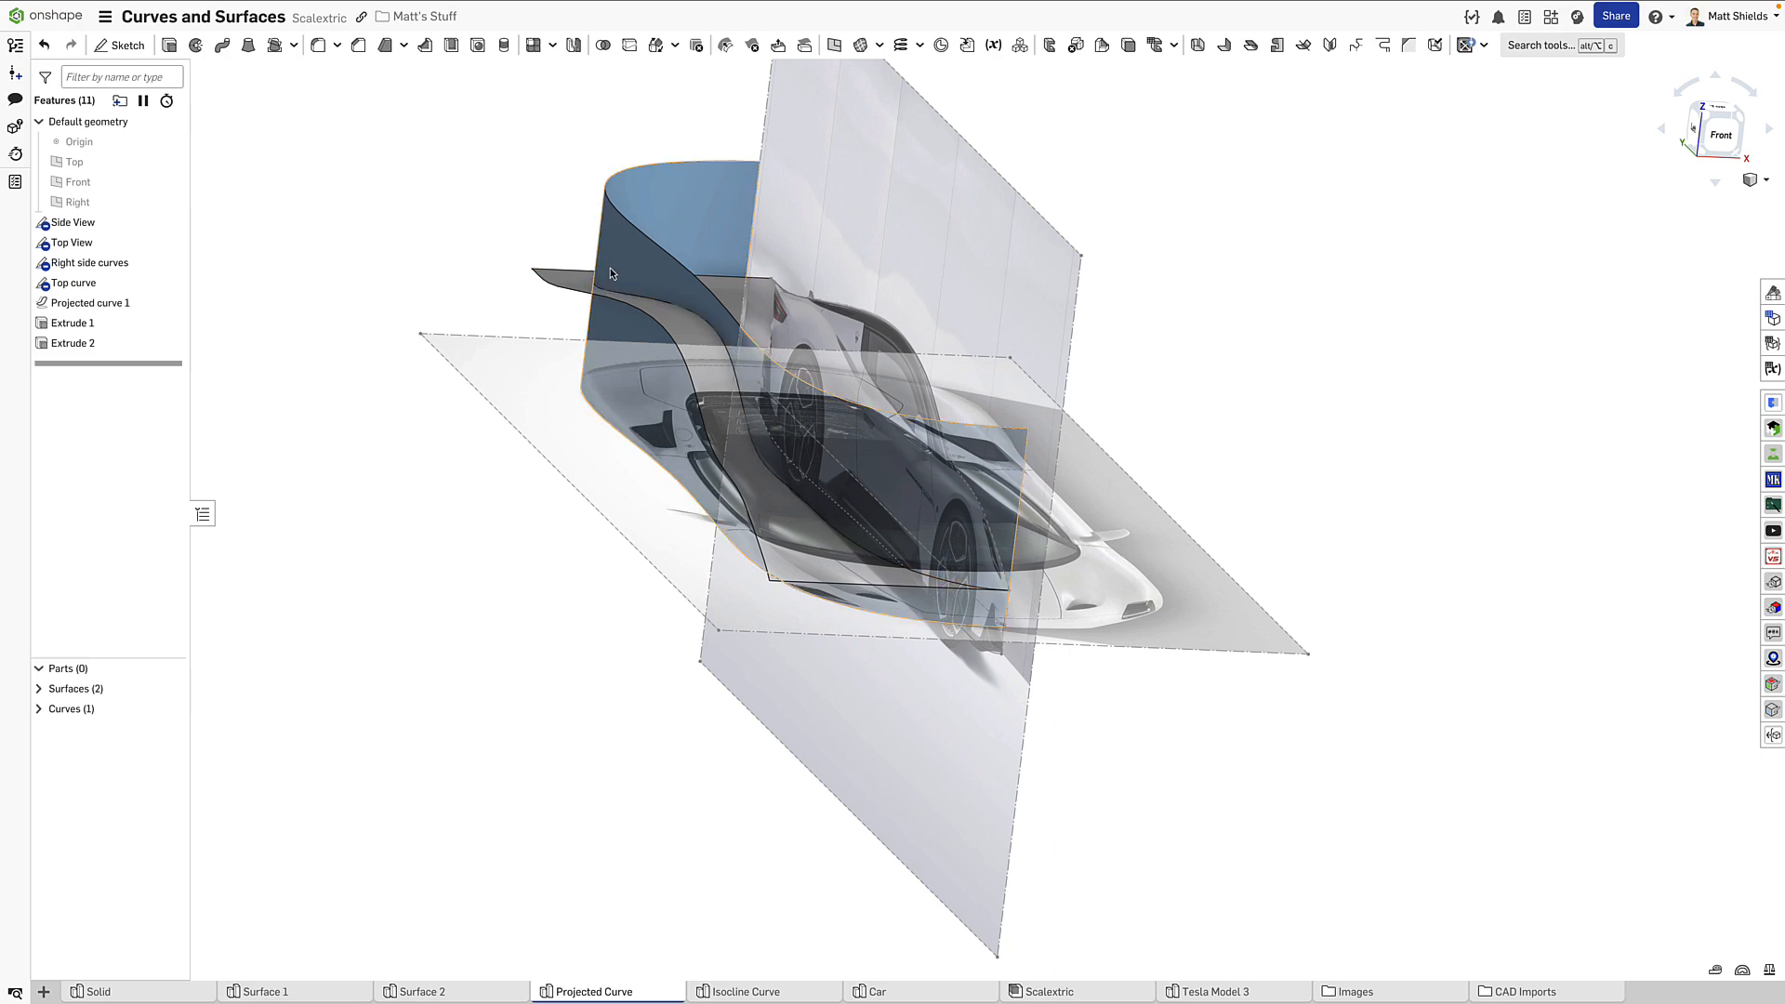
pyautogui.click(139, 323)
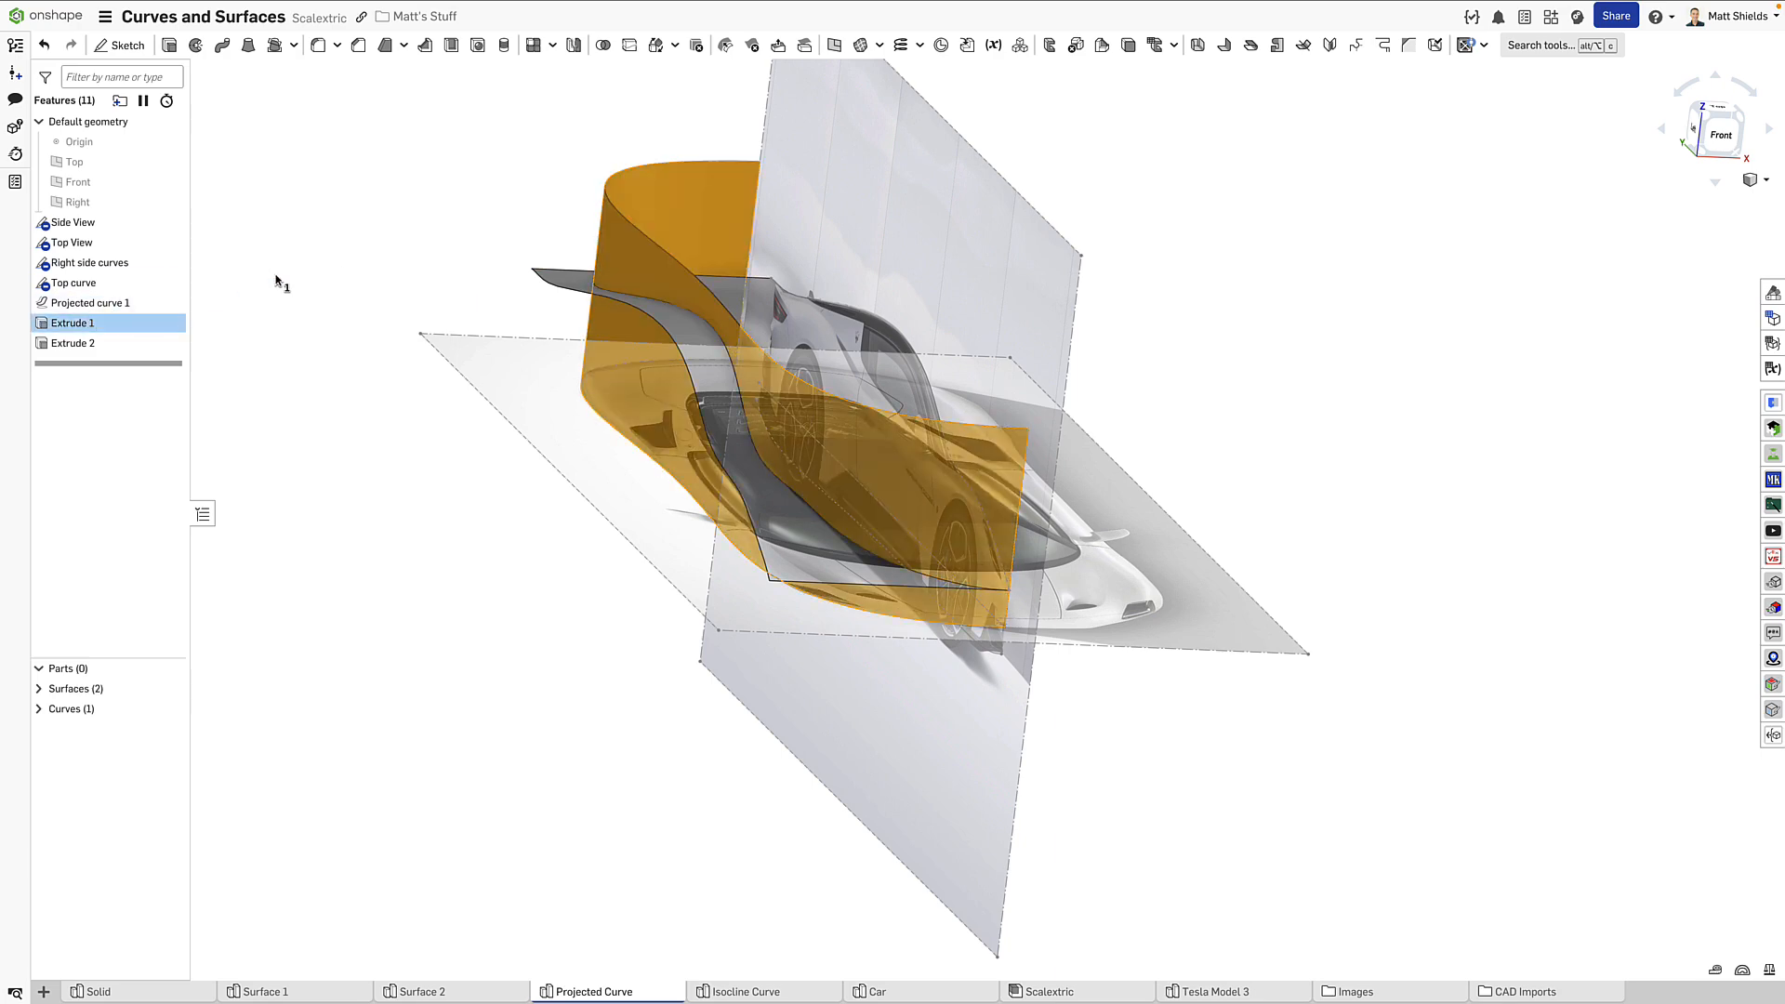
pyautogui.moveTo(275, 279)
pyautogui.mouseDown(button='right')
pyautogui.moveTo(390, 212)
pyautogui.moveTo(478, 232)
pyautogui.moveTo(392, 247)
pyautogui.moveTo(334, 319)
pyautogui.moveTo(354, 378)
pyautogui.moveTo(359, 217)
pyautogui.moveTo(382, 227)
pyautogui.moveTo(292, 266)
pyautogui.mouseUp(button='right')
pyautogui.press('space')
pyautogui.click(97, 345)
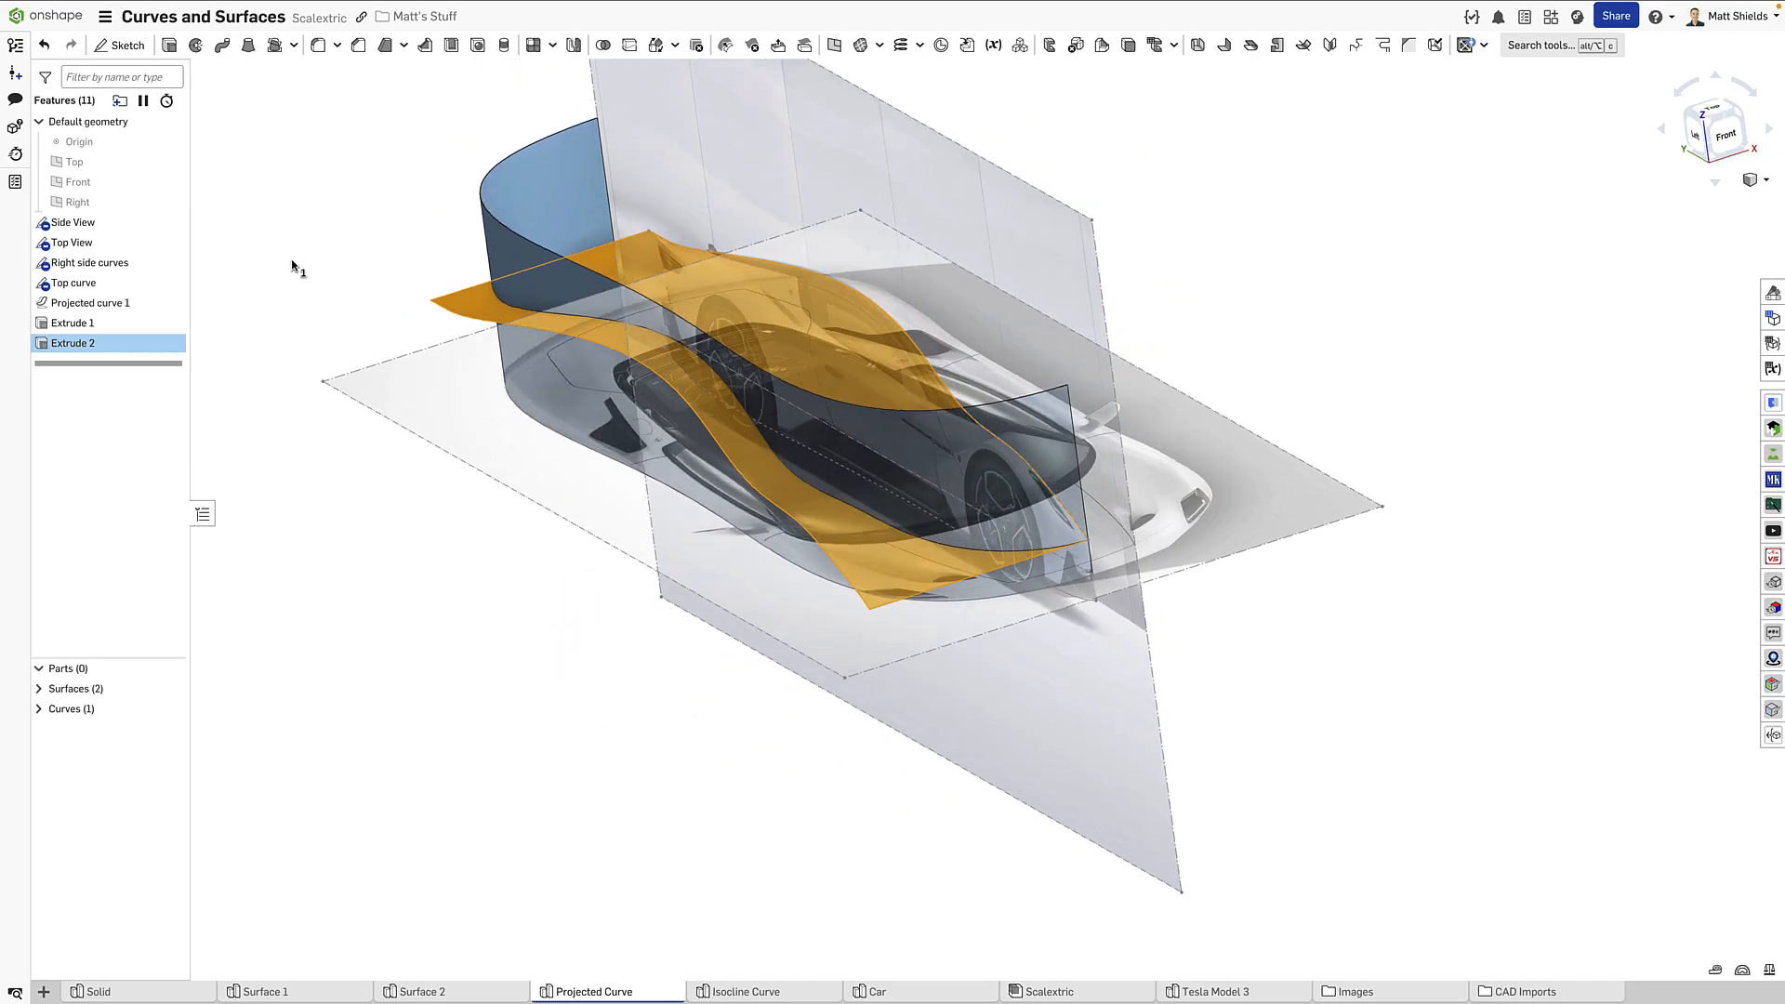
pyautogui.click(282, 307)
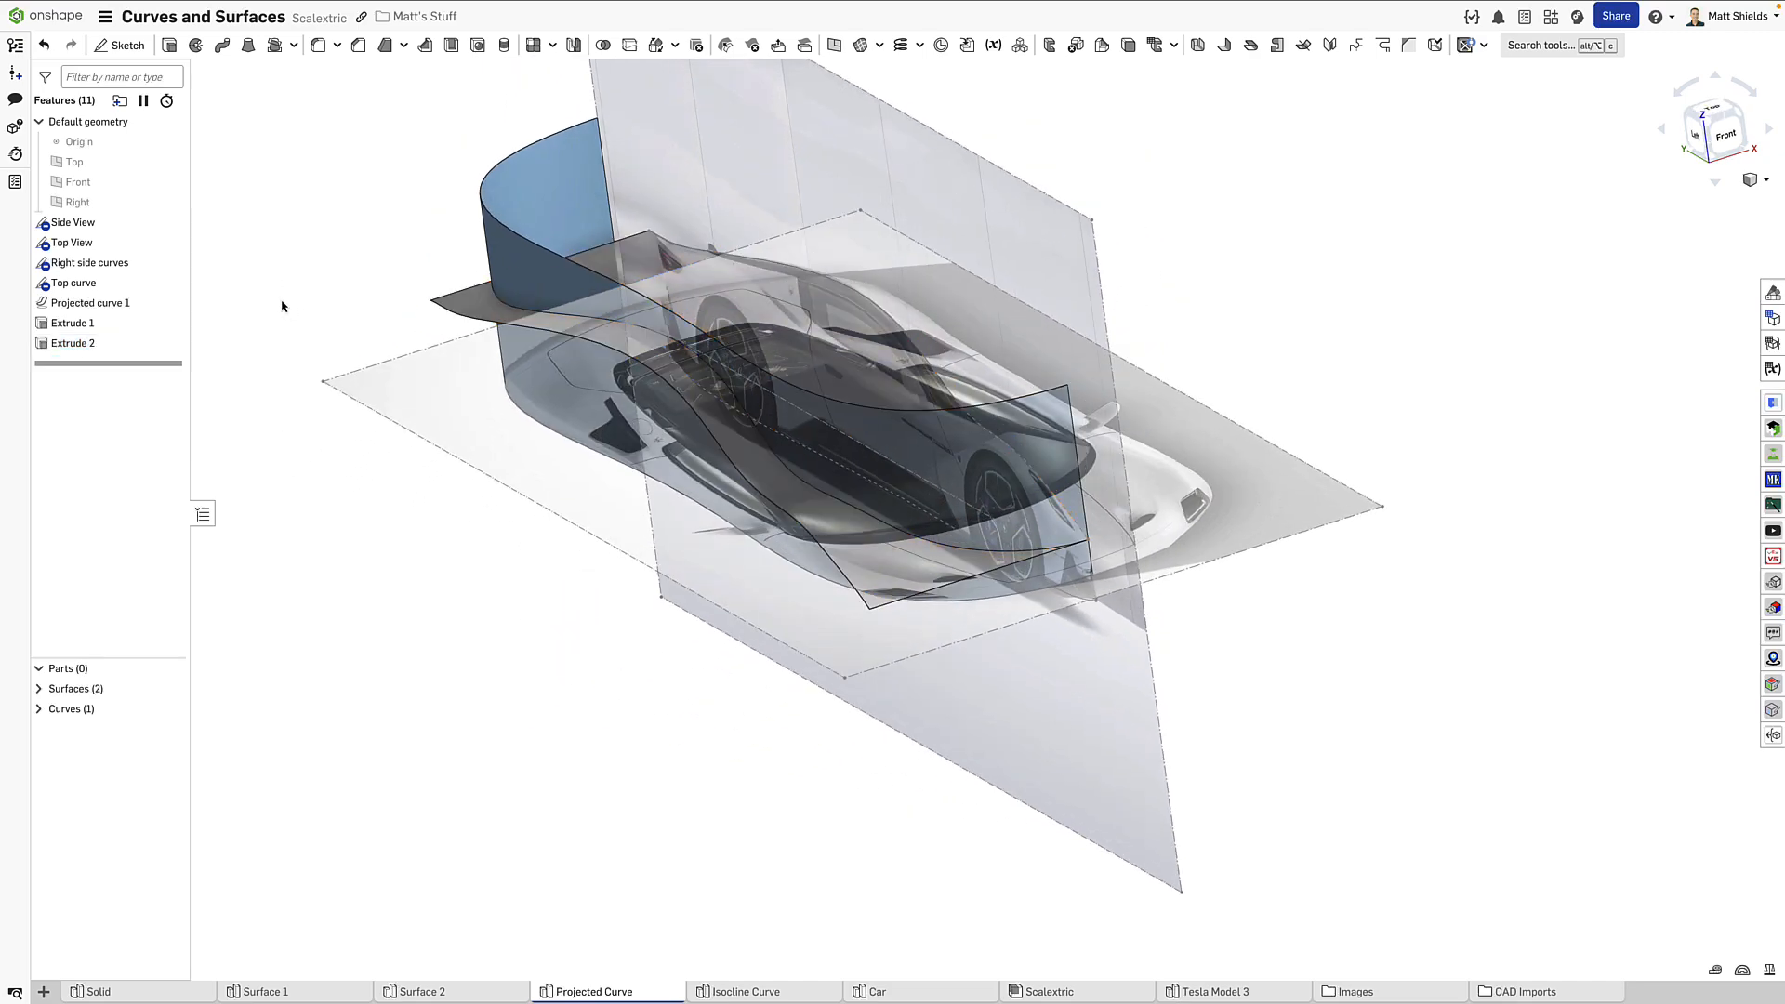
pyautogui.click(524, 313)
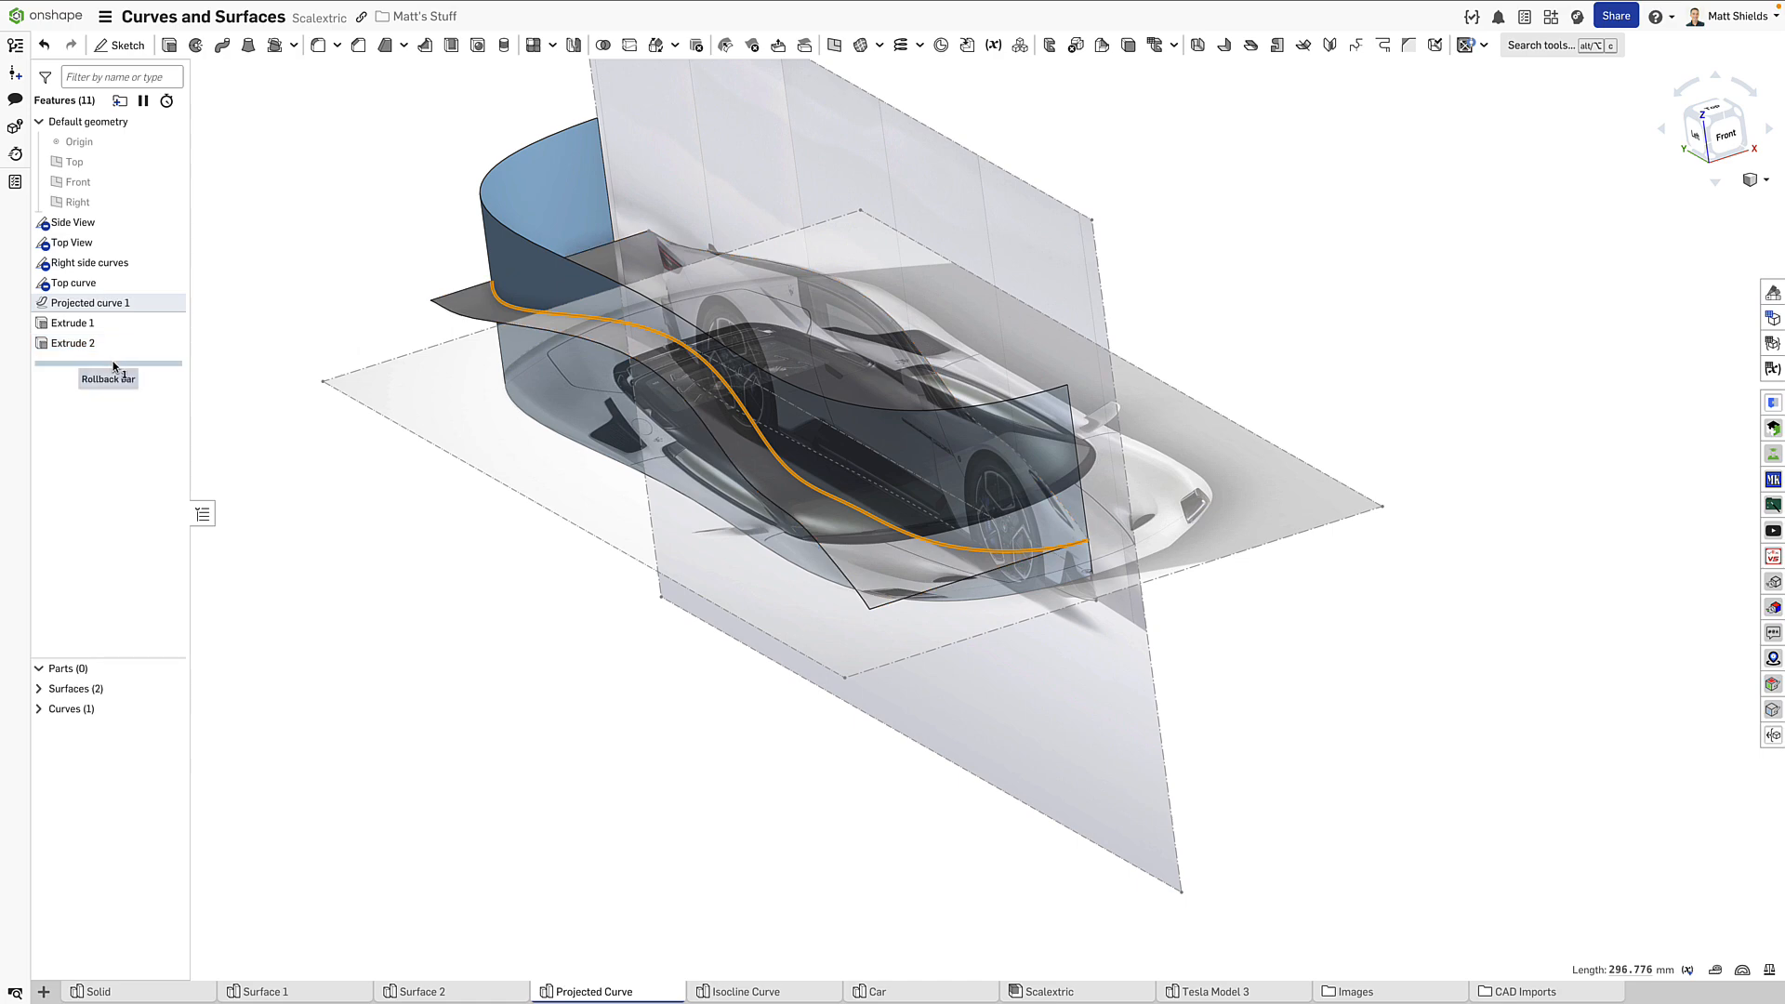
# Step: Roll the feature history back to just after Projected curve 1 and view the remaining curve
pyautogui.moveTo(119, 313); pyautogui.dragTo(120, 314)
pyautogui.moveTo(308, 270)
pyautogui.mouseDown(button='right')
pyautogui.moveTo(343, 237)
pyautogui.moveTo(280, 261)
pyautogui.mouseUp(button='right')
pyautogui.click(289, 304)
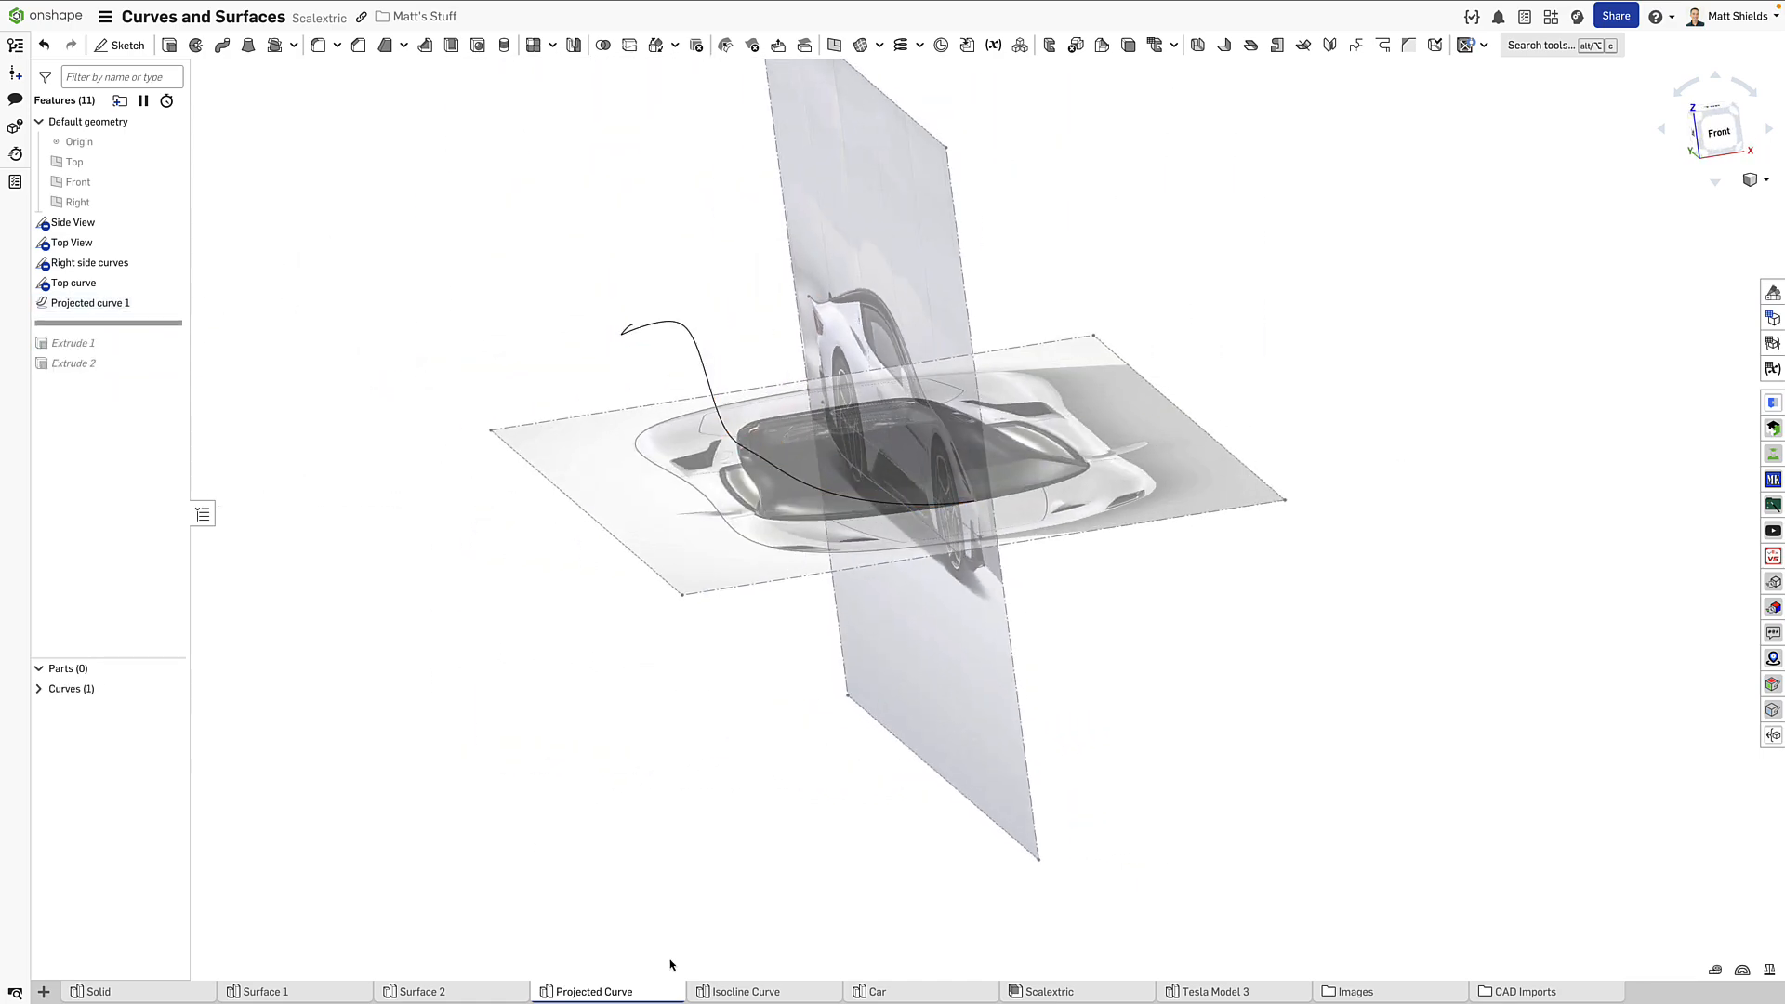
# Step: Open the Isocline Curve studio and examine the Isocline 1 curve along the car body's filleted edges
pyautogui.click(722, 994)
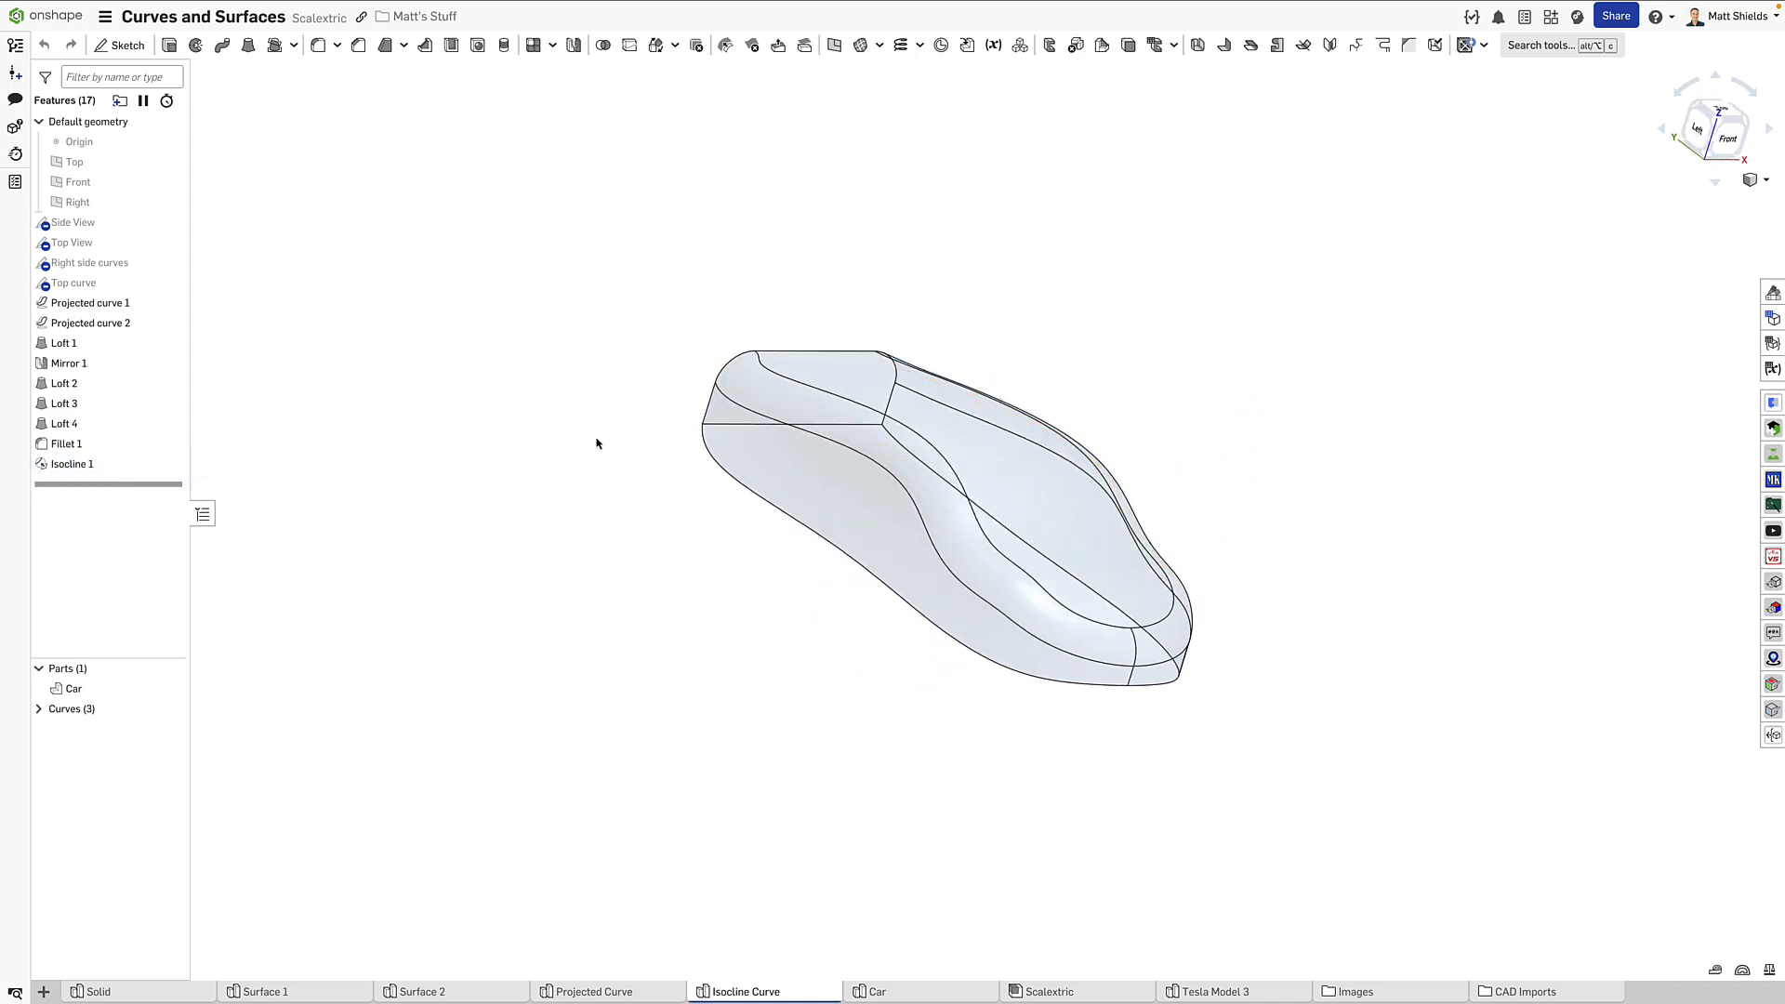
pyautogui.scroll(3, 694, 443)
pyautogui.moveTo(694, 443); pyautogui.dragTo(422, 466, button='middle')
pyautogui.moveTo(423, 466)
pyautogui.mouseDown(button='right')
pyautogui.moveTo(486, 439)
pyautogui.moveTo(638, 470)
pyautogui.moveTo(410, 462)
pyautogui.mouseUp(button='right')
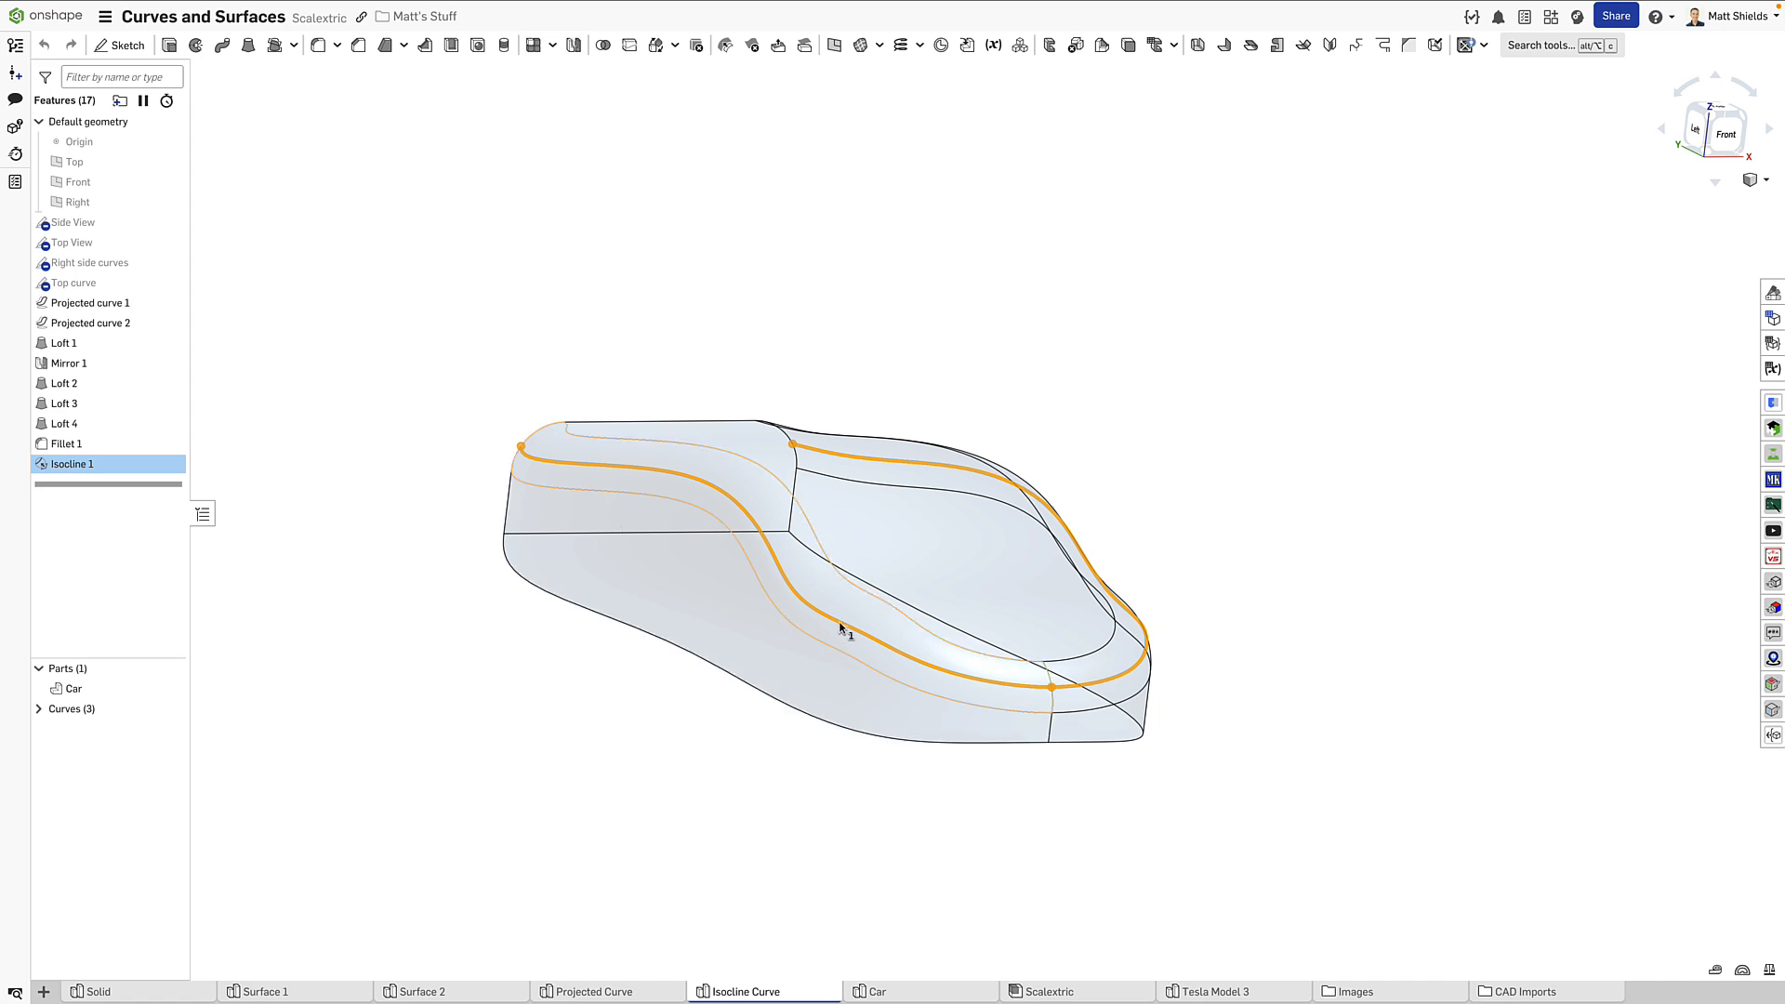
pyautogui.scroll(5, 1168, 686)
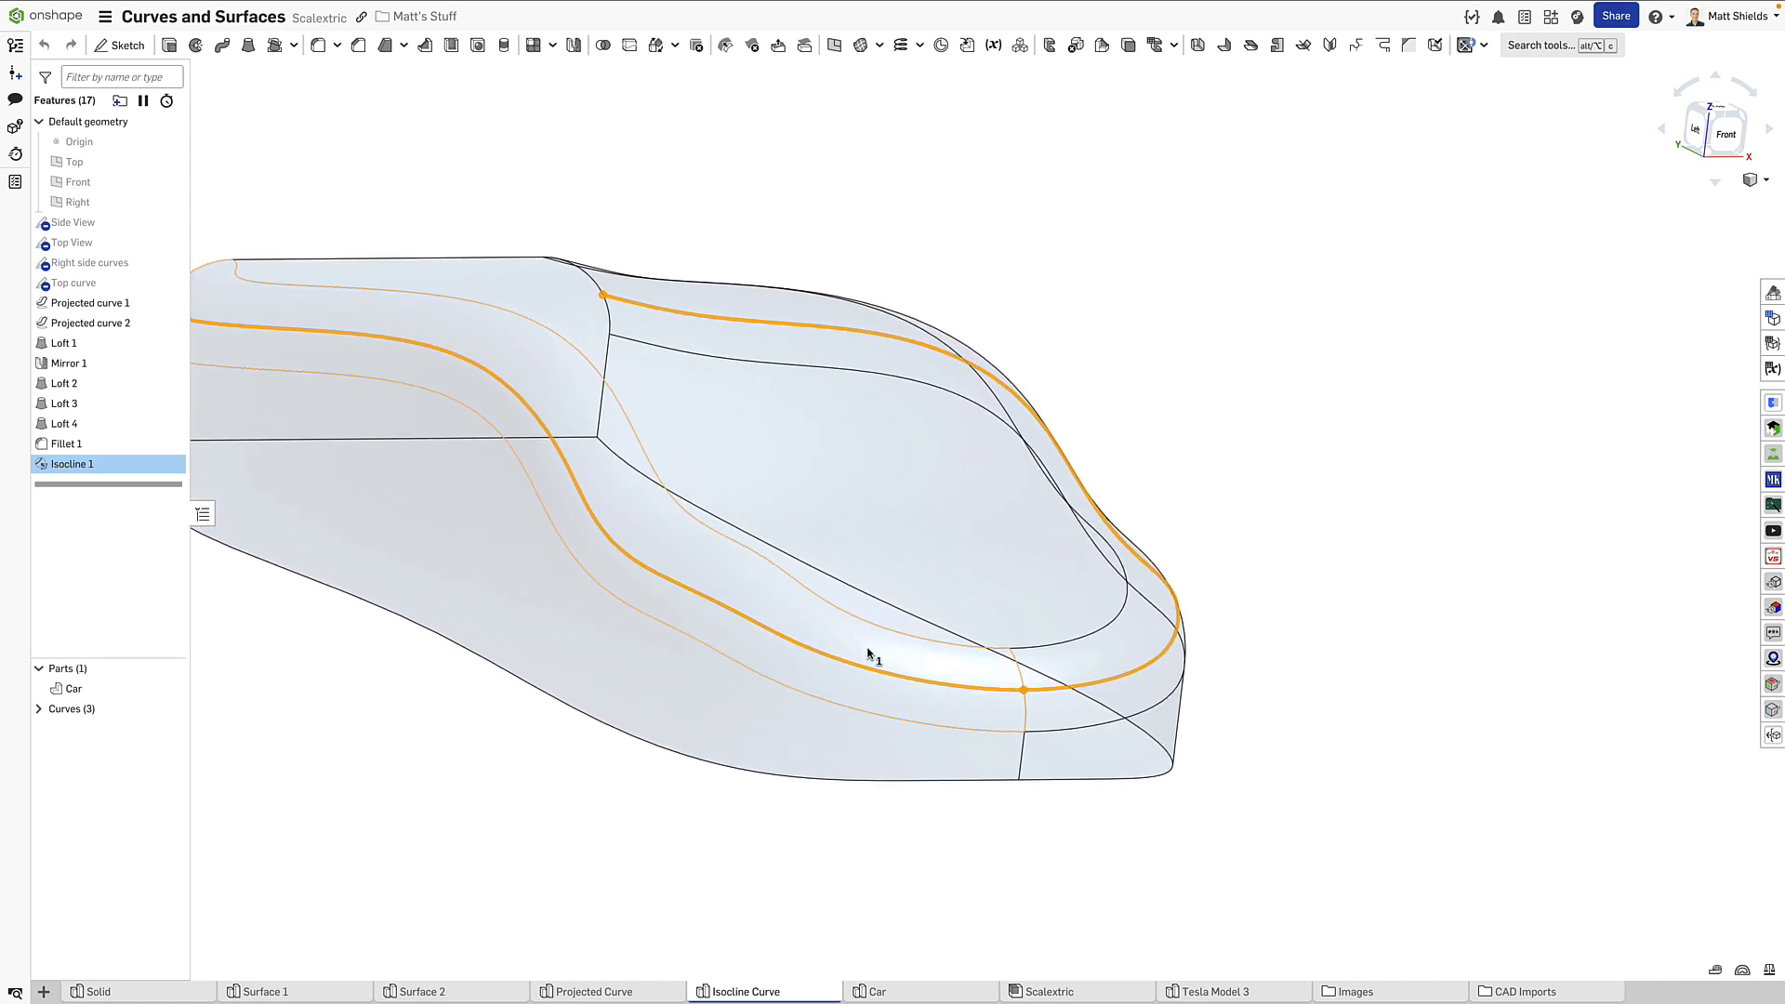
pyautogui.scroll(-4, 598, 725)
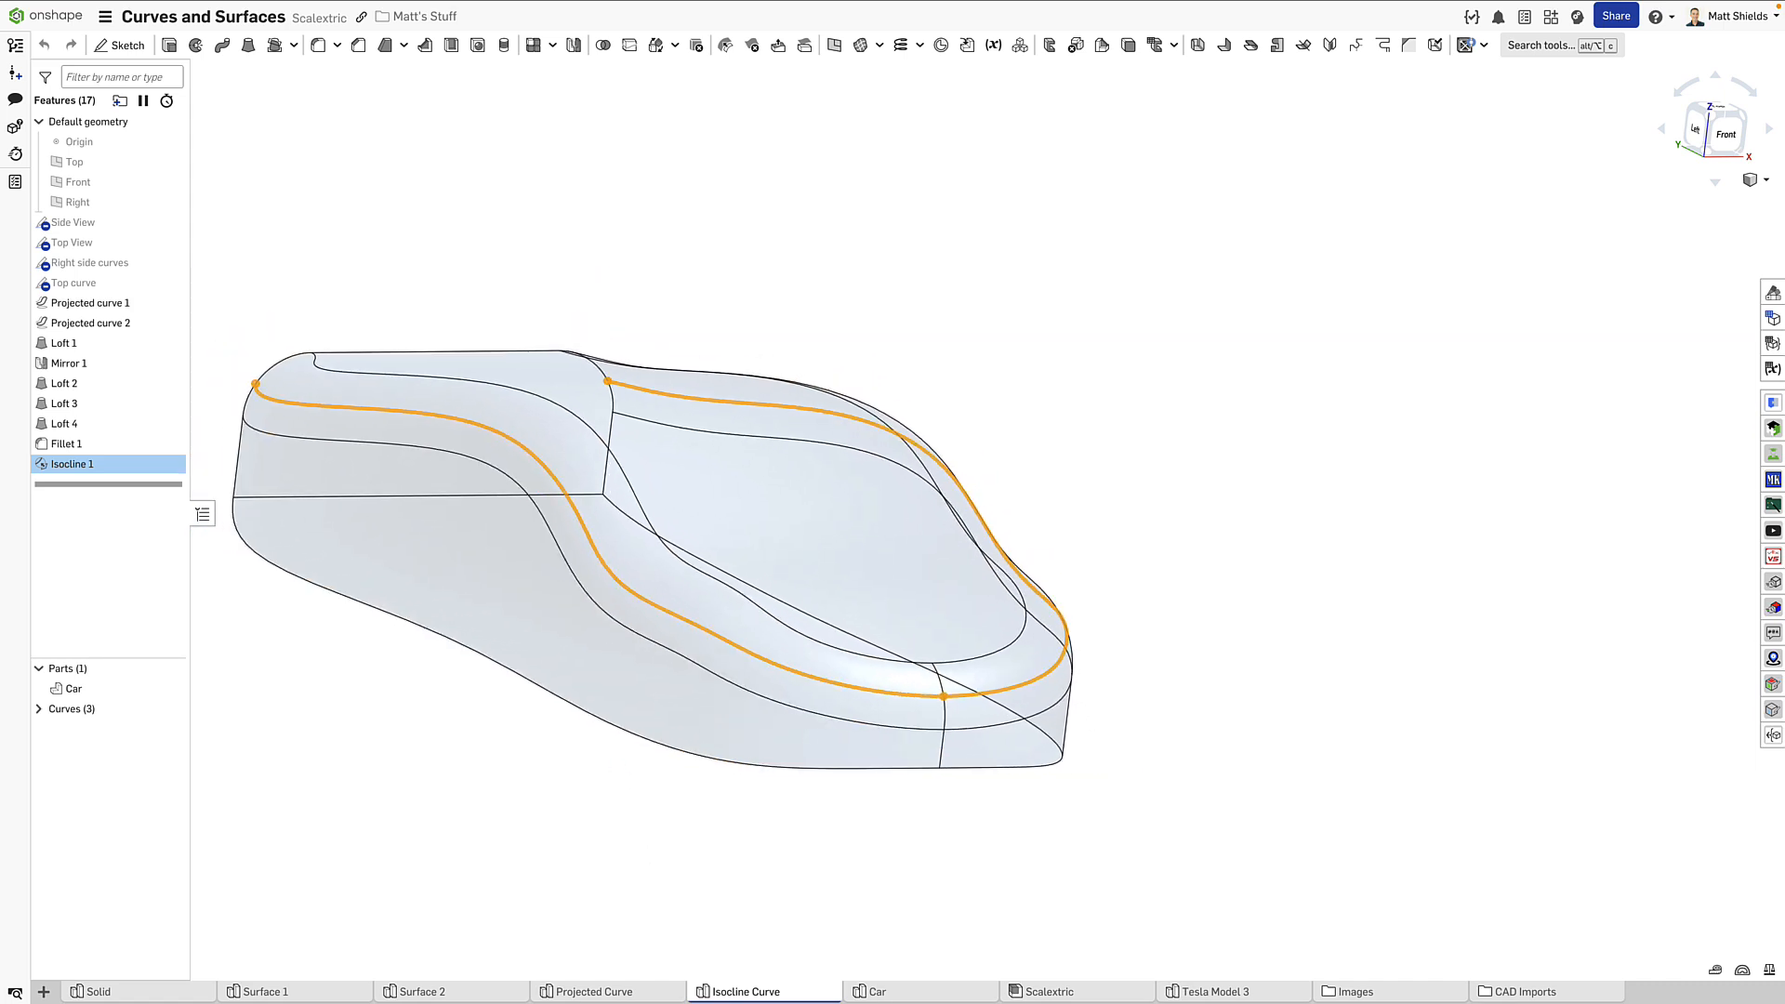
# Step: Open the Car studio and inspect the finished yellow car body up close
pyautogui.click(903, 994)
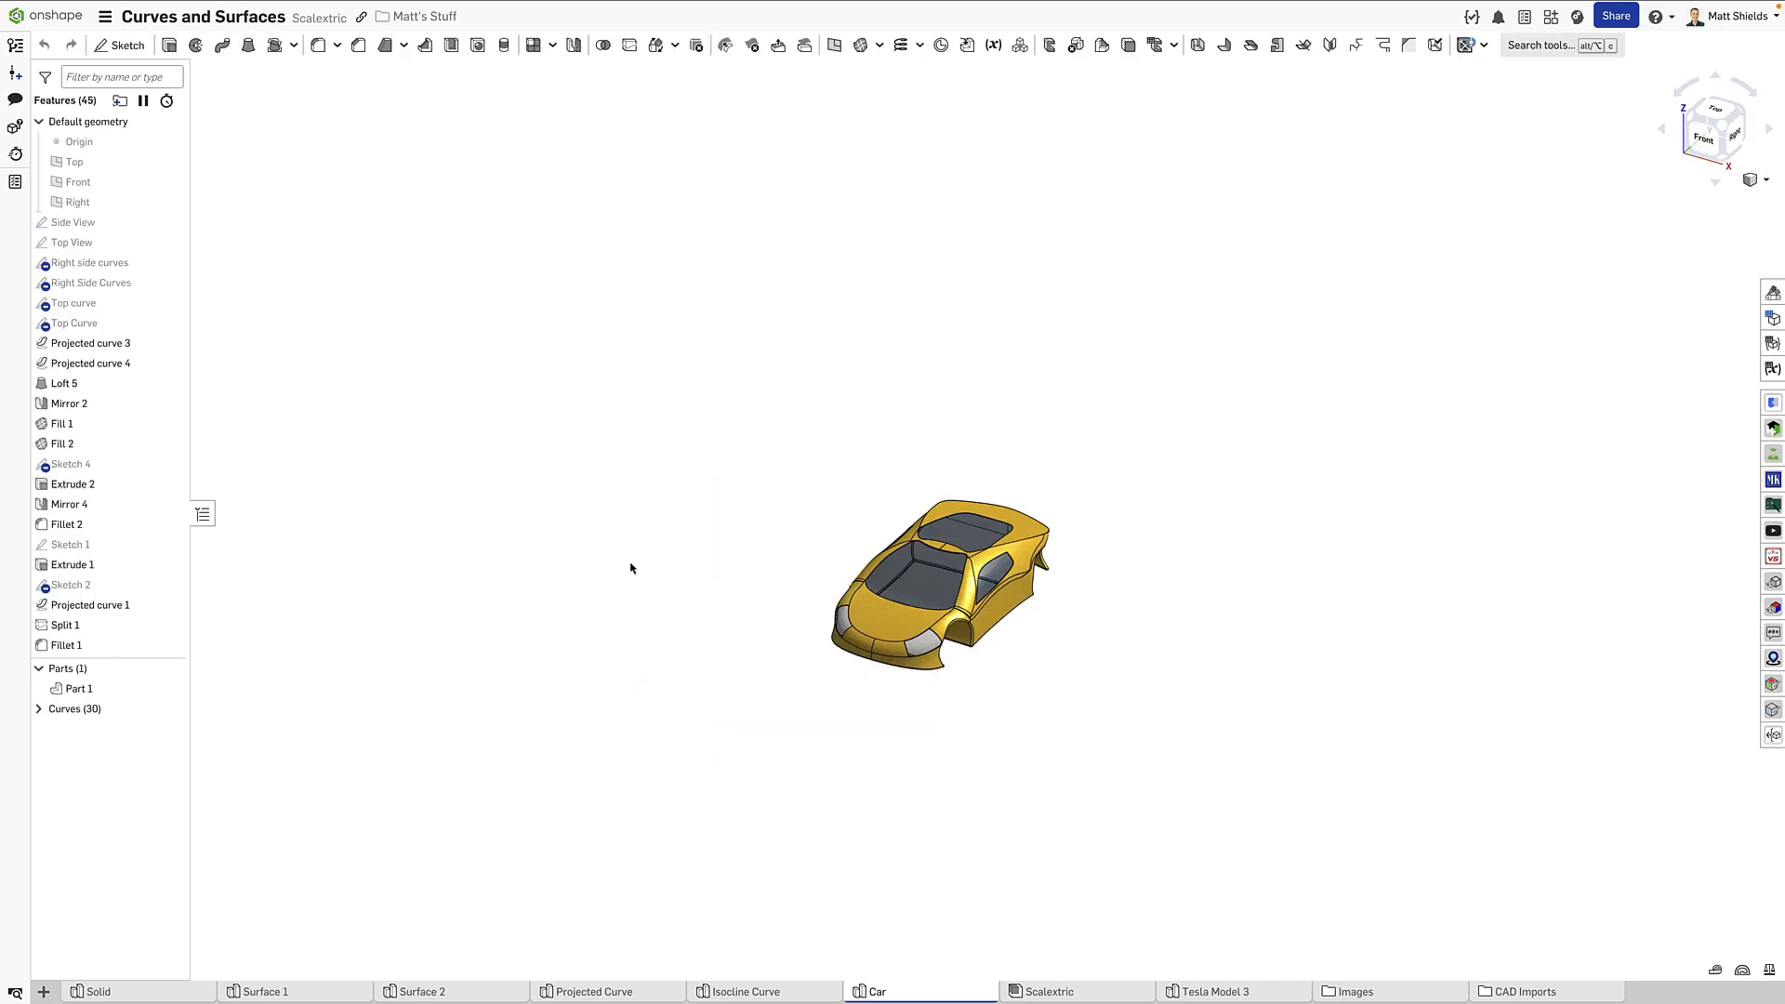
pyautogui.moveTo(651, 493); pyautogui.dragTo(807, 567, button='right')
pyautogui.scroll(5, 956, 582)
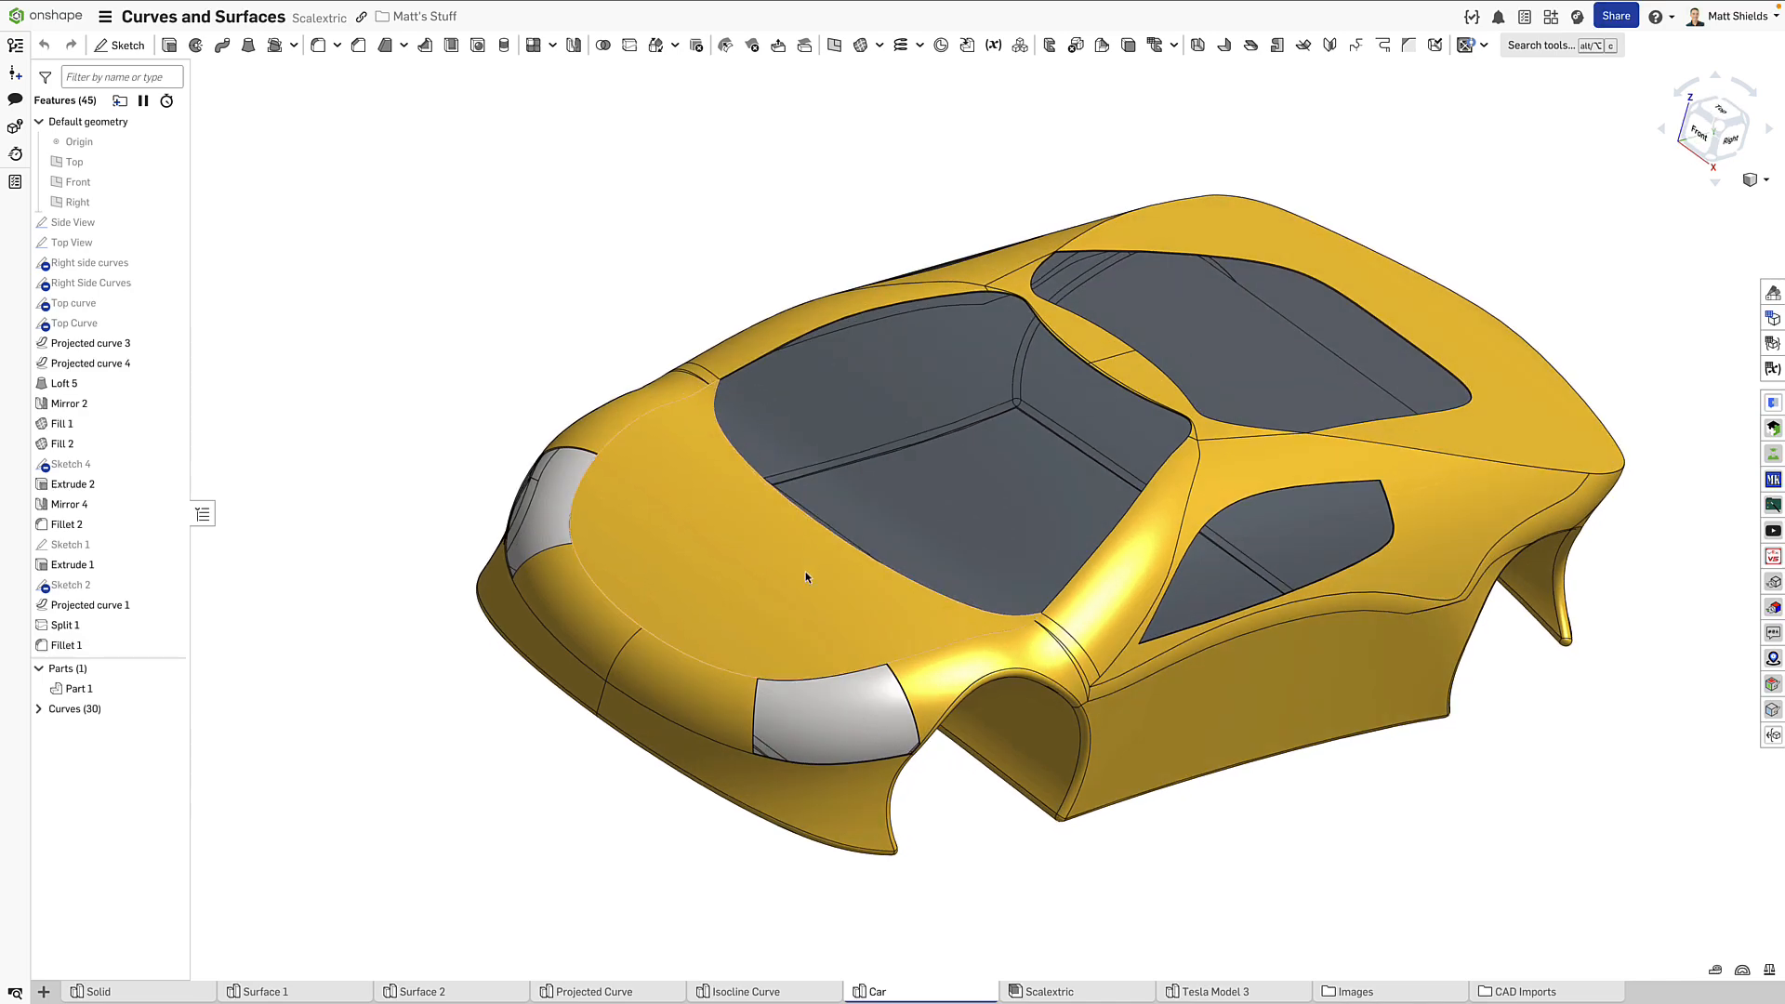
# Step: Open the Scalextric assembly and examine the complete car with its wheels from the opposite side
pyautogui.click(1046, 993)
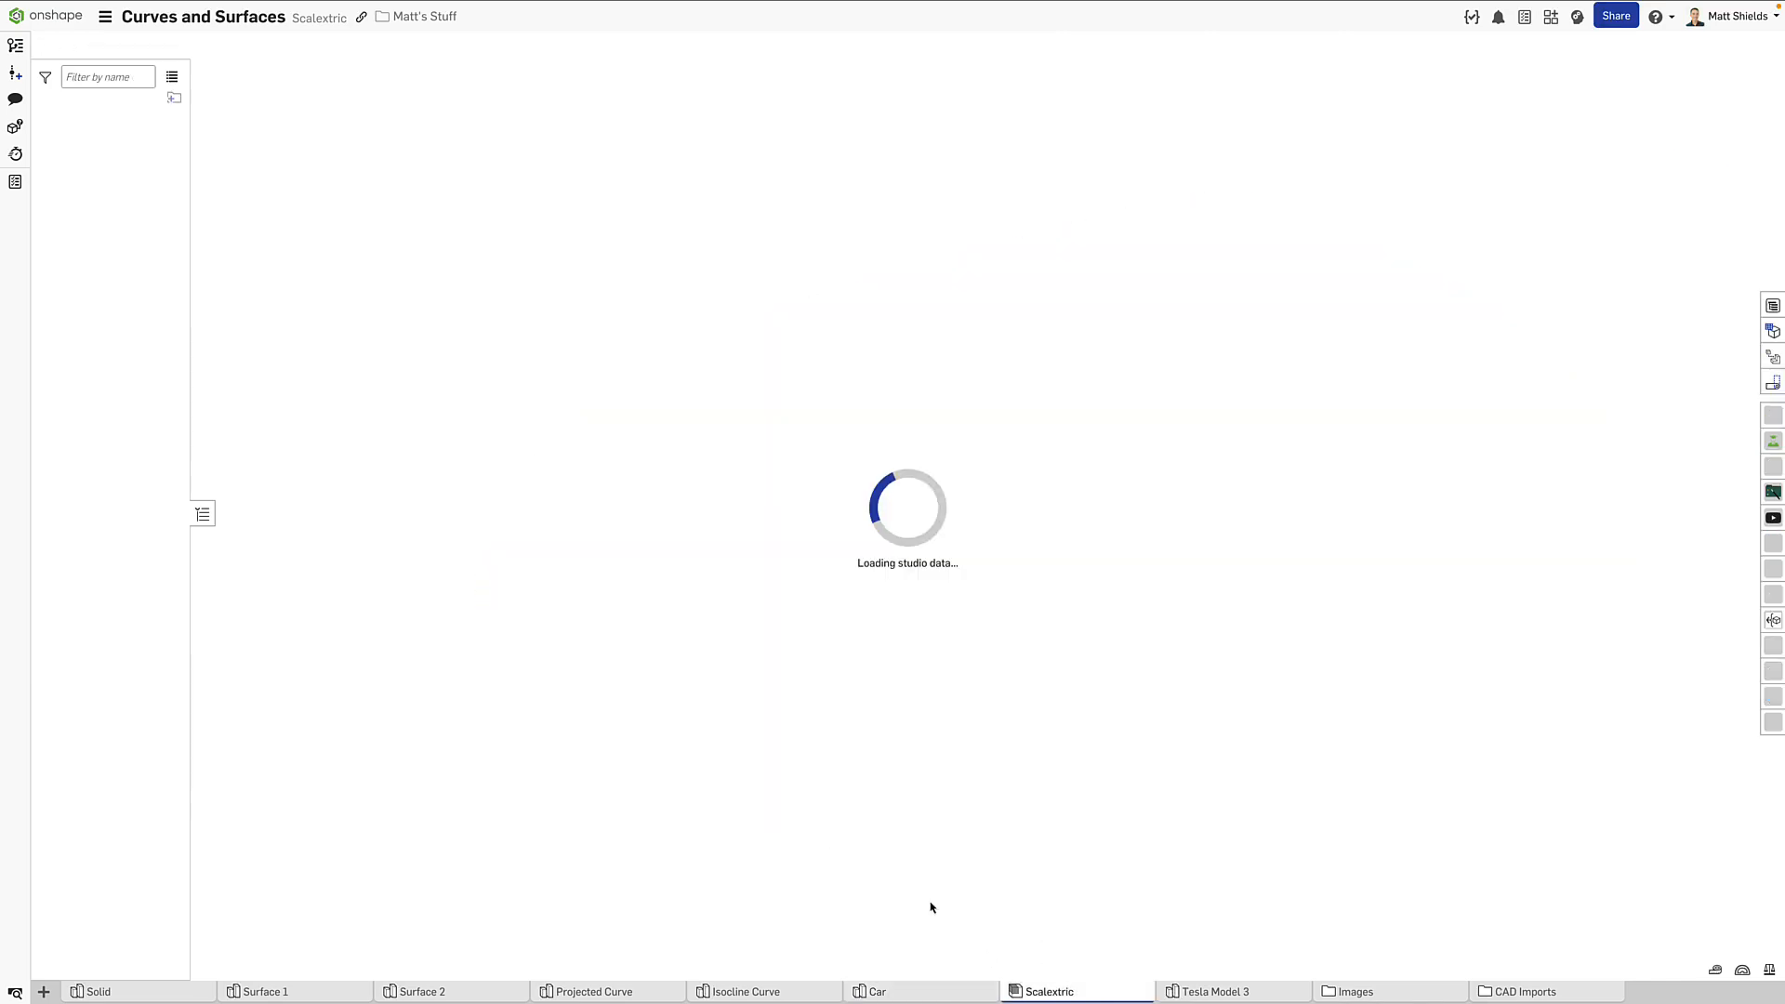
pyautogui.moveTo(562, 598); pyautogui.dragTo(888, 609, button='right')
pyautogui.moveTo(749, 664); pyautogui.dragTo(1491, 604, button='right')
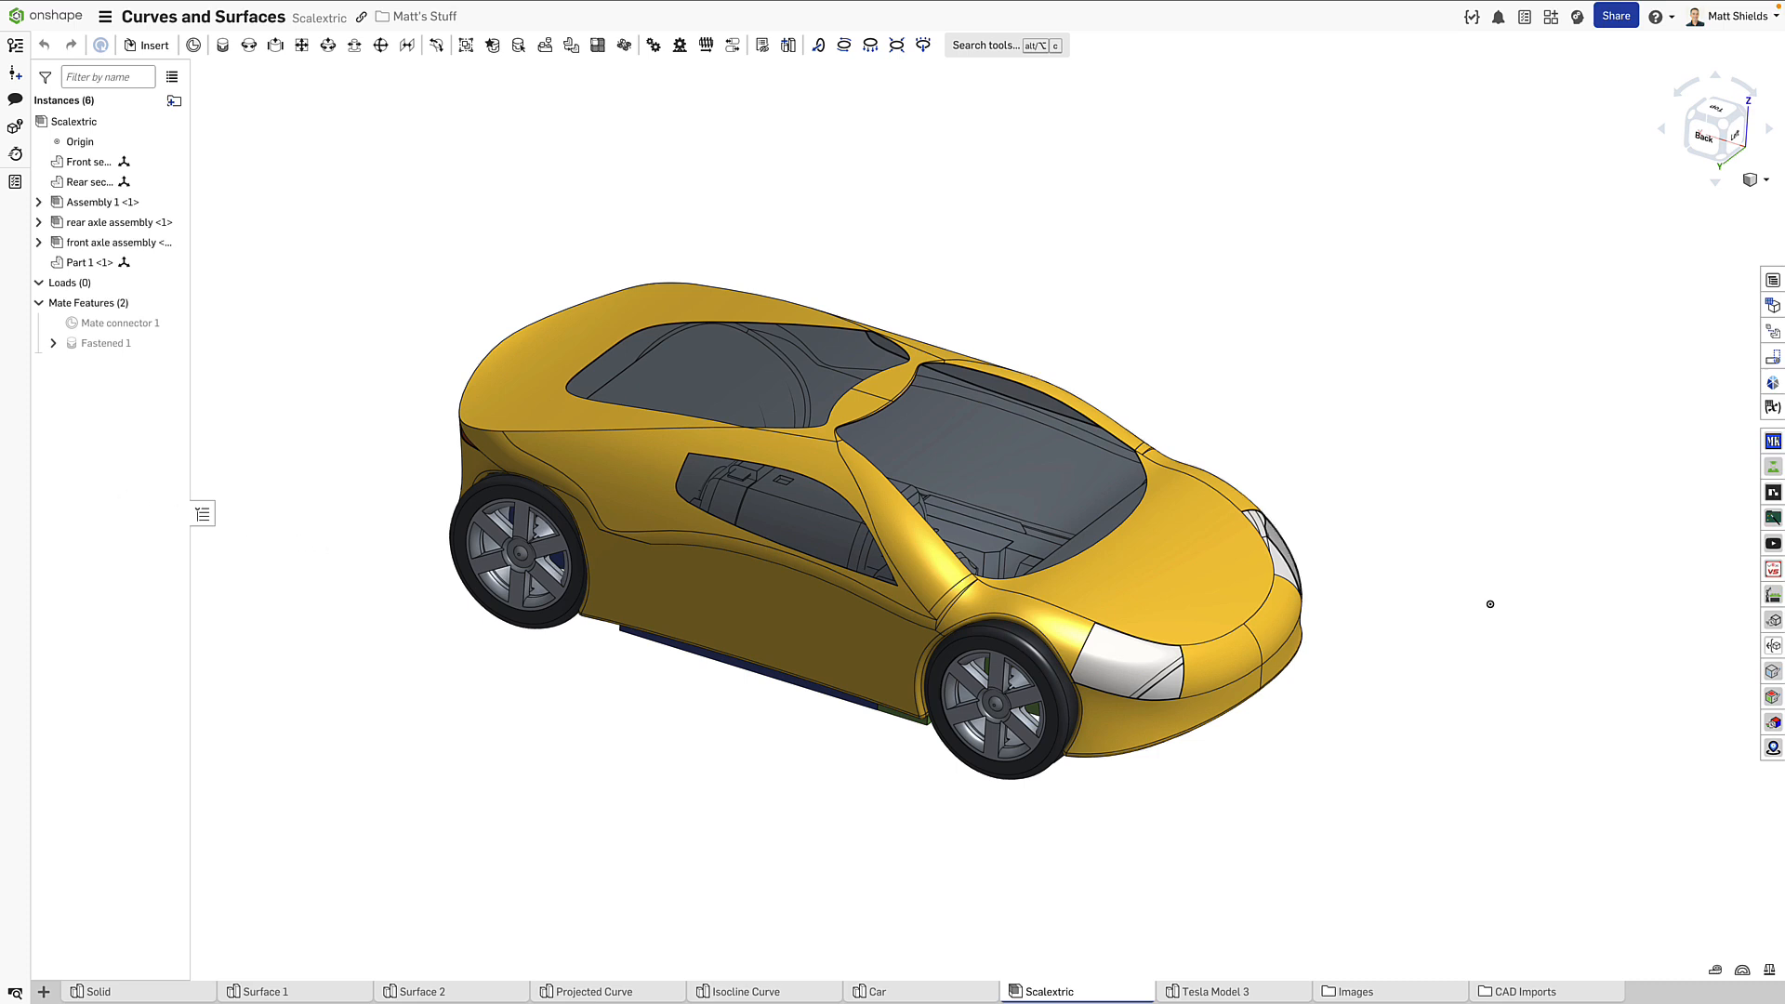
pyautogui.scroll(-2, 388, 553)
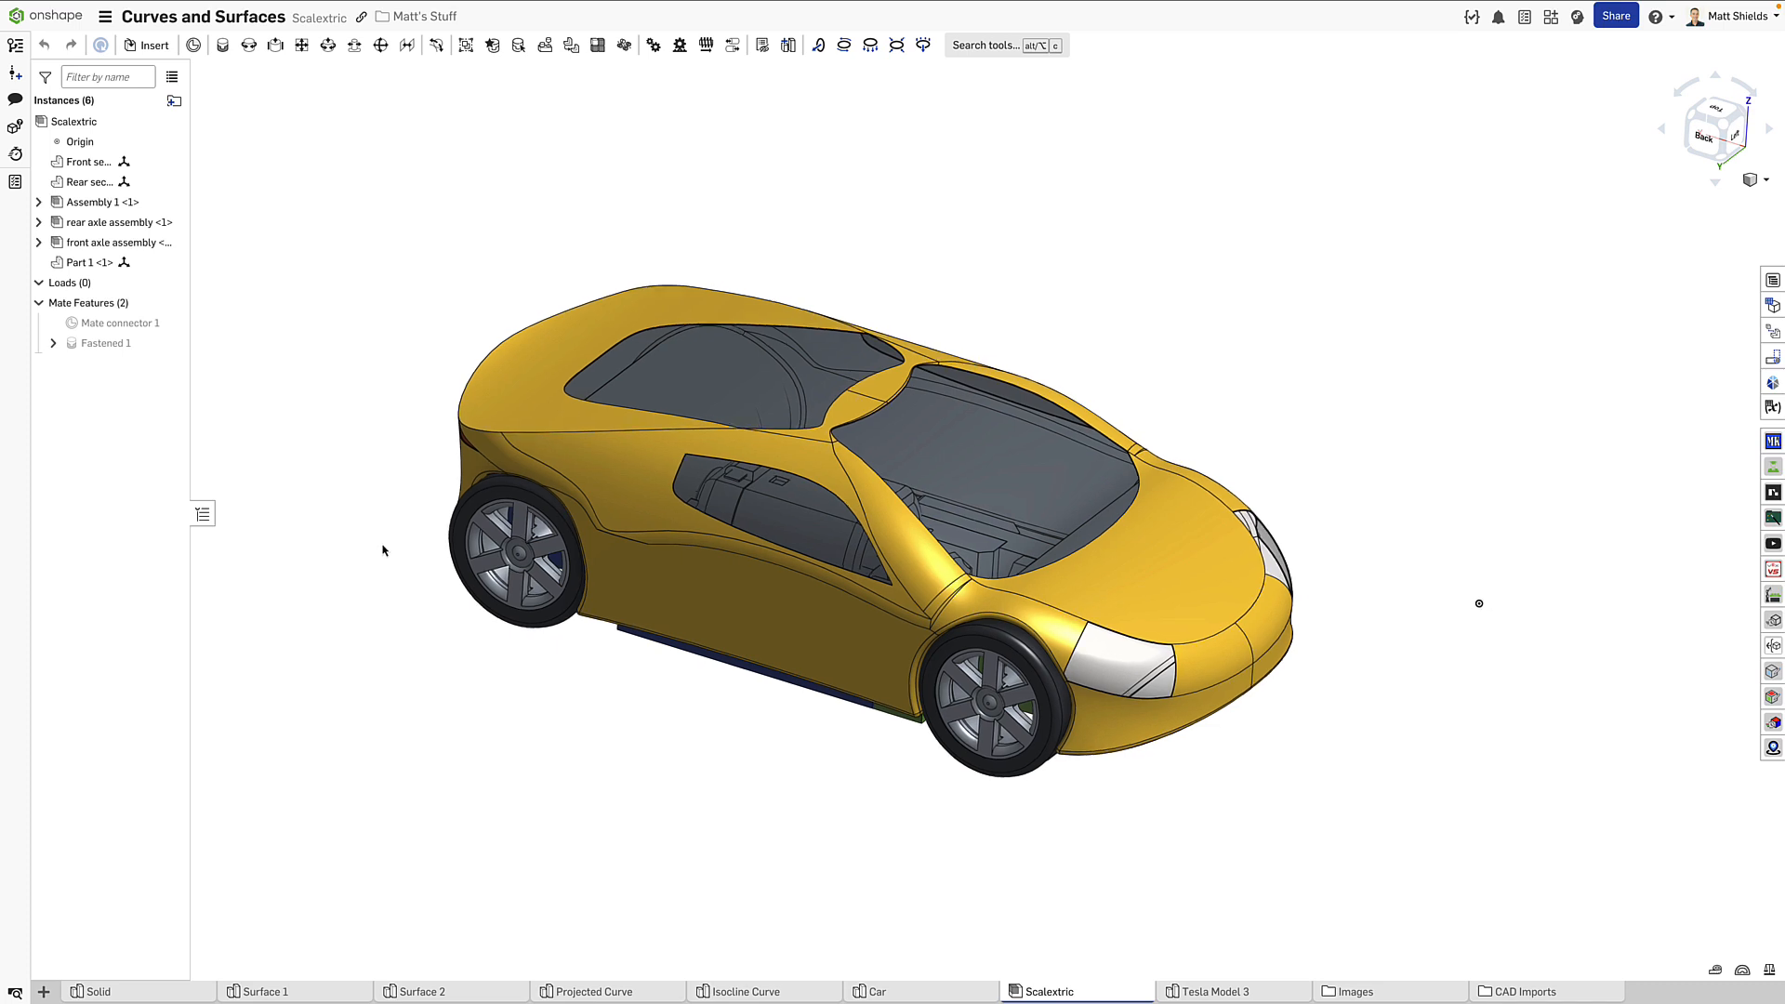